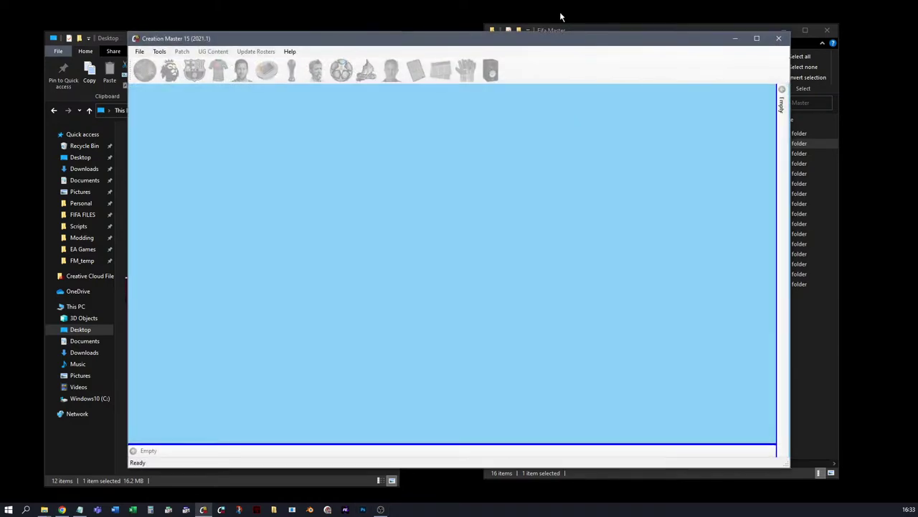
Step: Load the FIFA 14 game data in the maximized window and open the league editor
{"action": "left_click", "coordinate": [757, 38]}
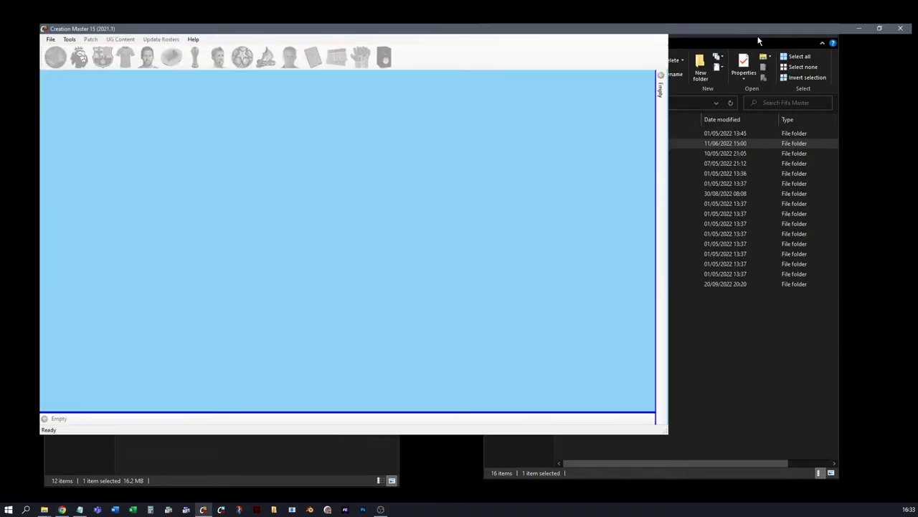
{"action": "left_click", "coordinate": [8, 16]}
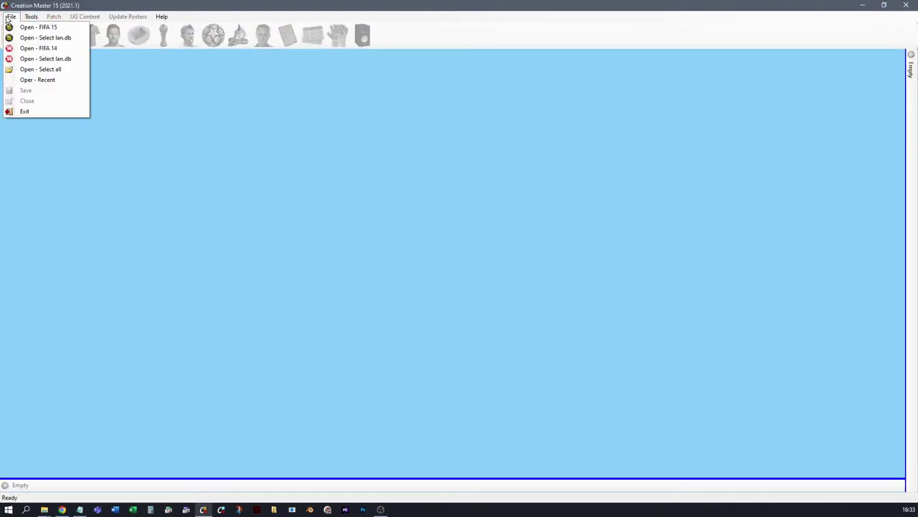
{"action": "left_click", "coordinate": [54, 48]}
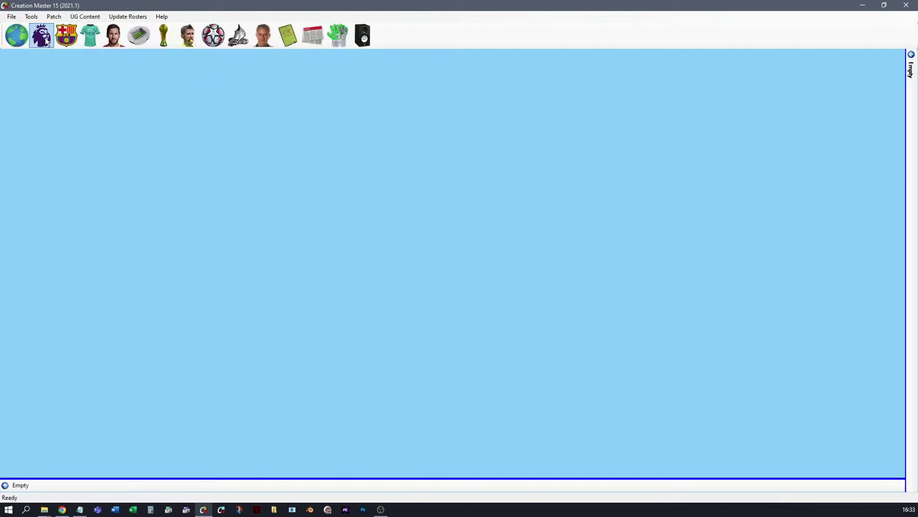
{"action": "left_click", "coordinate": [40, 35]}
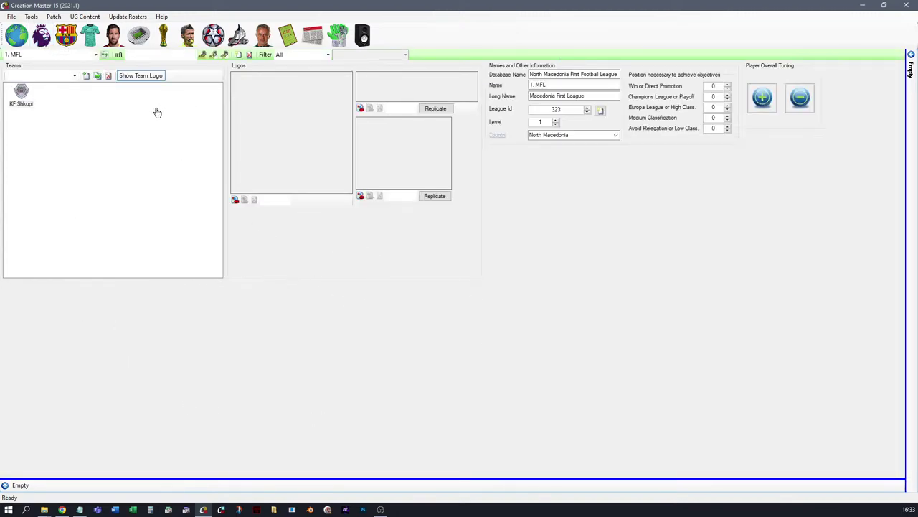
{"action": "left_click", "coordinate": [43, 55]}
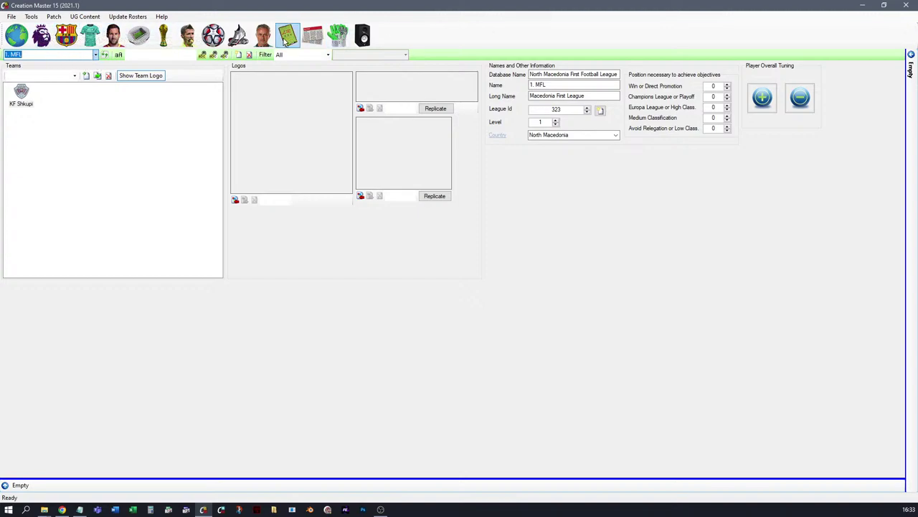
Step: Examine the skill ratings and general info of the player shown in the player editor
{"action": "left_click", "coordinate": [113, 36]}
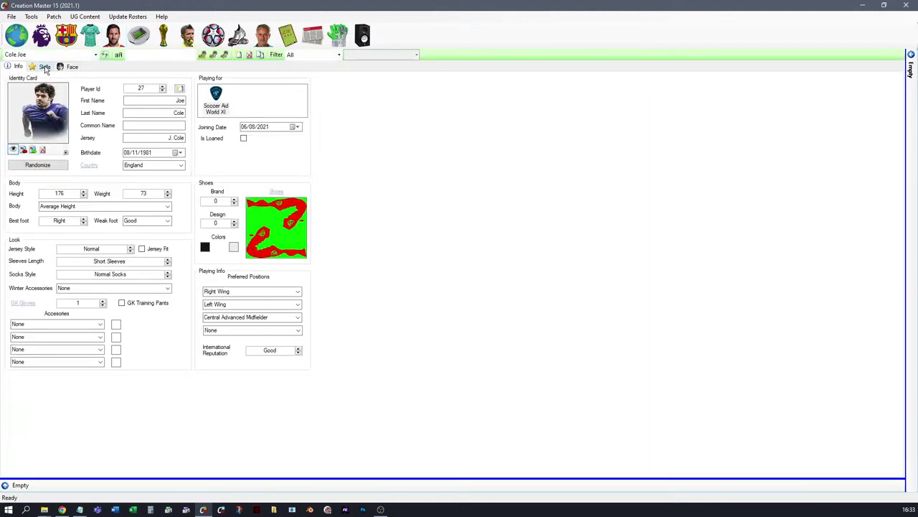
{"action": "left_click", "coordinate": [44, 66]}
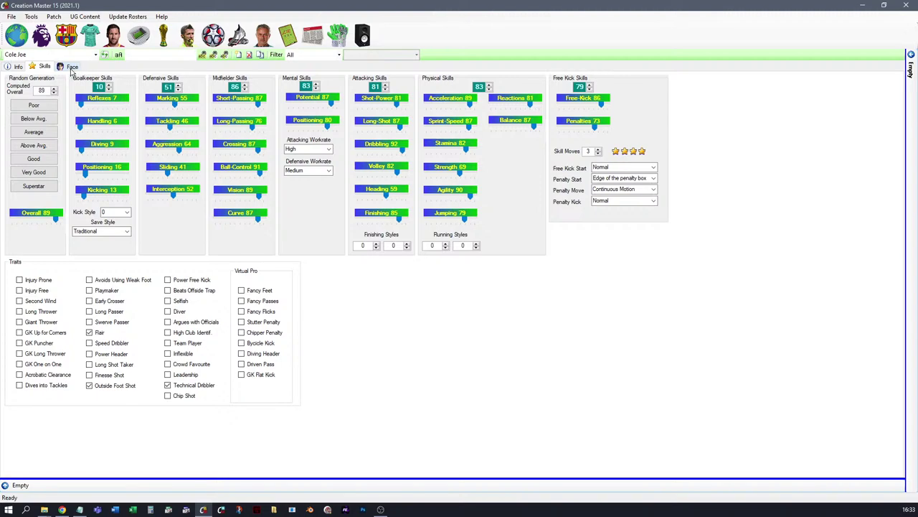
{"action": "left_click", "coordinate": [15, 67]}
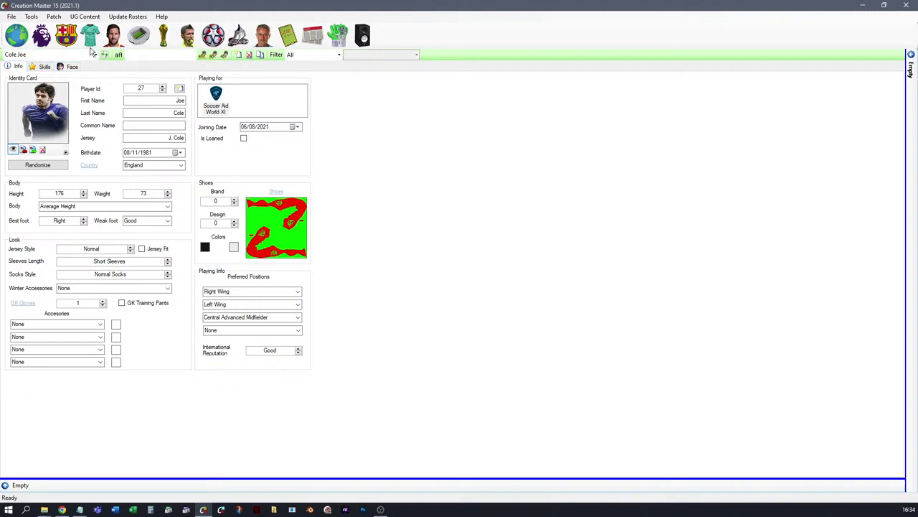
{"action": "left_click", "coordinate": [60, 55]}
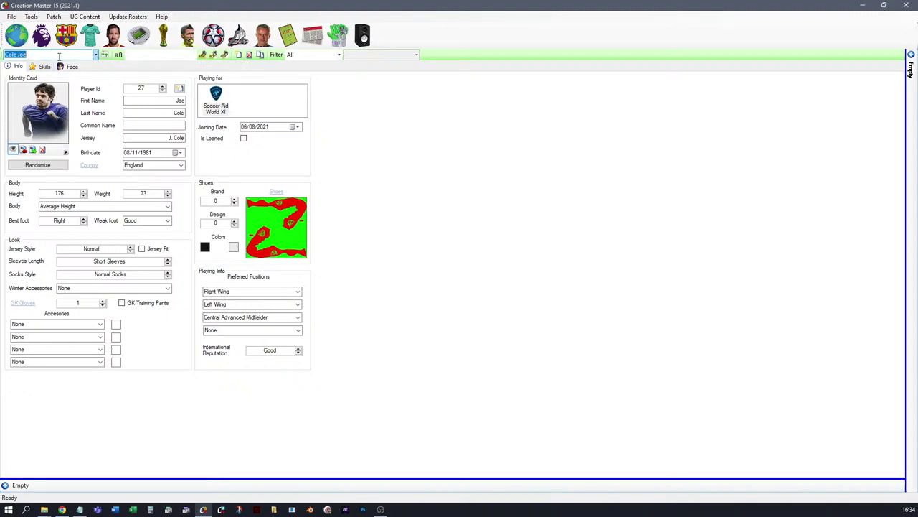
Step: Return to the league editor and review the teams, logos and details of the leagues from 1. MFL through Airtricity LPD
{"action": "left_click", "coordinate": [41, 34]}
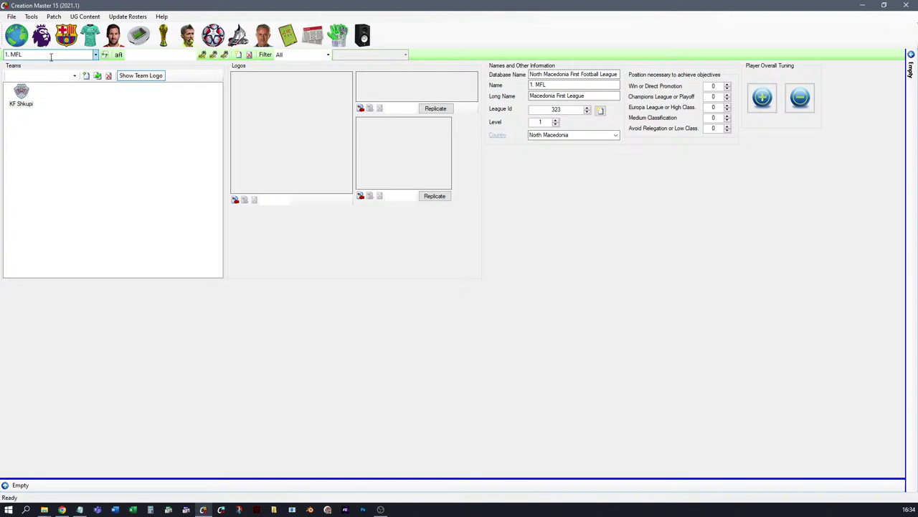
{"action": "left_click", "coordinate": [55, 55]}
{"action": "scroll", "coordinate": [56, 57], "scroll_direction": "down", "scroll_amount": 1}
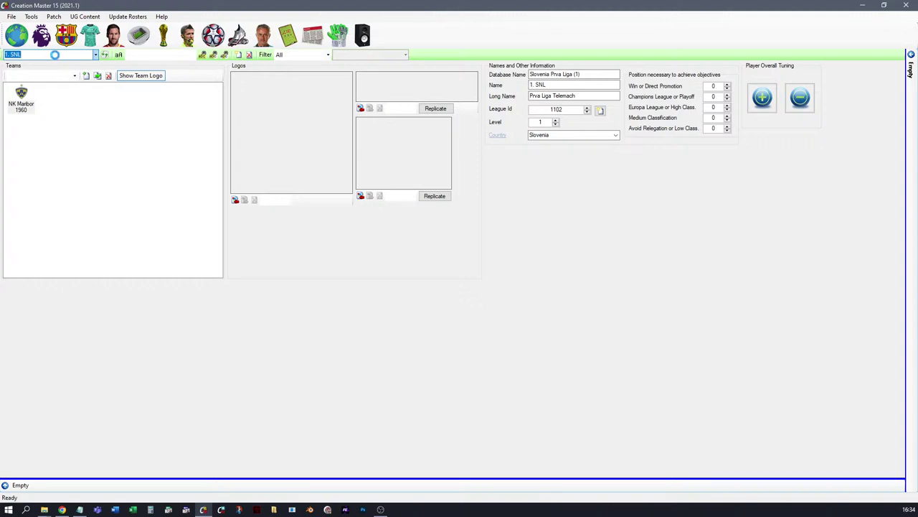
{"action": "scroll", "coordinate": [55, 56], "scroll_direction": "down", "scroll_amount": 1}
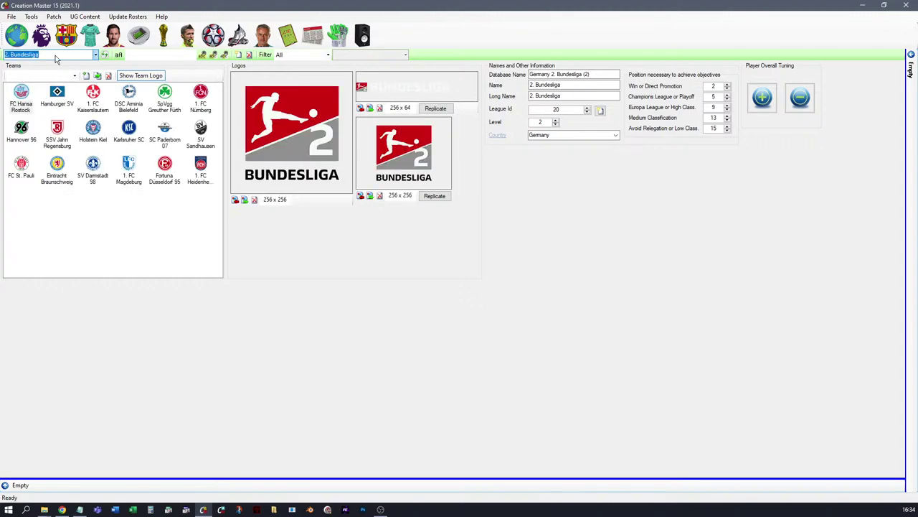
{"action": "scroll", "coordinate": [56, 59], "scroll_direction": "down", "scroll_amount": 1}
{"action": "scroll", "coordinate": [56, 59], "scroll_direction": "down", "scroll_amount": 1}
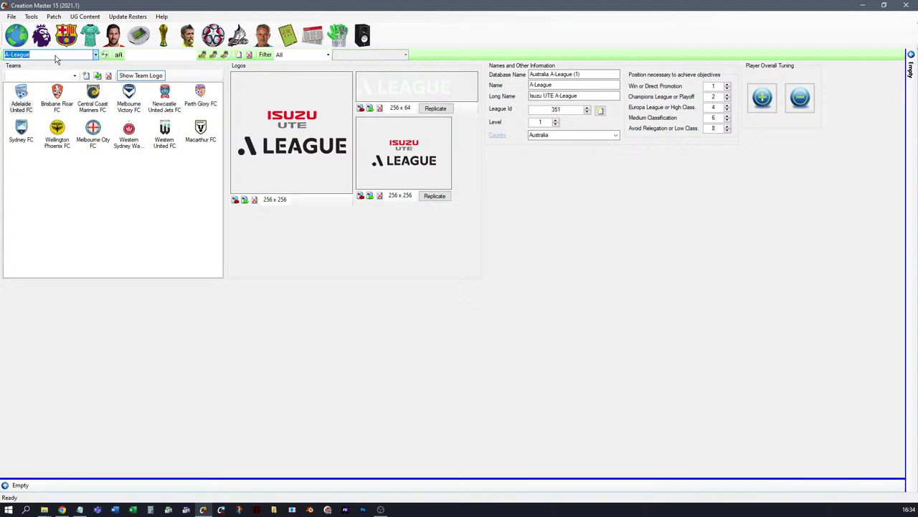
{"action": "scroll", "coordinate": [56, 59], "scroll_direction": "down", "scroll_amount": 1}
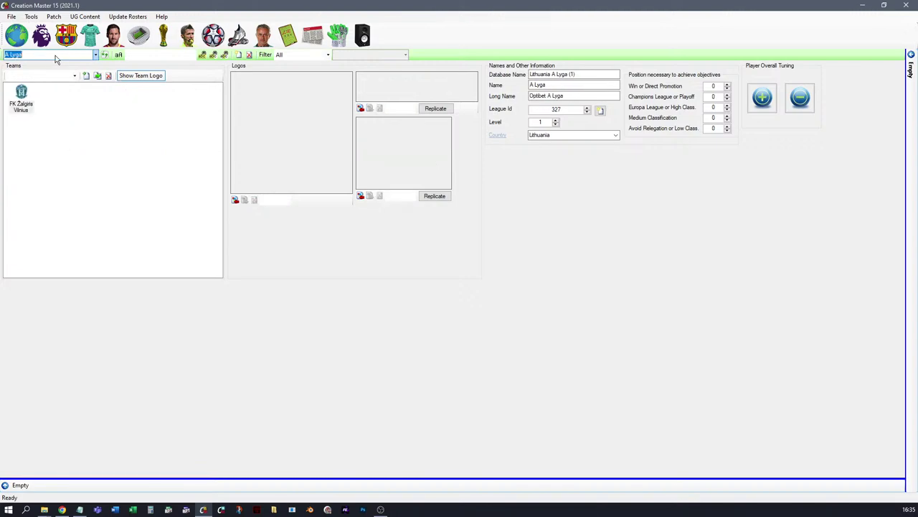
{"action": "scroll", "coordinate": [56, 58], "scroll_direction": "down", "scroll_amount": 1}
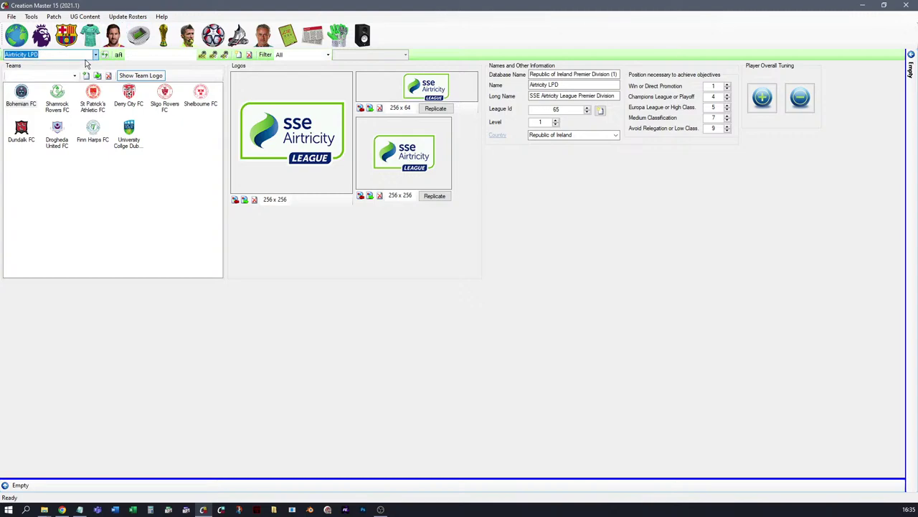
Step: Review the team lists and league information from Allsvenskan through CC League, including BOV PL, Brasileirão, Bundesliga and Campeonato
{"action": "left_click", "coordinate": [66, 55]}
{"action": "key", "text": "Down"}
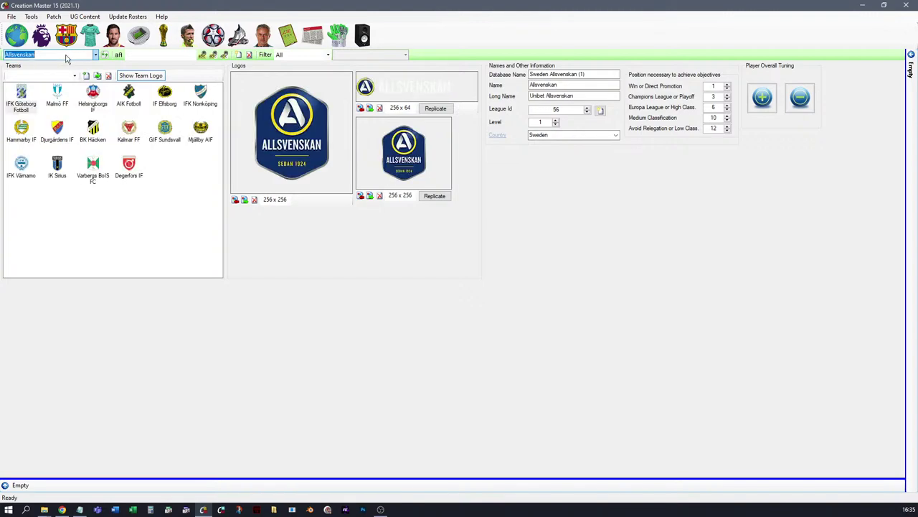
{"action": "key", "text": "Down"}
{"action": "key", "text": "Down"}
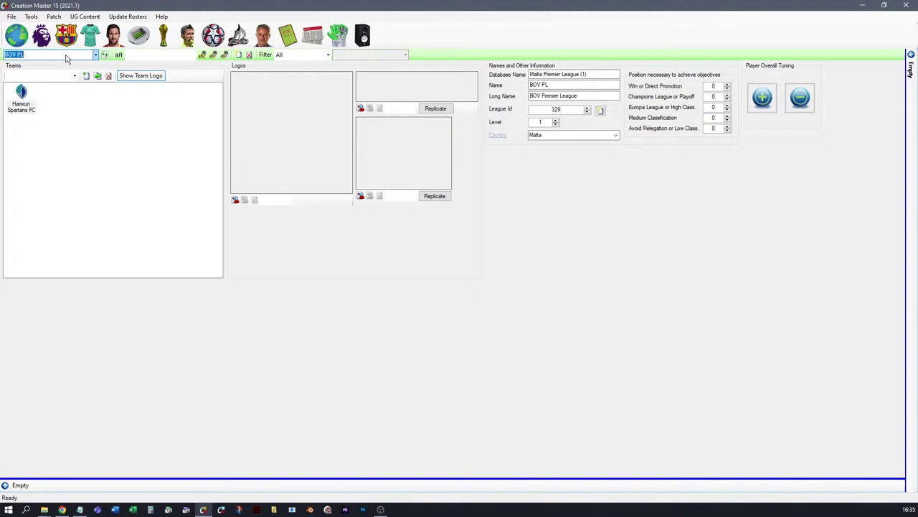
{"action": "key", "text": "Down"}
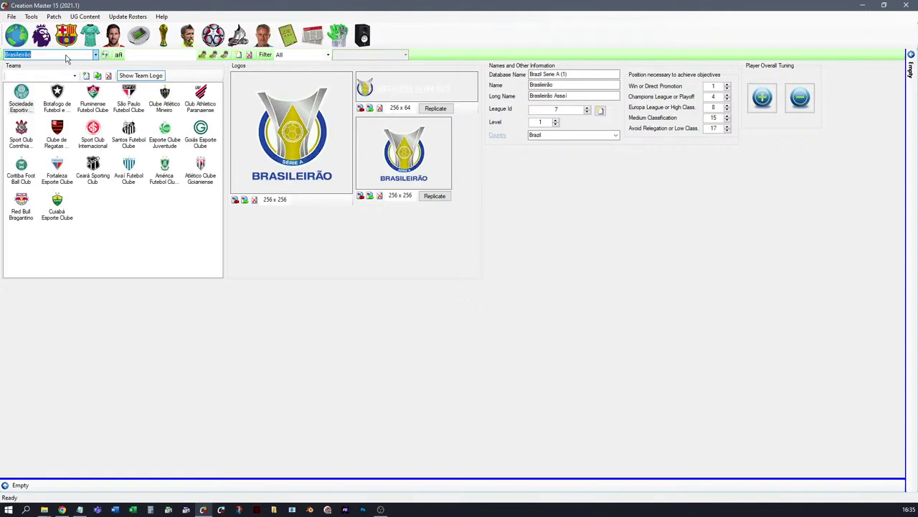
{"action": "key", "text": "Up"}
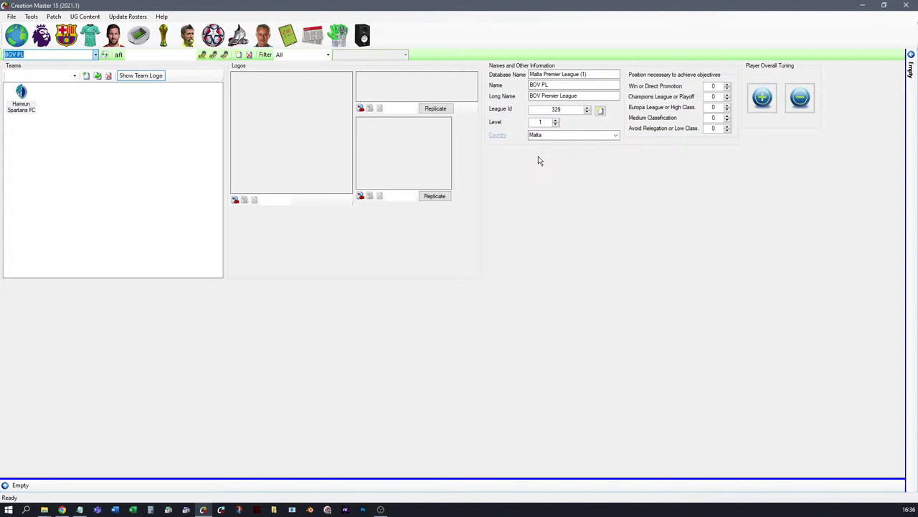
{"action": "left_click", "coordinate": [46, 54]}
{"action": "key", "text": "Down"}
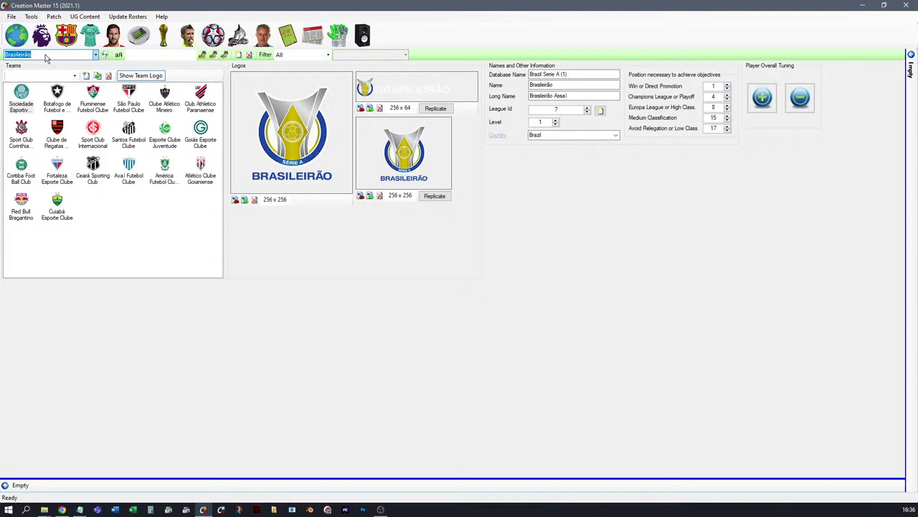
{"action": "key", "text": "Down"}
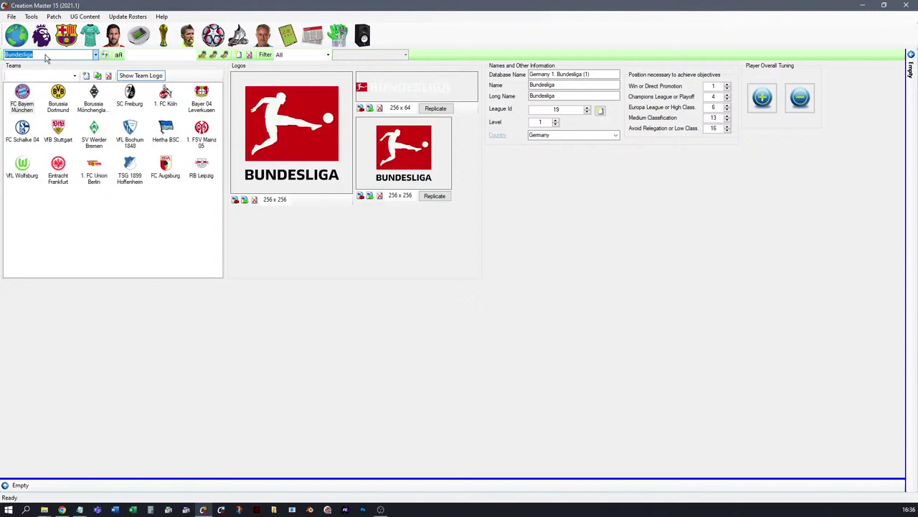
{"action": "key", "text": "Down"}
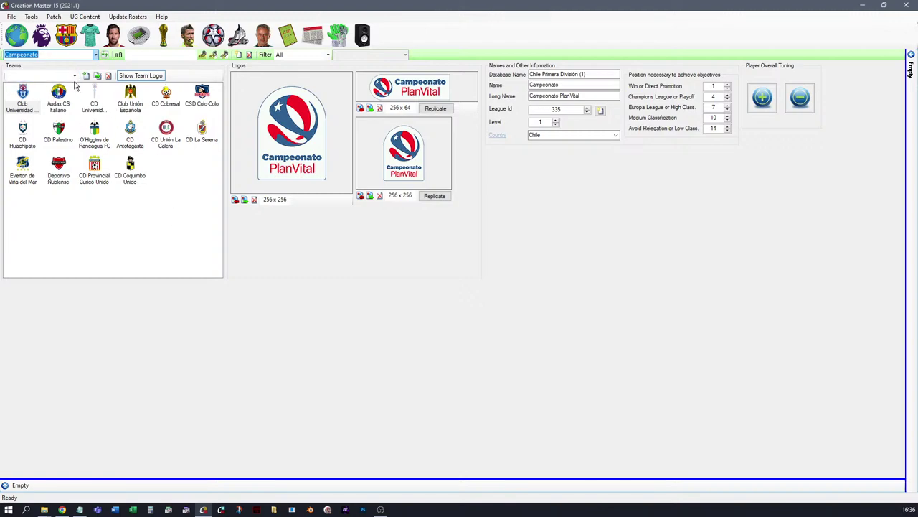
{"action": "key", "text": "Down"}
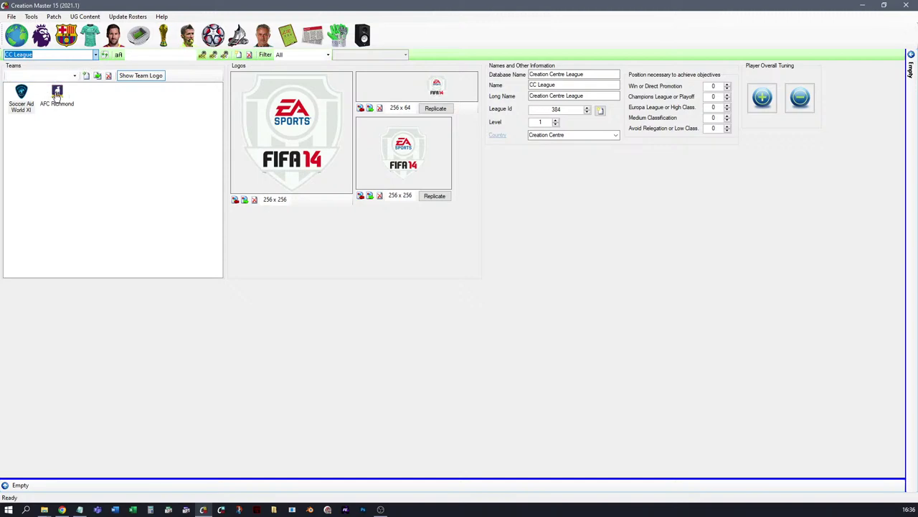
Step: Examine the teams and logos of the leagues from Championship through CS Super League, including cinch Prem. and Copa Tigo
{"action": "left_click", "coordinate": [53, 56]}
{"action": "scroll", "coordinate": [53, 58], "scroll_direction": "down", "scroll_amount": 1}
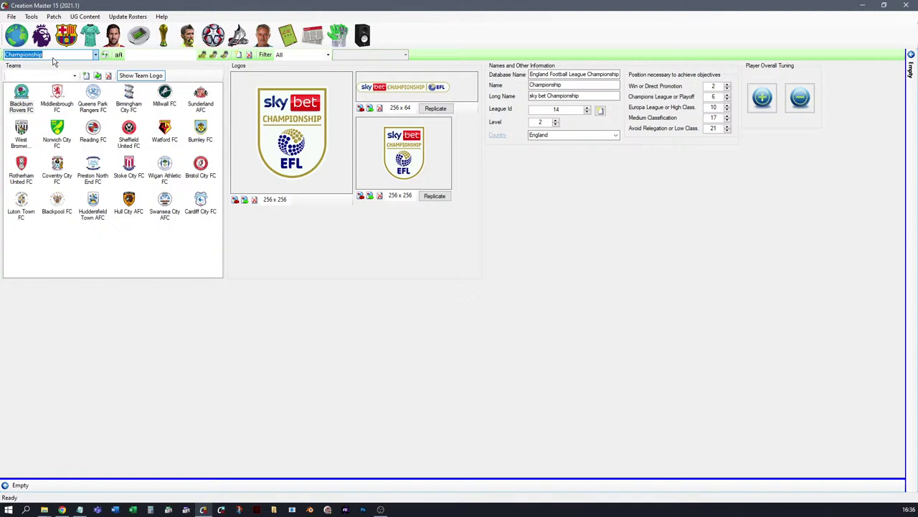
{"action": "scroll", "coordinate": [53, 62], "scroll_direction": "down", "scroll_amount": 1}
{"action": "scroll", "coordinate": [52, 63], "scroll_direction": "up", "scroll_amount": 1}
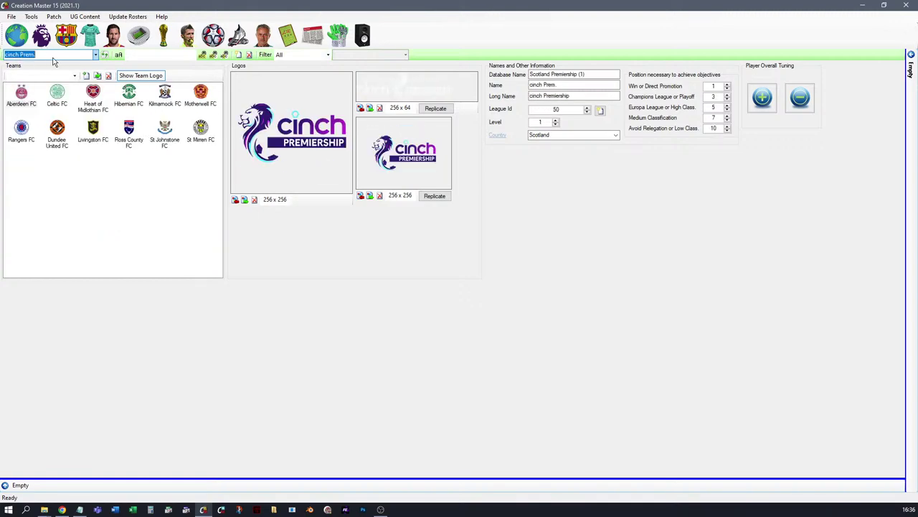
{"action": "scroll", "coordinate": [52, 63], "scroll_direction": "down", "scroll_amount": 1}
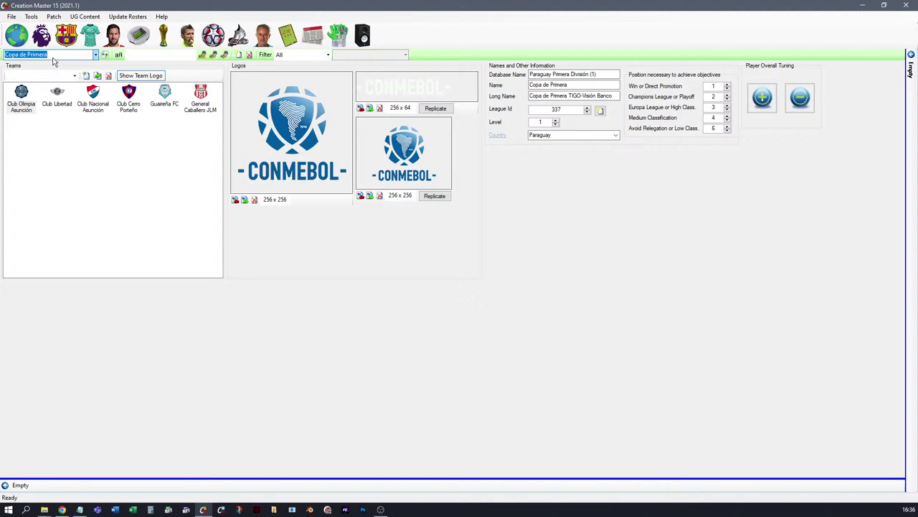
{"action": "scroll", "coordinate": [52, 62], "scroll_direction": "down", "scroll_amount": 1}
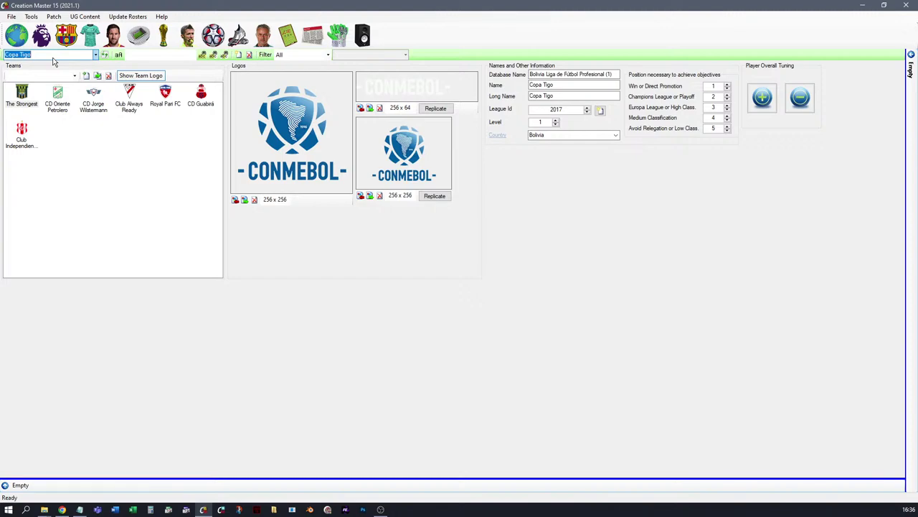
{"action": "scroll", "coordinate": [52, 63], "scroll_direction": "down", "scroll_amount": 1}
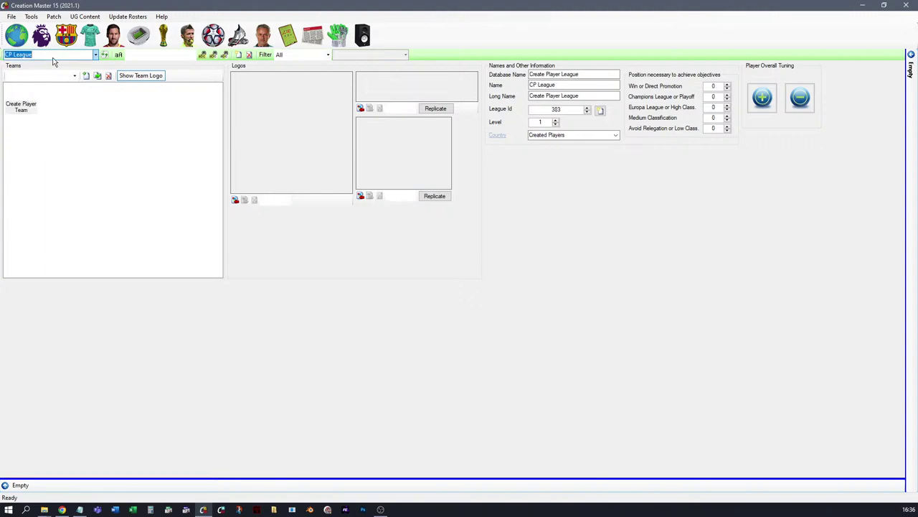
{"action": "scroll", "coordinate": [52, 62], "scroll_direction": "down", "scroll_amount": 1}
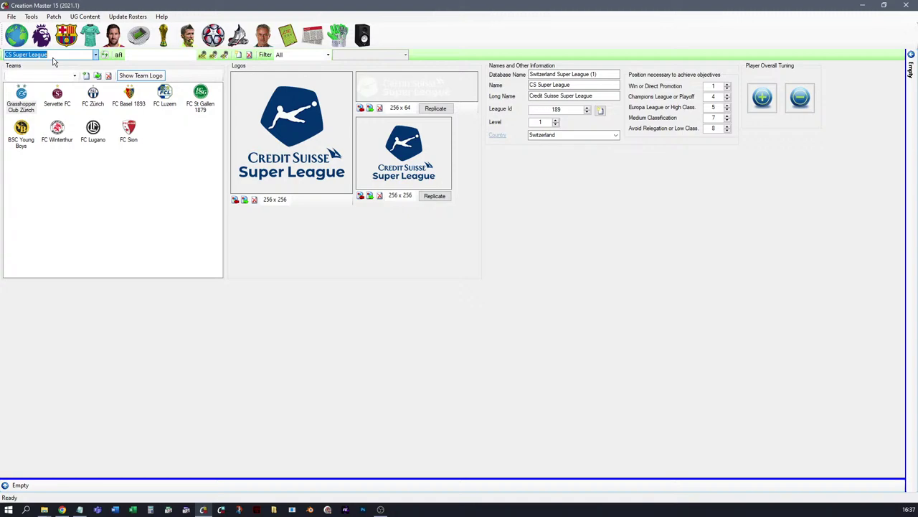
Step: Go through the leagues from CSL to Ekstraklasa, checking each one's clubs, logos and country
{"action": "key", "text": "Down"}
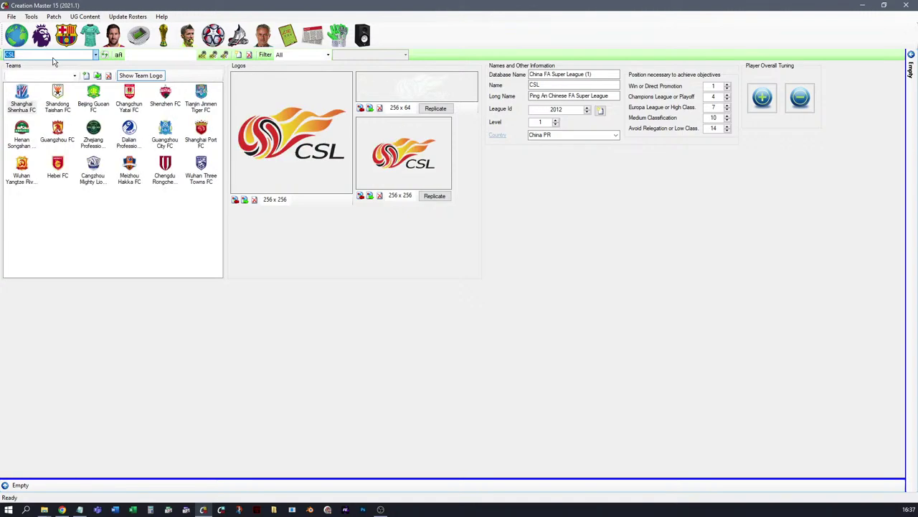
{"action": "key", "text": "Down"}
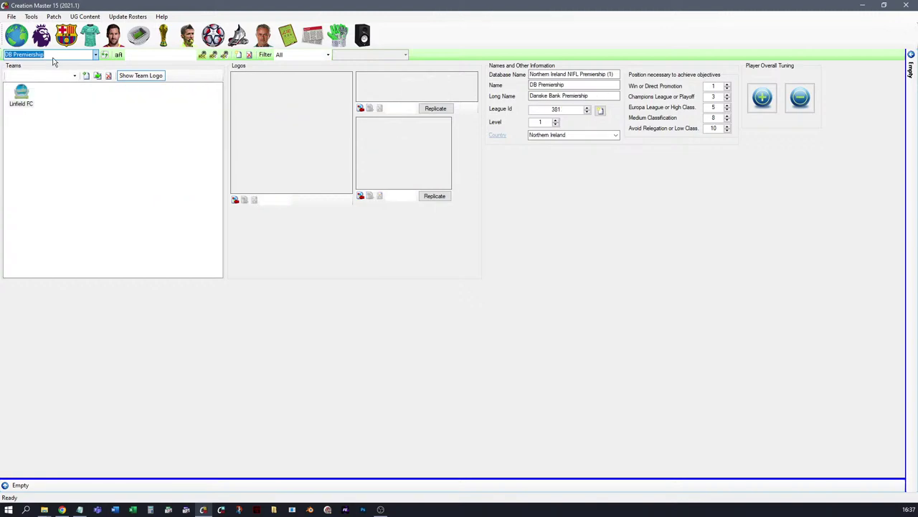
{"action": "key", "text": "Down"}
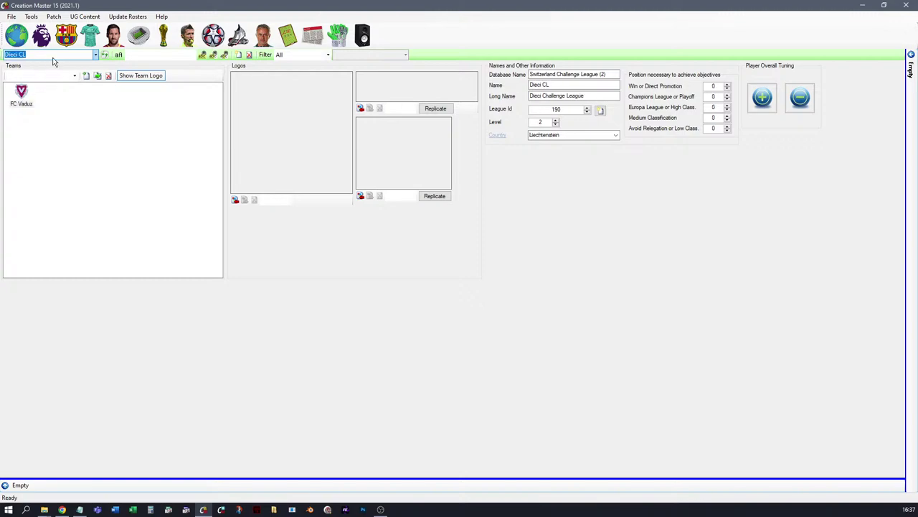
{"action": "key", "text": "Down"}
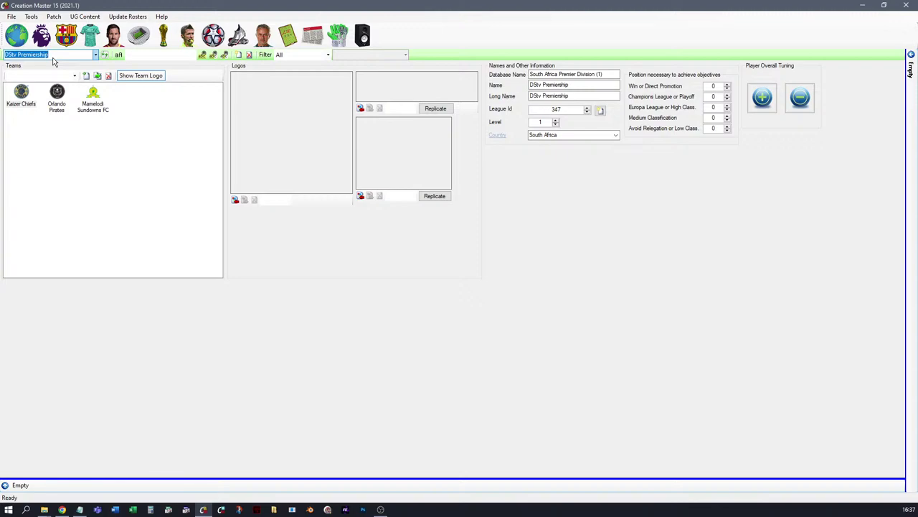
{"action": "key", "text": "Down"}
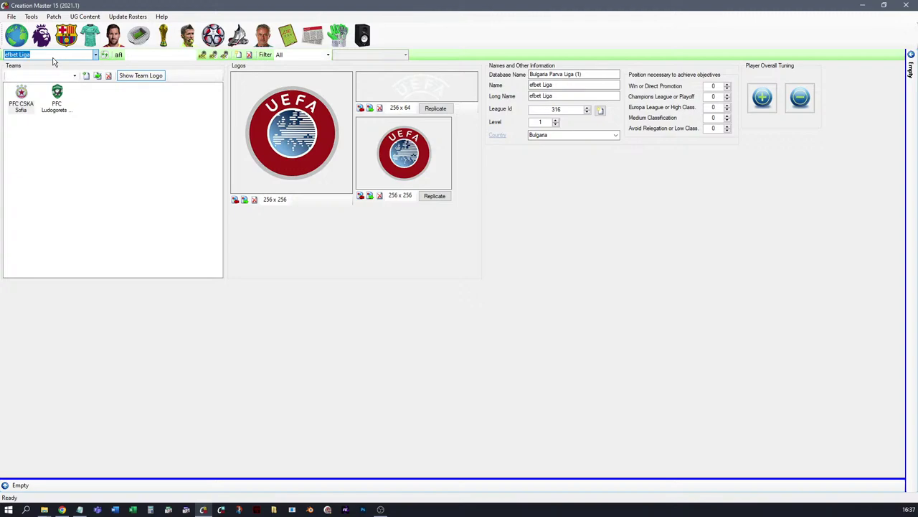
{"action": "key", "text": "Down"}
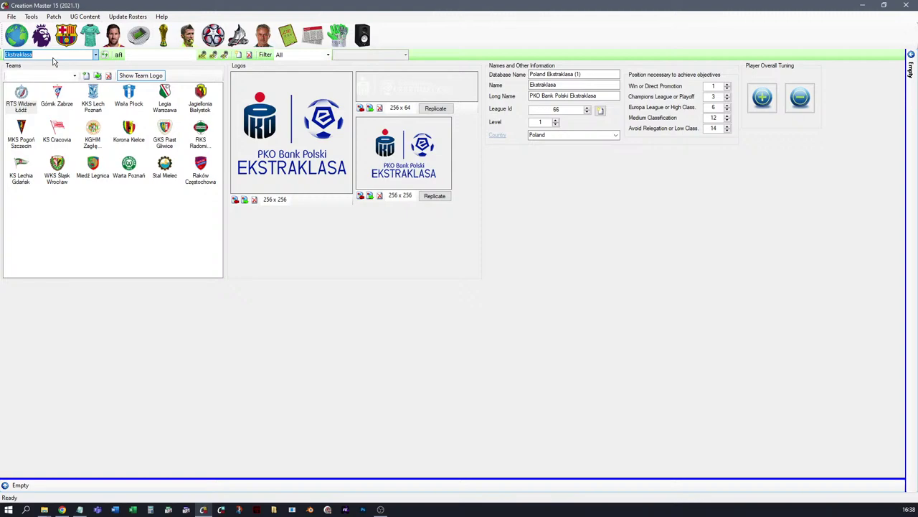
Step: Review the teams, logos and country details of the leagues from Eliteserien through the Czech Fortuna:Liga, including Eredivisie and FA League
{"action": "key", "text": "Down"}
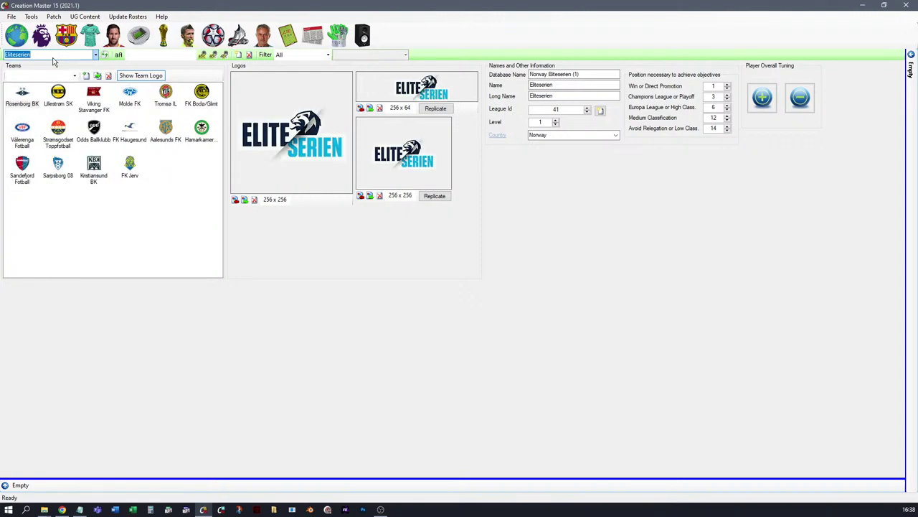
{"action": "key", "text": "Down"}
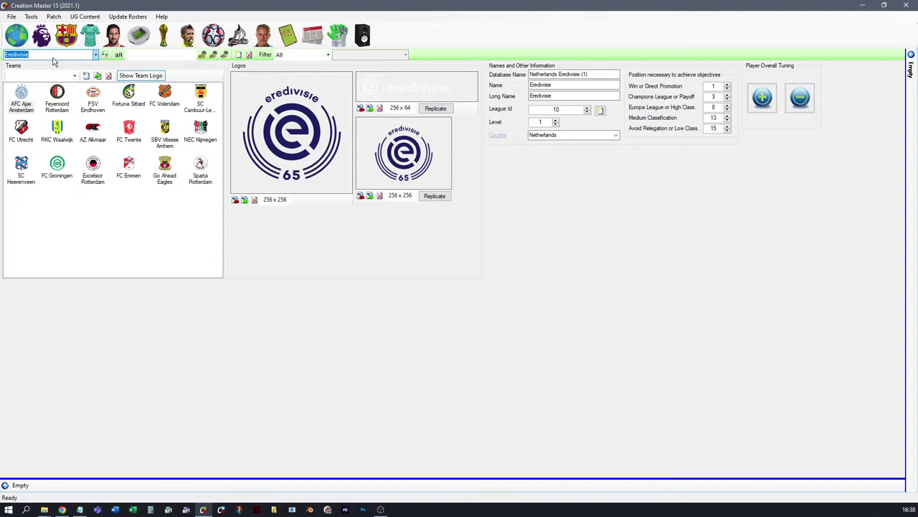
{"action": "key", "text": "Down"}
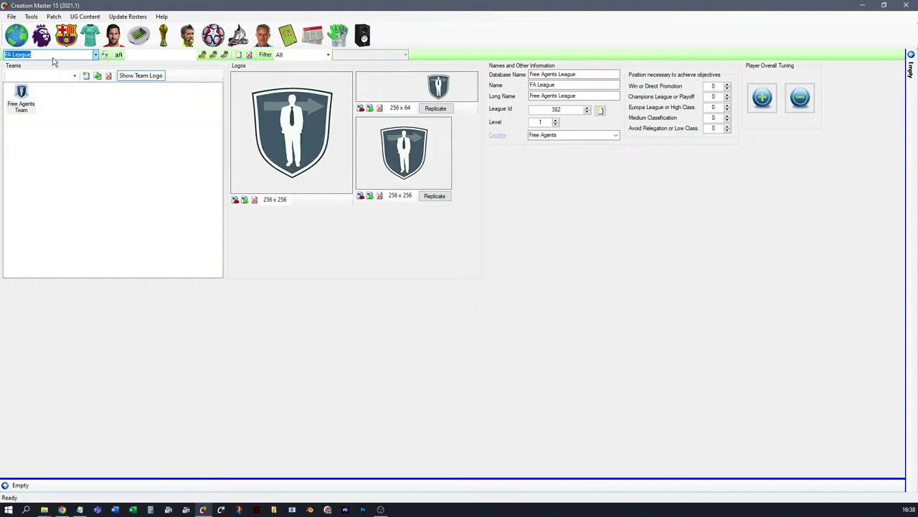
{"action": "key", "text": "Down"}
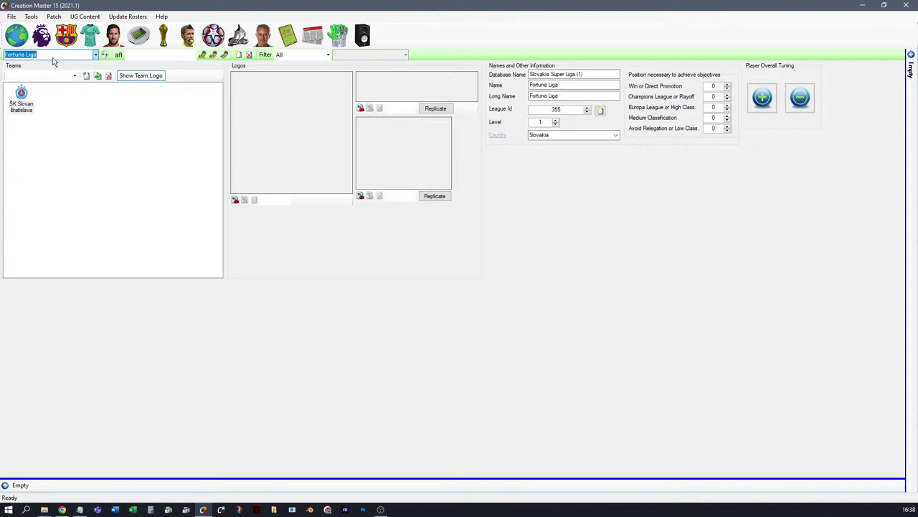
{"action": "key", "text": "Down"}
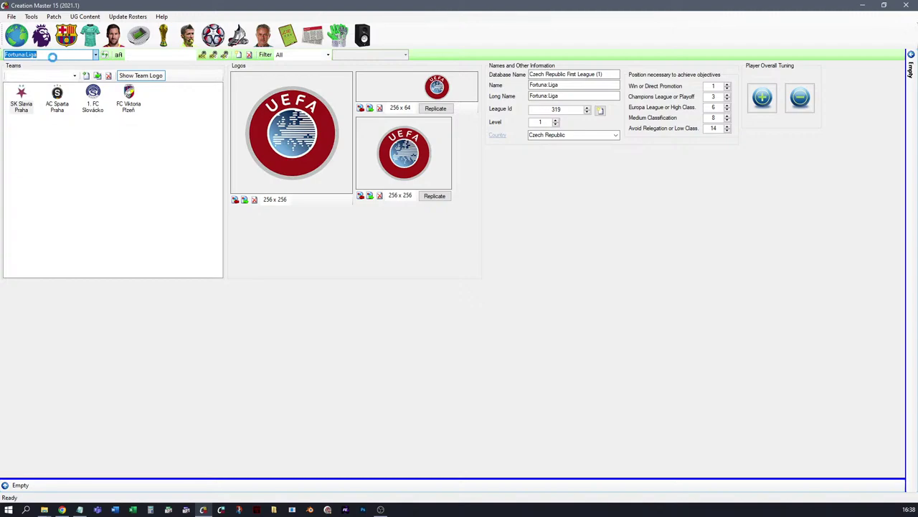
Step: Open the International league and look through its full list of national teams and their crests
{"action": "key", "text": "Down"}
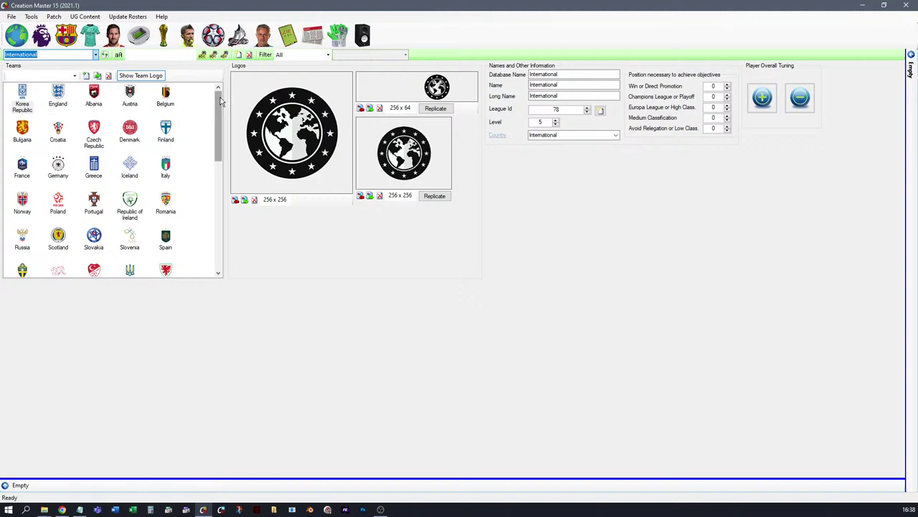
{"action": "mouse_move", "coordinate": [217, 104]}
{"action": "left_mouse_down"}
{"action": "mouse_move", "coordinate": [215, 215]}
{"action": "mouse_move", "coordinate": [207, 221]}
{"action": "mouse_move", "coordinate": [217, 96]}
{"action": "left_mouse_up"}
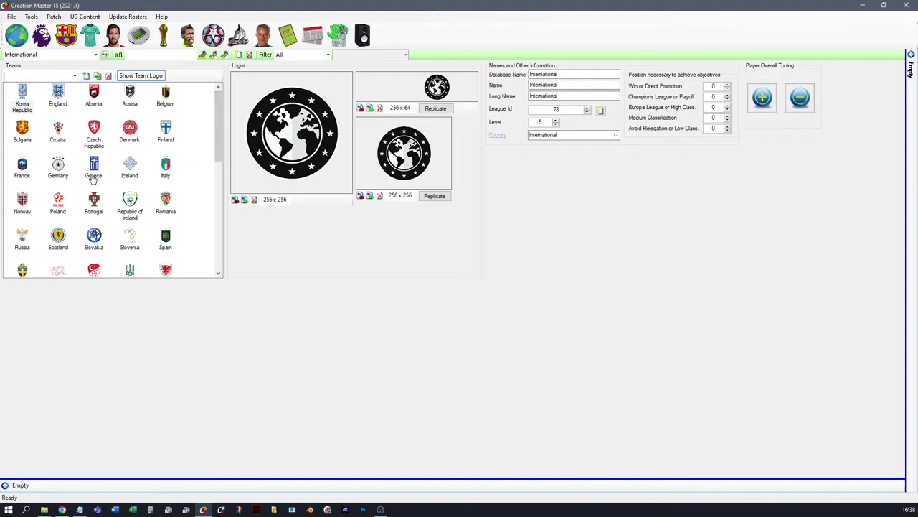
{"action": "scroll", "coordinate": [71, 202], "scroll_direction": "down", "scroll_amount": 10}
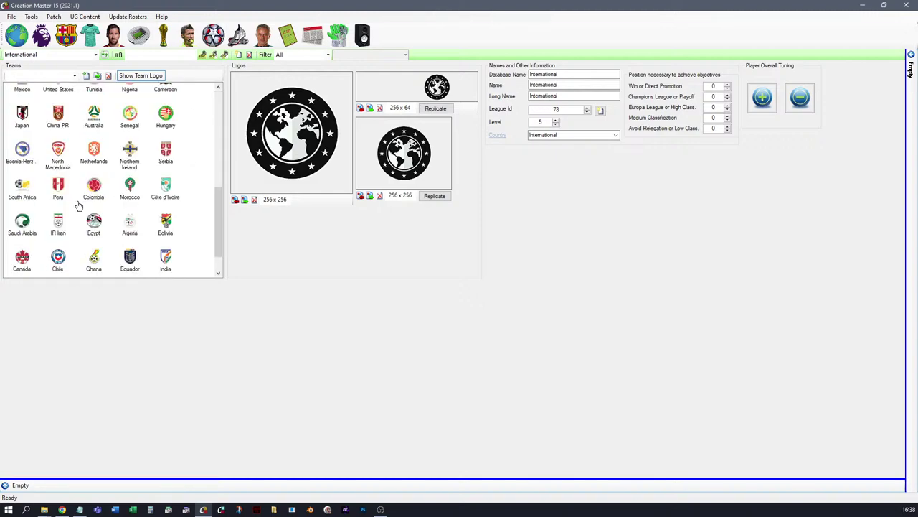
{"action": "scroll", "coordinate": [133, 238], "scroll_direction": "up", "scroll_amount": 10}
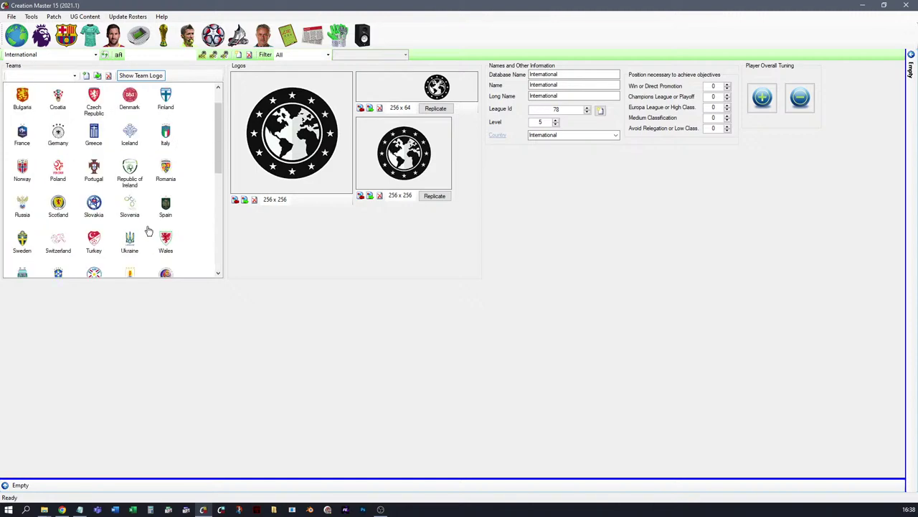
Step: Switch to the ISL league and examine the clubs and logos from there through LaLiga 2, including Jupiler PL and K League 1
{"action": "left_click", "coordinate": [62, 56]}
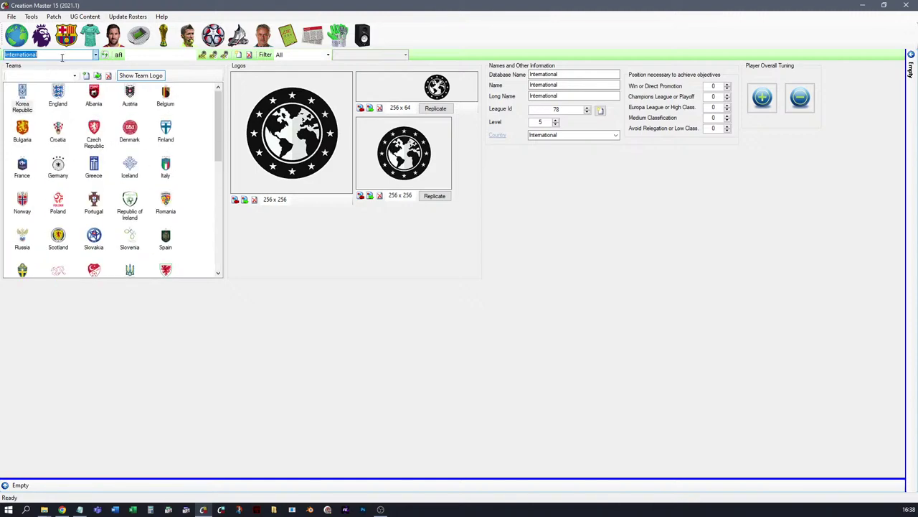
{"action": "type", "text": "ISL"}
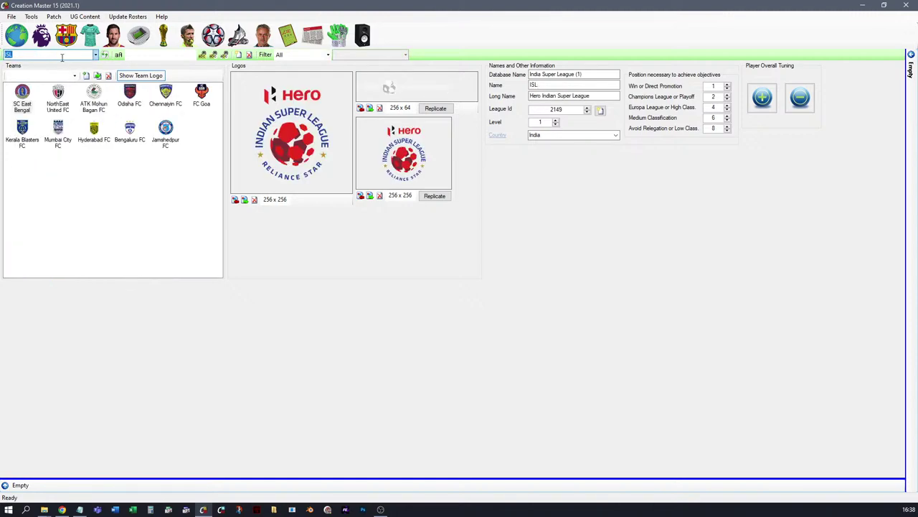
{"action": "key", "text": "Down"}
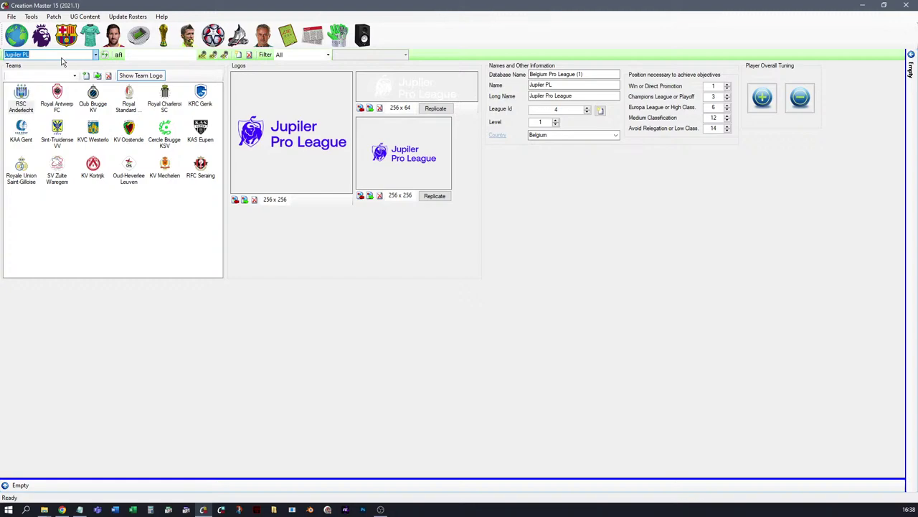
{"action": "key", "text": "Down"}
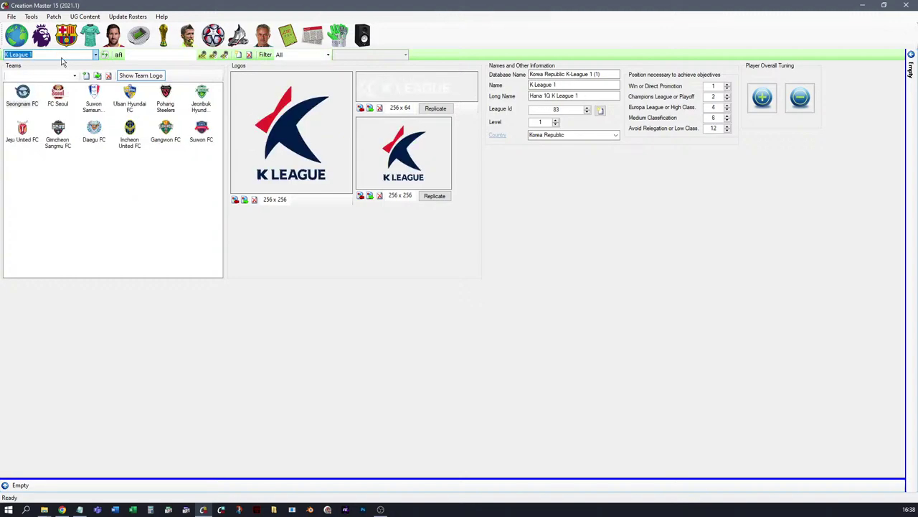
{"action": "key", "text": "Down"}
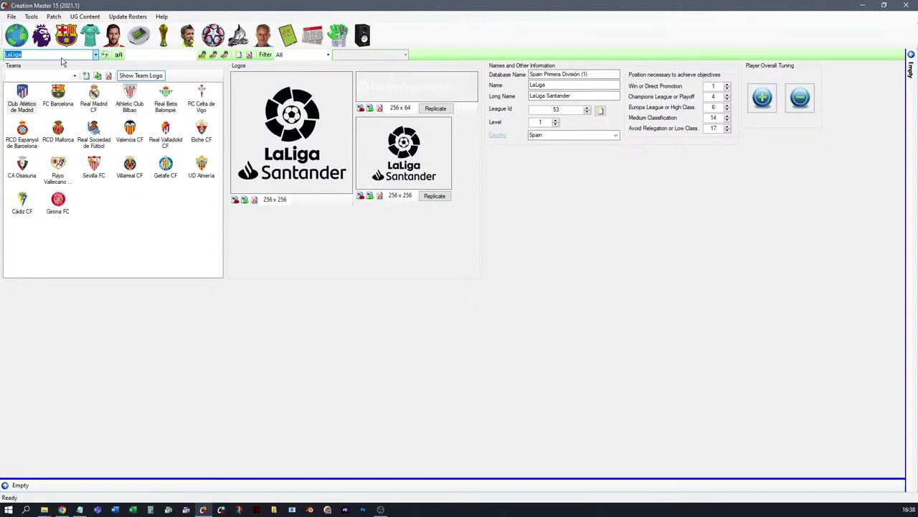
{"action": "key", "text": "Down"}
{"action": "key", "text": "Down"}
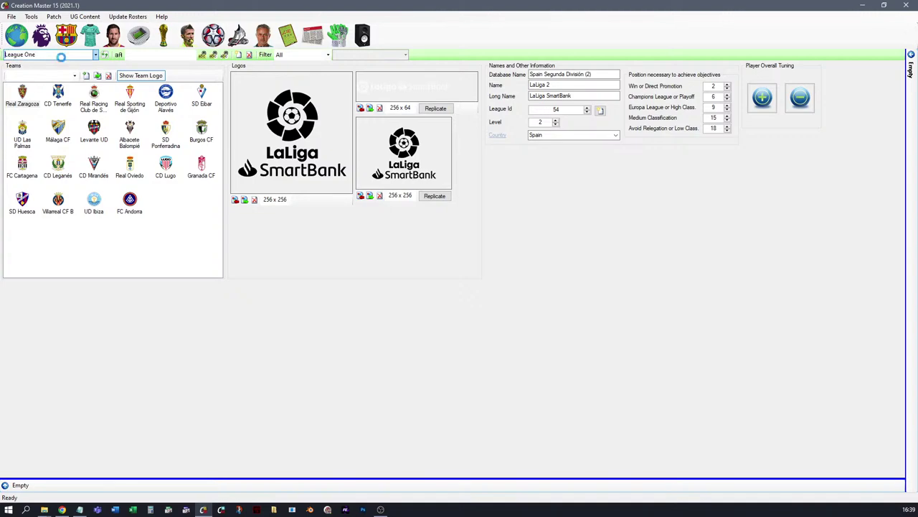
Step: Check the team lists and logos of the Latin American leagues Liga 1 Betsson, Liga Dimayor, Liga FUTVE and Liga MX
{"action": "key", "text": "Down"}
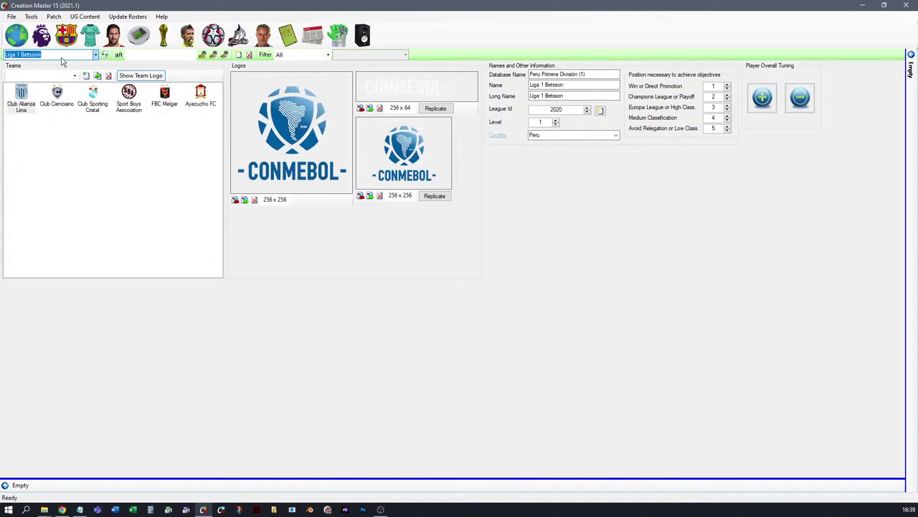
{"action": "key", "text": "Down"}
{"action": "key", "text": "Down"}
{"action": "key", "text": "Up"}
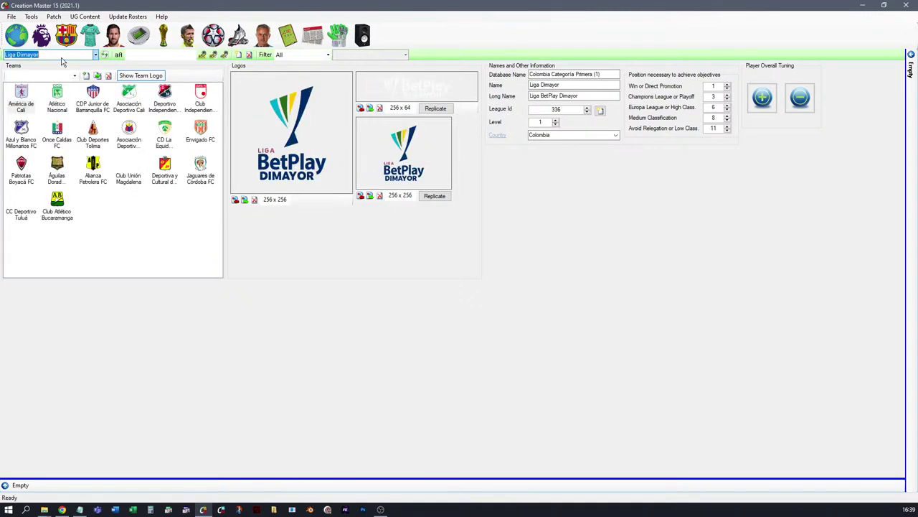
{"action": "key", "text": "Down"}
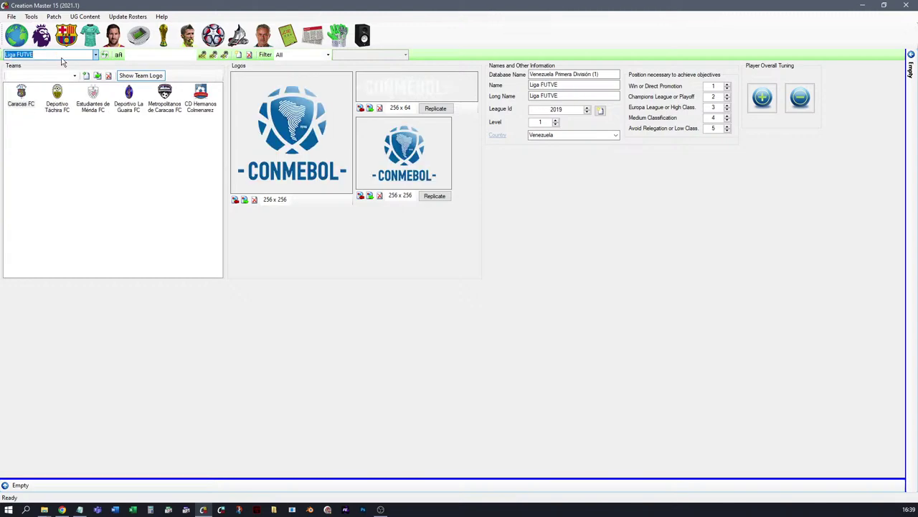
{"action": "key", "text": "Down"}
{"action": "key", "text": "Down"}
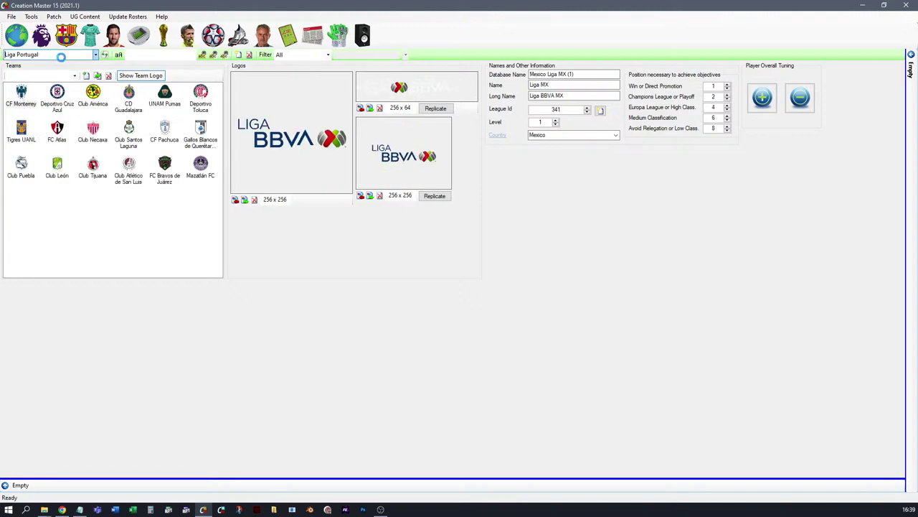
Step: Go through the leagues from Liga Portugal to LL SuperLiga, examining the clubs and logos of LigaPro Betcris and Ligue 1
{"action": "key", "text": "Down"}
{"action": "key", "text": "Down"}
{"action": "key", "text": "Down"}
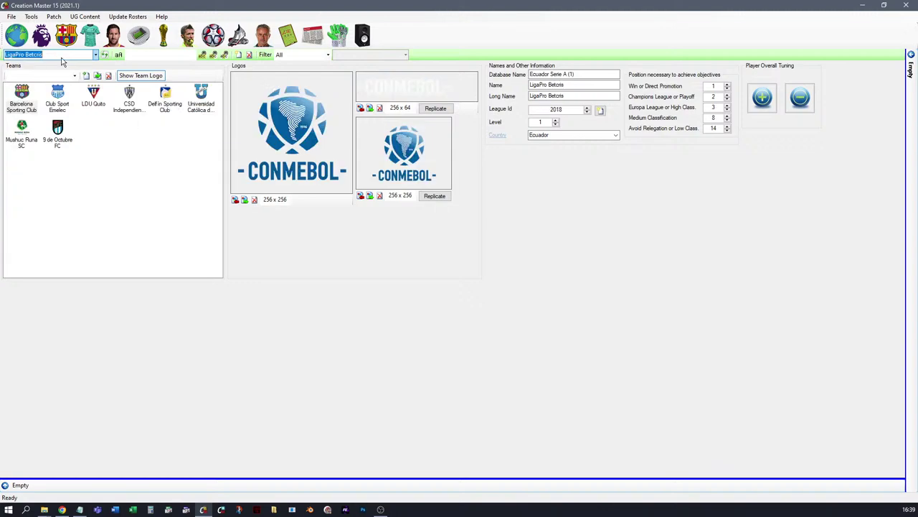
{"action": "key", "text": "Down"}
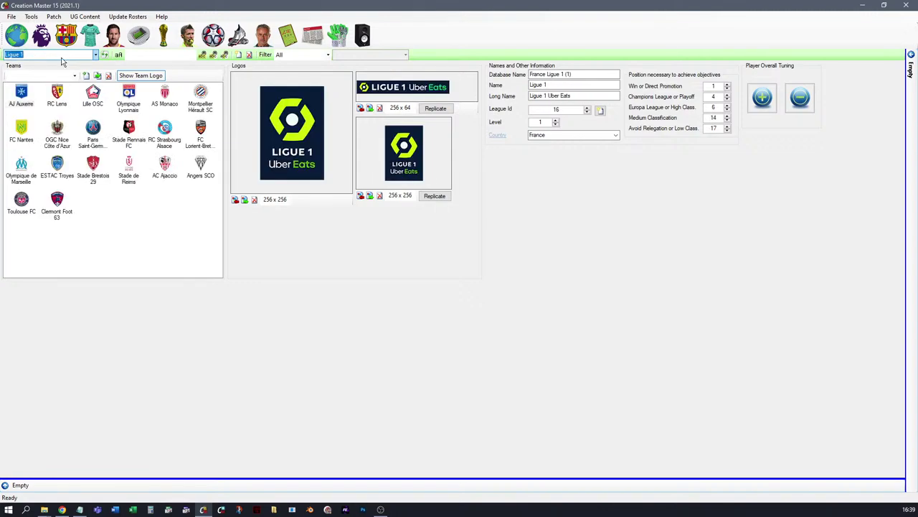
{"action": "key", "text": "Down"}
{"action": "key", "text": "Down"}
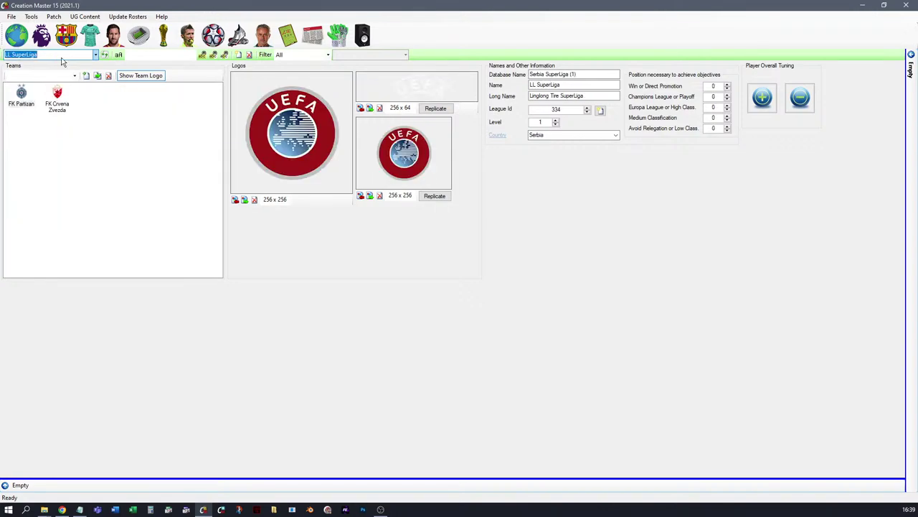
Step: Review the teams and league information of MLS, National League, Nationaldivisioun, Ö. Bundesliga and OTPB Liga
{"action": "key", "text": "Down"}
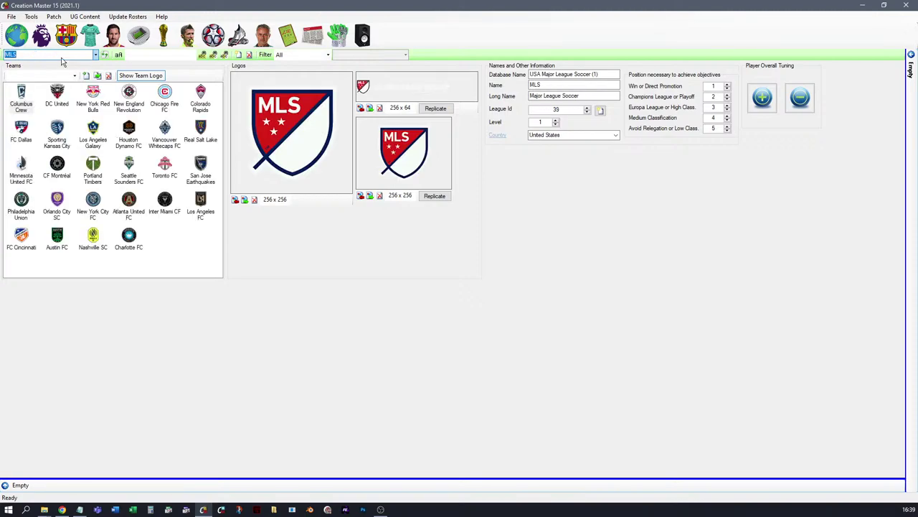
{"action": "key", "text": "Down"}
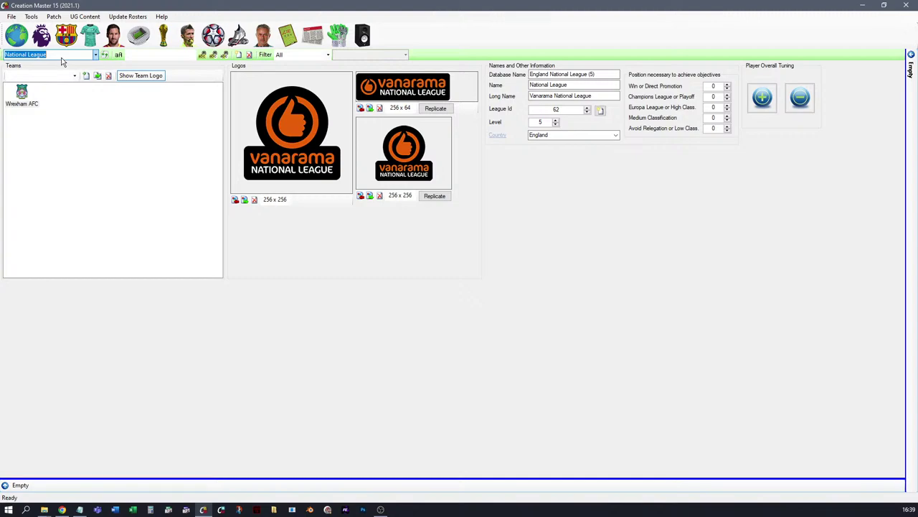
{"action": "key", "text": "Down"}
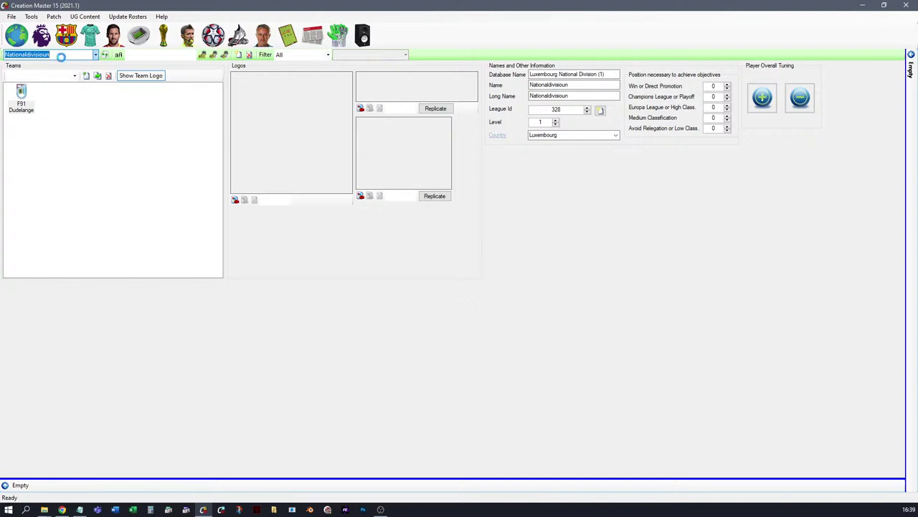
{"action": "scroll", "coordinate": [62, 61], "scroll_direction": "down", "scroll_amount": 1}
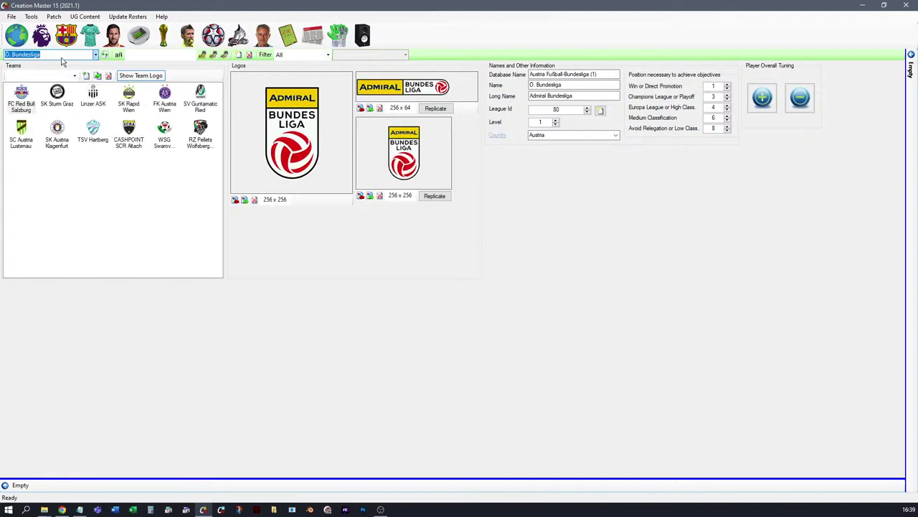
{"action": "scroll", "coordinate": [62, 61], "scroll_direction": "down", "scroll_amount": 3}
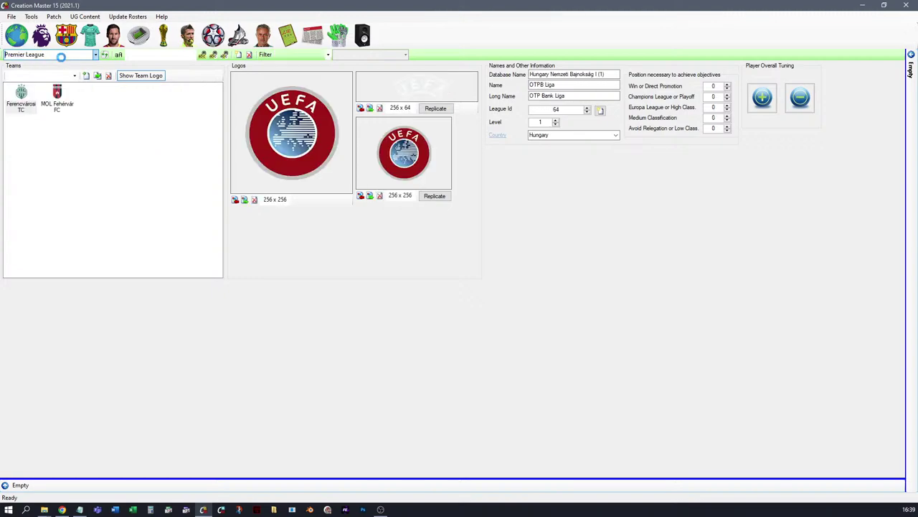
Step: Compare the Premier Liga, Premijer Liga and Premyer Liqası entries, and return to Russia's Premier Liga to inspect its clubs
{"action": "scroll", "coordinate": [62, 62], "scroll_direction": "down", "scroll_amount": 1}
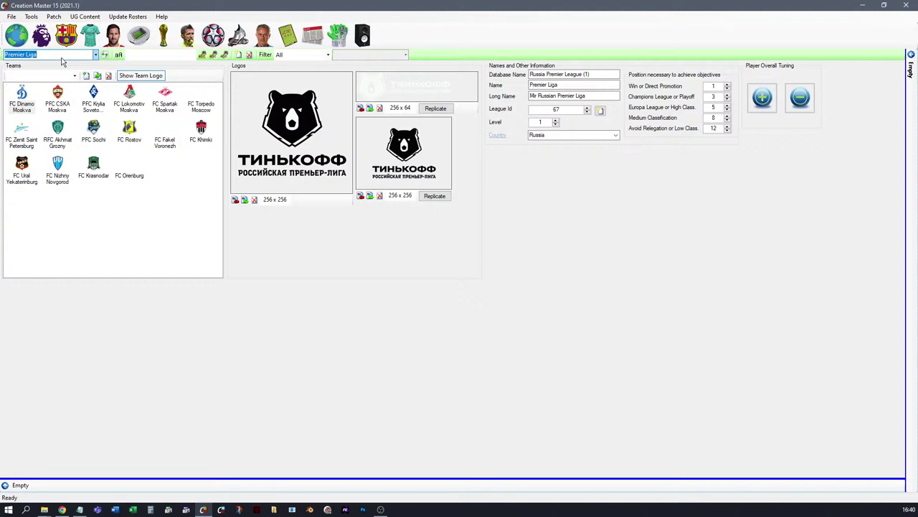
{"action": "scroll", "coordinate": [62, 62], "scroll_direction": "down", "scroll_amount": 1}
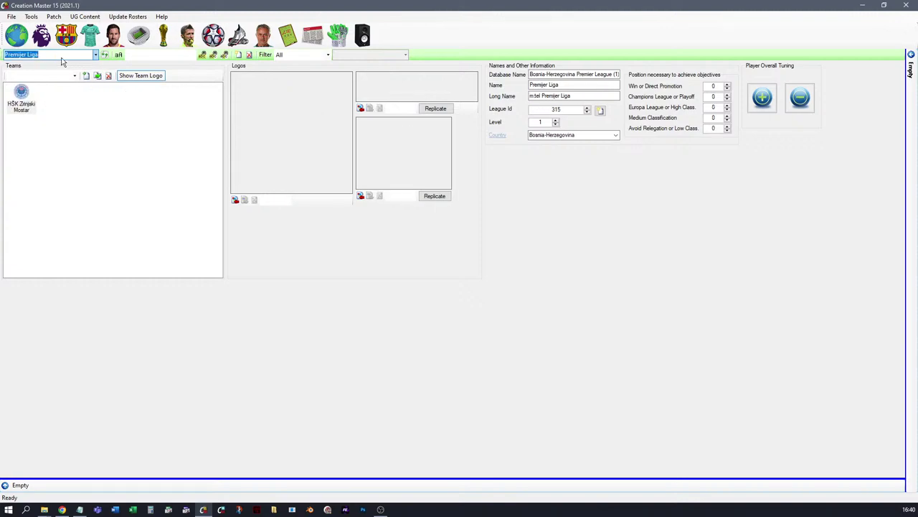
{"action": "scroll", "coordinate": [63, 61], "scroll_direction": "down", "scroll_amount": 1}
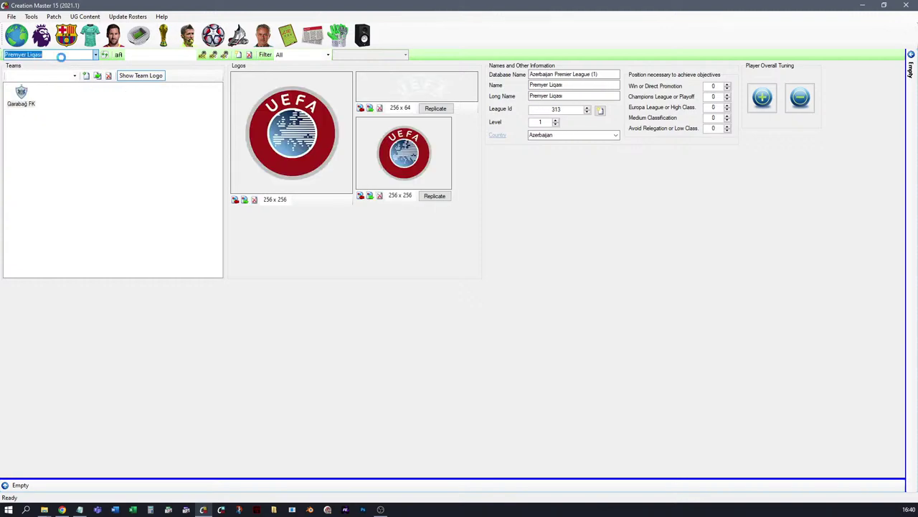
{"action": "scroll", "coordinate": [62, 62], "scroll_direction": "up", "scroll_amount": 1}
{"action": "scroll", "coordinate": [62, 62], "scroll_direction": "down", "scroll_amount": 1}
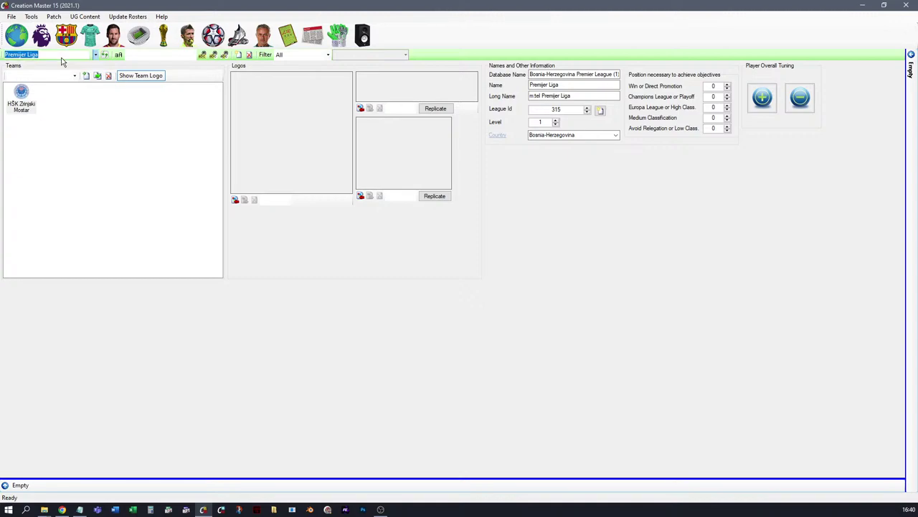
{"action": "scroll", "coordinate": [63, 61], "scroll_direction": "up", "scroll_amount": 2}
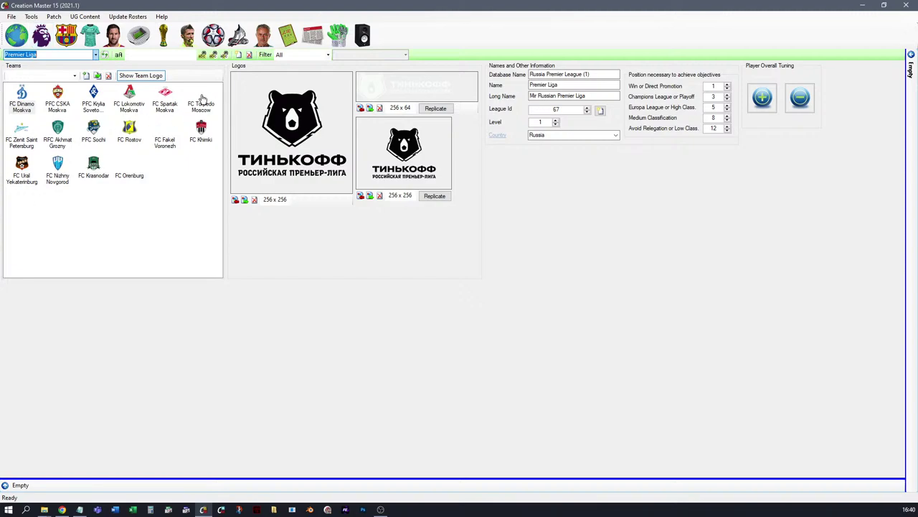
Step: Continue past Premijer Liga to Croatia's Prva Liga, checking the teams, logos and country of each league, including the UAE Pro League
{"action": "left_click", "coordinate": [56, 55]}
{"action": "scroll", "coordinate": [57, 55], "scroll_direction": "down", "scroll_amount": 1}
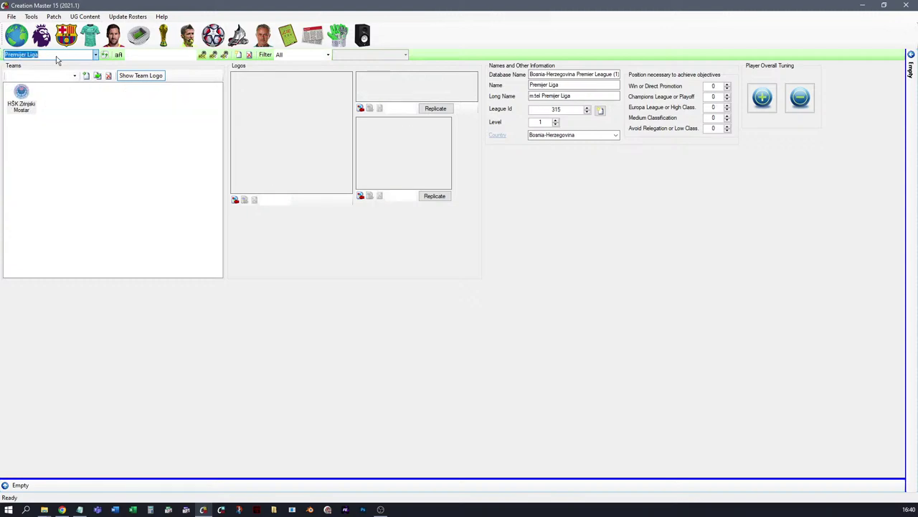
{"action": "scroll", "coordinate": [57, 61], "scroll_direction": "down", "scroll_amount": 1}
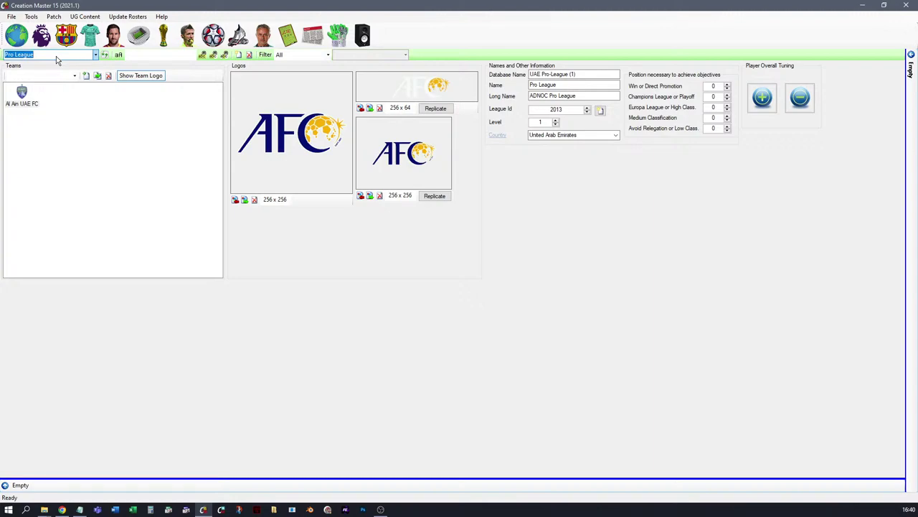
{"action": "scroll", "coordinate": [56, 61], "scroll_direction": "down", "scroll_amount": 1}
{"action": "scroll", "coordinate": [56, 61], "scroll_direction": "down", "scroll_amount": 1}
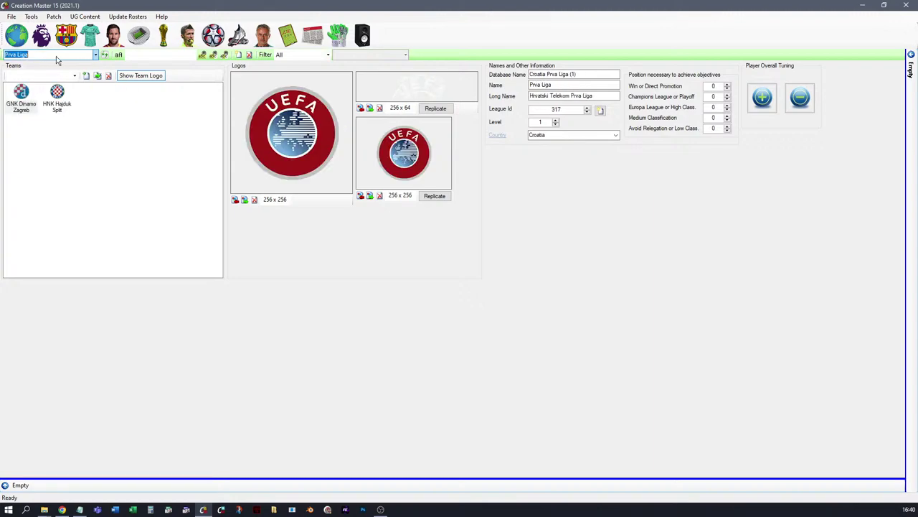
Step: Continue from Croatia's Prva Liga through RSL to Serie A and Serie B, checking the clubs, logos and league information
{"action": "scroll", "coordinate": [57, 61], "scroll_direction": "up", "scroll_amount": 1}
{"action": "scroll", "coordinate": [56, 61], "scroll_direction": "down", "scroll_amount": 1}
{"action": "scroll", "coordinate": [57, 61], "scroll_direction": "down", "scroll_amount": 1}
{"action": "scroll", "coordinate": [56, 61], "scroll_direction": "up", "scroll_amount": 1}
{"action": "scroll", "coordinate": [57, 61], "scroll_direction": "down", "scroll_amount": 2}
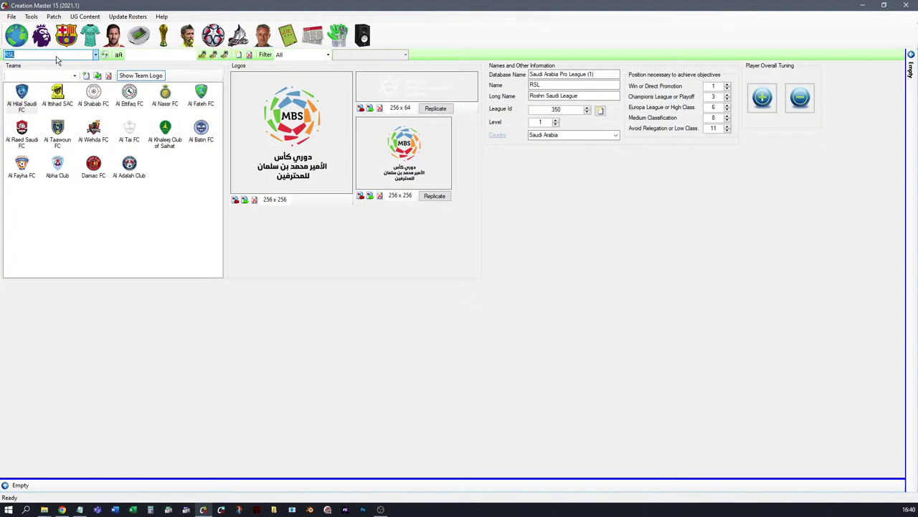
{"action": "scroll", "coordinate": [56, 61], "scroll_direction": "down", "scroll_amount": 1}
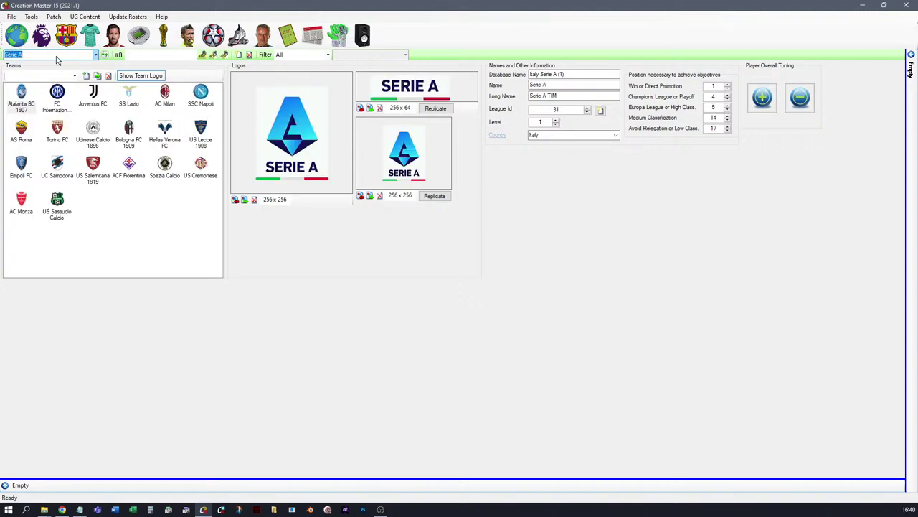
{"action": "scroll", "coordinate": [56, 61], "scroll_direction": "down", "scroll_amount": 1}
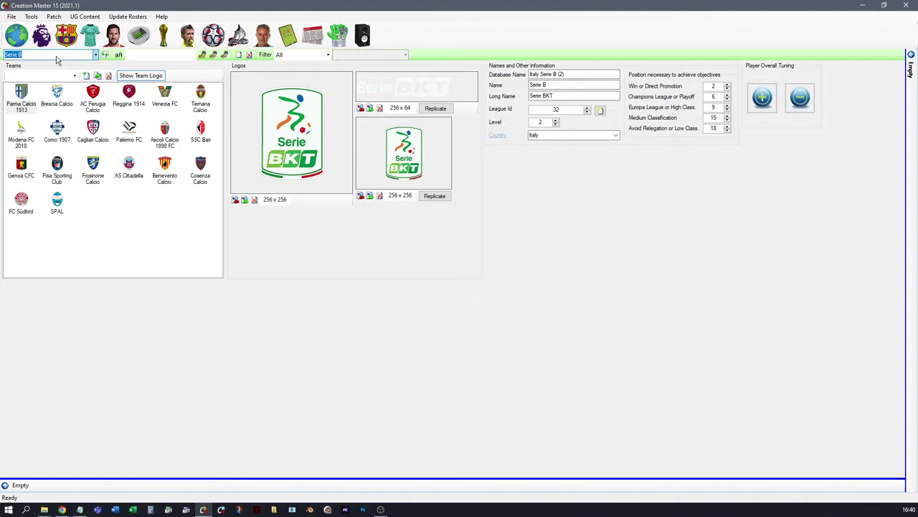
Step: Review the leagues from Super League 1 through Süper Lig and SuperLiga to Torneo Uruguayo, checking their teams and logos
{"action": "scroll", "coordinate": [57, 61], "scroll_direction": "down", "scroll_amount": 1}
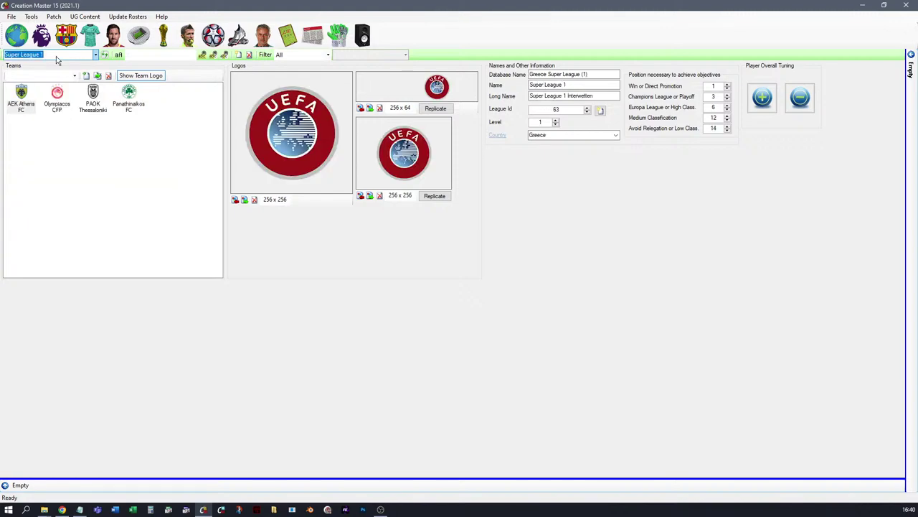
{"action": "scroll", "coordinate": [57, 61], "scroll_direction": "down", "scroll_amount": 1}
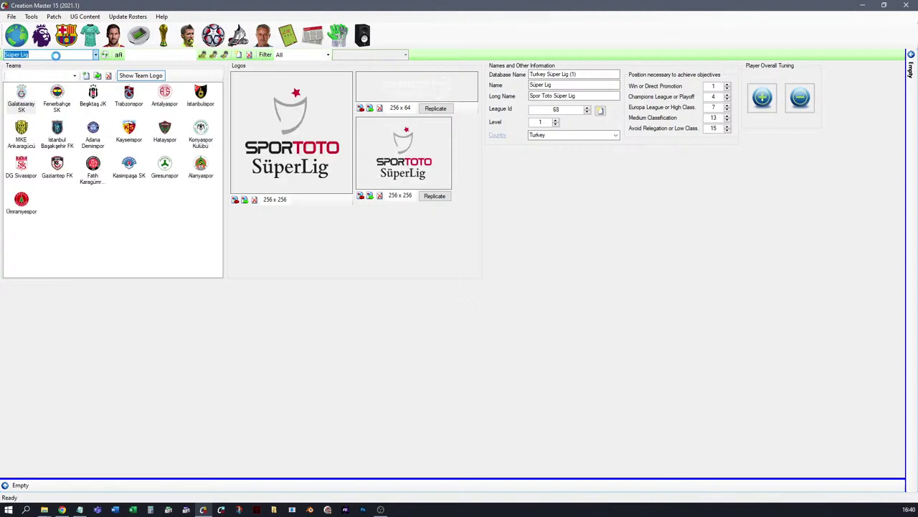
{"action": "scroll", "coordinate": [56, 61], "scroll_direction": "down", "scroll_amount": 1}
{"action": "scroll", "coordinate": [57, 61], "scroll_direction": "down", "scroll_amount": 1}
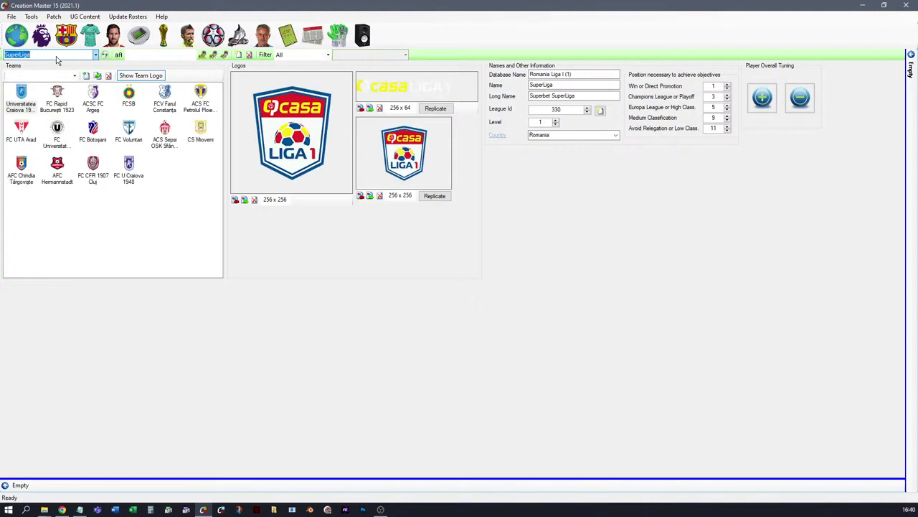
{"action": "scroll", "coordinate": [57, 61], "scroll_direction": "down", "scroll_amount": 1}
{"action": "scroll", "coordinate": [57, 60], "scroll_direction": "down", "scroll_amount": 1}
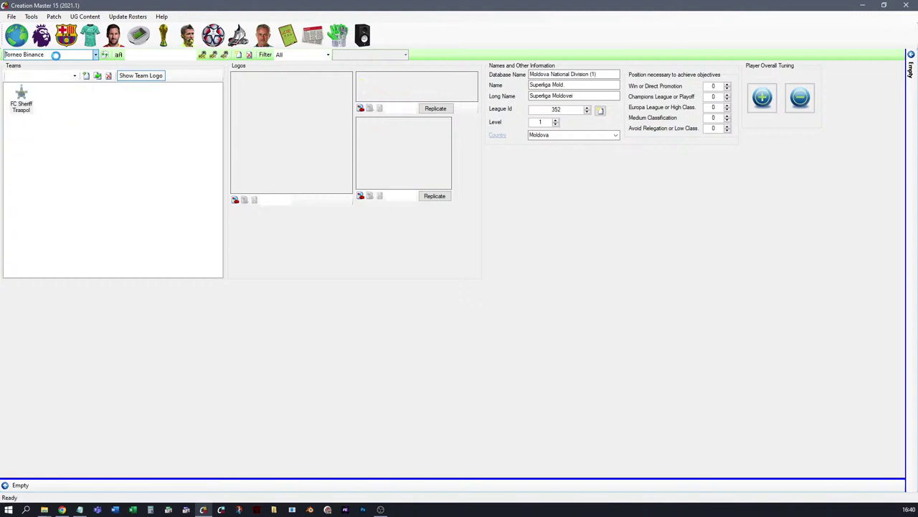
{"action": "scroll", "coordinate": [56, 61], "scroll_direction": "down", "scroll_amount": 1}
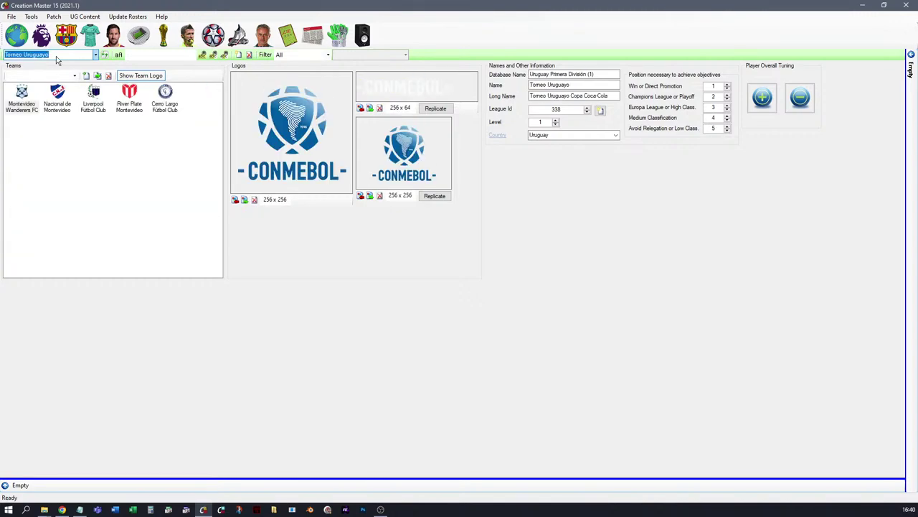
Step: Go through VBet Liha, VBET PL and Veikkausliiga to YS League, inspecting the teams and country of each
{"action": "scroll", "coordinate": [56, 61], "scroll_direction": "down", "scroll_amount": 1}
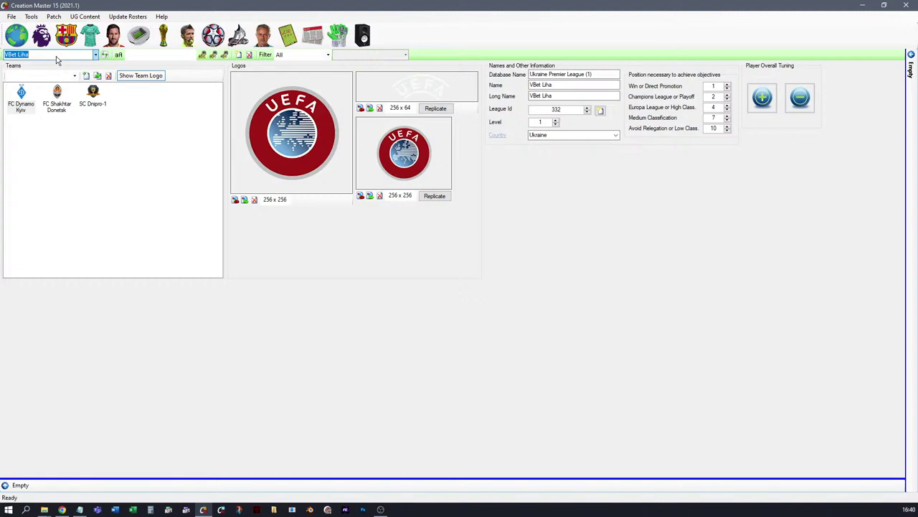
{"action": "key", "text": "Down"}
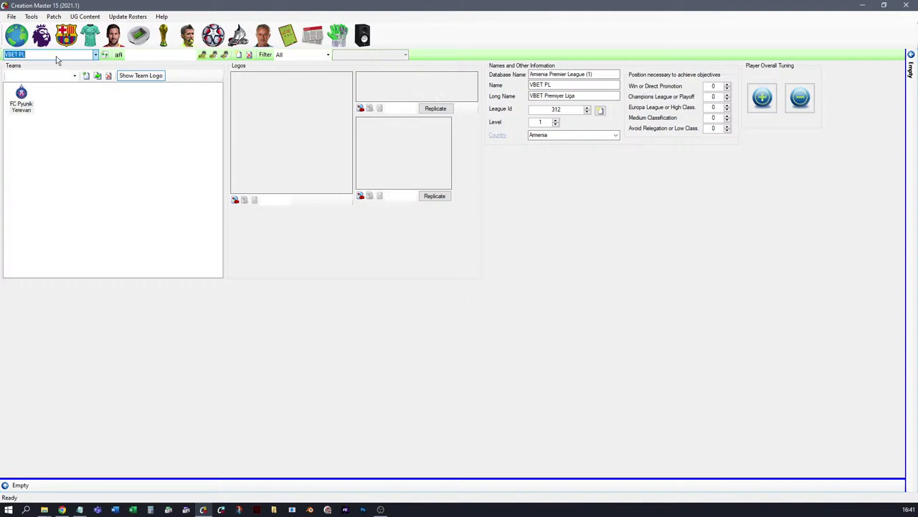
{"action": "key", "text": "Down"}
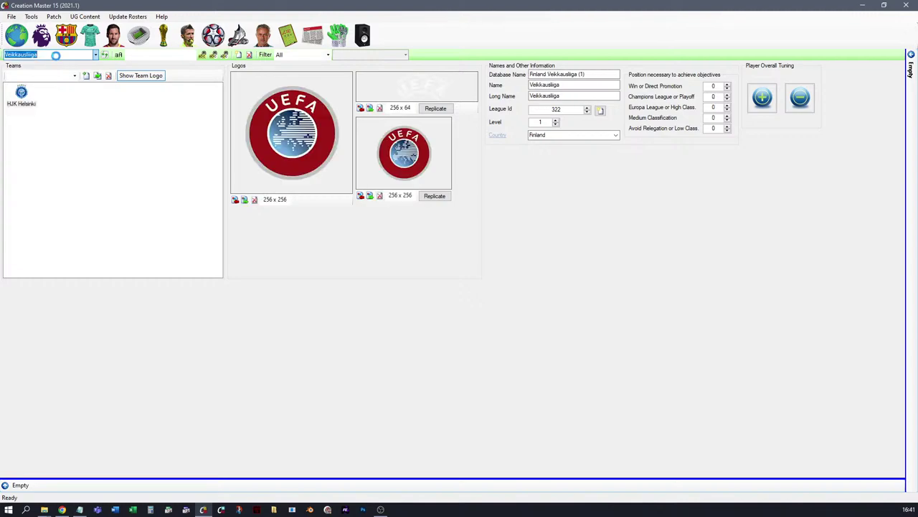
{"action": "key", "text": "Down"}
{"action": "key", "text": "Down"}
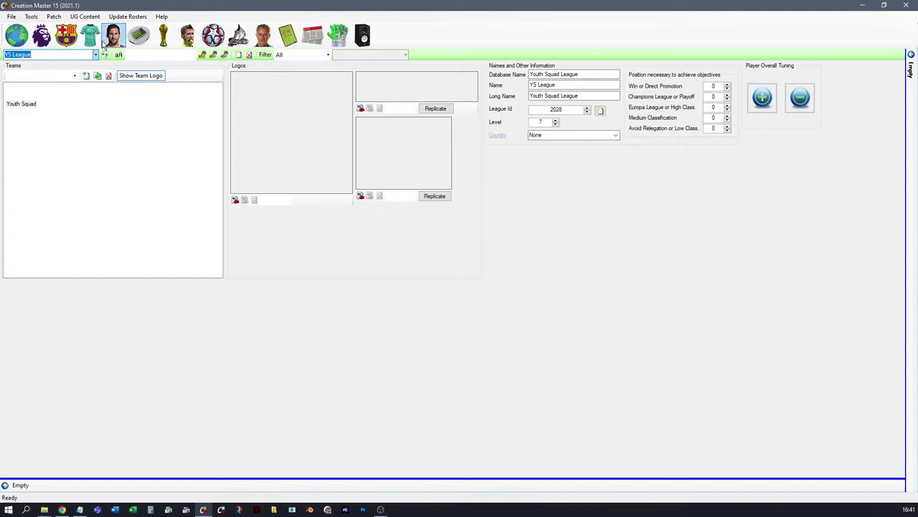
{"action": "left_click", "coordinate": [58, 57]}
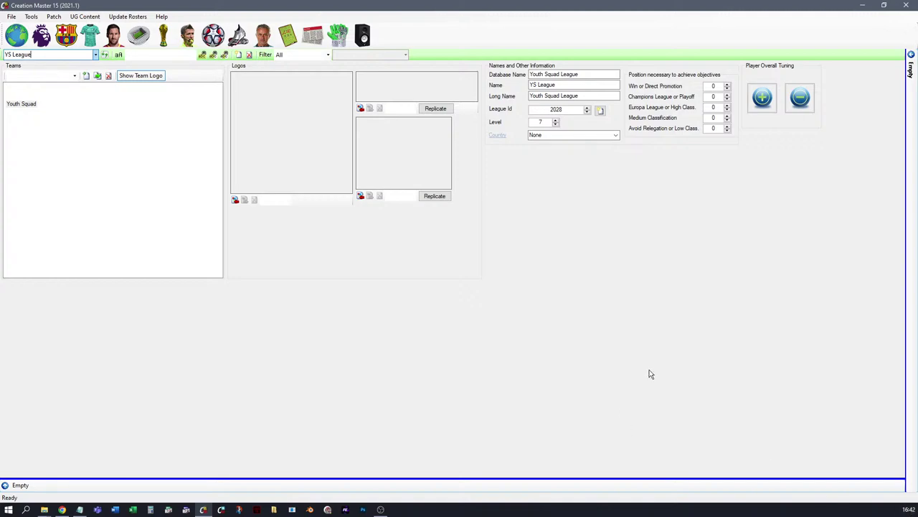
Step: Close Creation Master and open the FIFA 14 folder inside EA Games in File Explorer
{"action": "left_click", "coordinate": [905, 7]}
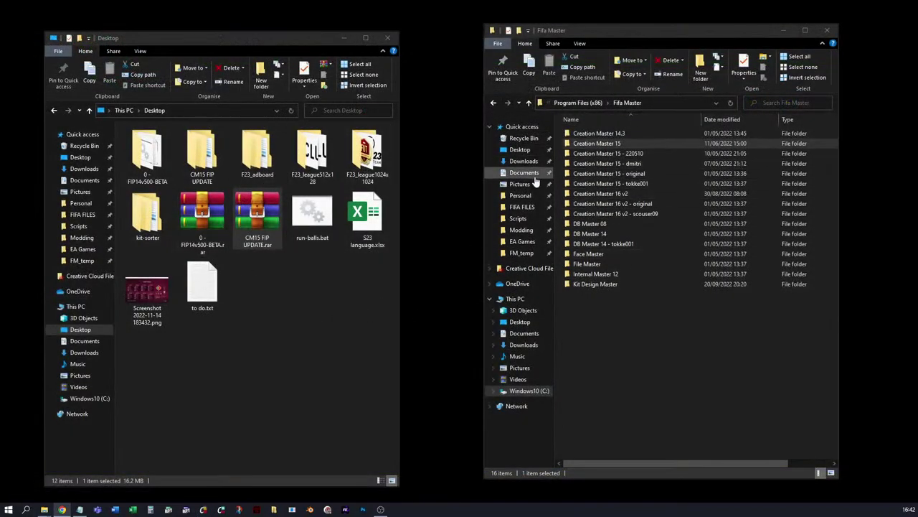
{"action": "left_click", "coordinate": [523, 242]}
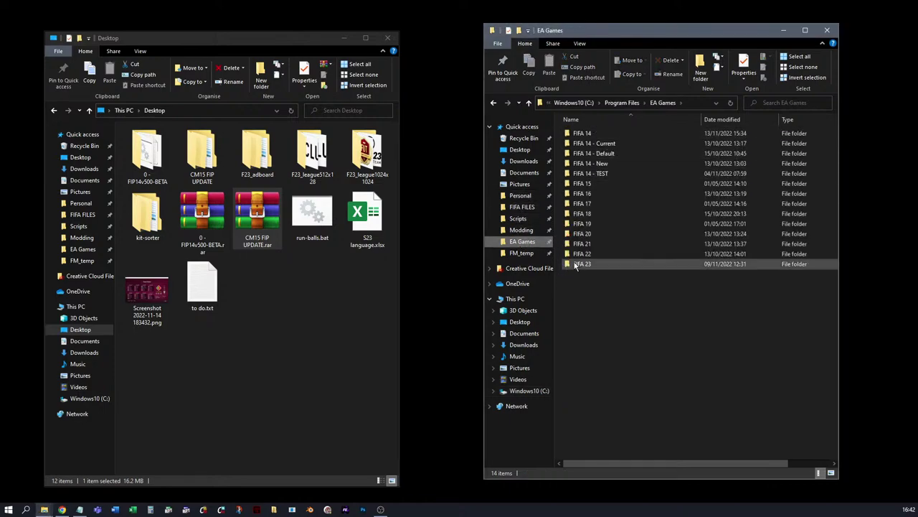
{"action": "double_click", "coordinate": [586, 135]}
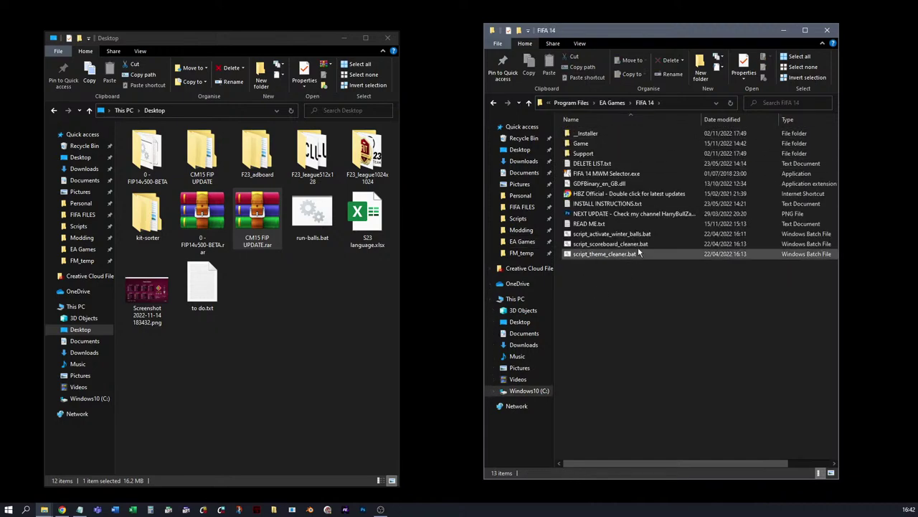
Step: Open the 0 - FIP14v500-BETA folder on the desktop and select all of its contents
{"action": "left_click", "coordinate": [208, 216]}
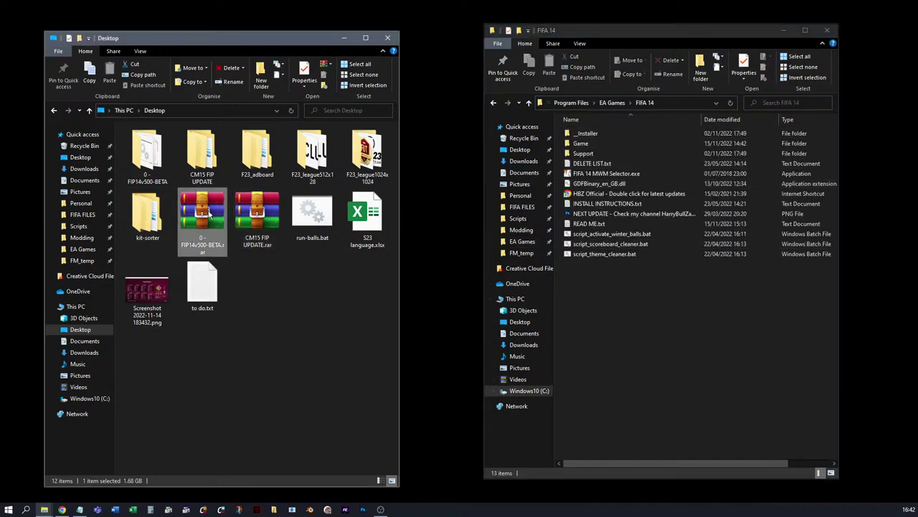
{"action": "double_click", "coordinate": [142, 147]}
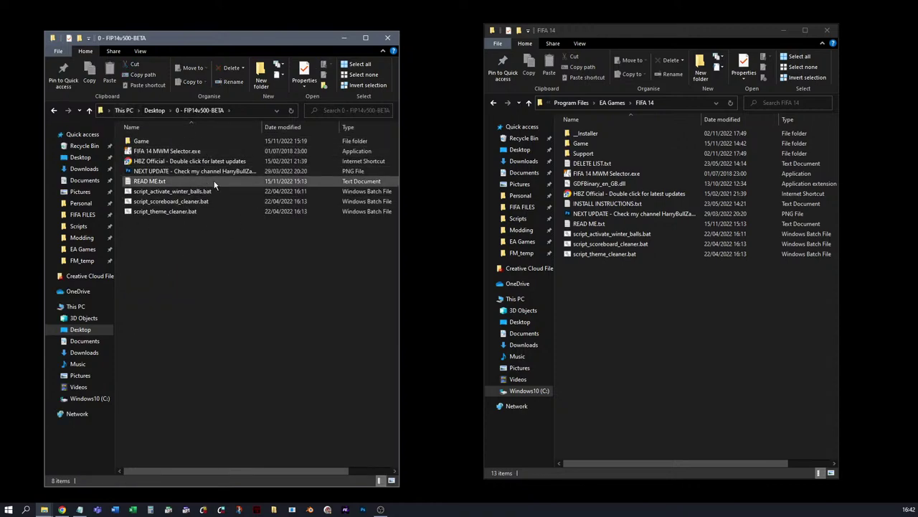
{"action": "left_click", "coordinate": [145, 142]}
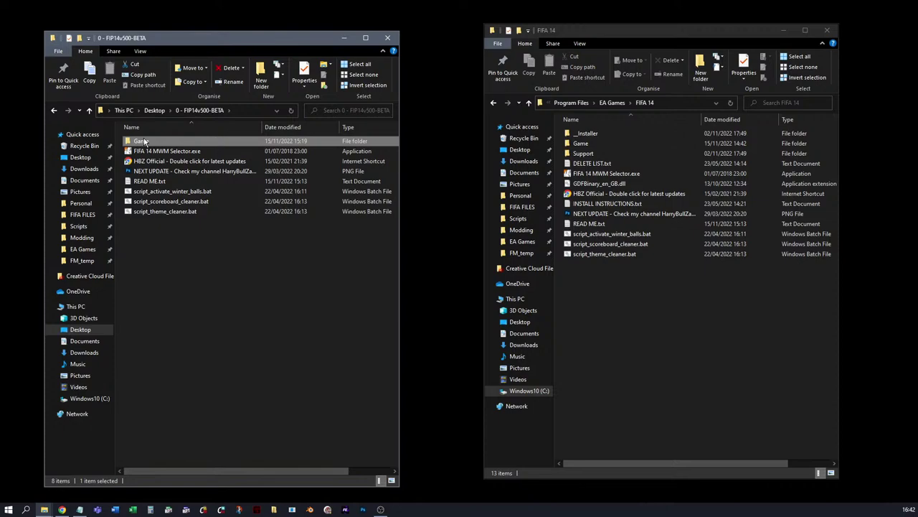
{"action": "key", "text": "ctrl+a"}
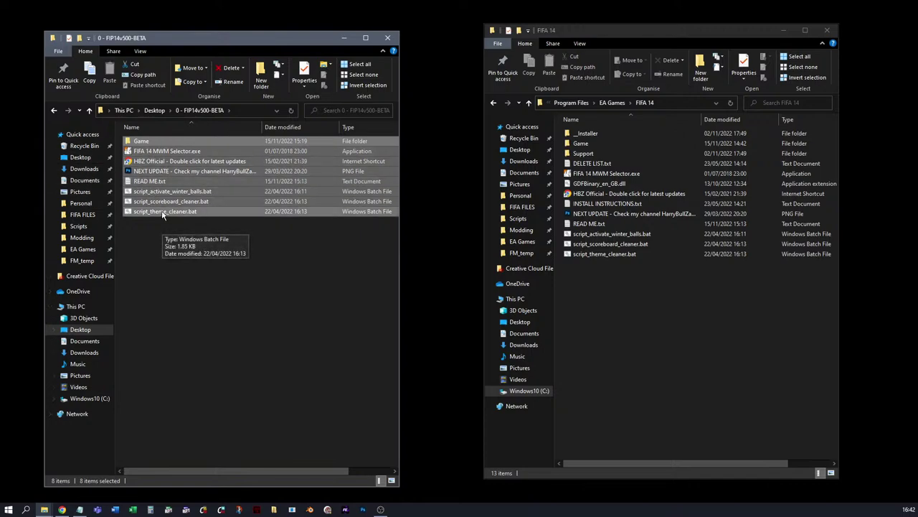
{"action": "left_click_drag", "start_coordinate": [164, 213], "coordinate": [183, 287]}
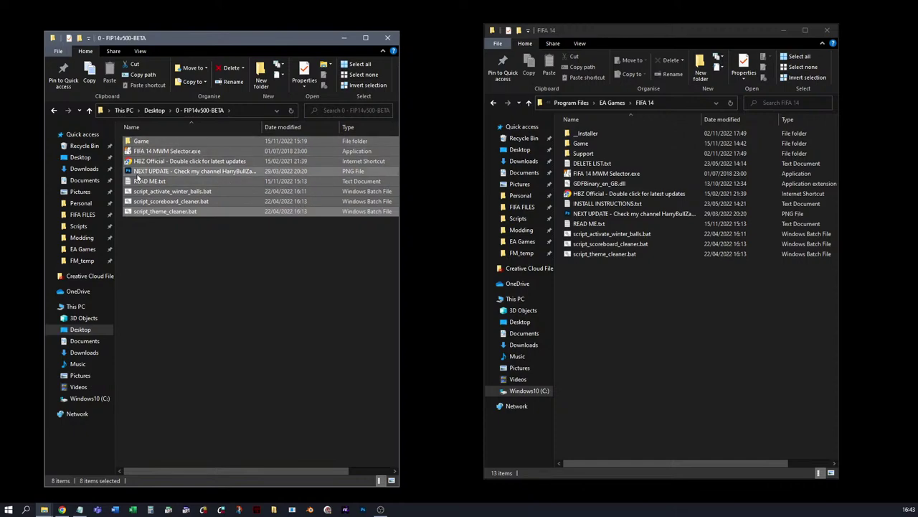
Step: Launch FIFA 14 MWM Selector.exe from the FIFA 14 folder and move its window higher on the screen
{"action": "left_click", "coordinate": [664, 308]}
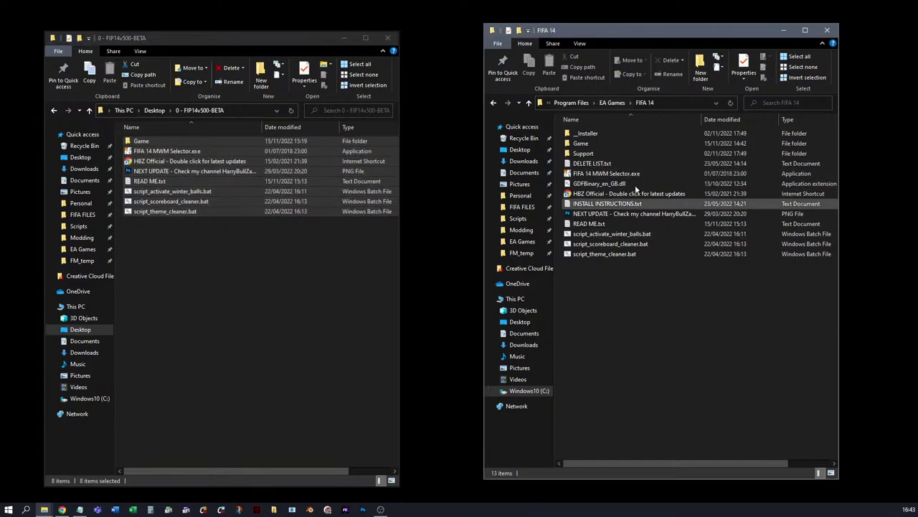
{"action": "double_click", "coordinate": [602, 176]}
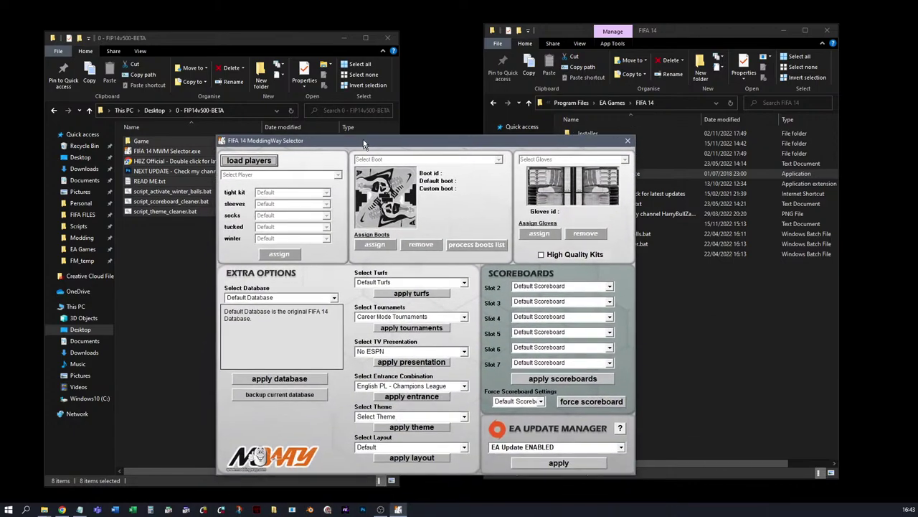
{"action": "left_click_drag", "start_coordinate": [363, 139], "coordinate": [368, 72]}
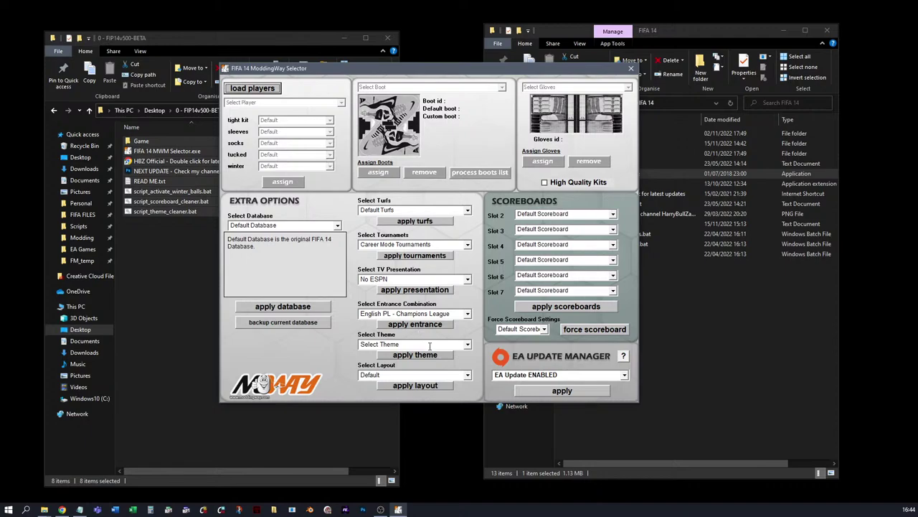
Step: Look through the available entrance combinations and keep English PL - Champions League
{"action": "left_click", "coordinate": [467, 314]}
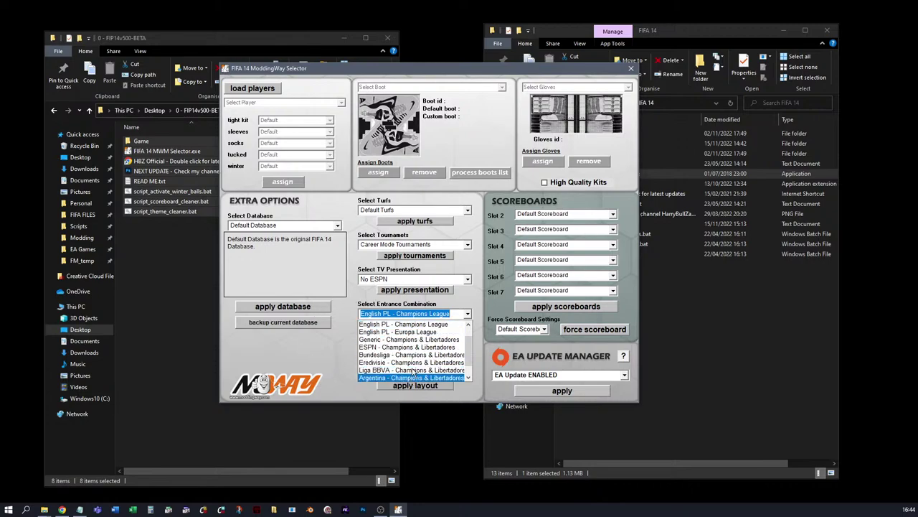
{"action": "scroll", "coordinate": [426, 362], "scroll_direction": "down", "scroll_amount": 1}
{"action": "scroll", "coordinate": [430, 368], "scroll_direction": "up", "scroll_amount": 2}
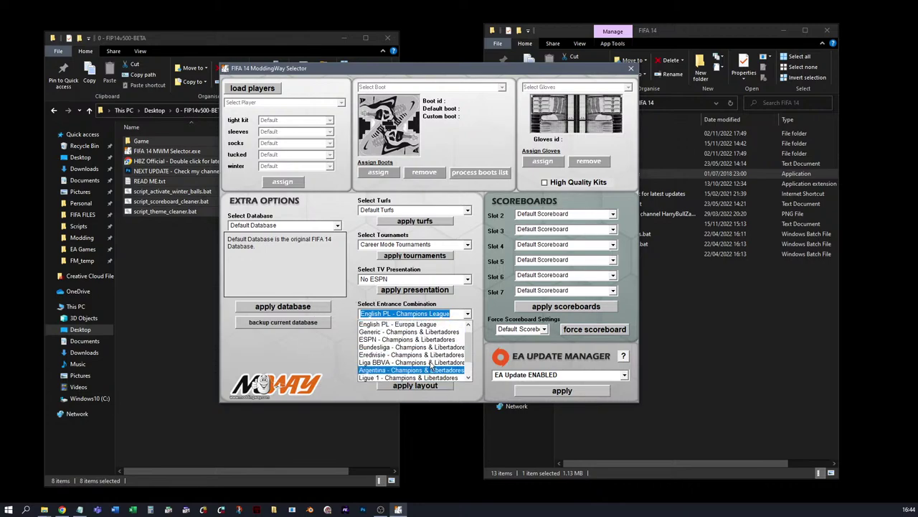
{"action": "left_click", "coordinate": [469, 307]}
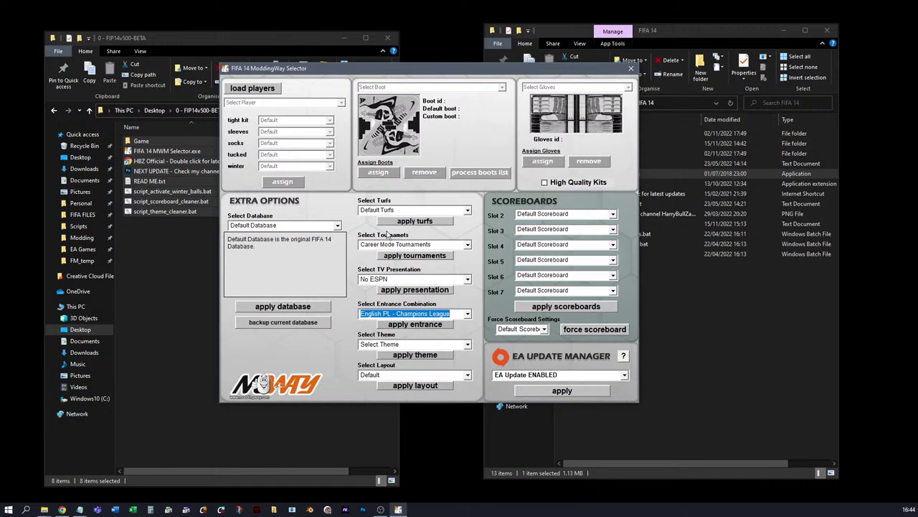
Step: Look through the selectable databases, keep Default Database, and close the FIFA 14 ModdingWay Selector
{"action": "left_click", "coordinate": [338, 226]}
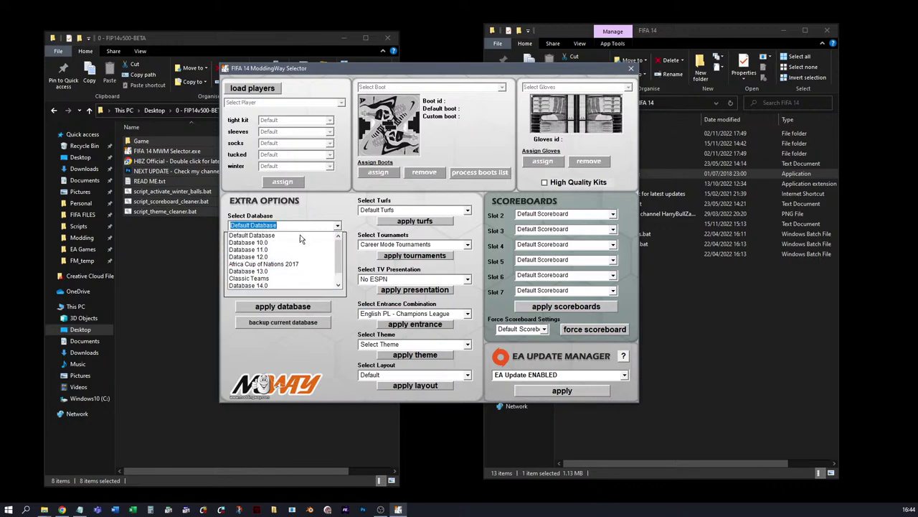
{"action": "scroll", "coordinate": [309, 347], "scroll_direction": "down", "scroll_amount": 3}
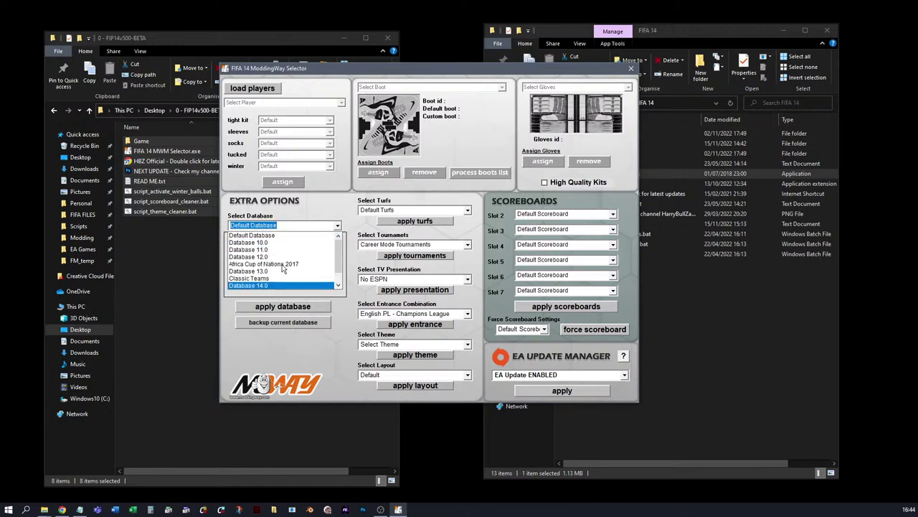
{"action": "left_click", "coordinate": [324, 343]}
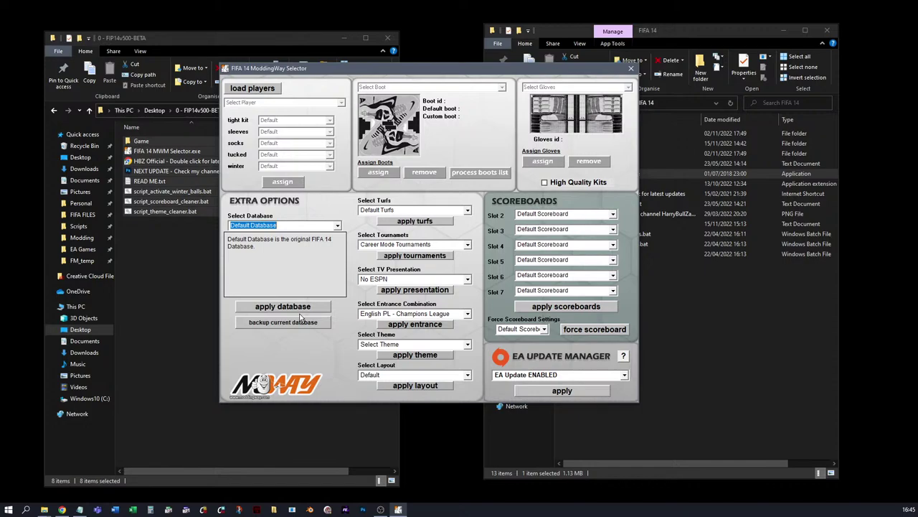
{"action": "left_click", "coordinate": [629, 70]}
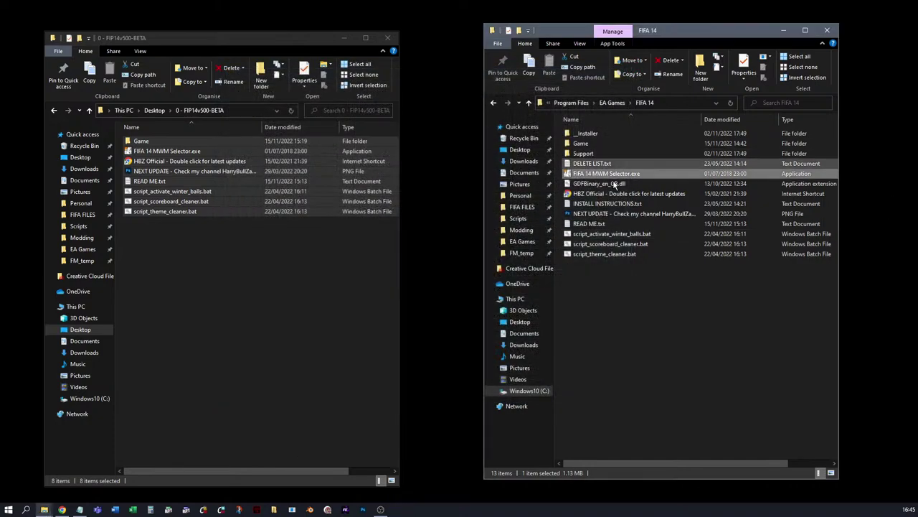
Step: Open the Game folder inside the FIFA 14 folder and launch FIP Version Manager.exe
{"action": "left_click", "coordinate": [634, 310]}
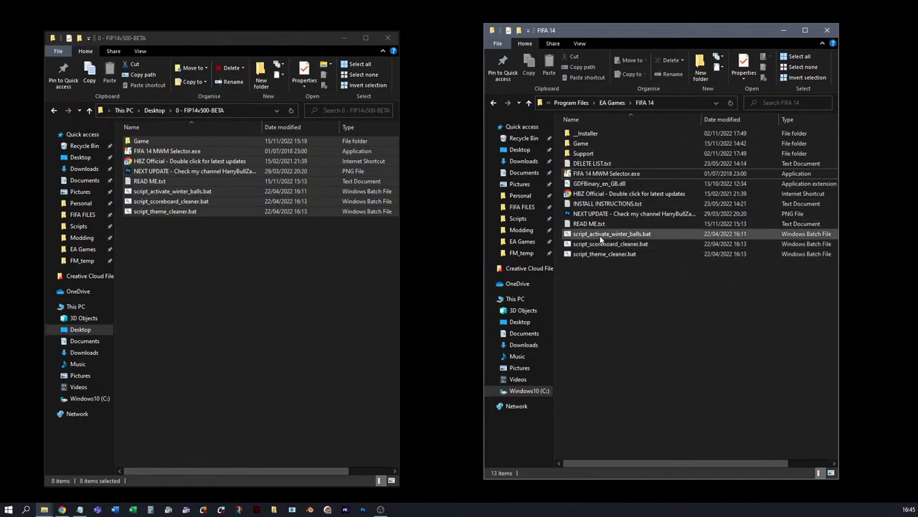
{"action": "double_click", "coordinate": [582, 145]}
{"action": "scroll", "coordinate": [628, 276], "scroll_direction": "down", "scroll_amount": 10}
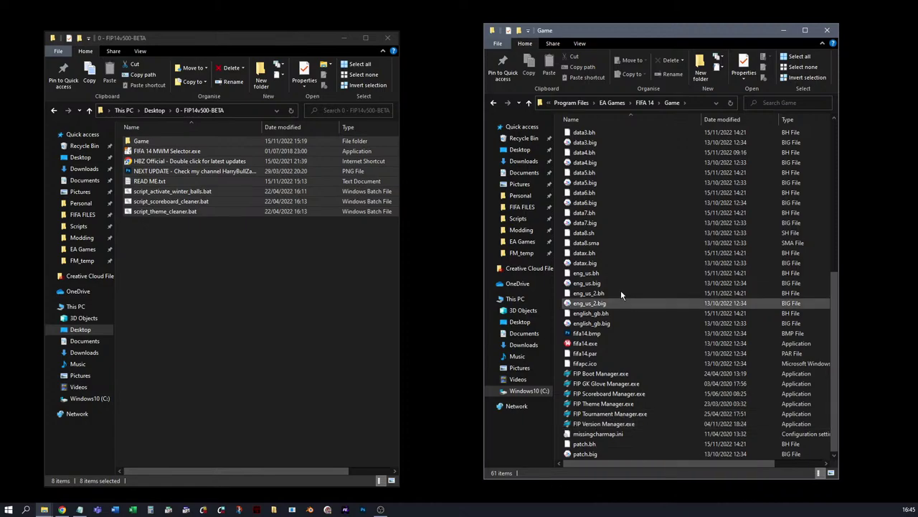
{"action": "double_click", "coordinate": [601, 424]}
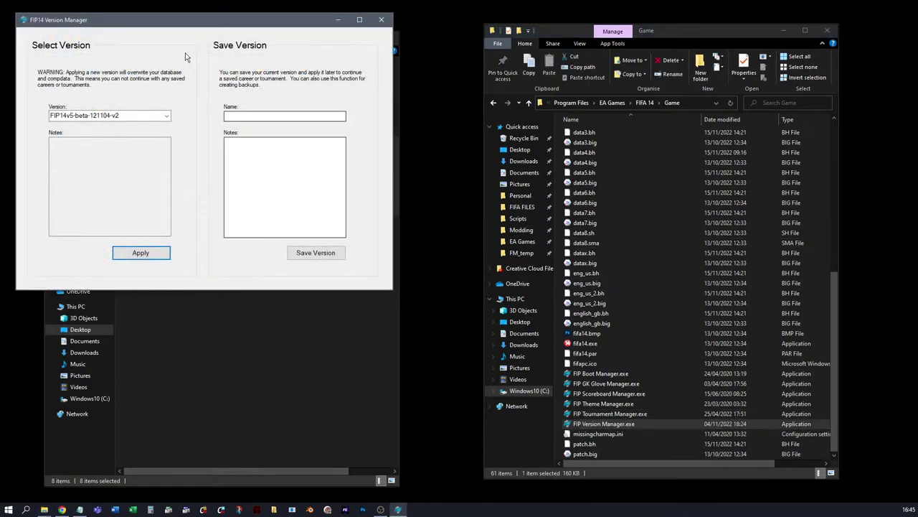
Step: Select version FIP14 v5.00-beta ALP, read its notes, look over the version list, and close the FIP14 Version Manager without applying
{"action": "left_click", "coordinate": [166, 116]}
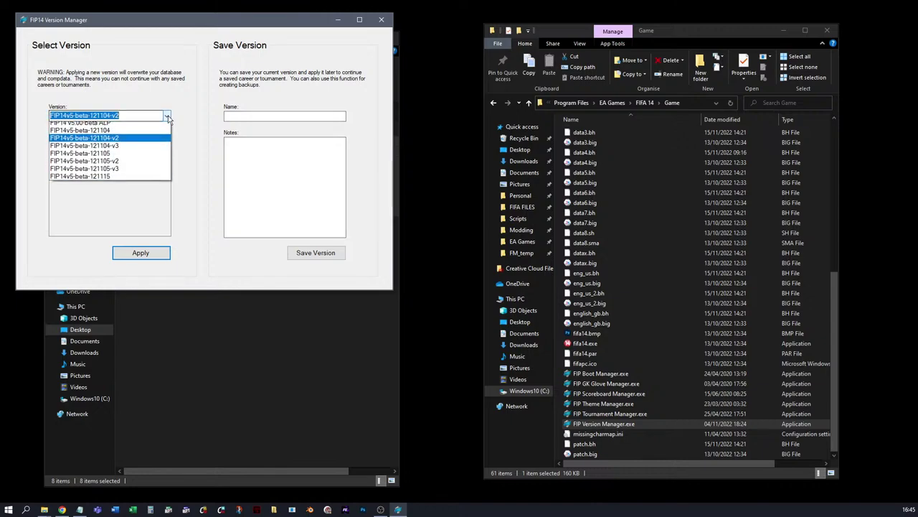
{"action": "left_click", "coordinate": [122, 127]}
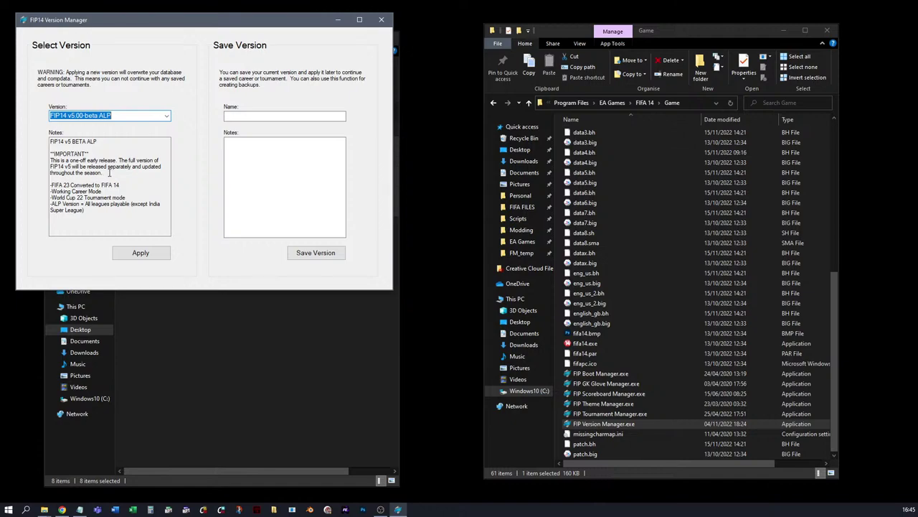
{"action": "left_click_drag", "start_coordinate": [108, 173], "coordinate": [65, 157]}
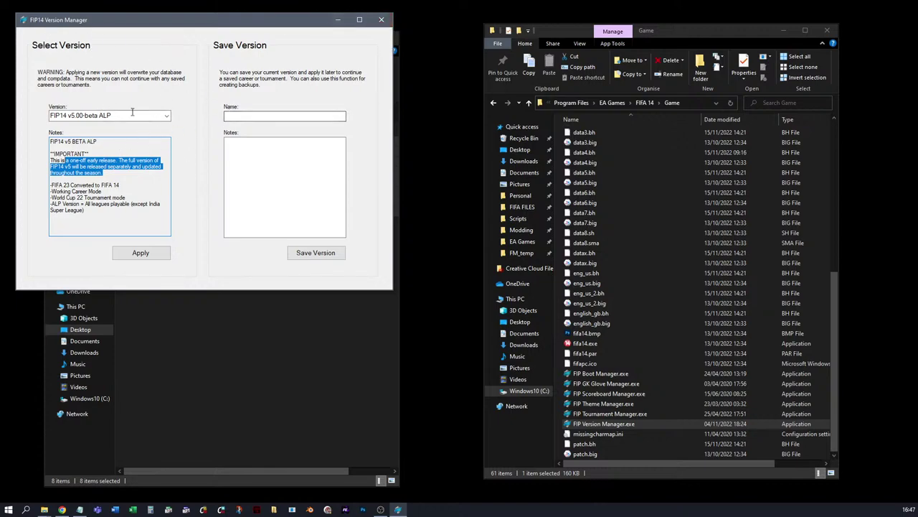
{"action": "left_click", "coordinate": [159, 116]}
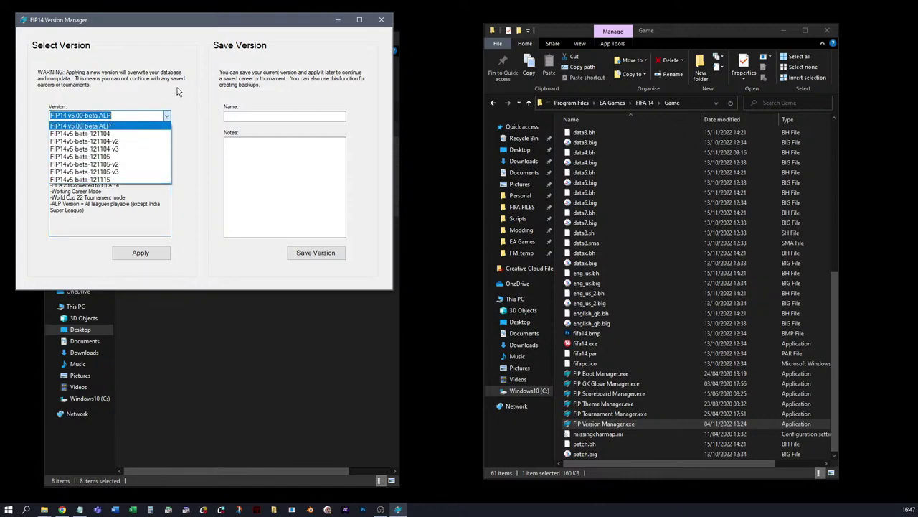
{"action": "left_click", "coordinate": [180, 94]}
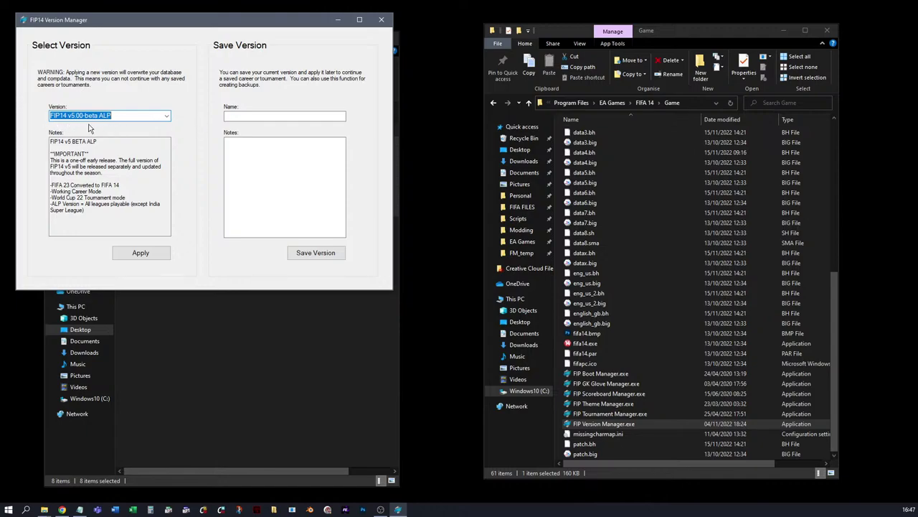
{"action": "left_click", "coordinate": [381, 20]}
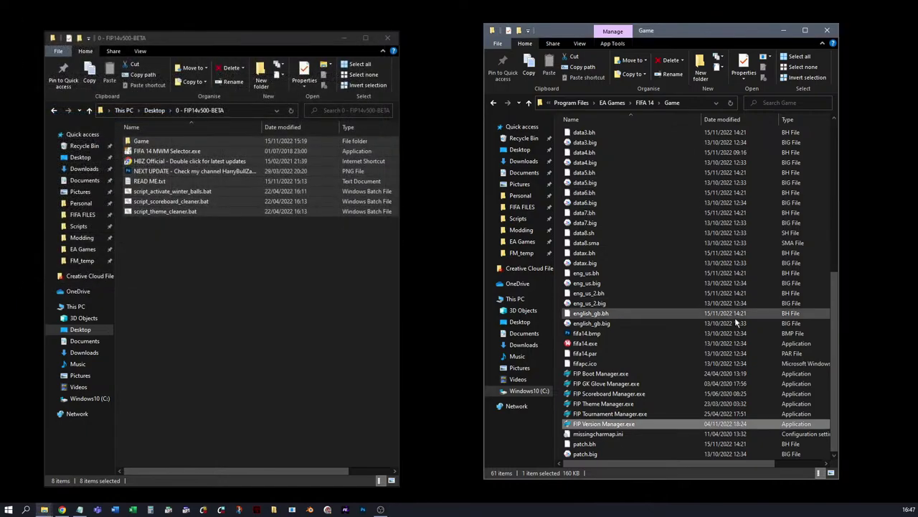
Step: Look over the FIP manager applications in the Game folder and select FIP Boot Manager.exe
{"action": "scroll", "coordinate": [651, 321], "scroll_direction": "up", "scroll_amount": 4}
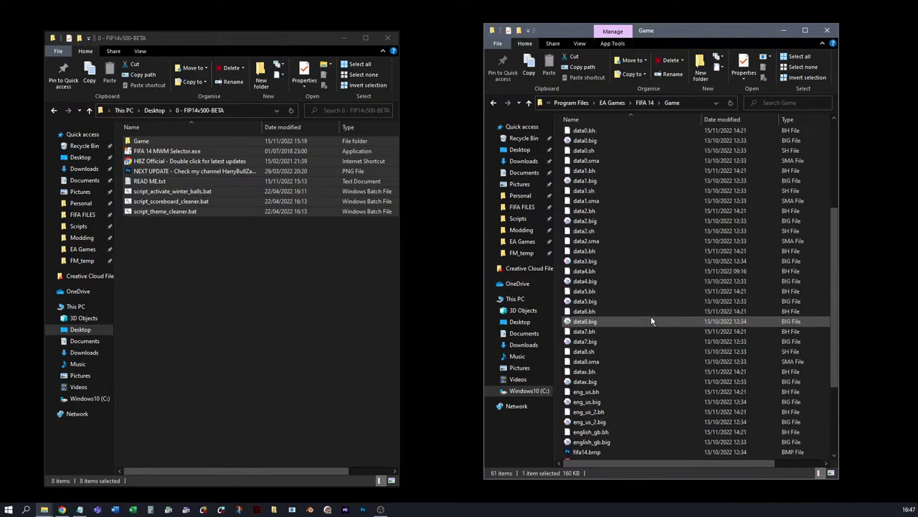
{"action": "scroll", "coordinate": [650, 316], "scroll_direction": "down", "scroll_amount": 4}
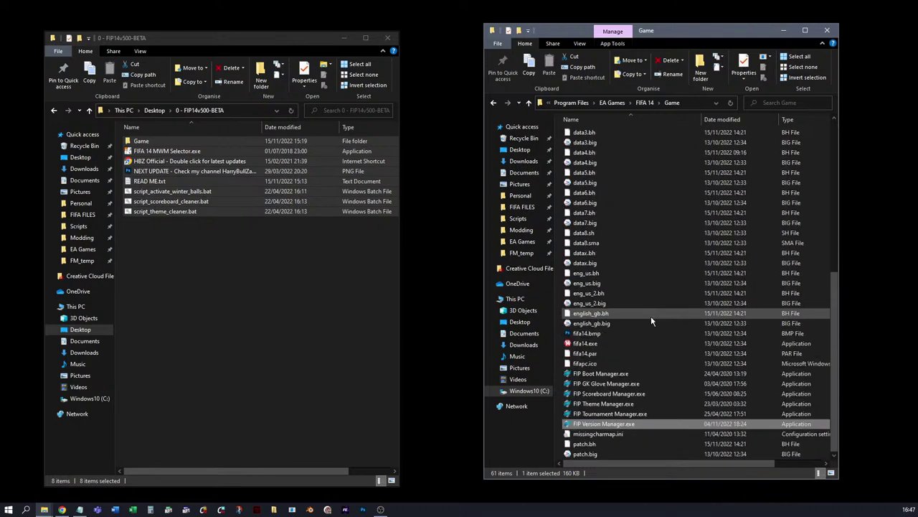
{"action": "left_click", "coordinate": [611, 375]}
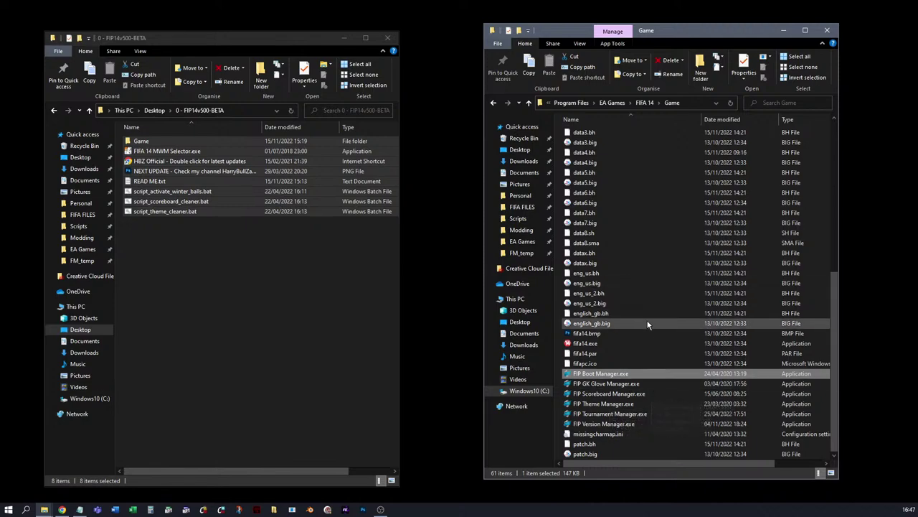
Step: Open the fip folder inside the Game folder and go into its _mods subfolder
{"action": "scroll", "coordinate": [656, 321], "scroll_direction": "up", "scroll_amount": 1}
{"action": "scroll", "coordinate": [656, 317], "scroll_direction": "up", "scroll_amount": 8}
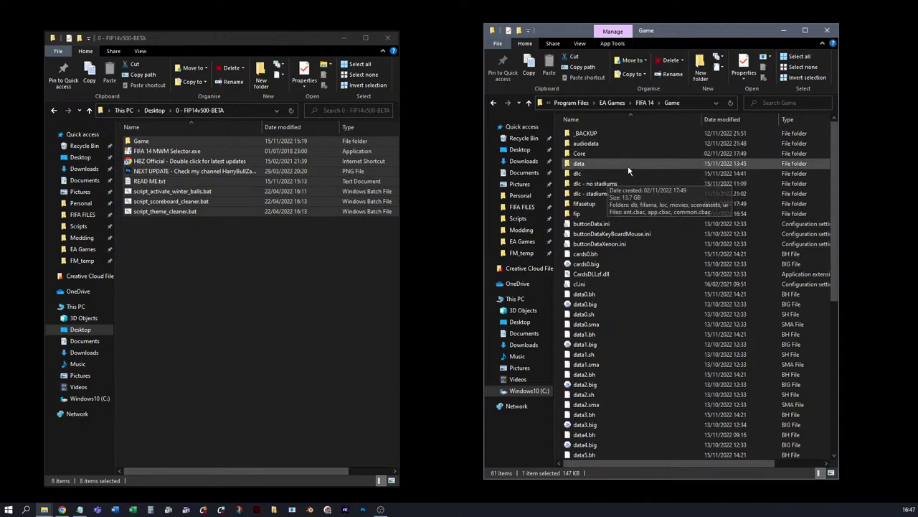
{"action": "double_click", "coordinate": [577, 213]}
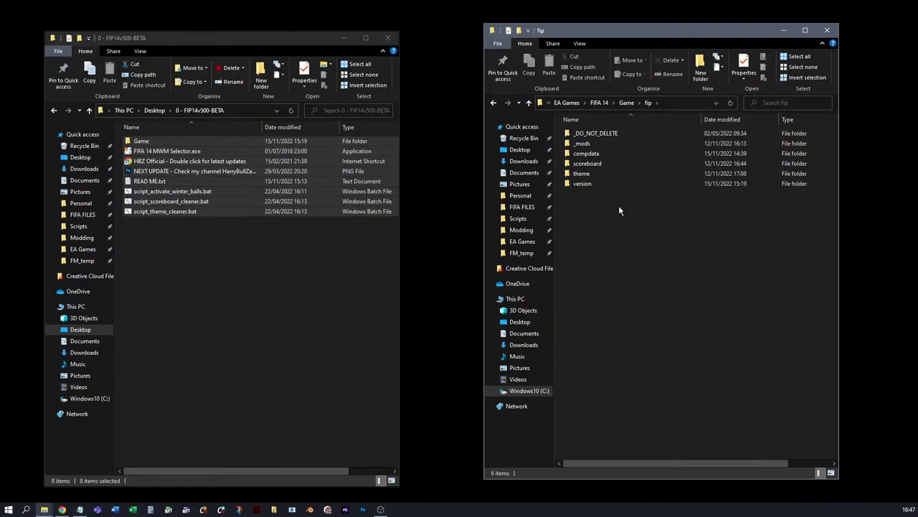
{"action": "double_click", "coordinate": [581, 144]}
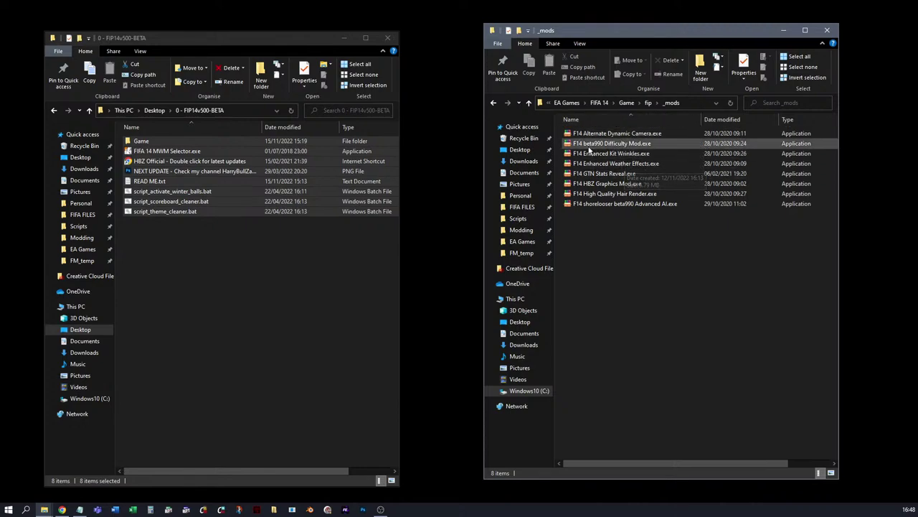
Step: Go through the optional mod installers one by one, from F14 beta990 Difficulty Mod.exe to F14 shorelooser beta990 Advanced AI.exe
{"action": "left_click", "coordinate": [607, 145]}
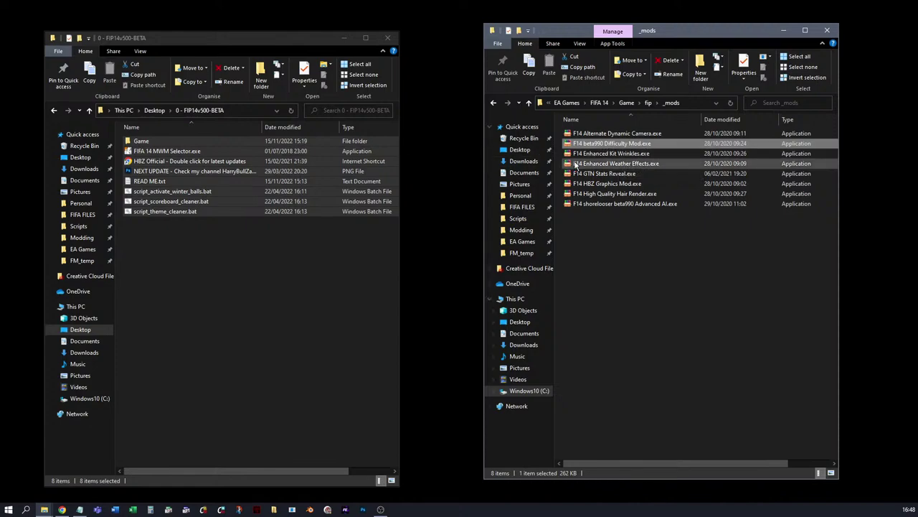
{"action": "left_click", "coordinate": [610, 155]}
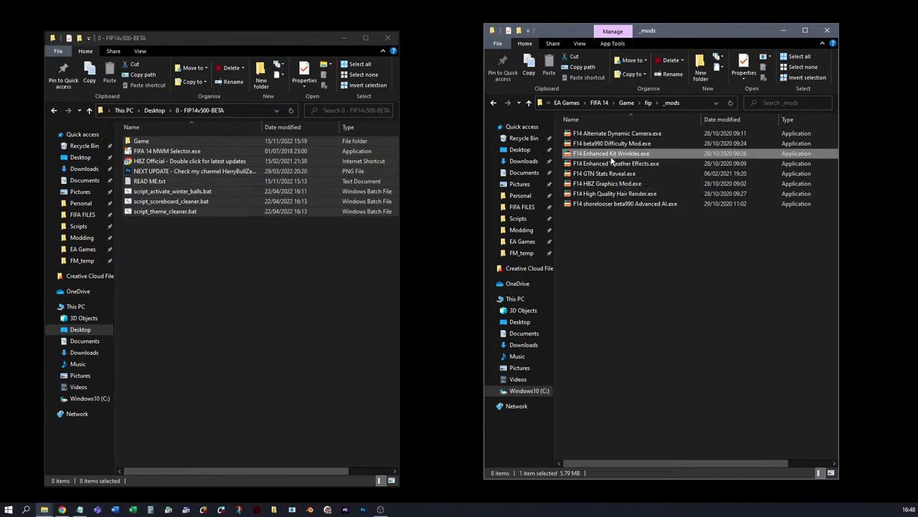
{"action": "left_click", "coordinate": [602, 165]}
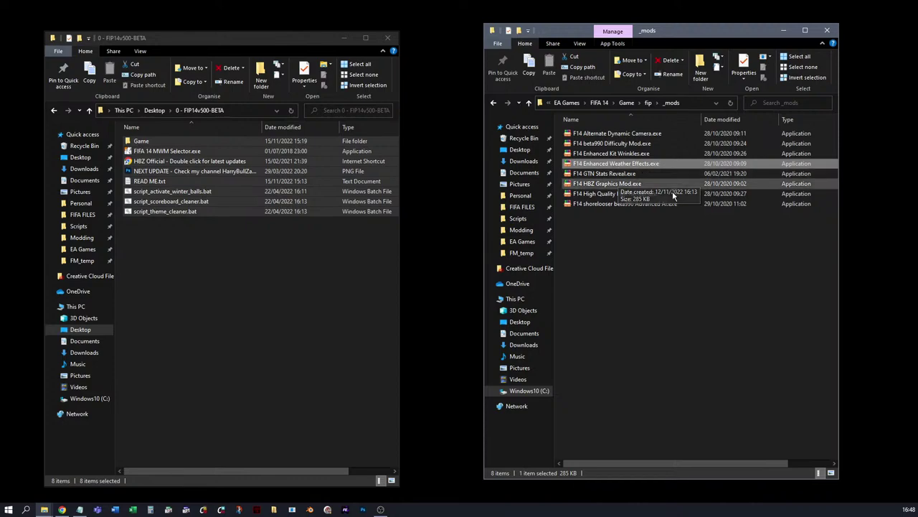
{"action": "left_click", "coordinate": [593, 174]}
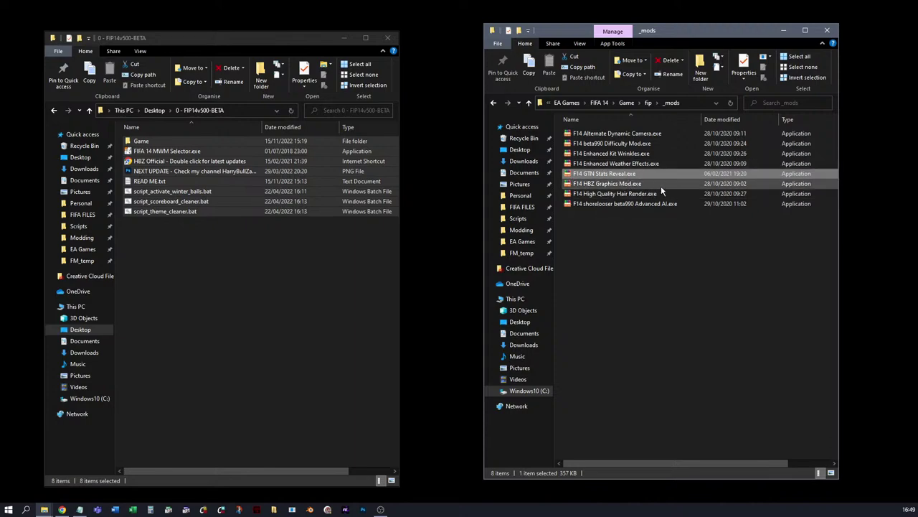
{"action": "left_click", "coordinate": [620, 184]}
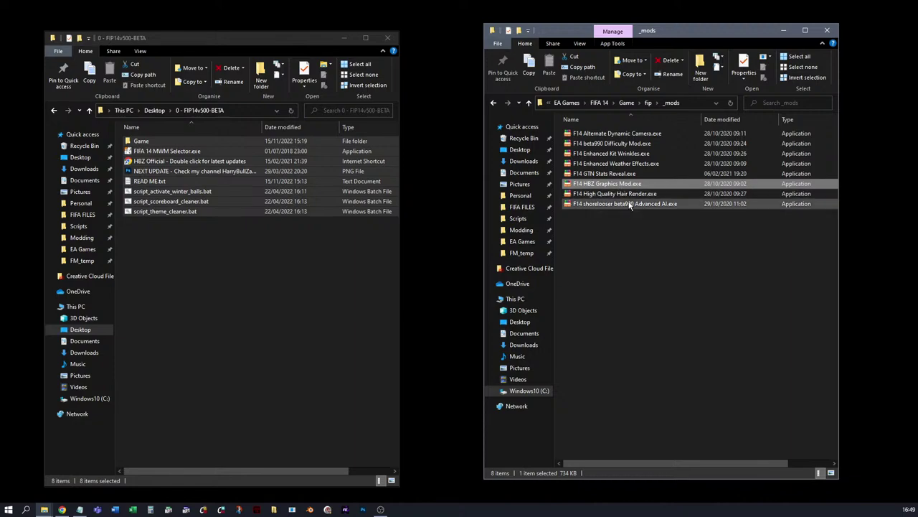
{"action": "left_click", "coordinate": [587, 196]}
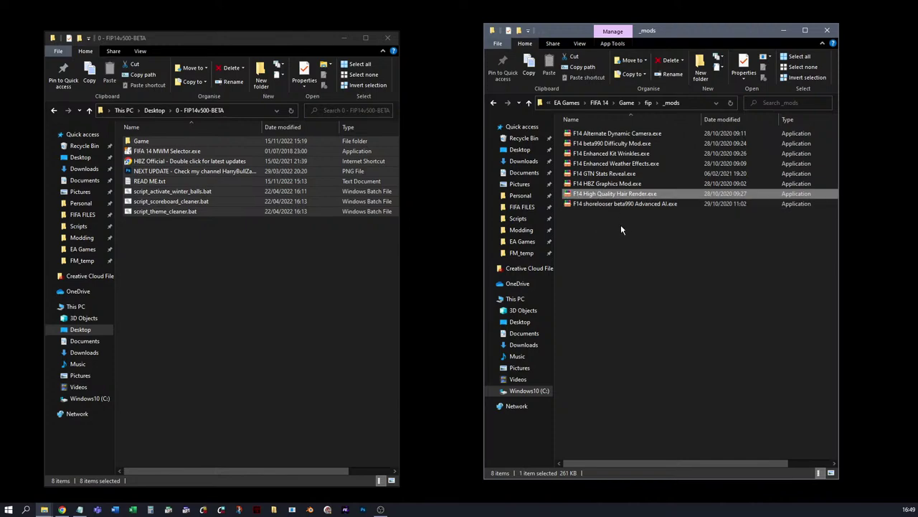
{"action": "left_click", "coordinate": [635, 204]}
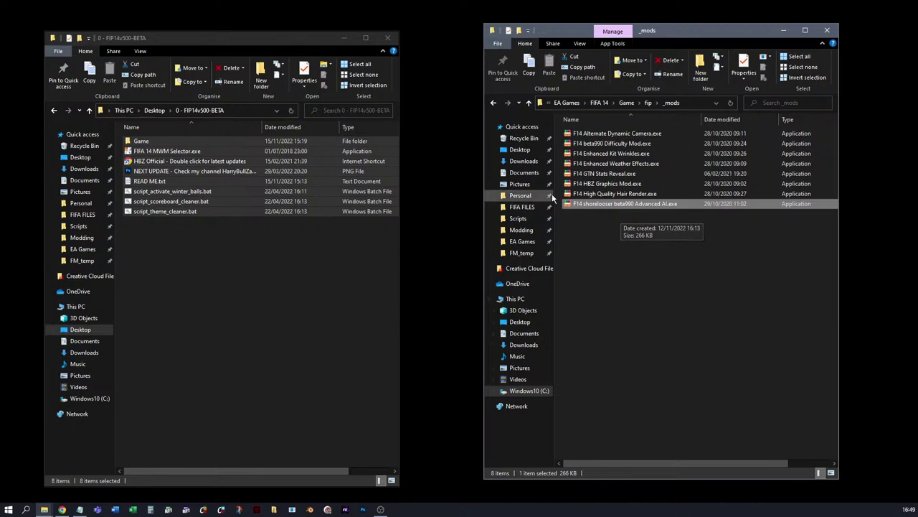
Step: Return to the FIFA 14 folder, open its Game folder, and launch FIP Theme Manager.exe
{"action": "left_click", "coordinate": [606, 105]}
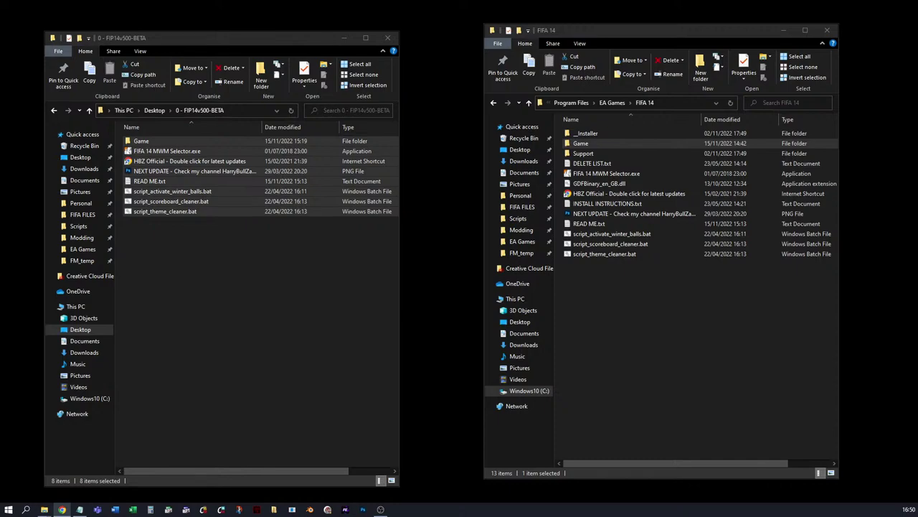
{"action": "left_click", "coordinate": [658, 312]}
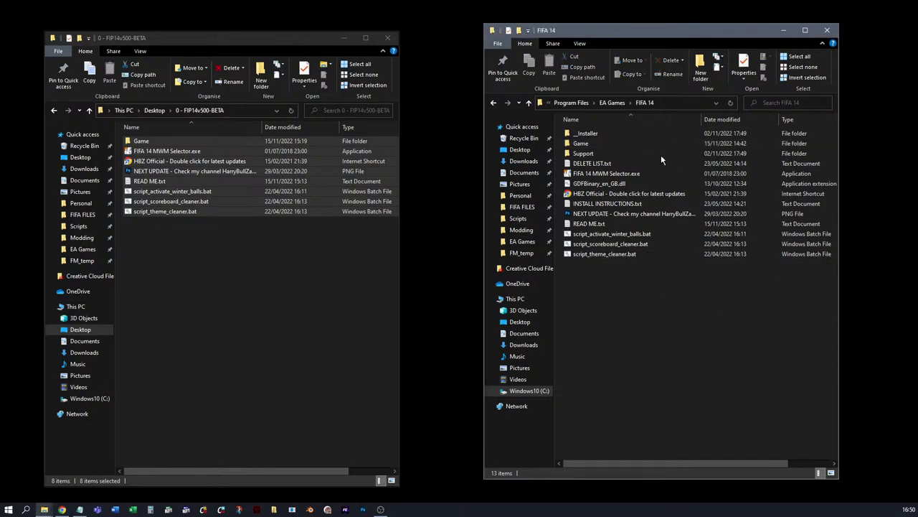
{"action": "double_click", "coordinate": [581, 143]}
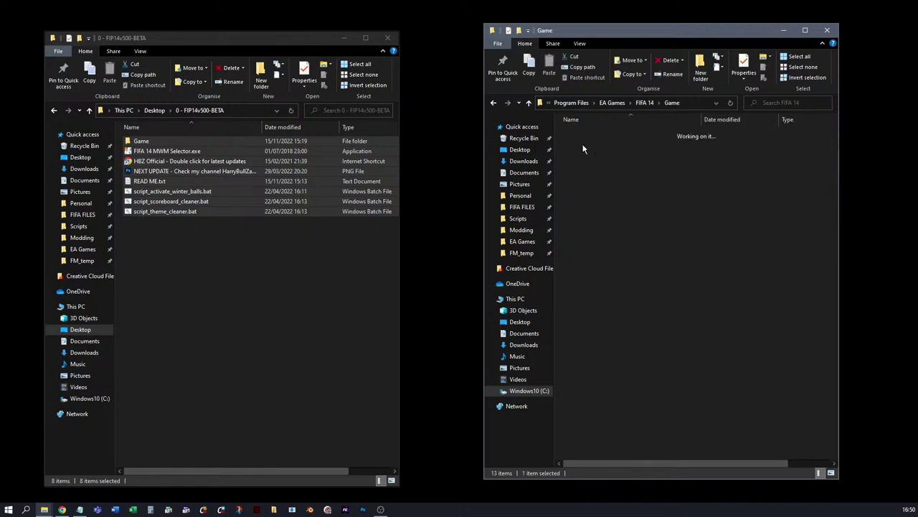
{"action": "scroll", "coordinate": [662, 332], "scroll_direction": "down", "scroll_amount": 10}
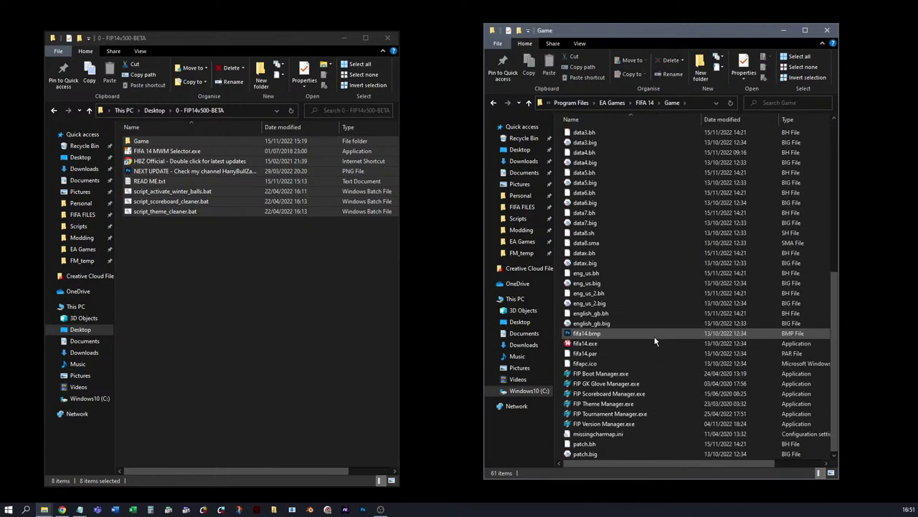
{"action": "double_click", "coordinate": [603, 405]}
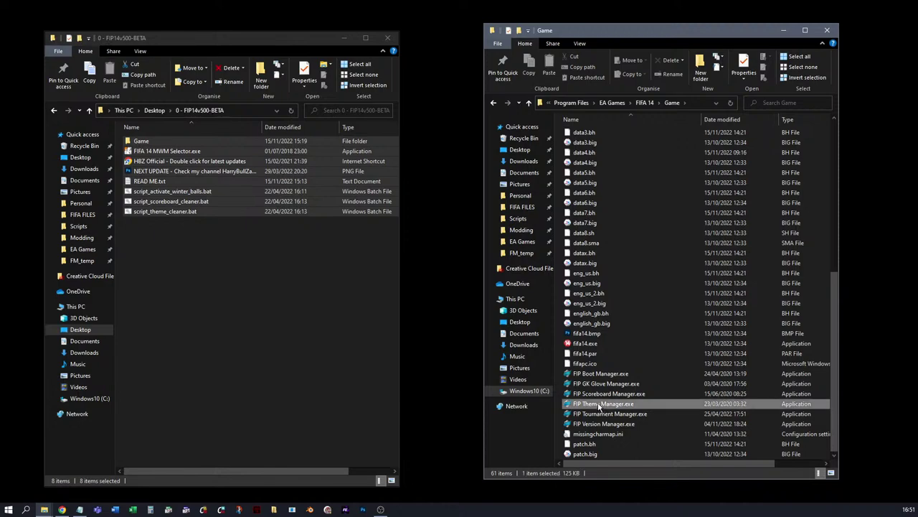
Step: Install the FIFA 23 theme, acknowledge the message, and close the FIP14 Theme Manager
{"action": "left_click", "coordinate": [244, 66]}
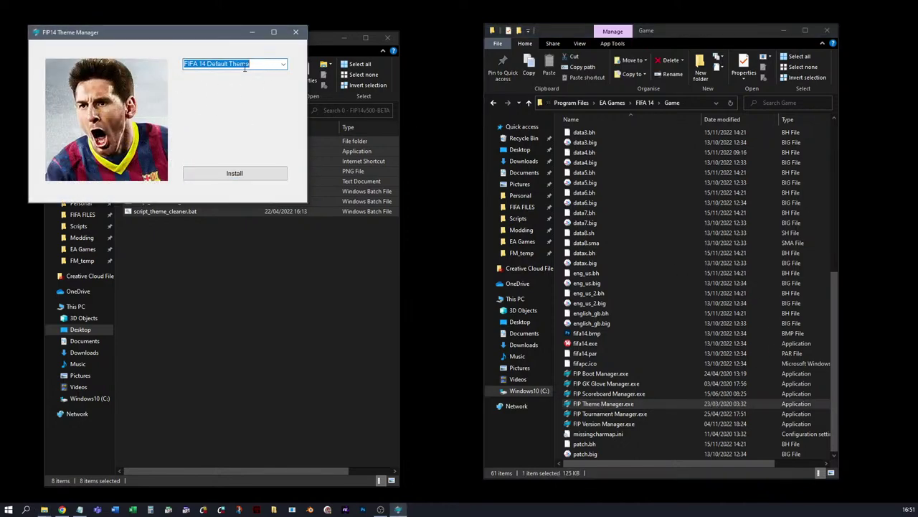
{"action": "left_click", "coordinate": [283, 65]}
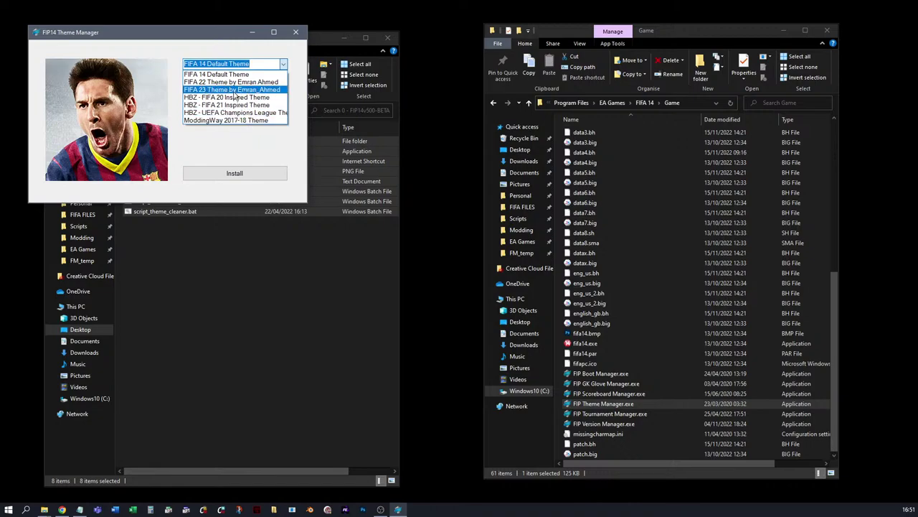
{"action": "left_click", "coordinate": [231, 90]}
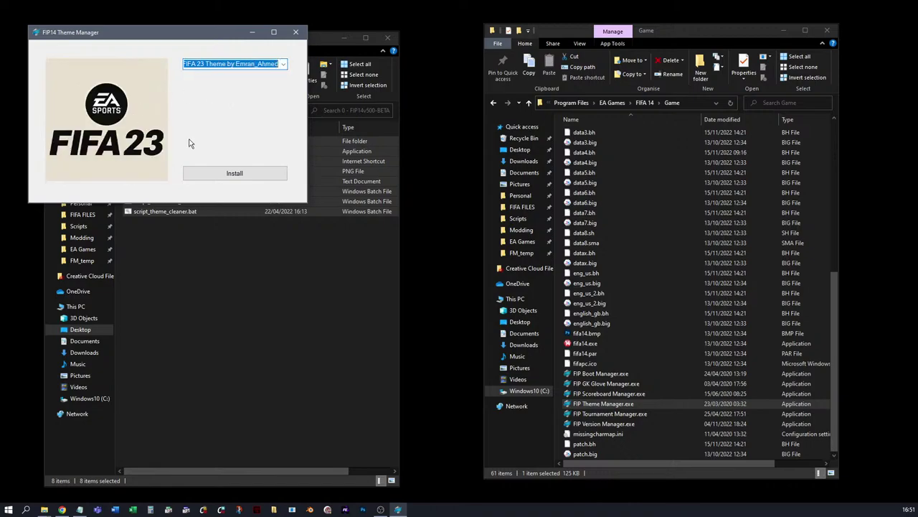
{"action": "left_click", "coordinate": [244, 174]}
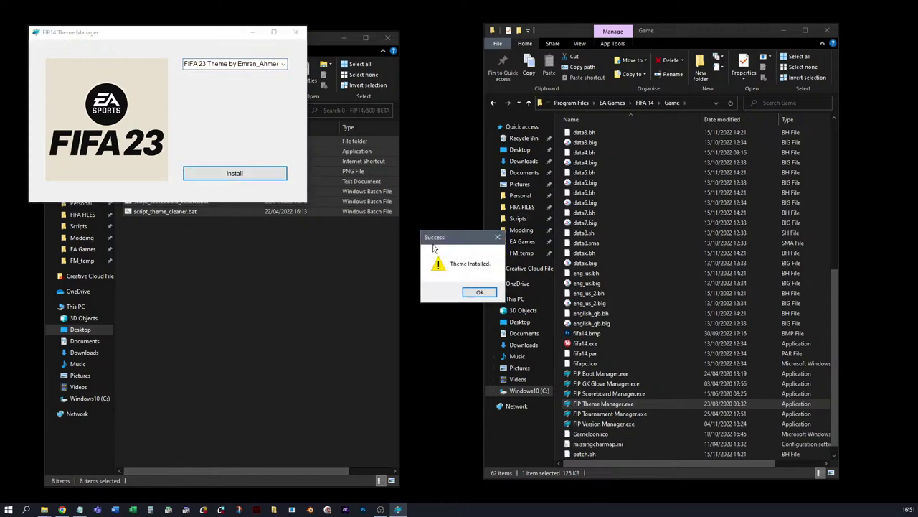
{"action": "left_click", "coordinate": [480, 292]}
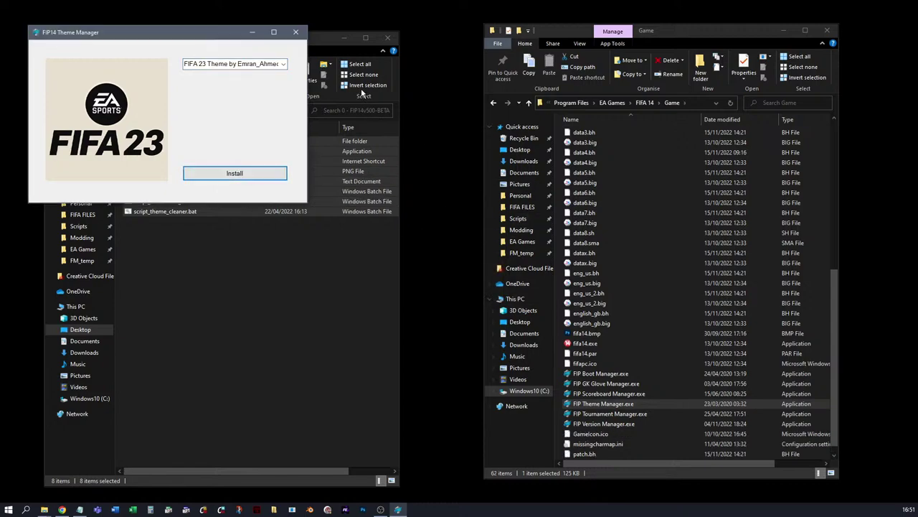
{"action": "left_click", "coordinate": [296, 32]}
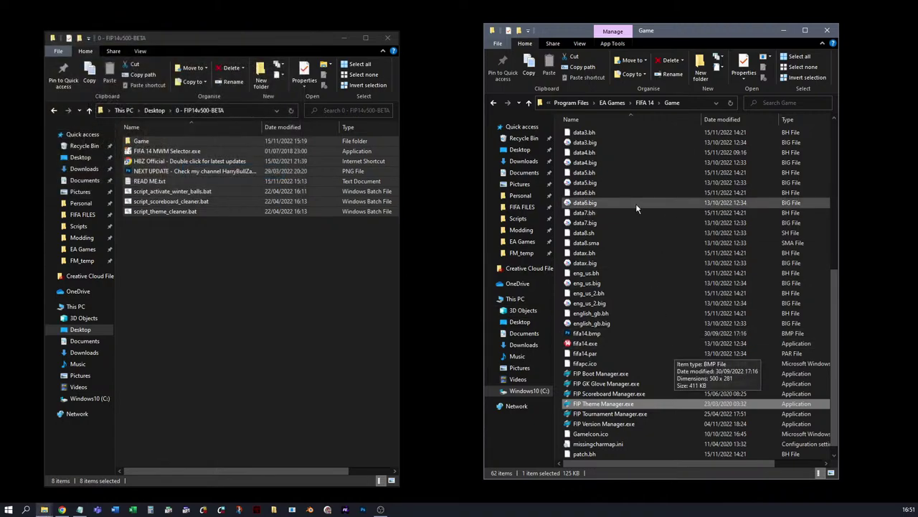
{"action": "scroll", "coordinate": [660, 278], "scroll_direction": "up", "scroll_amount": 7}
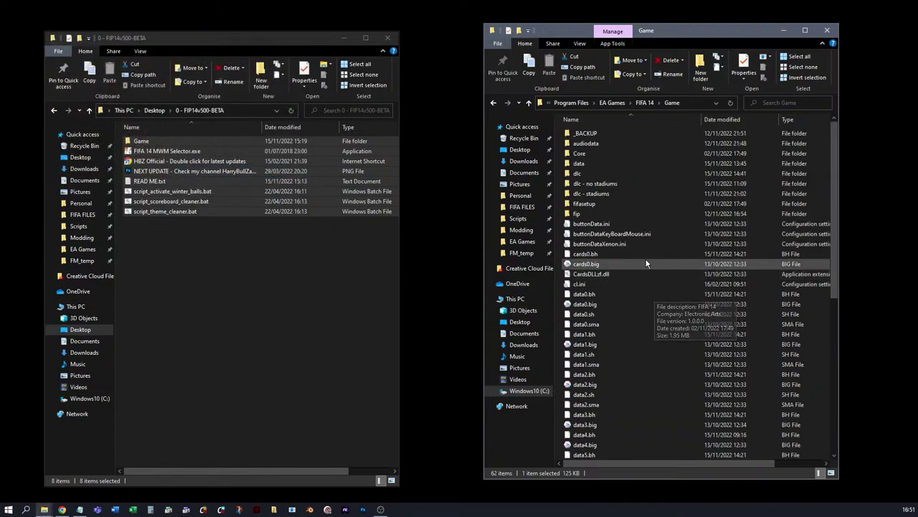
{"action": "scroll", "coordinate": [645, 282], "scroll_direction": "down", "scroll_amount": 7}
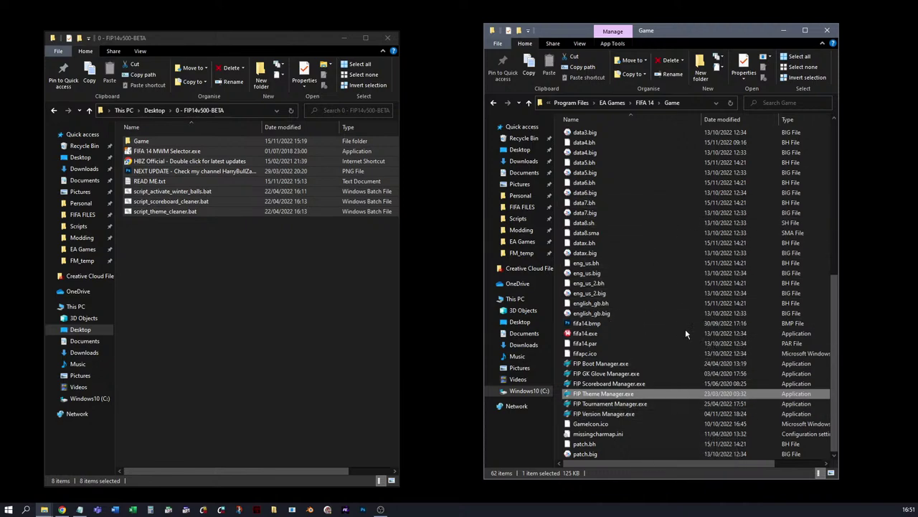
Step: Launch FIP Scoreboard Manager.exe from the Game folder and select the SB+PU - FIFA 22 (Teclas) scoreboard
{"action": "scroll", "coordinate": [660, 255], "scroll_direction": "up", "scroll_amount": 5}
{"action": "scroll", "coordinate": [659, 252], "scroll_direction": "up", "scroll_amount": 5}
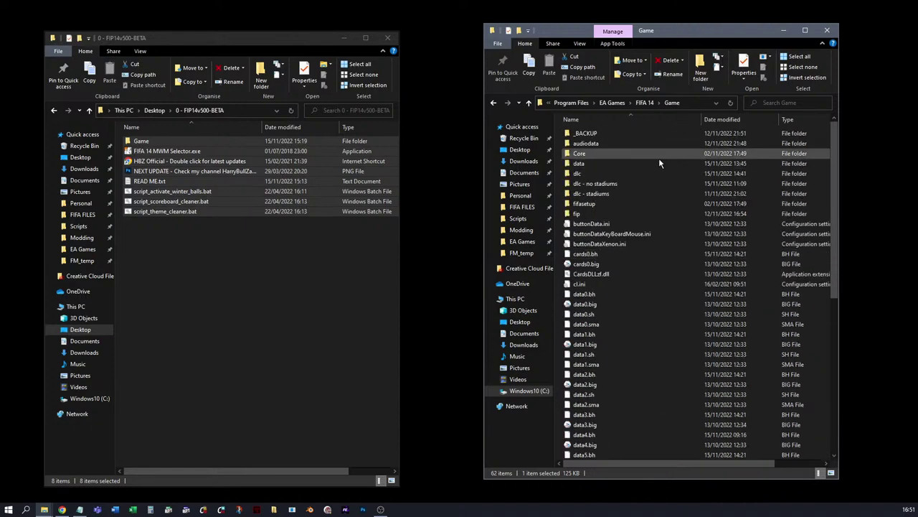
{"action": "scroll", "coordinate": [642, 258], "scroll_direction": "down", "scroll_amount": 10}
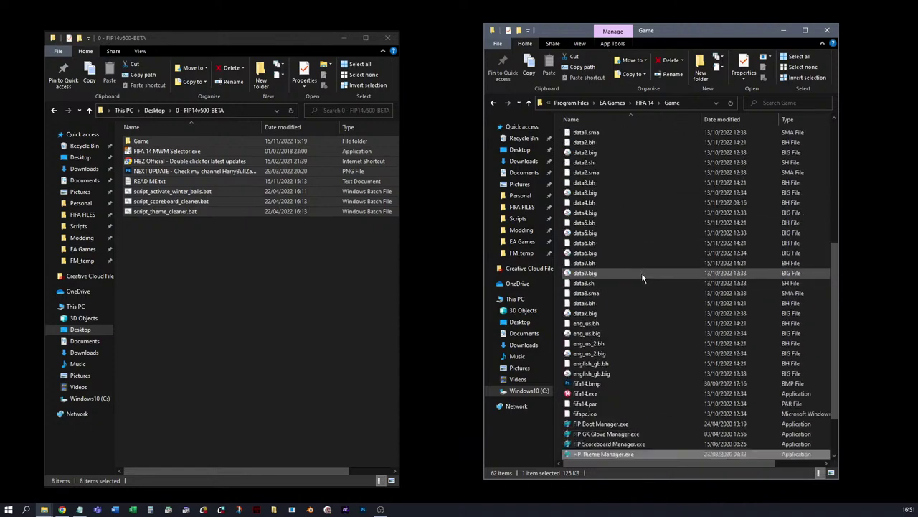
{"action": "left_click", "coordinate": [627, 384]}
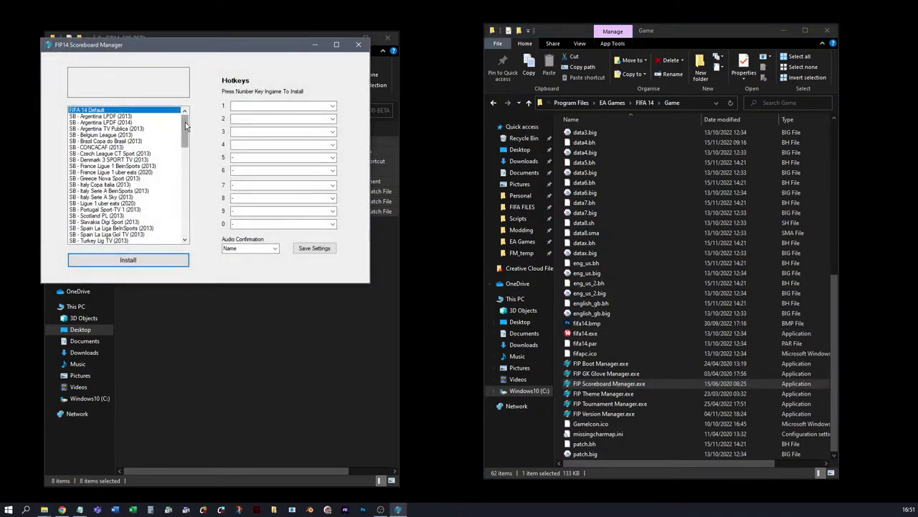
{"action": "left_click_drag", "start_coordinate": [186, 127], "coordinate": [180, 170]}
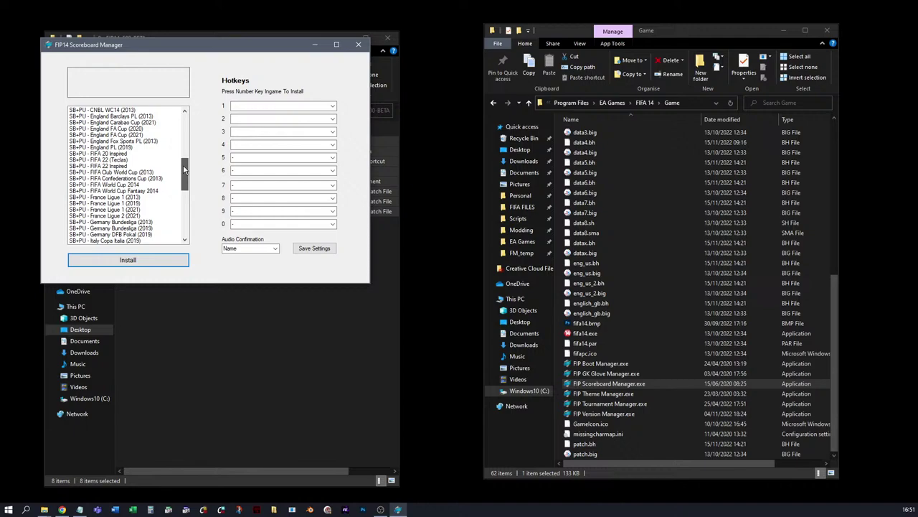
{"action": "left_click", "coordinate": [107, 160]}
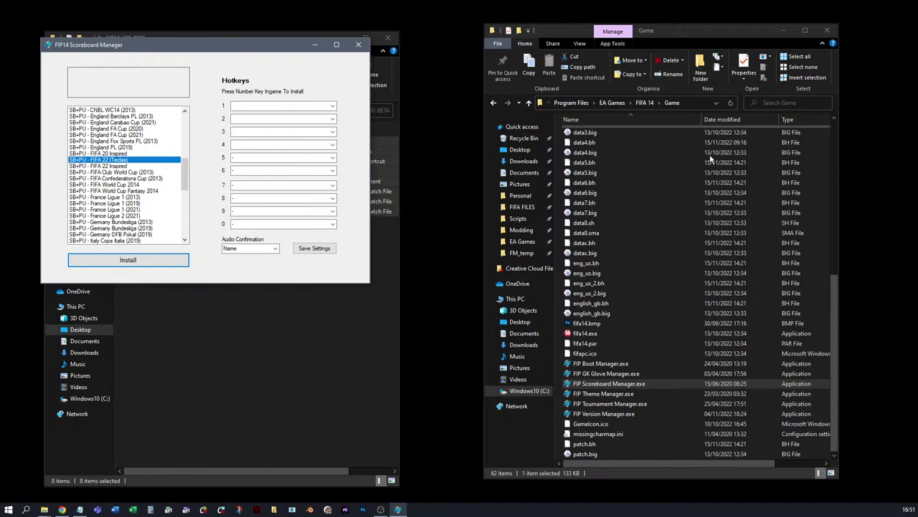
Step: Open the Game folder's data folder, check the layout files inside its ui subfolder, and return to data
{"action": "left_click", "coordinate": [633, 168]}
{"action": "scroll", "coordinate": [628, 158], "scroll_direction": "up", "scroll_amount": 10}
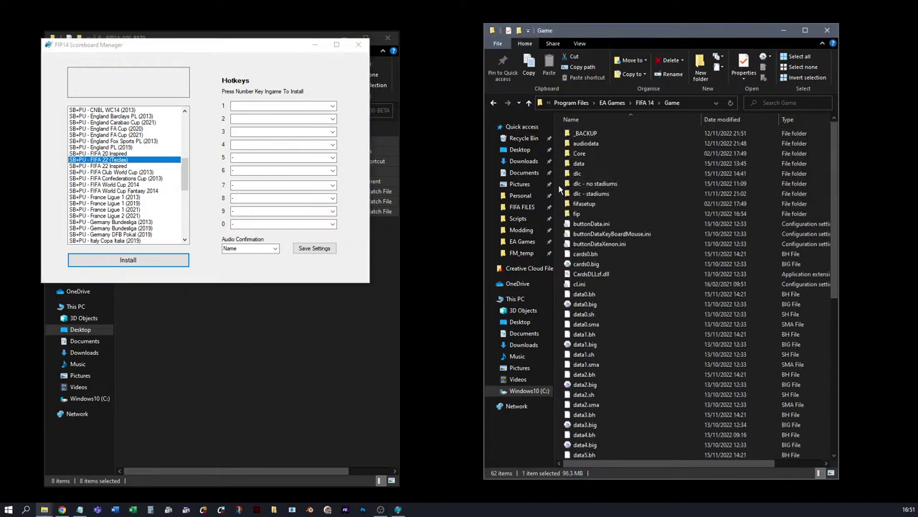
{"action": "double_click", "coordinate": [628, 163]}
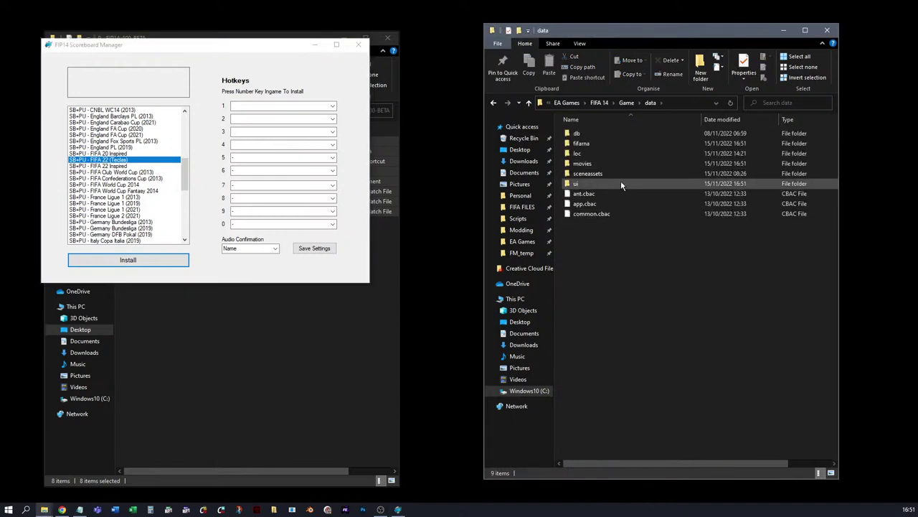
{"action": "double_click", "coordinate": [574, 186]}
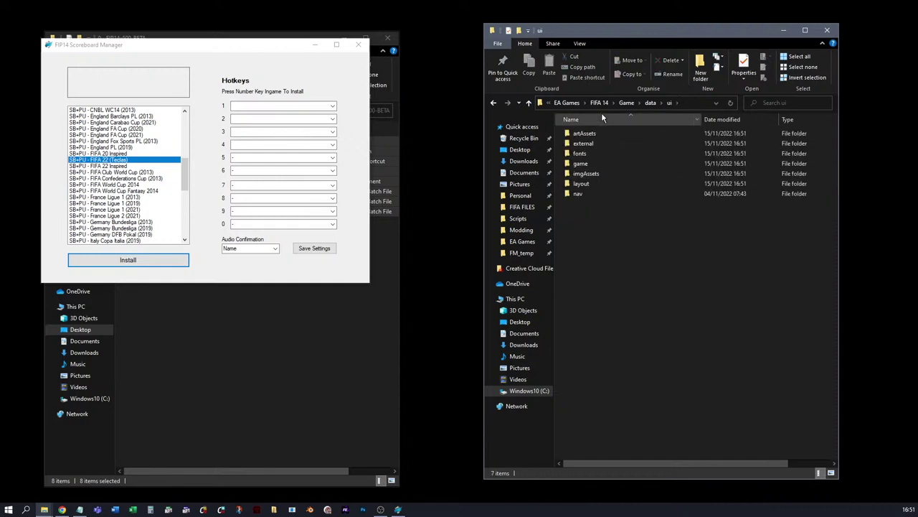
{"action": "double_click", "coordinate": [587, 183]}
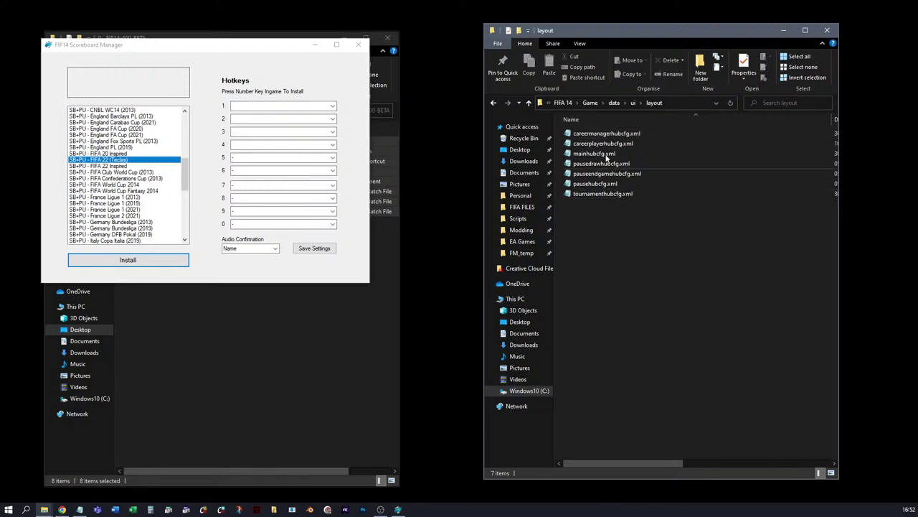
{"action": "left_click", "coordinate": [614, 103]}
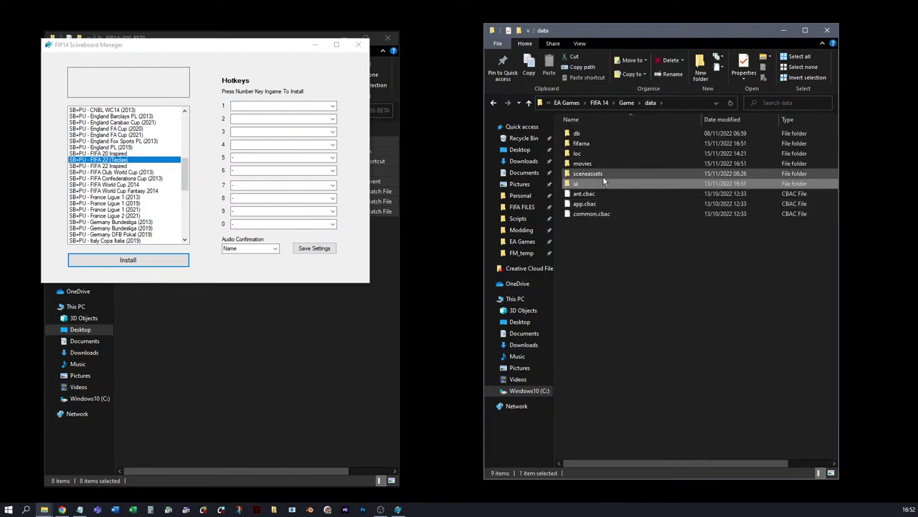
Step: Inspect the imgAssets and artAssets folders inside ui and return to the data folder
{"action": "double_click", "coordinate": [604, 183]}
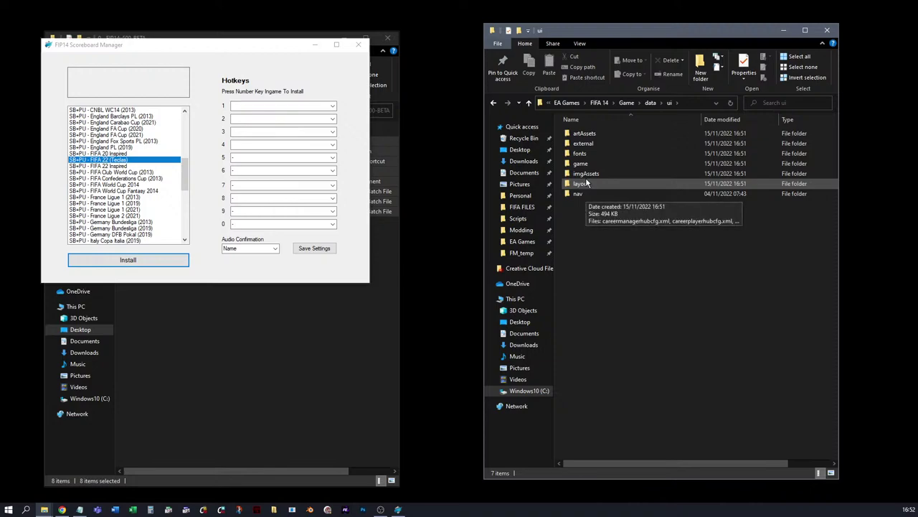
{"action": "double_click", "coordinate": [586, 173]}
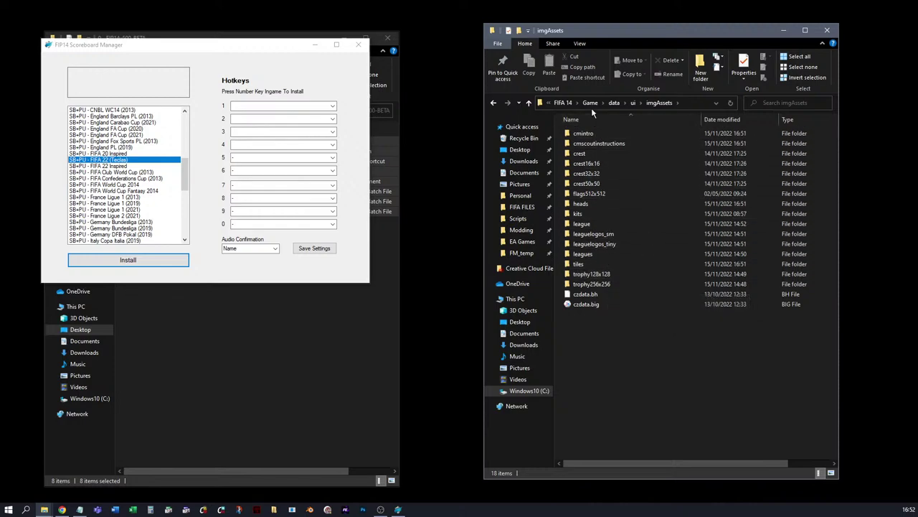
{"action": "left_click", "coordinate": [634, 102]}
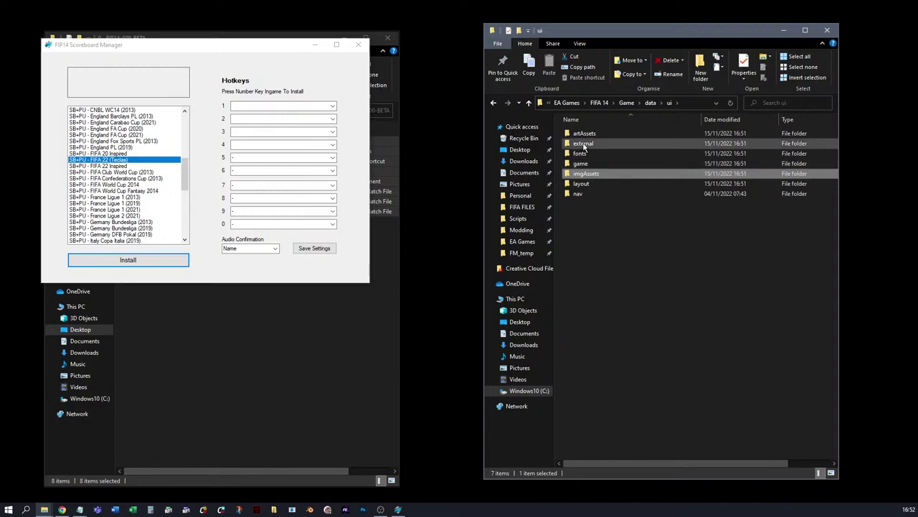
{"action": "double_click", "coordinate": [587, 135]}
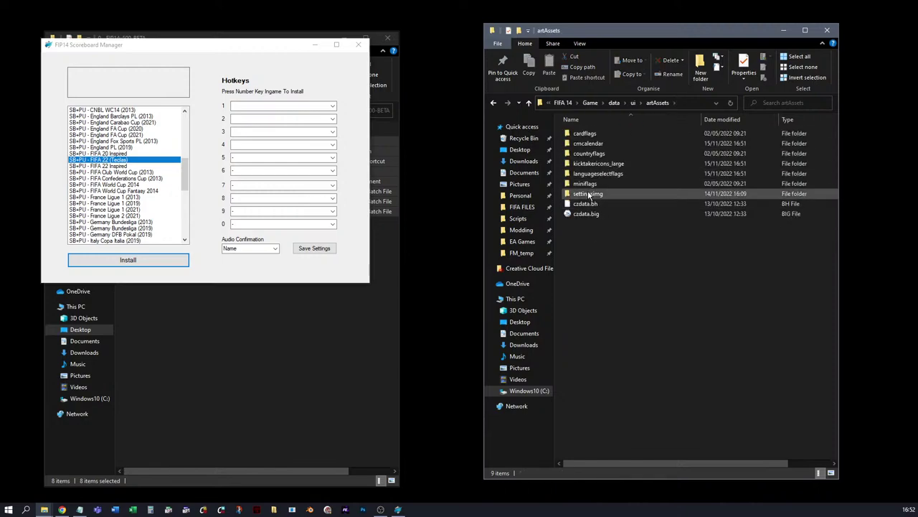
{"action": "left_click", "coordinate": [614, 103]}
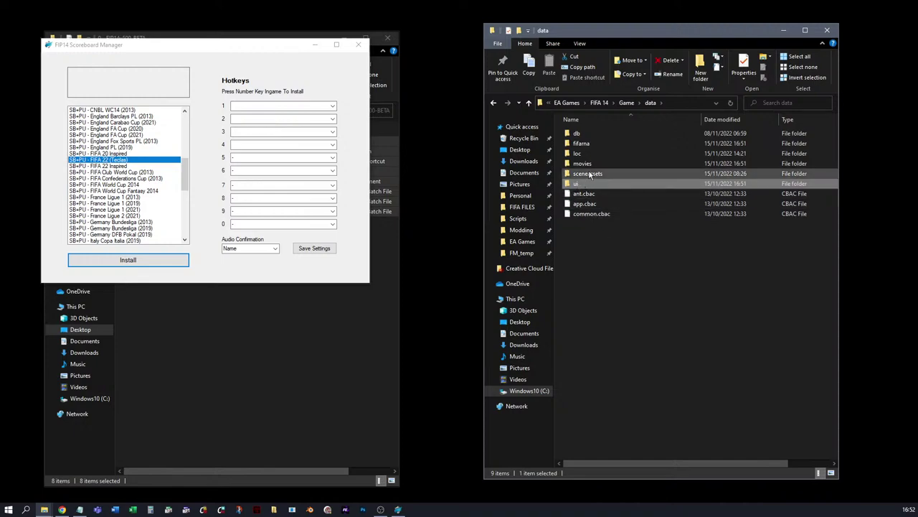
Step: Check the contents of the sceneassets folder and of ui's nav folder, finishing in the ui folder
{"action": "double_click", "coordinate": [585, 173]}
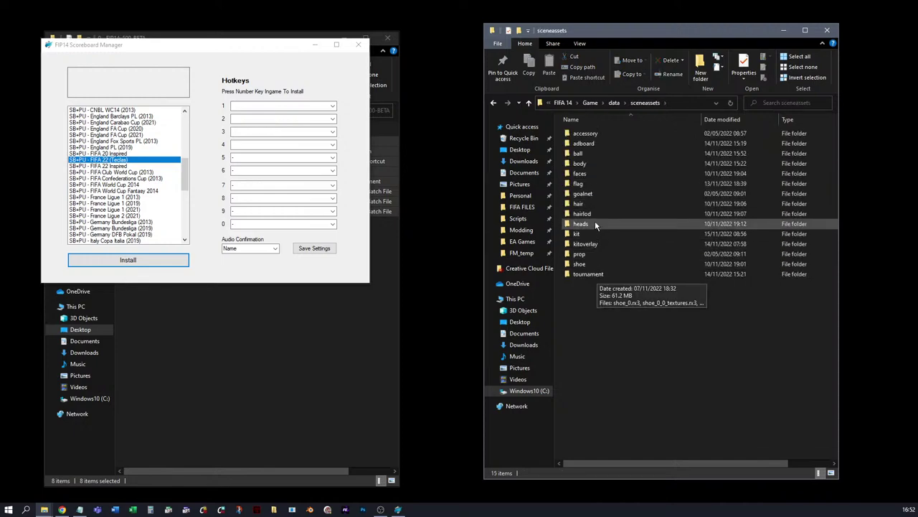
{"action": "left_click", "coordinate": [614, 103]}
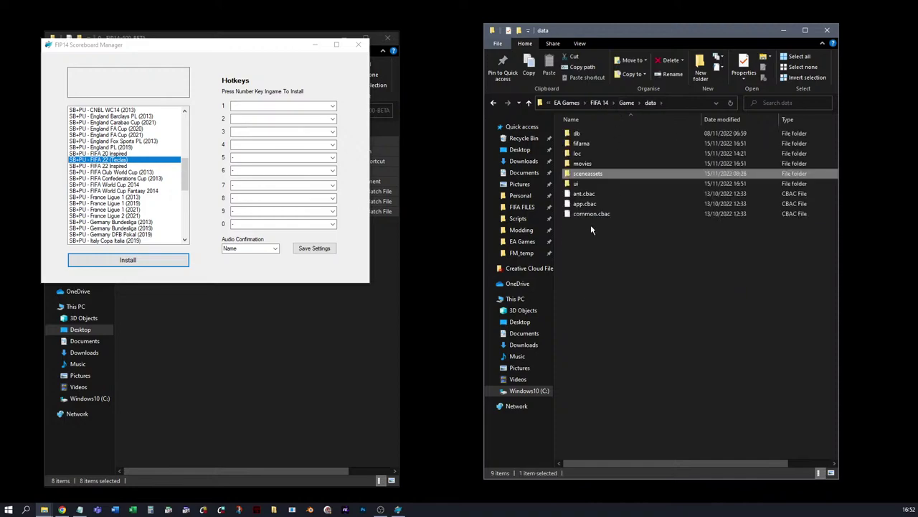
{"action": "double_click", "coordinate": [579, 184]}
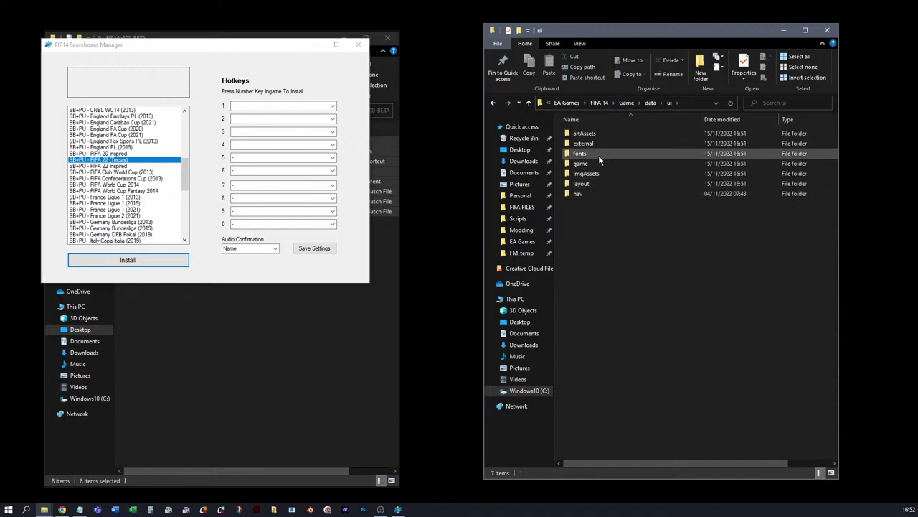
{"action": "double_click", "coordinate": [573, 194]}
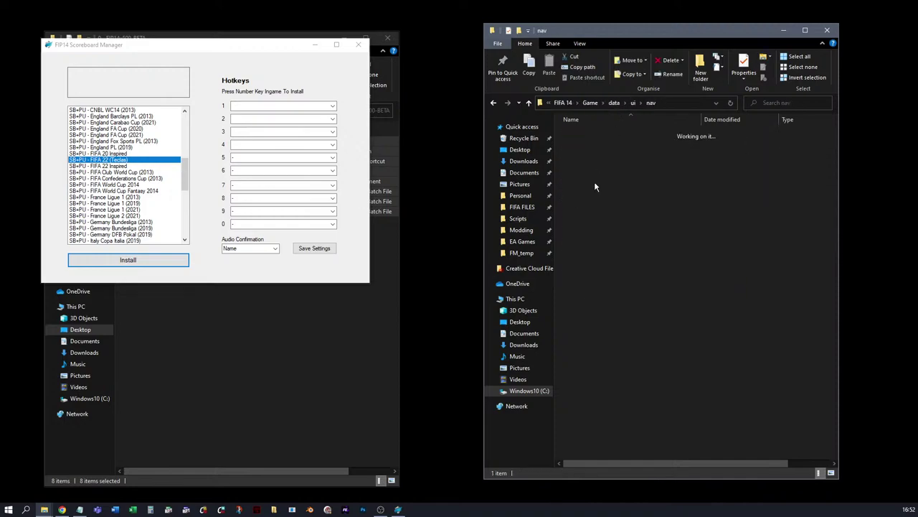
{"action": "left_click", "coordinate": [633, 104]}
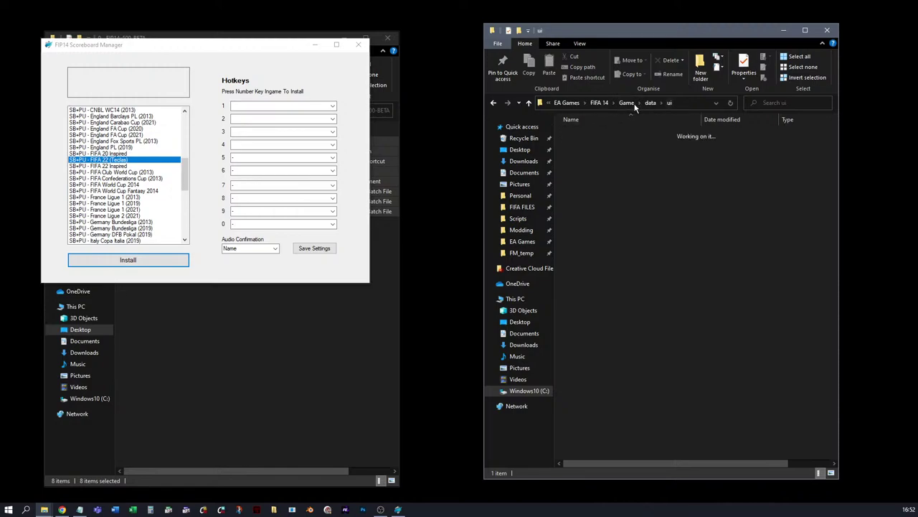
Step: Assign the SB+PU - FIFA 22 (Teclas) scoreboard to hotkey 1 in FIP14 Scoreboard Manager and save the settings
{"action": "left_click", "coordinate": [199, 210]}
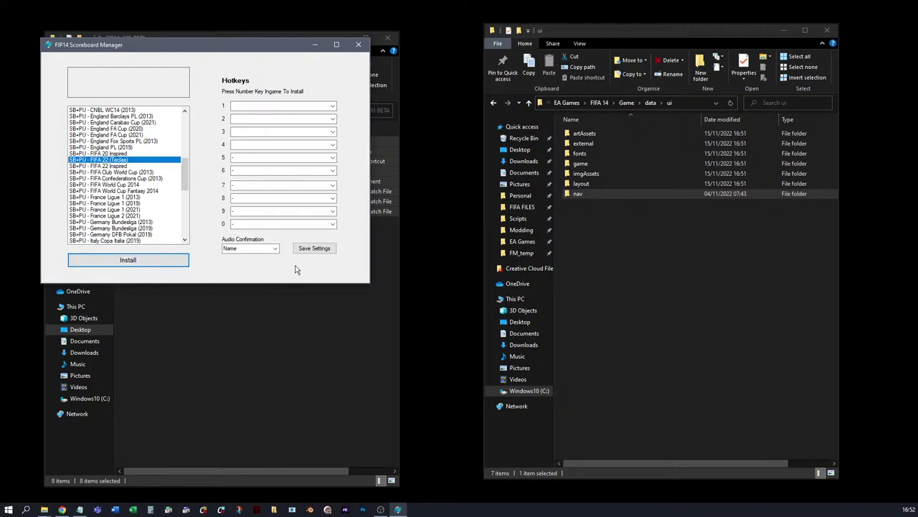
{"action": "left_click", "coordinate": [333, 108]}
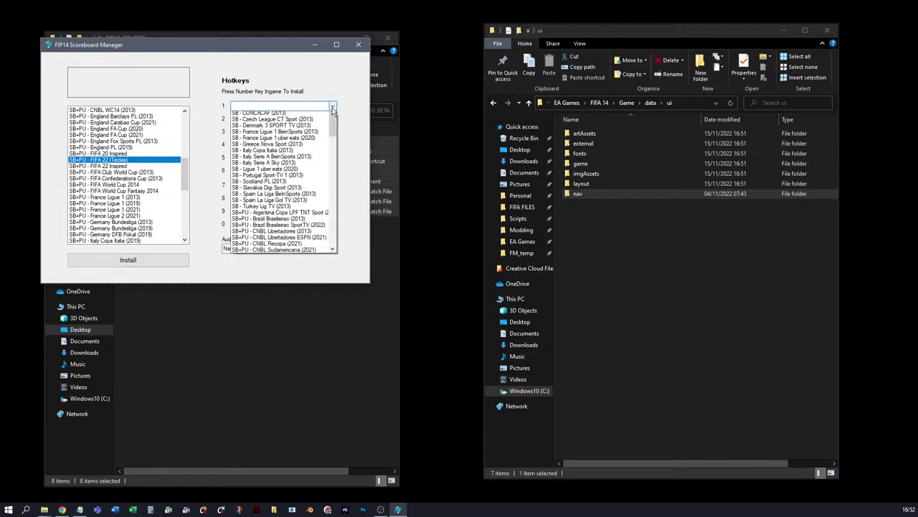
{"action": "left_click_drag", "start_coordinate": [331, 125], "coordinate": [336, 181]}
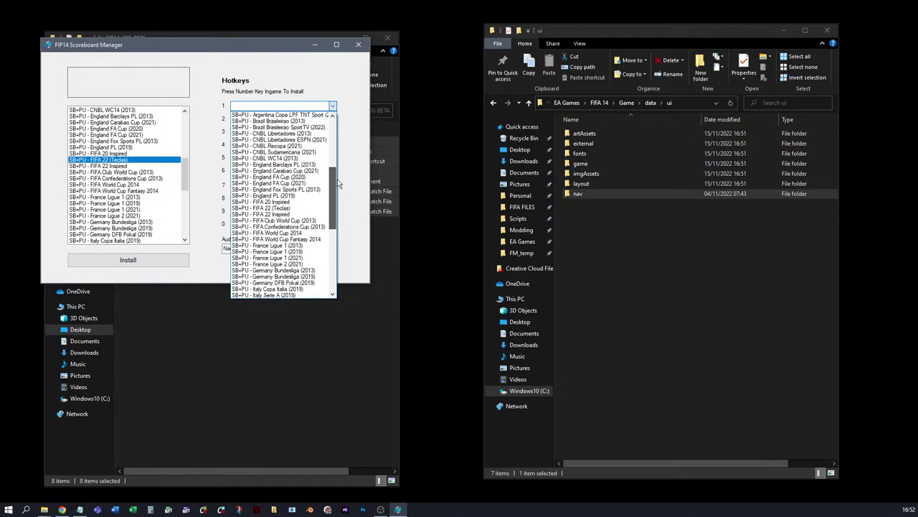
{"action": "left_click", "coordinate": [268, 210]}
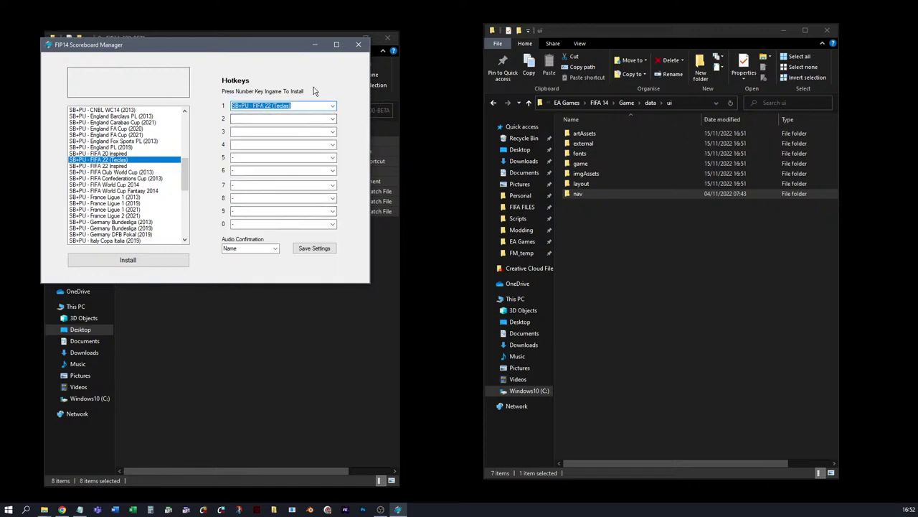
{"action": "left_click", "coordinate": [320, 250]}
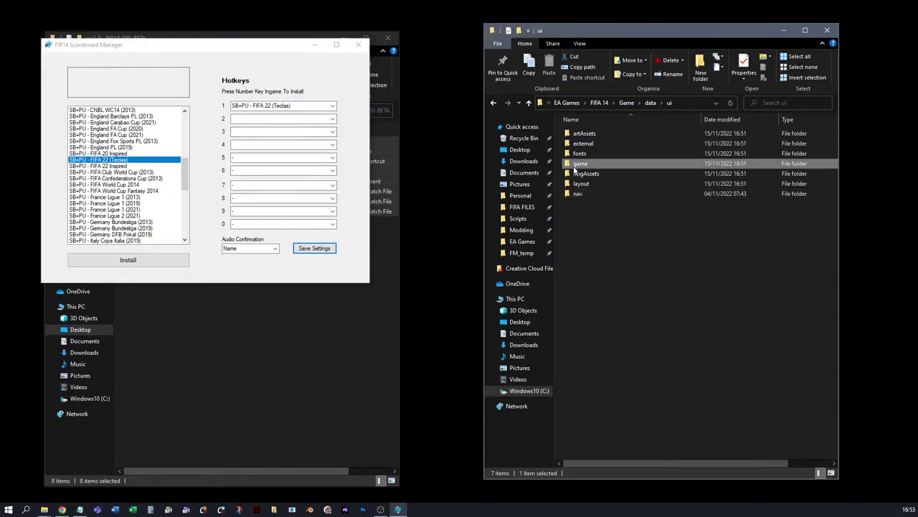
Step: Open the overlays folder inside ui's game folder and look through its overlay .big files
{"action": "double_click", "coordinate": [580, 164]}
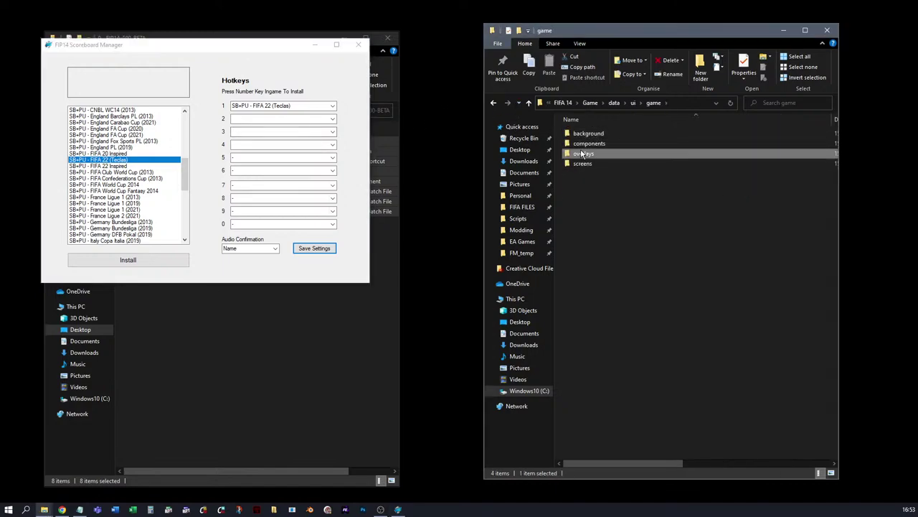
{"action": "double_click", "coordinate": [578, 154]}
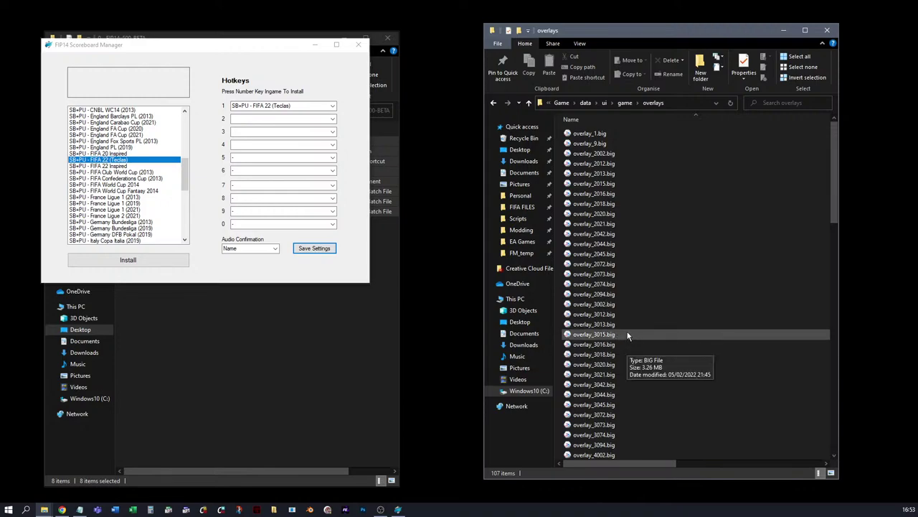
{"action": "scroll", "coordinate": [636, 280], "scroll_direction": "down", "scroll_amount": 14}
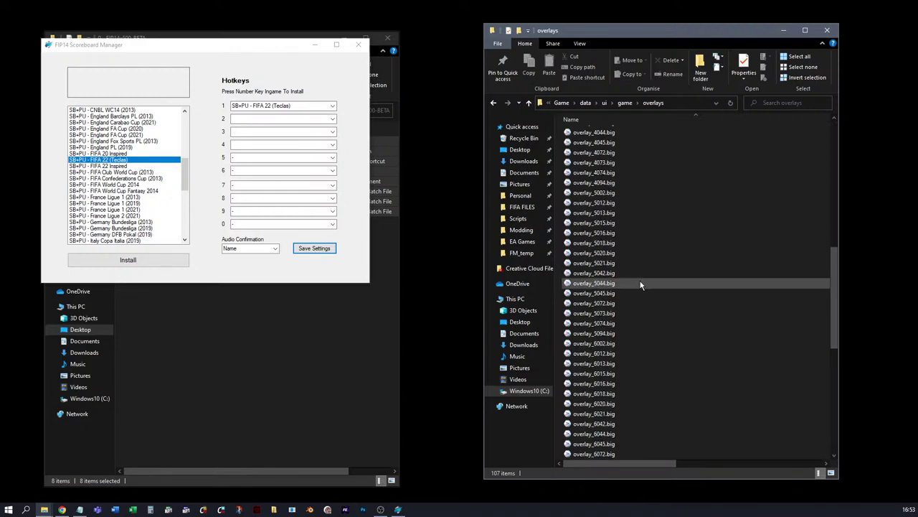
{"action": "scroll", "coordinate": [641, 283], "scroll_direction": "down", "scroll_amount": 10}
{"action": "scroll", "coordinate": [640, 279], "scroll_direction": "up", "scroll_amount": 20}
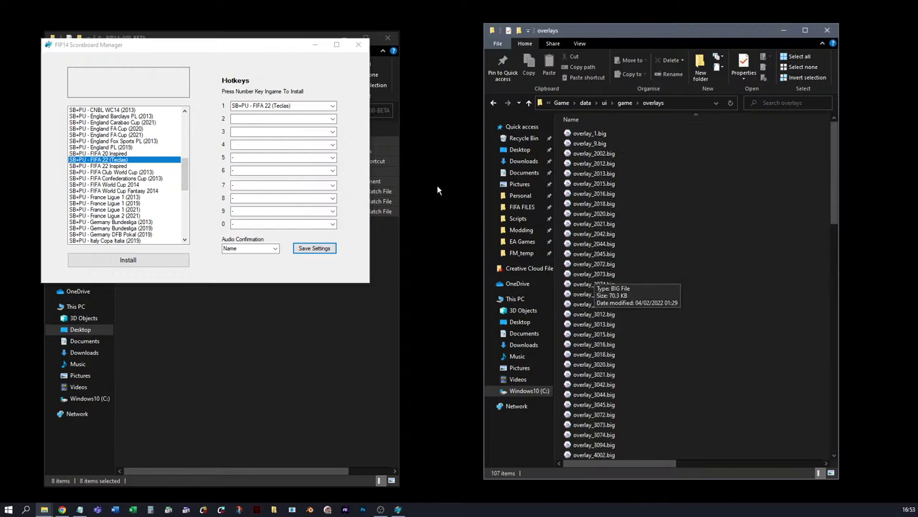
Step: Close the FIP14 Scoreboard Manager and return to the main Game folder in the file window
{"action": "left_click", "coordinate": [358, 45]}
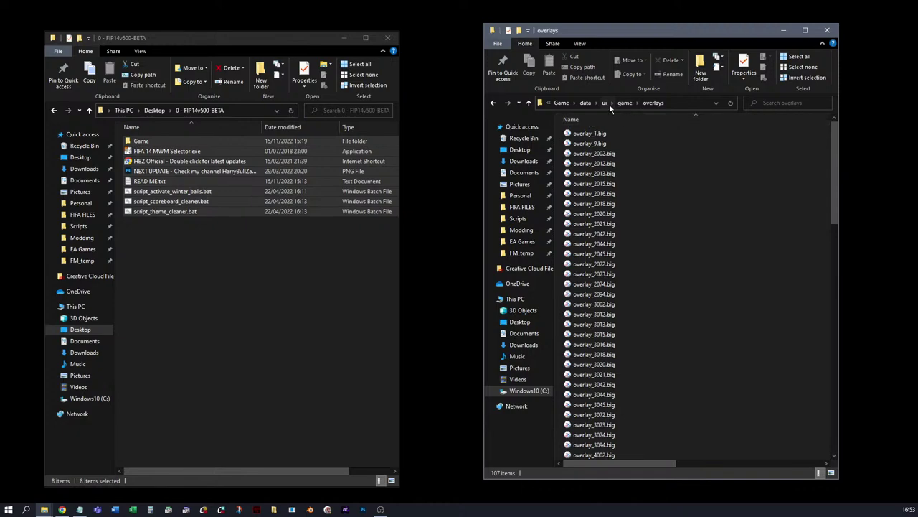
{"action": "left_click", "coordinate": [574, 104]}
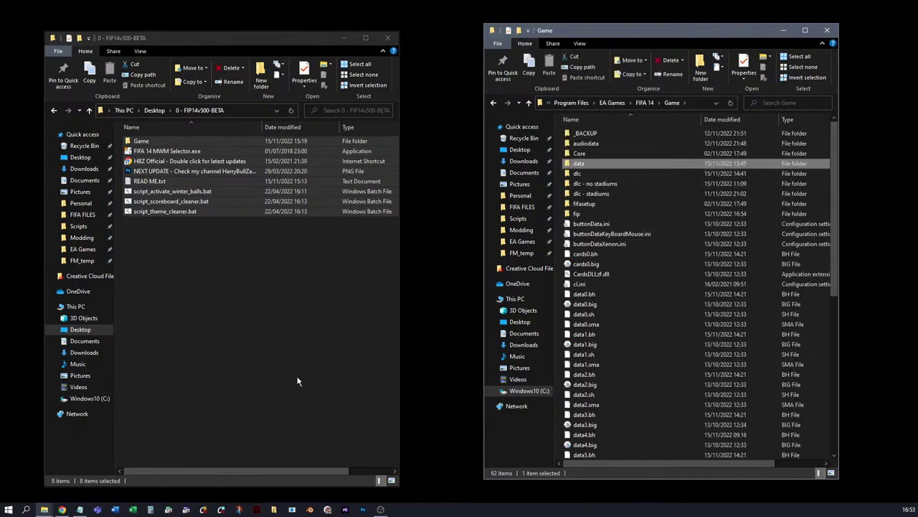
Step: Load the C:\Program Files\EA Games\FIFA 14 folder in File Master and regenerate its .bh files
{"action": "left_click", "coordinate": [27, 509]}
{"action": "left_click", "coordinate": [62, 472]}
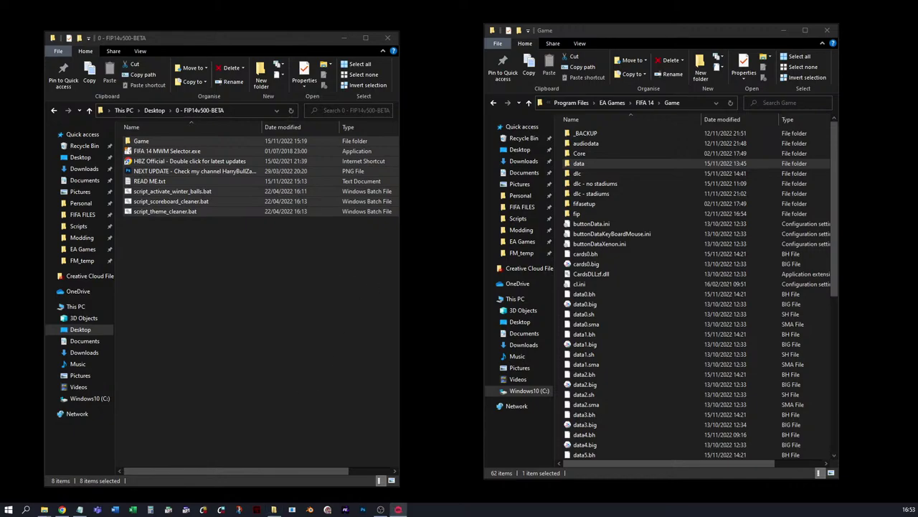
{"action": "left_click_drag", "start_coordinate": [287, 147], "coordinate": [321, 87]}
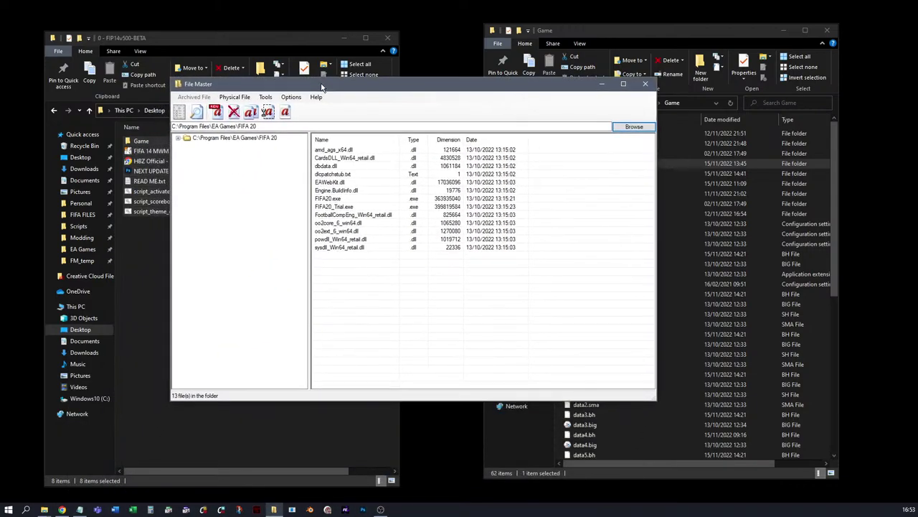
{"action": "left_click", "coordinate": [636, 127]}
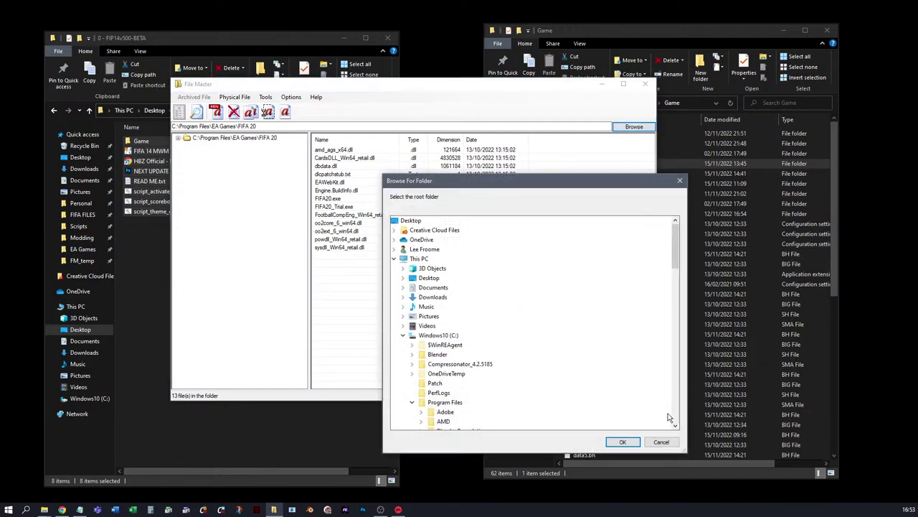
{"action": "double_click", "coordinate": [455, 287]}
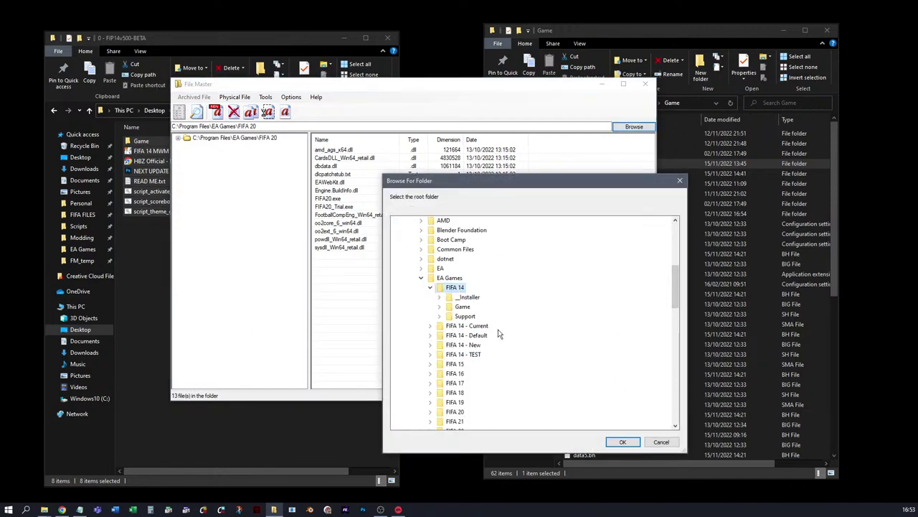
{"action": "left_click", "coordinate": [624, 442]}
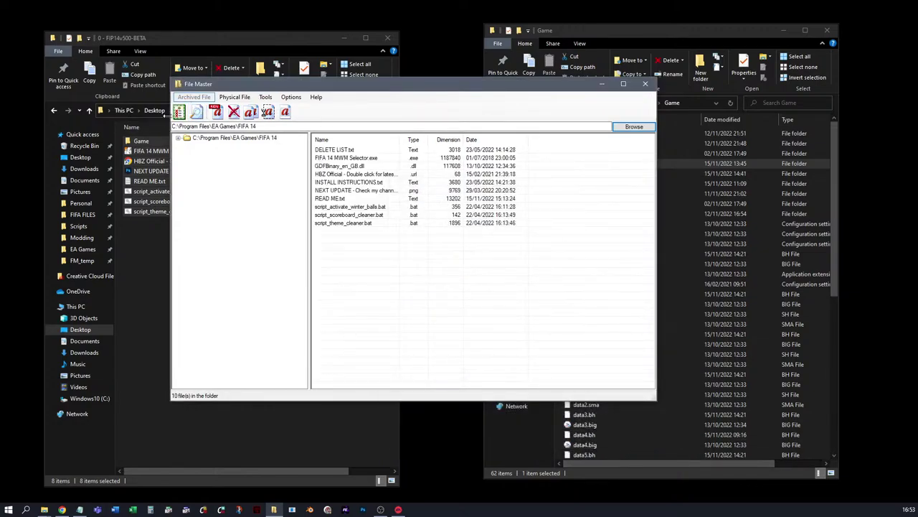
{"action": "left_click", "coordinate": [179, 112]}
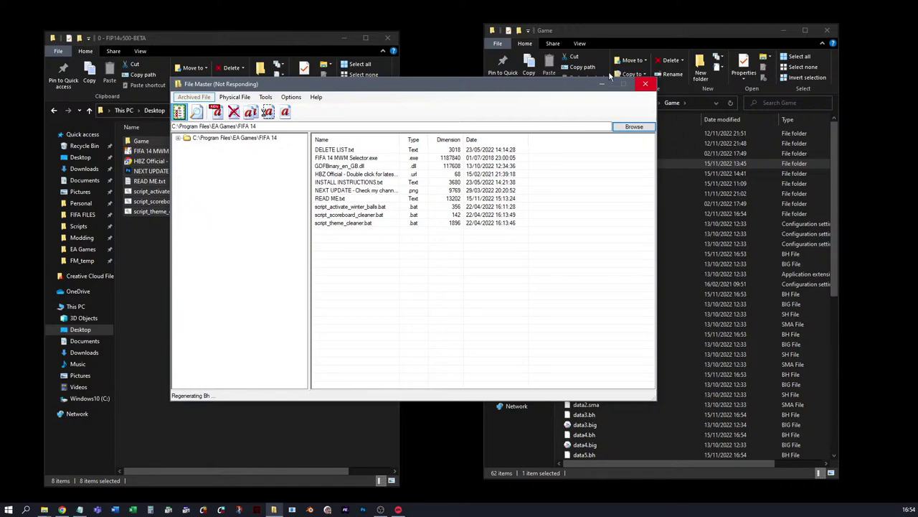
Step: Open the sceneassets folder inside the game's data folder to view its subfolders, and close File Master
{"action": "left_click", "coordinate": [680, 30]}
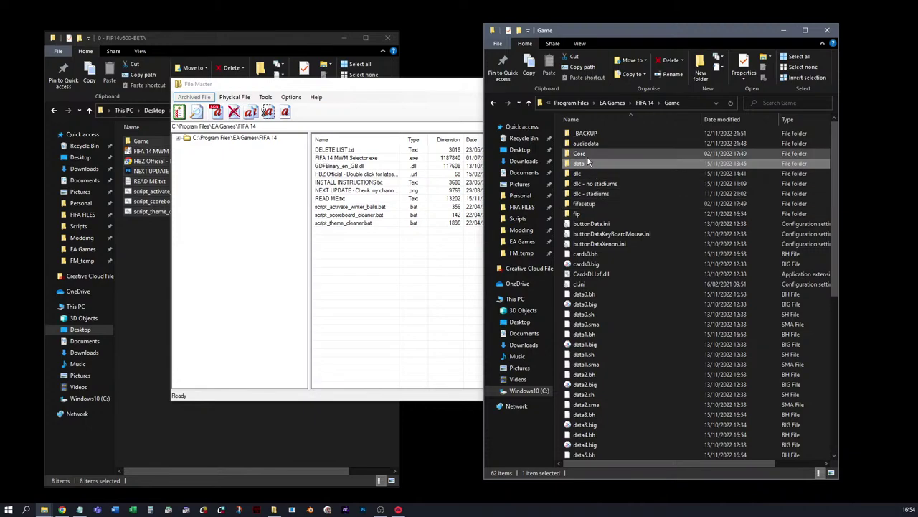
{"action": "double_click", "coordinate": [579, 164]}
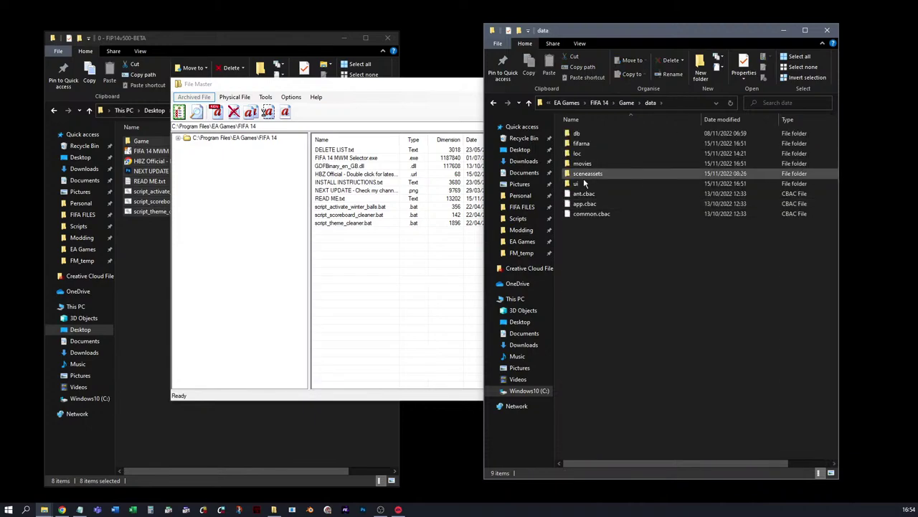
{"action": "double_click", "coordinate": [591, 174]}
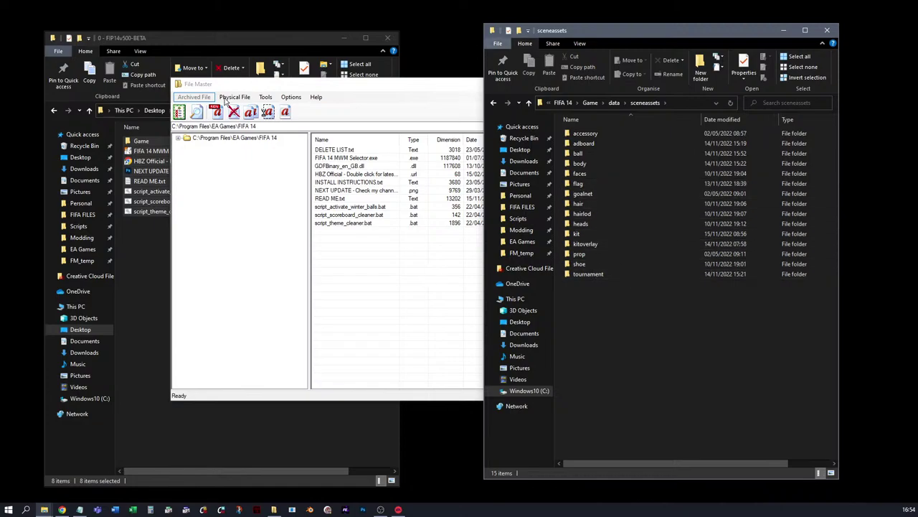
{"action": "left_click", "coordinate": [390, 84]}
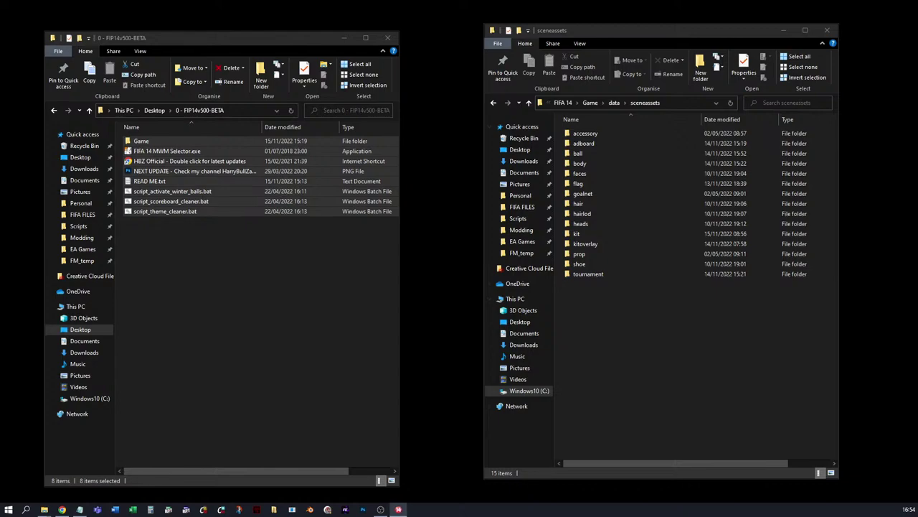
Step: Review the display configuration in the FIFA 14 launcher's game settings and close them without changes
{"action": "left_click_drag", "start_coordinate": [186, 9], "coordinate": [218, 49]}
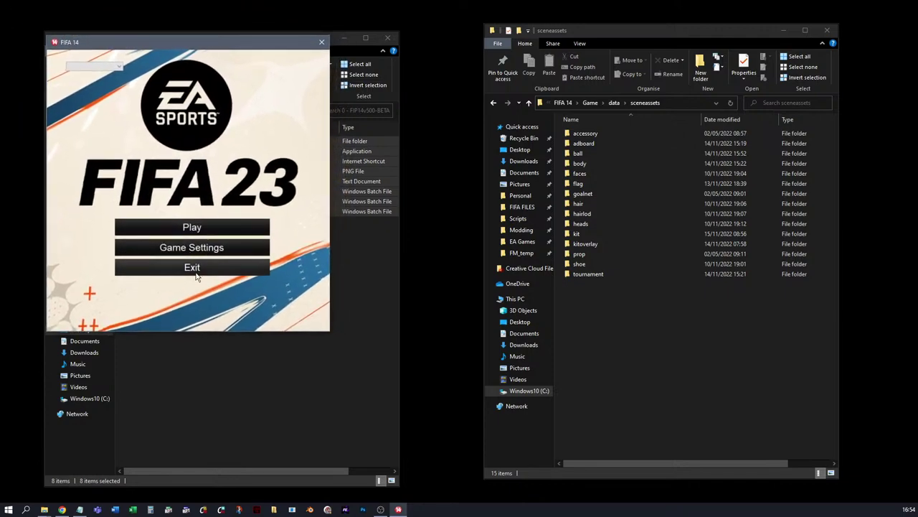
{"action": "left_click", "coordinate": [233, 251]}
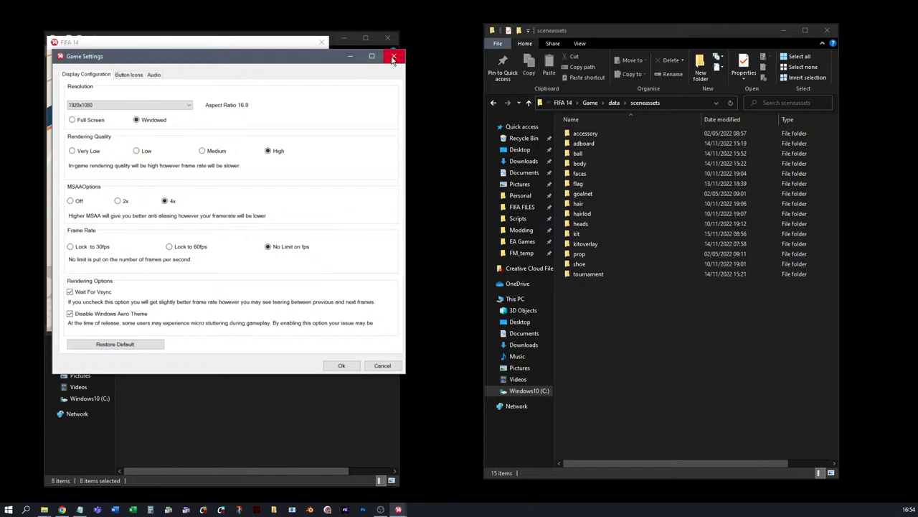
{"action": "left_click", "coordinate": [393, 57]}
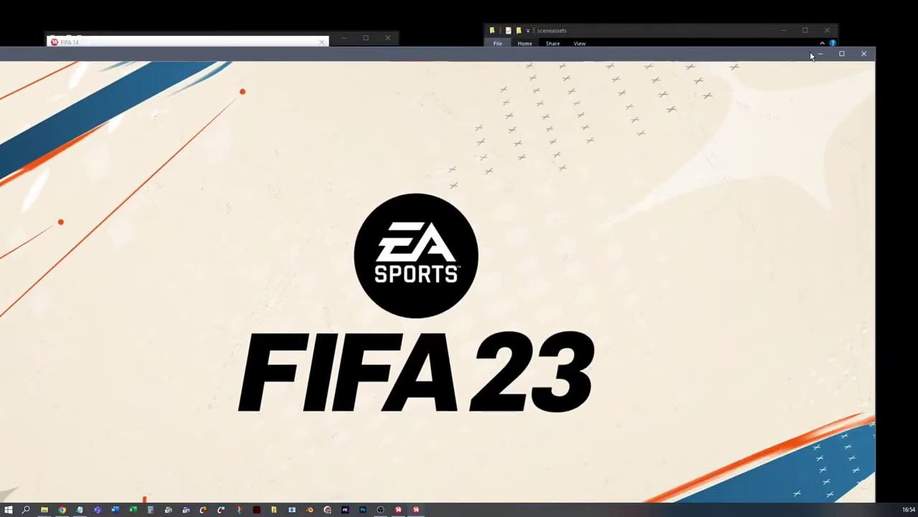
{"action": "left_click", "coordinate": [844, 56]}
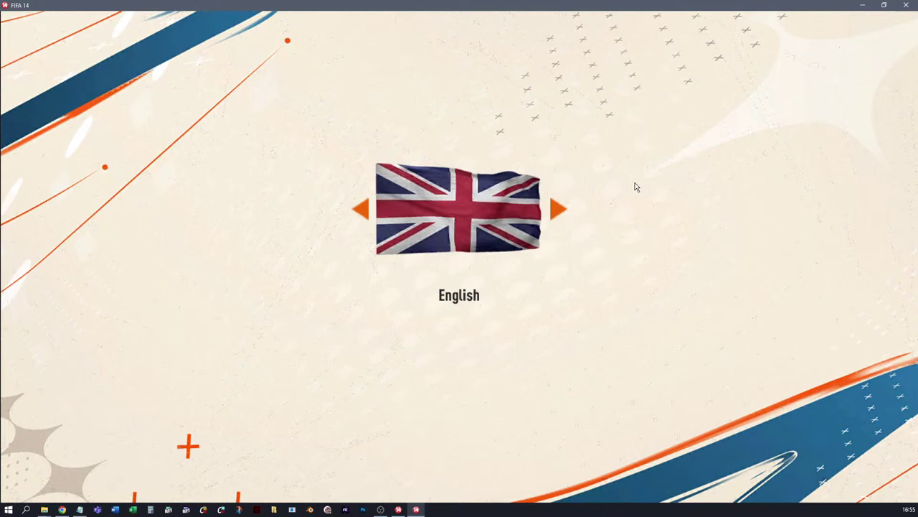
{"action": "key", "text": "Return"}
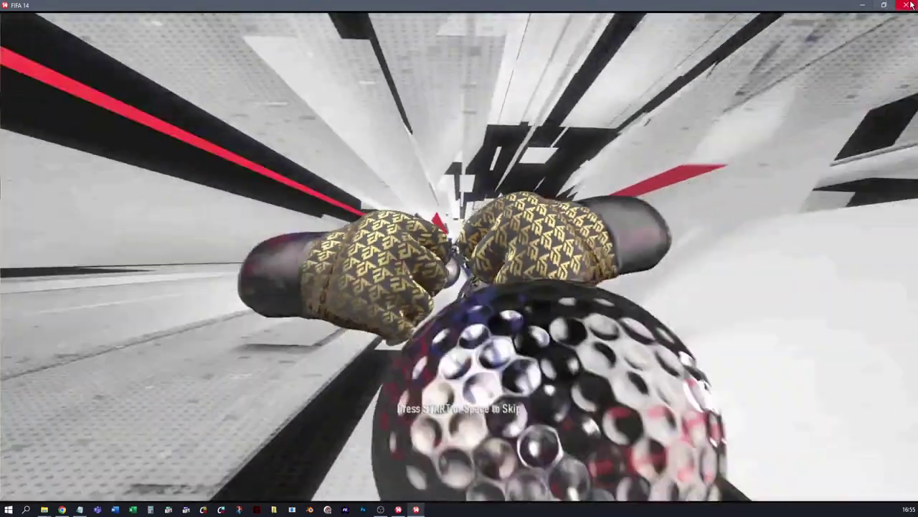
{"action": "left_click", "coordinate": [911, 6]}
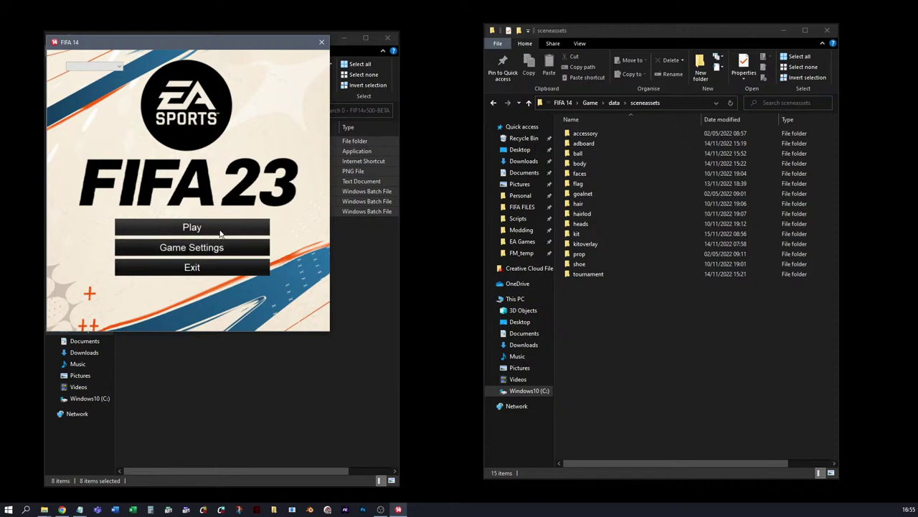
Step: Start the game from the FIFA 14 launcher, maximize its window and continue past the title screen
{"action": "left_click", "coordinate": [220, 229]}
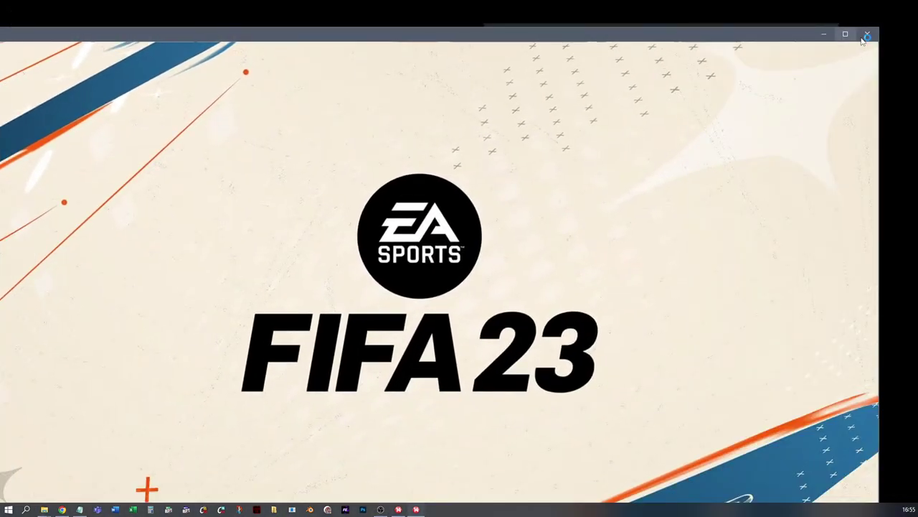
{"action": "left_click", "coordinate": [845, 34]}
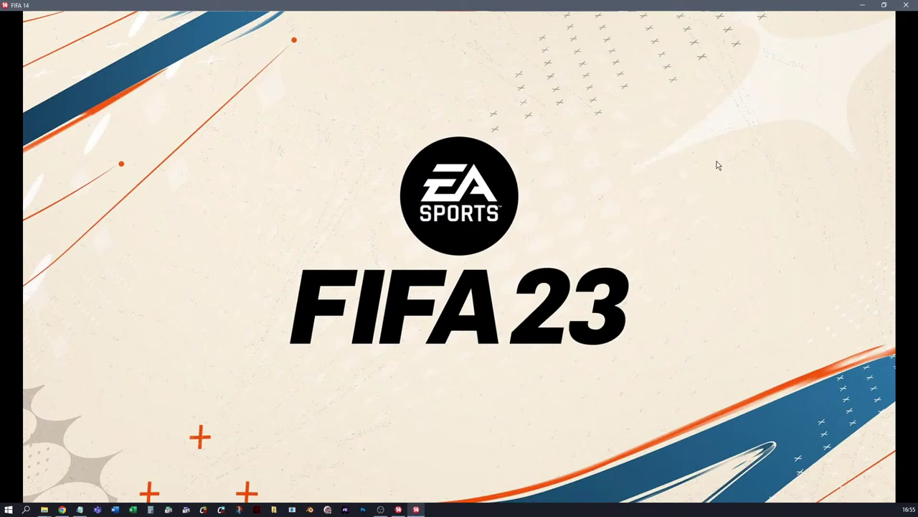
{"action": "key", "text": "Return"}
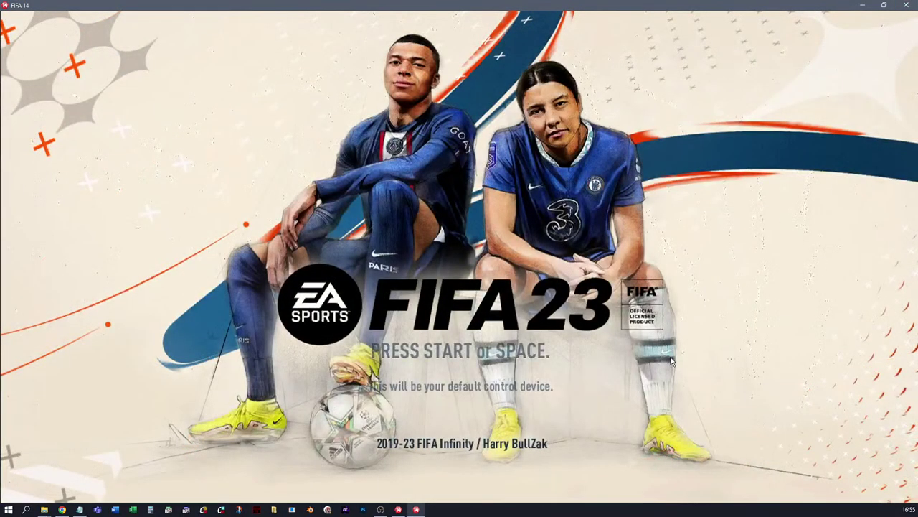
{"action": "key", "text": "space"}
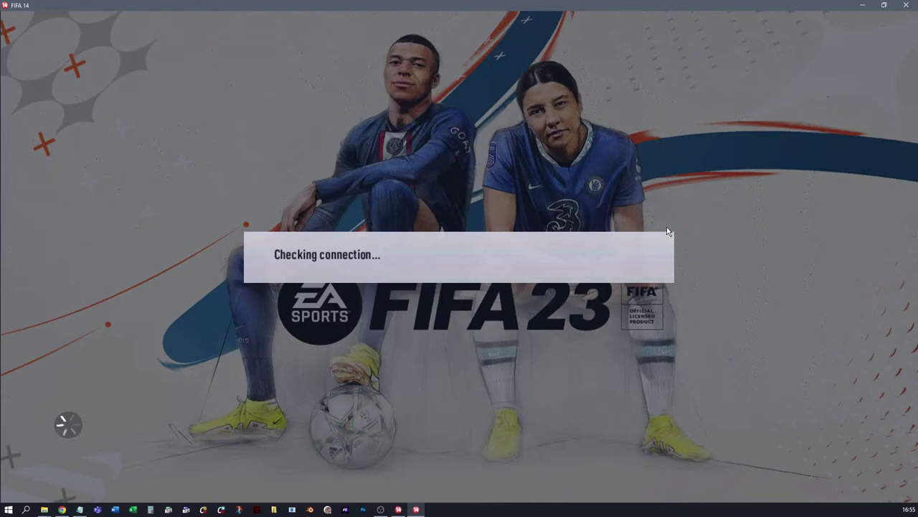
Step: Load the Personal Settings 1 settings file and accept the autosave notice to reach the main menu
{"action": "key", "text": "Return"}
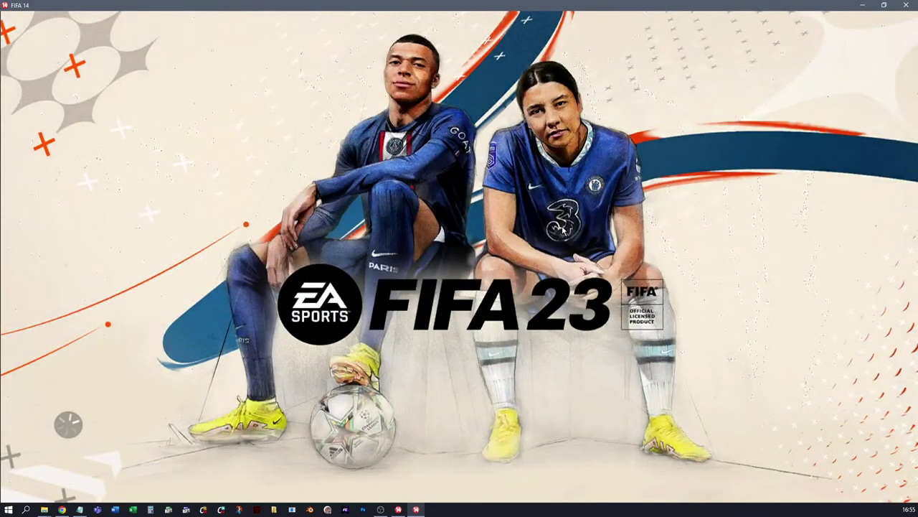
{"action": "key", "text": "Return"}
{"action": "key", "text": "Up"}
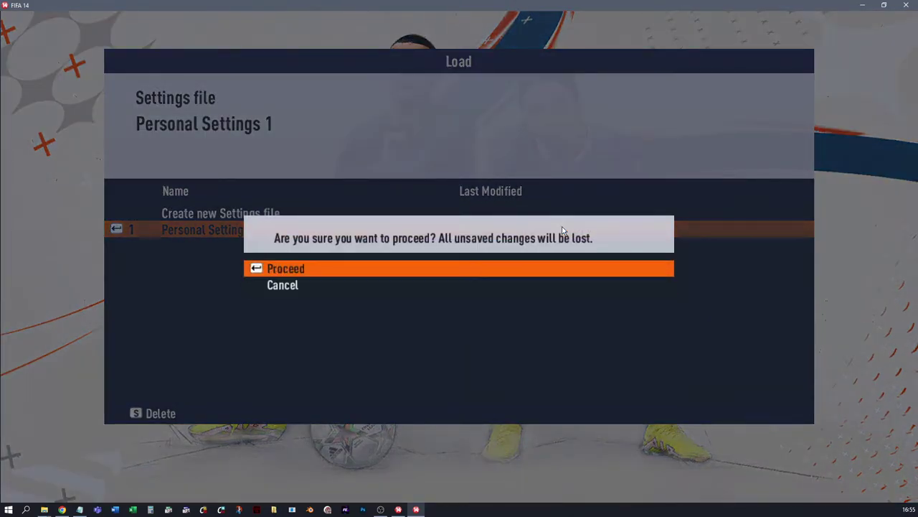
{"action": "key", "text": "Return"}
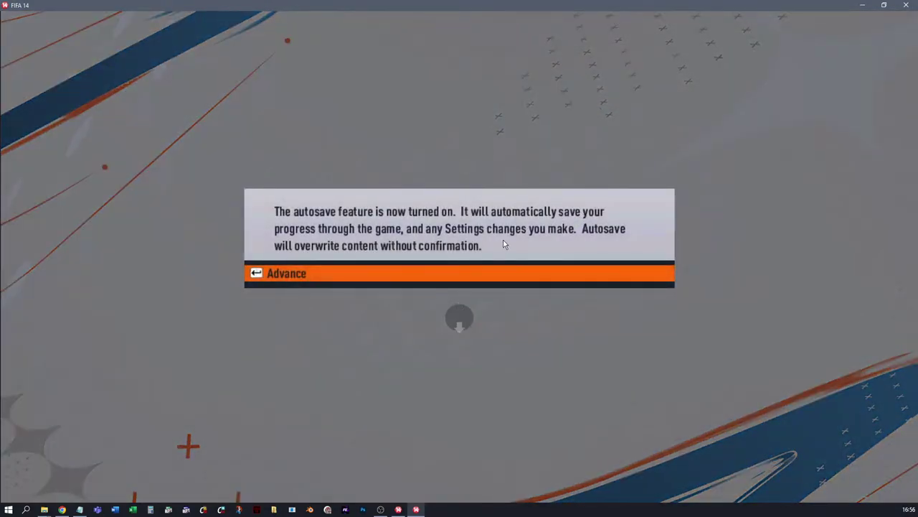
{"action": "key", "text": "Return"}
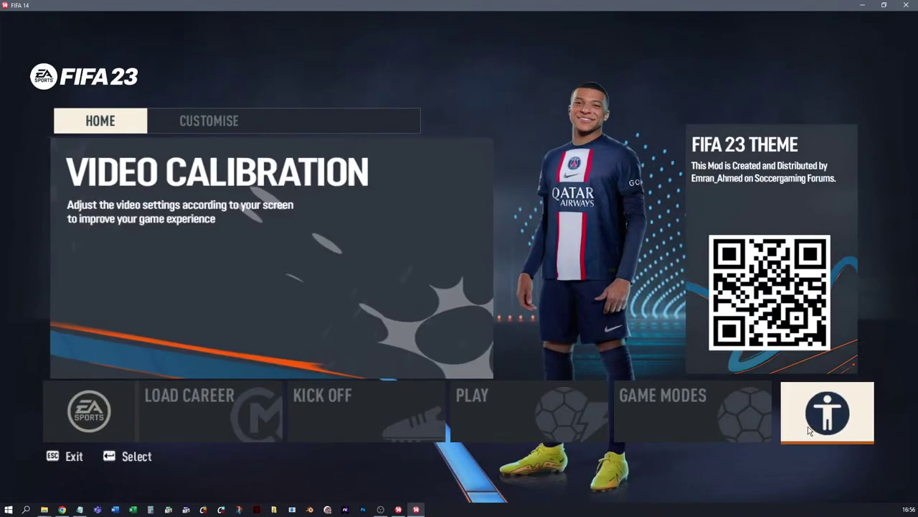
Step: Check the video calibration screen and the Customise section, and return to the Home section
{"action": "left_click", "coordinate": [808, 426]}
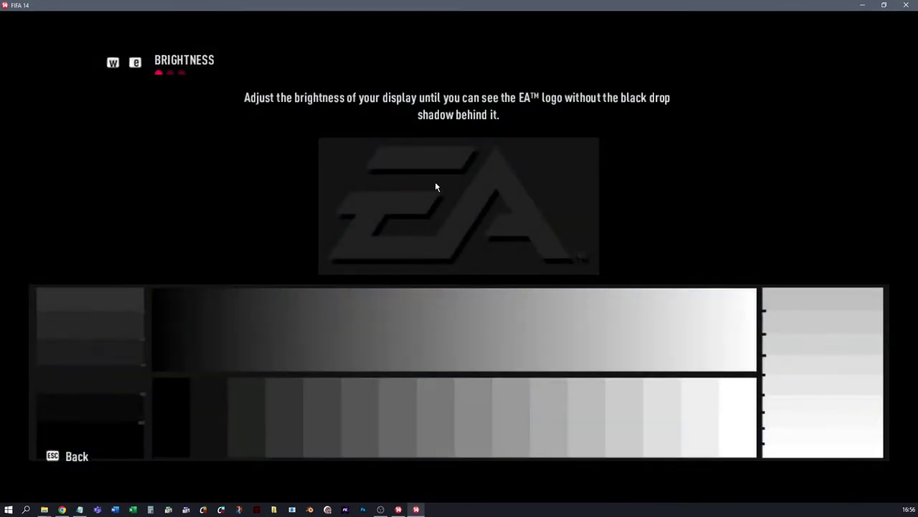
{"action": "key", "text": "Escape"}
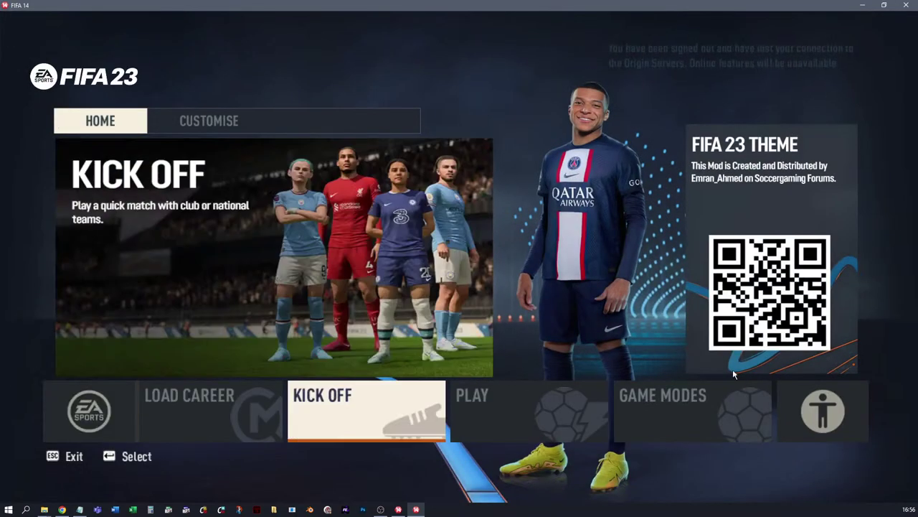
{"action": "left_click", "coordinate": [228, 124]}
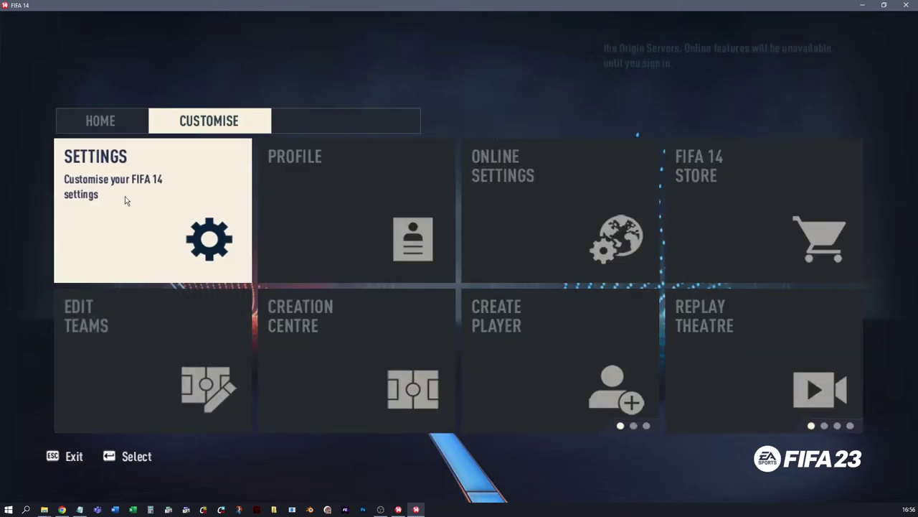
{"action": "left_click", "coordinate": [100, 120]}
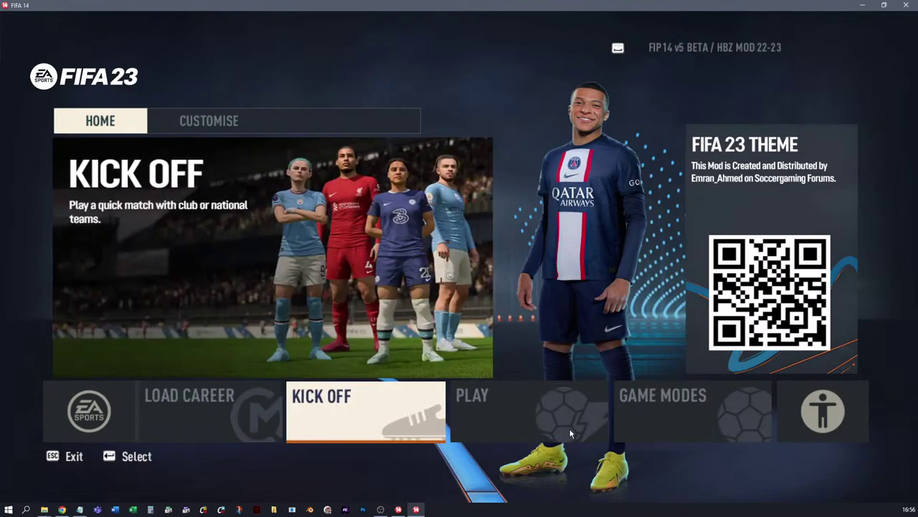
Step: Start a new Manager Career from Game Modes with Arsenal in England's Premier League
{"action": "left_click", "coordinate": [674, 411]}
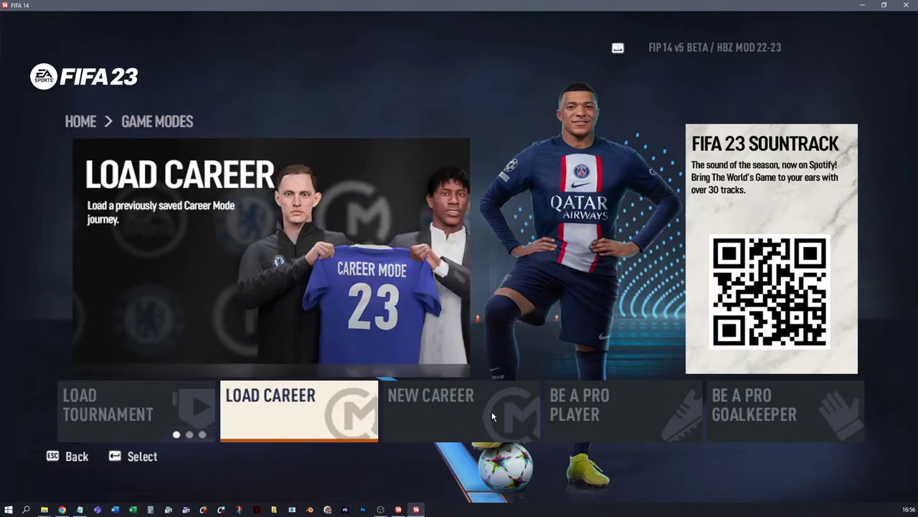
{"action": "left_click", "coordinate": [424, 276]}
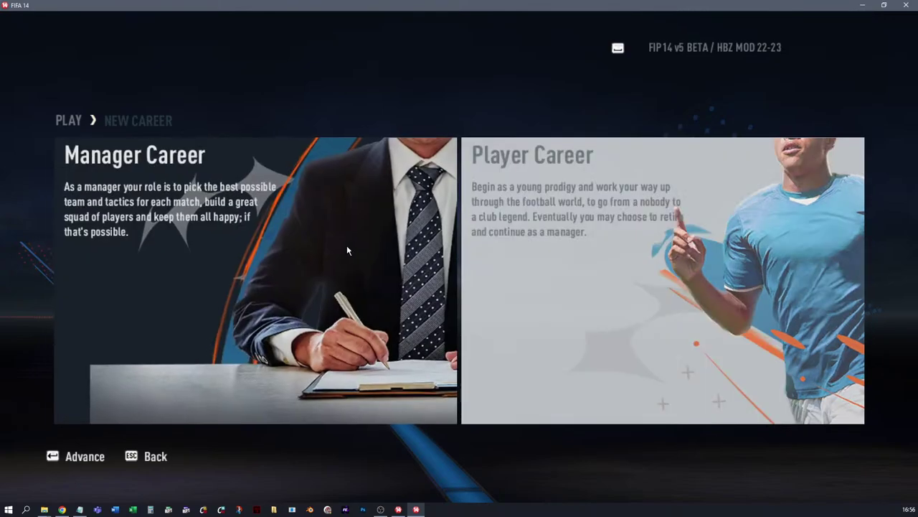
{"action": "left_click", "coordinate": [348, 248]}
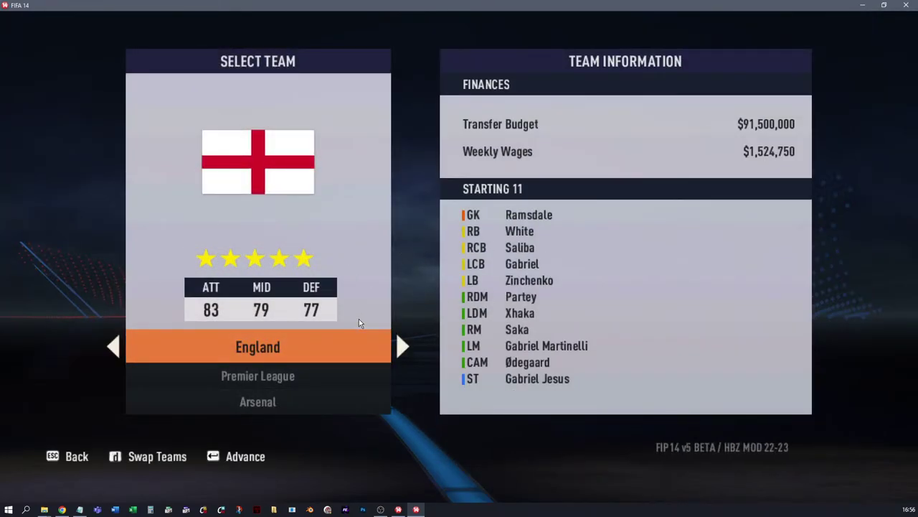
{"action": "key", "text": "Return"}
Step: Set the Global Transfer Network Tutorial to Off in the career settings
{"action": "key", "text": "Up"}
{"action": "key", "text": "Up"}
{"action": "key", "text": "Up"}
{"action": "key", "text": "Up"}
{"action": "key", "text": "Up"}
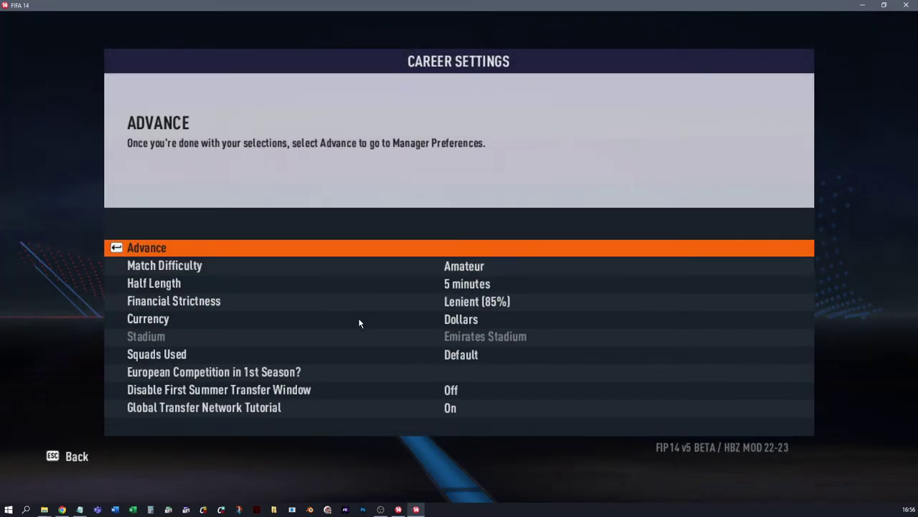
{"action": "key", "text": "Left"}
Step: Go through the Financial Strictness choices and set the career currency to Sterling
{"action": "key", "text": "Up"}
{"action": "key", "text": "Up"}
{"action": "key", "text": "Up"}
{"action": "key", "text": "Up"}
{"action": "key", "text": "Up"}
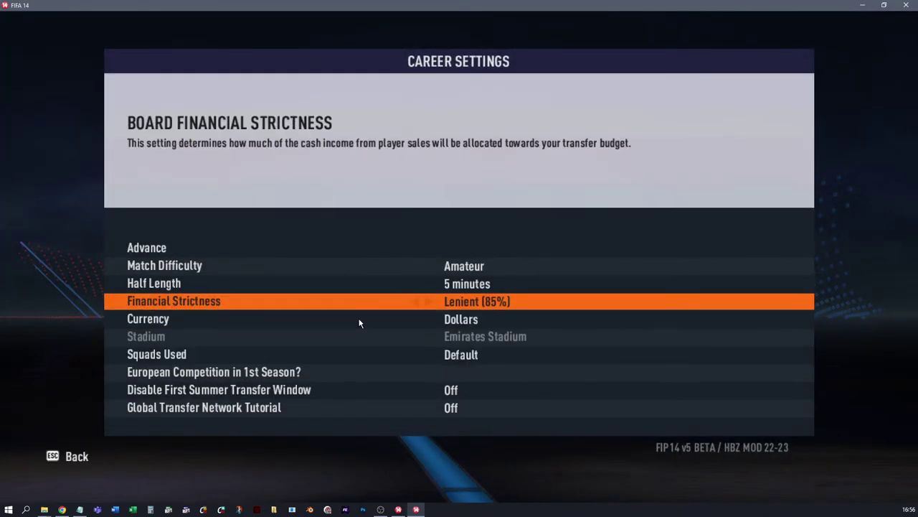
{"action": "key", "text": "Left"}
{"action": "key", "text": "Right"}
{"action": "key", "text": "Down"}
{"action": "key", "text": "Right"}
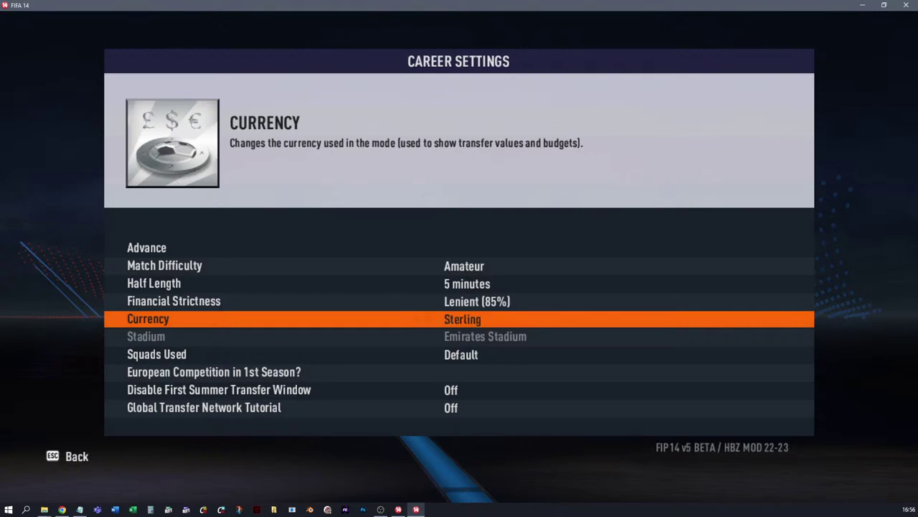
{"action": "key", "text": "Down"}
{"action": "key", "text": "Down"}
{"action": "key", "text": "Down"}
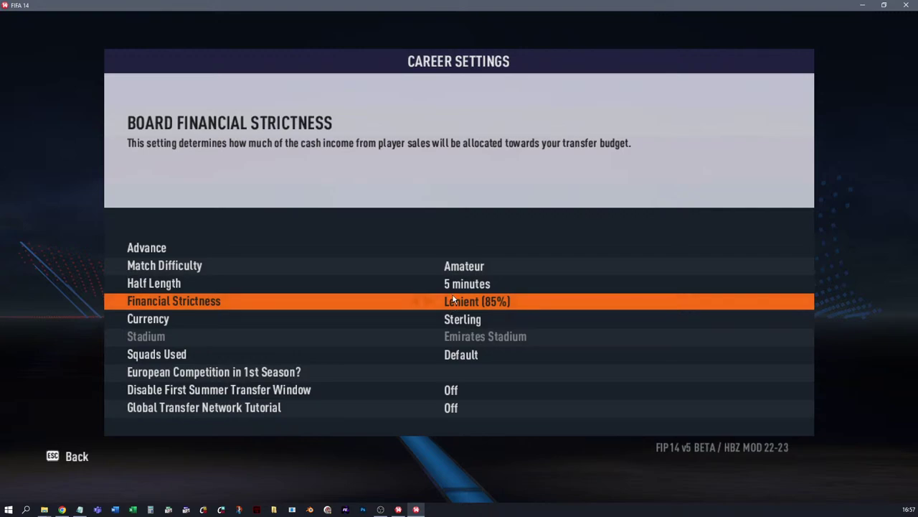
Step: Go through the Match Difficulty levels and leave the career on Amateur
{"action": "left_click", "coordinate": [477, 267]}
{"action": "left_click", "coordinate": [476, 267]}
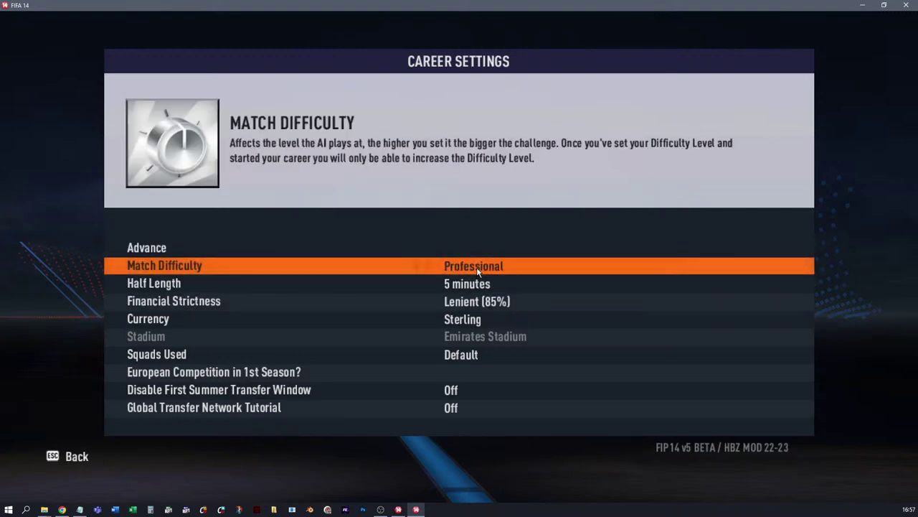
{"action": "left_click", "coordinate": [476, 267]}
{"action": "left_click", "coordinate": [476, 267]}
{"action": "left_click", "coordinate": [476, 267]}
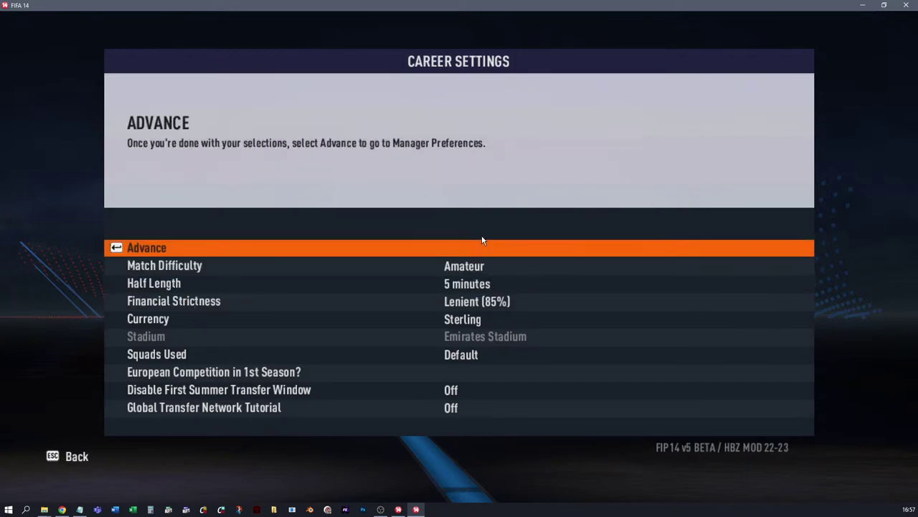
Step: Advance past the career settings and manager preferences, and complete the career save screen to enter the Arsenal career
{"action": "left_click", "coordinate": [482, 247]}
{"action": "key", "text": "Return"}
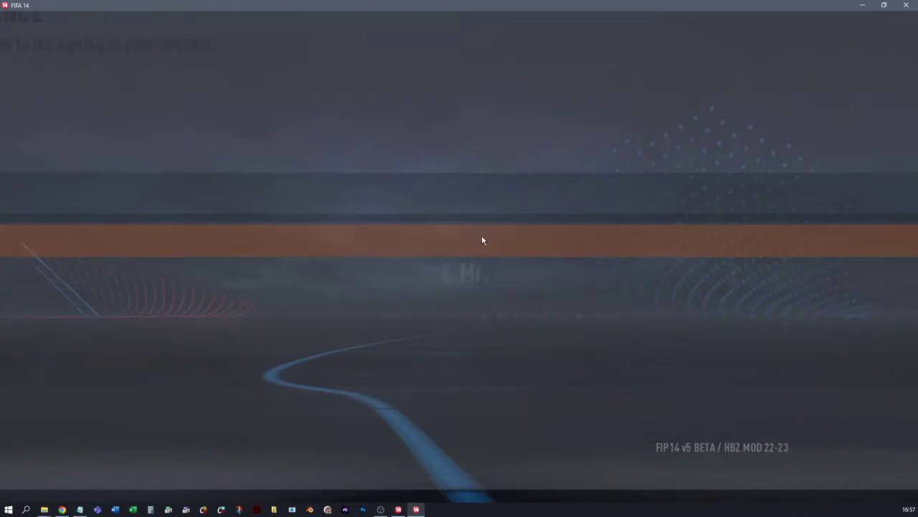
{"action": "left_click", "coordinate": [482, 248]}
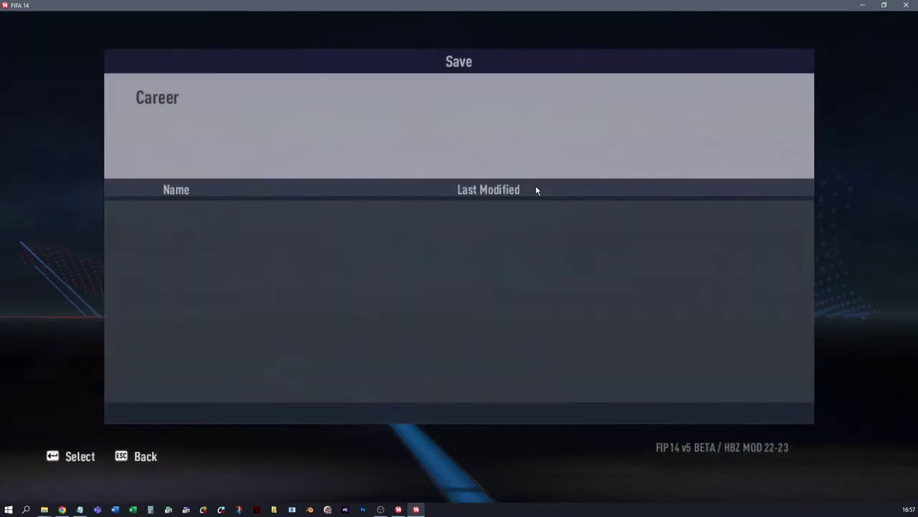
{"action": "key", "text": "Return"}
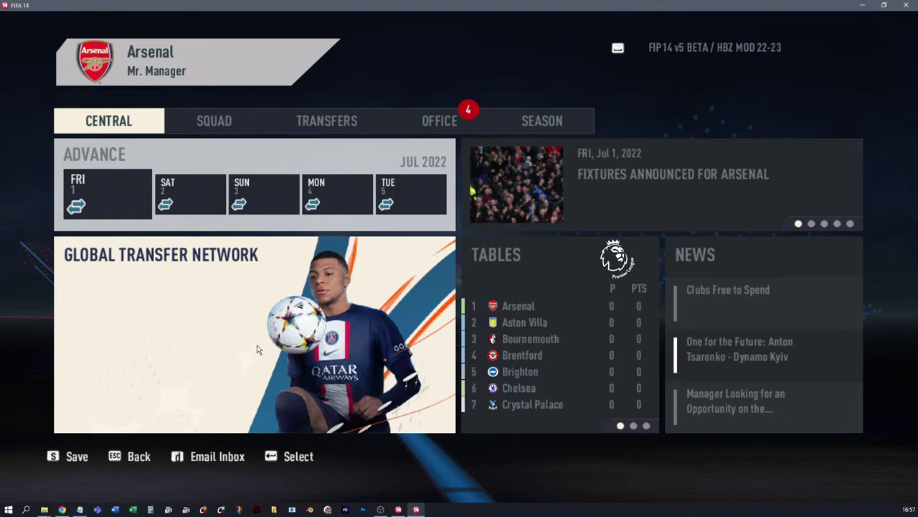
Step: Open the season's fixtures and browse the Premier League, Europa Conference League, Carabao Cup and Champions League schedules
{"action": "left_click", "coordinate": [542, 122]}
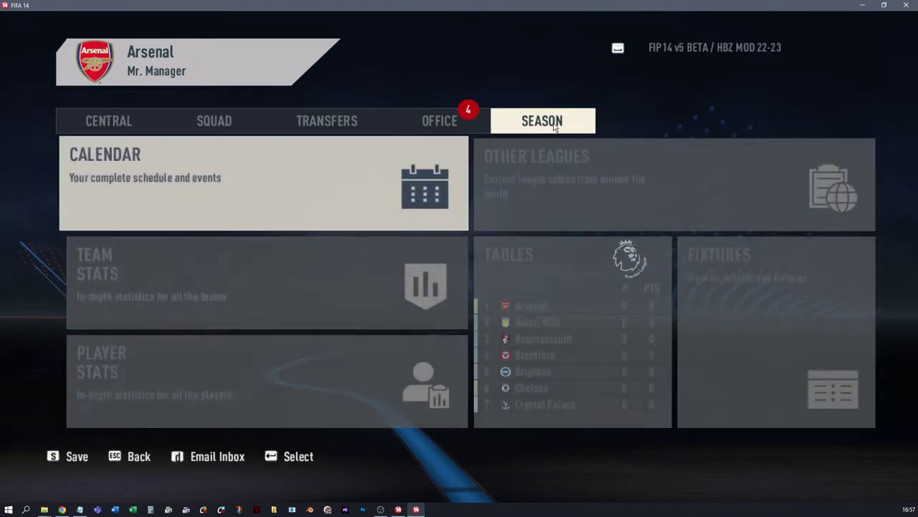
{"action": "left_click", "coordinate": [752, 355]}
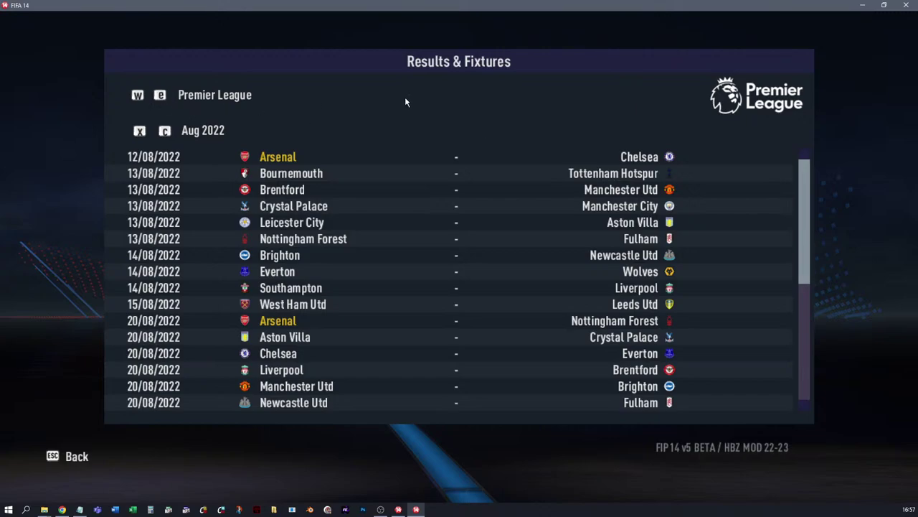
{"action": "key", "text": "e"}
{"action": "key", "text": "w"}
{"action": "key", "text": "e"}
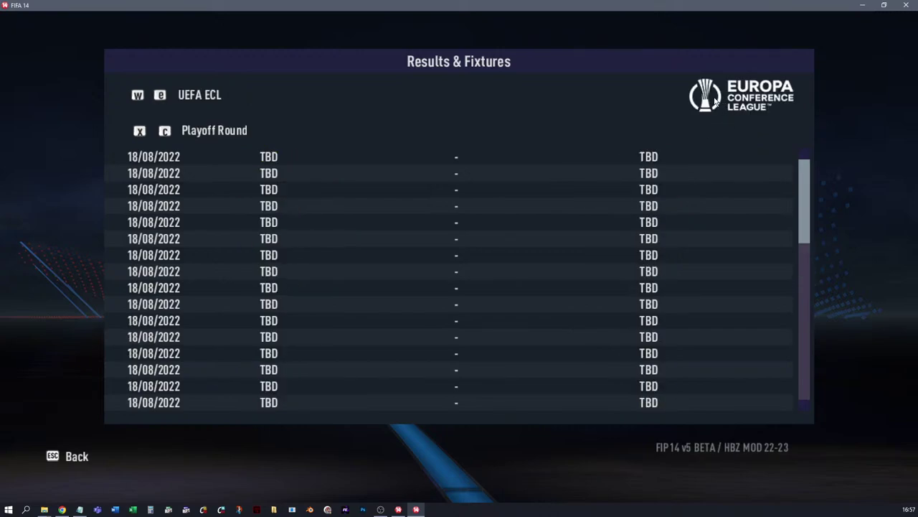
{"action": "key", "text": "e"}
{"action": "key", "text": "e"}
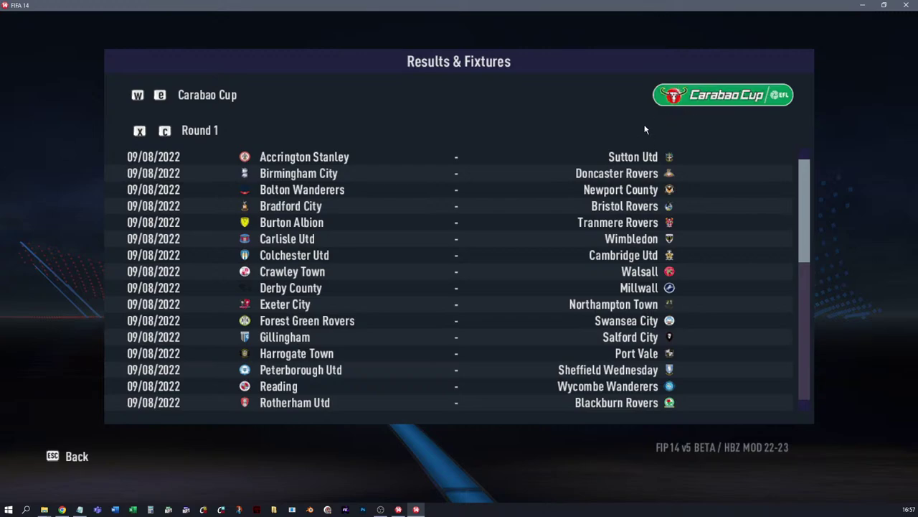
{"action": "key", "text": "e"}
{"action": "key", "text": "e"}
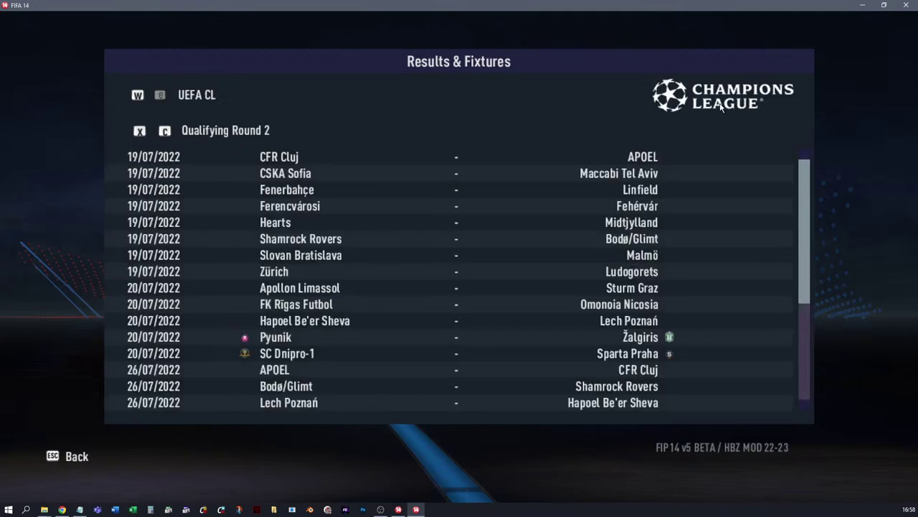
Step: Continue through the competitions to check the International Friendly, Europa Conference League and FA Cup fixtures
{"action": "key", "text": "e"}
{"action": "key", "text": "e"}
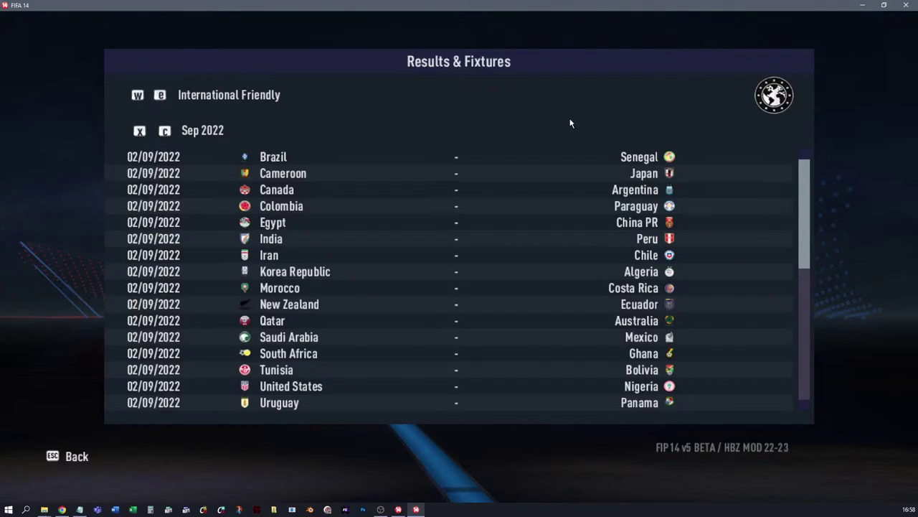
{"action": "key", "text": "e"}
{"action": "key", "text": "e"}
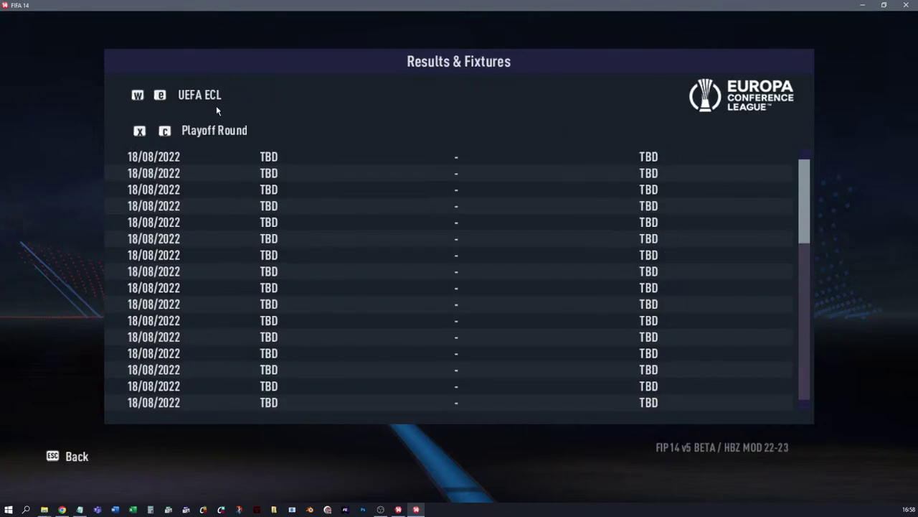
{"action": "key", "text": "e"}
{"action": "key", "text": "e"}
{"action": "key", "text": "w"}
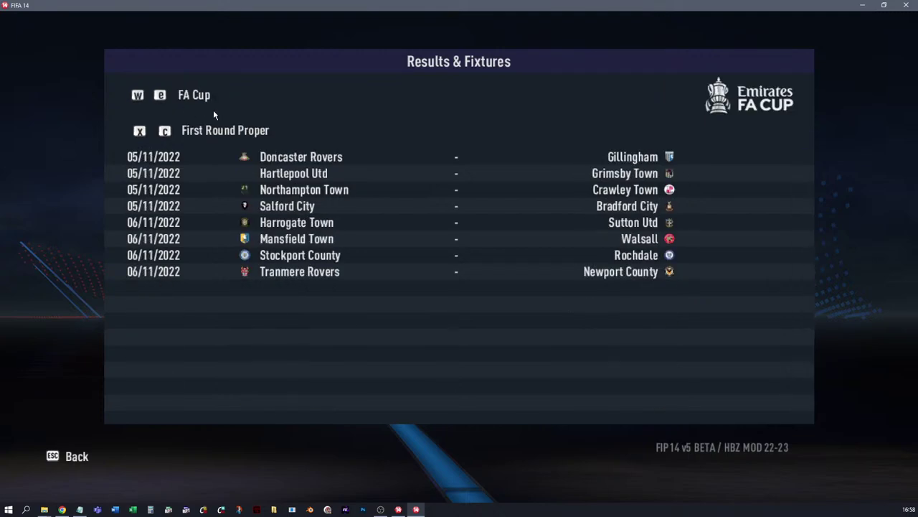
Step: Page past the Champions League and Europa League fixtures and view the September 2022 International Friendly list to its end
{"action": "key", "text": "e"}
{"action": "key", "text": "e"}
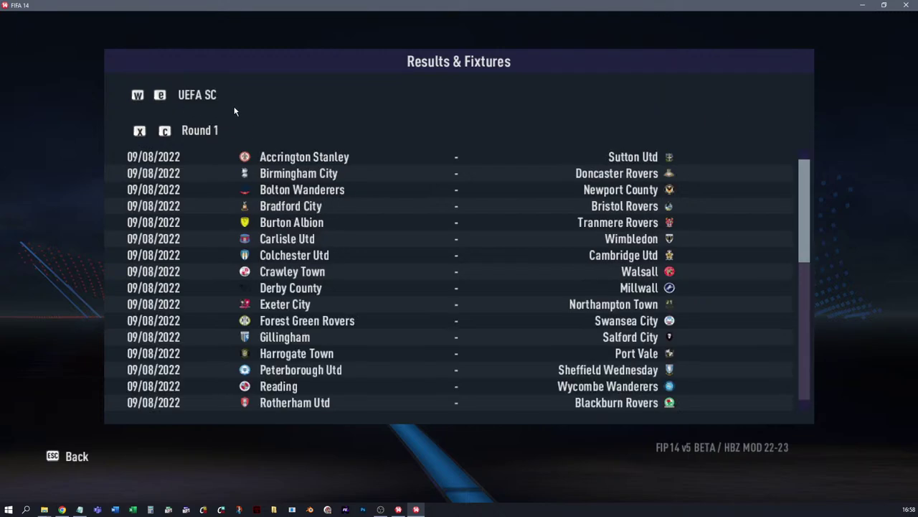
{"action": "key", "text": "e"}
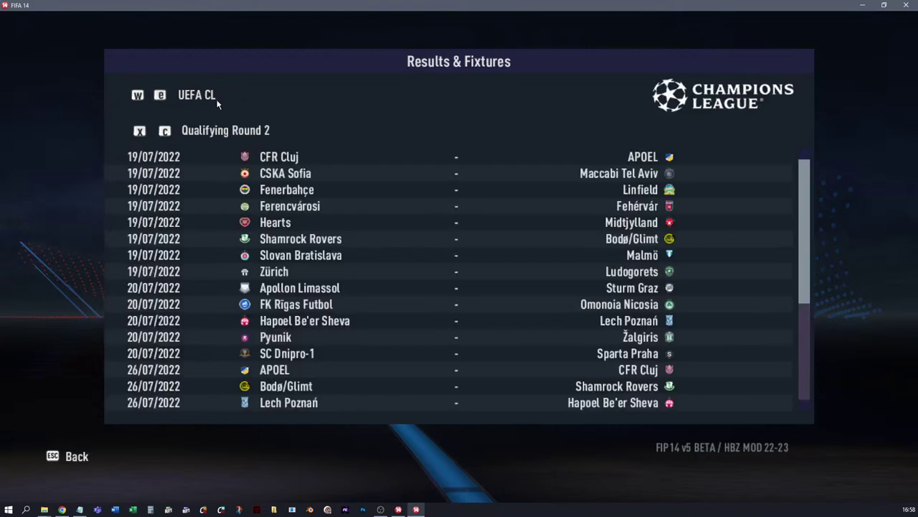
{"action": "key", "text": "e"}
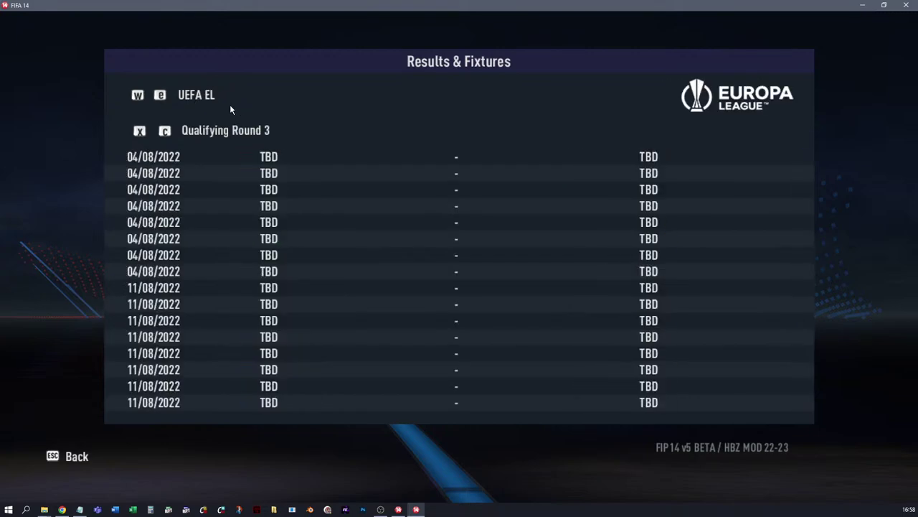
{"action": "key", "text": "e"}
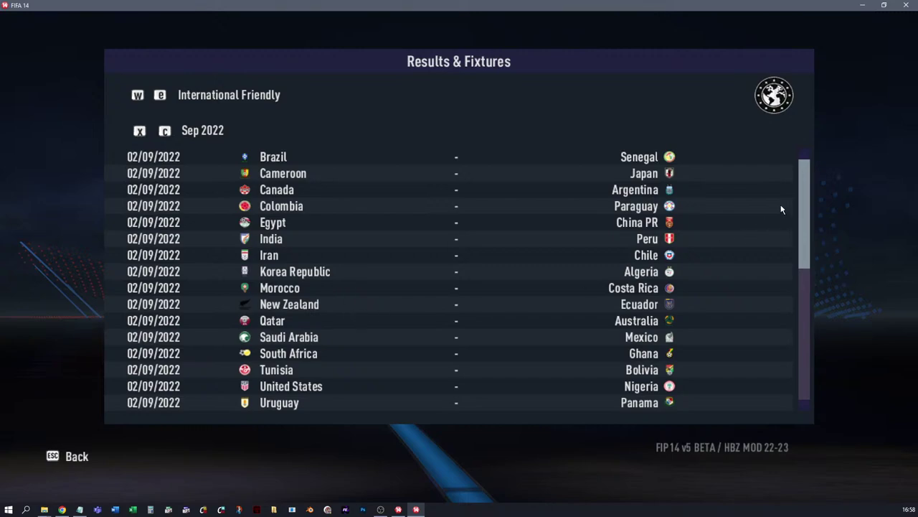
{"action": "left_click_drag", "start_coordinate": [805, 177], "coordinate": [798, 365]}
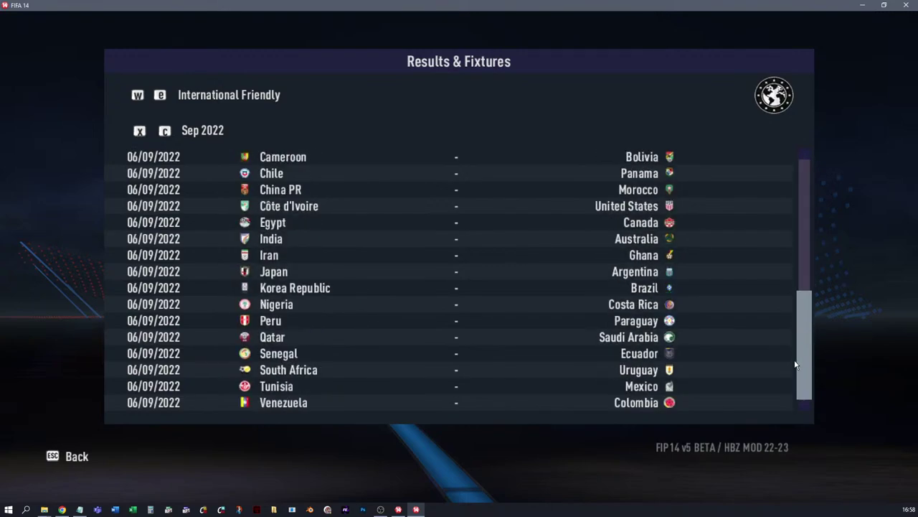
Step: Compare the Europa Conference League and FA Cup fixtures, and go on to the UEFA Super Cup final
{"action": "key", "text": "e"}
{"action": "key", "text": "e"}
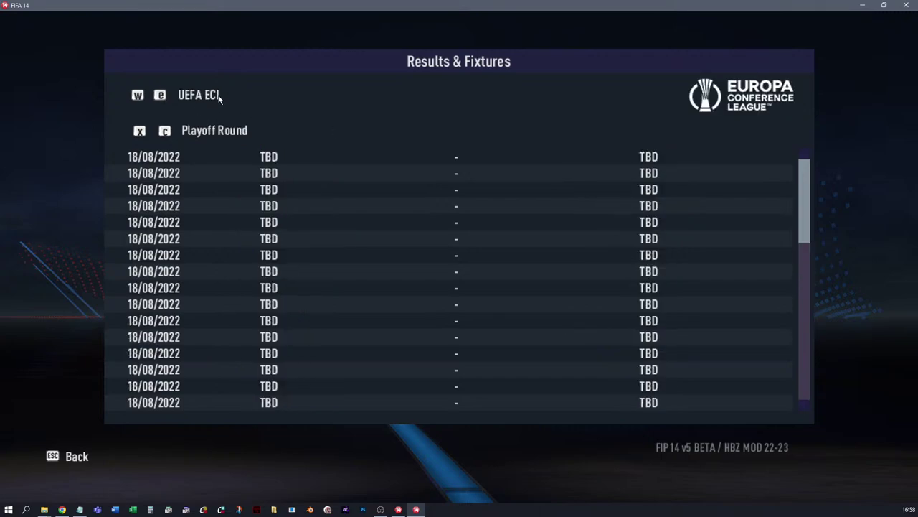
{"action": "key", "text": "e"}
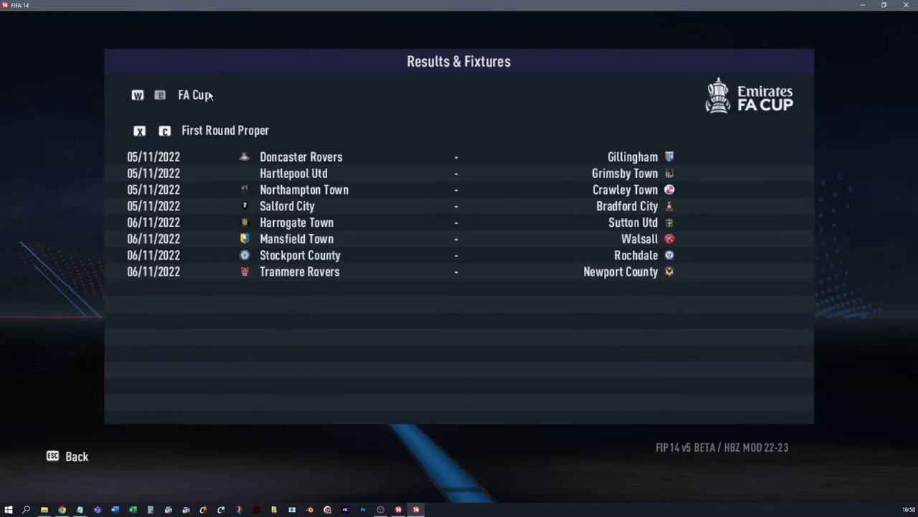
{"action": "key", "text": "w"}
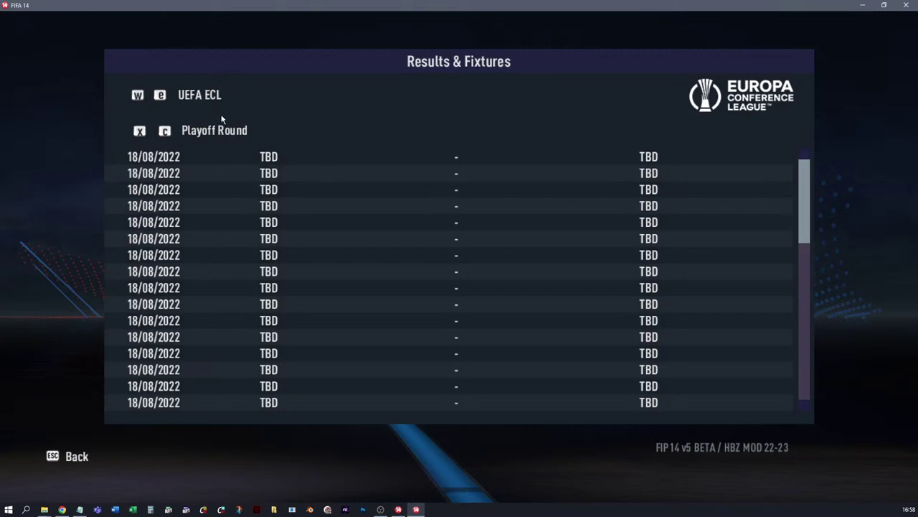
{"action": "key", "text": "e"}
{"action": "key", "text": "e"}
{"action": "key", "text": "e"}
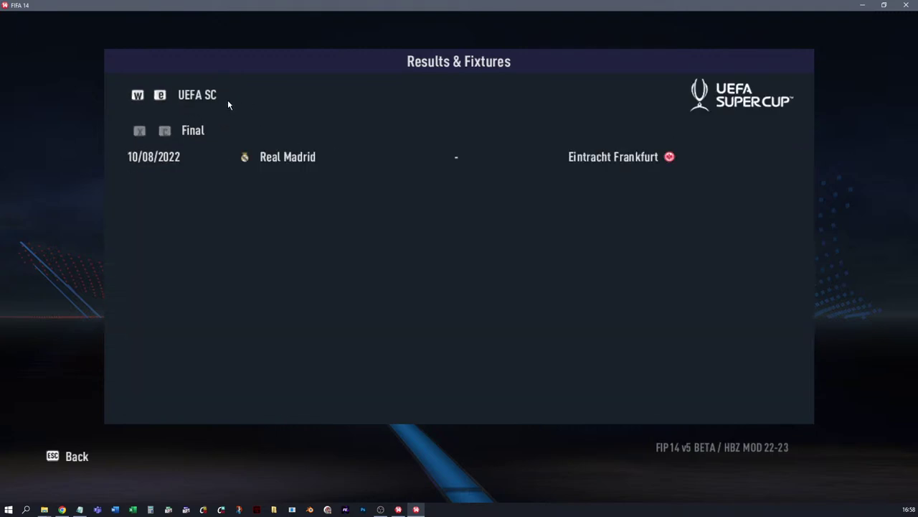
Step: Check the Europa League fixtures and examine the full Champions League Qualifying Round 2 list
{"action": "key", "text": "e"}
{"action": "key", "text": "e"}
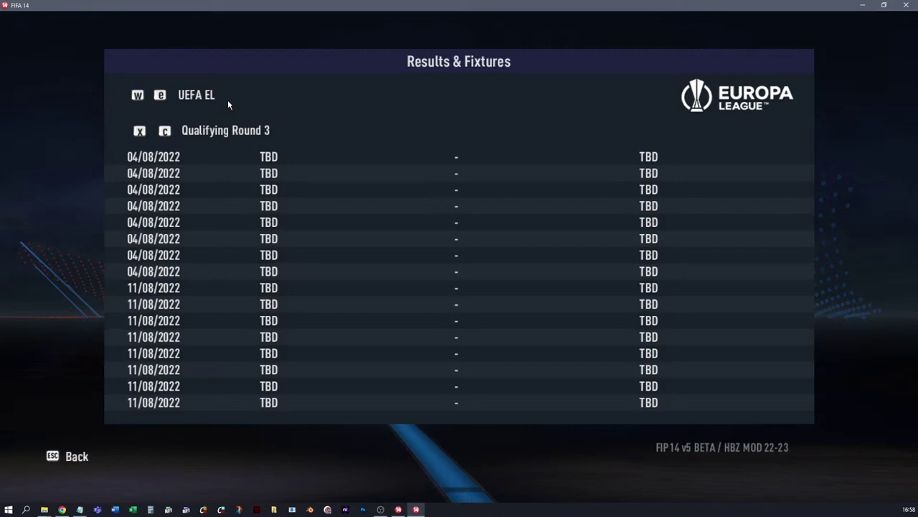
{"action": "key", "text": "w"}
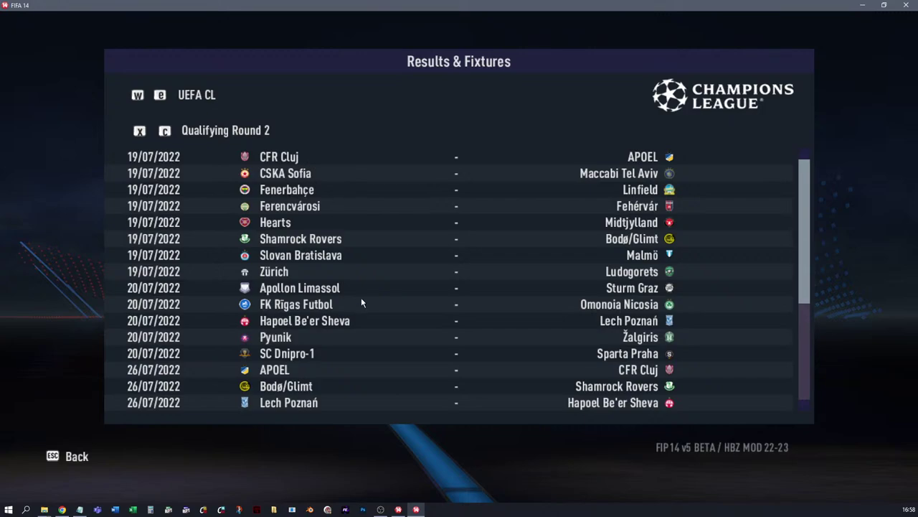
{"action": "left_click_drag", "start_coordinate": [805, 180], "coordinate": [793, 148]}
{"action": "left_click_drag", "start_coordinate": [805, 206], "coordinate": [807, 355]}
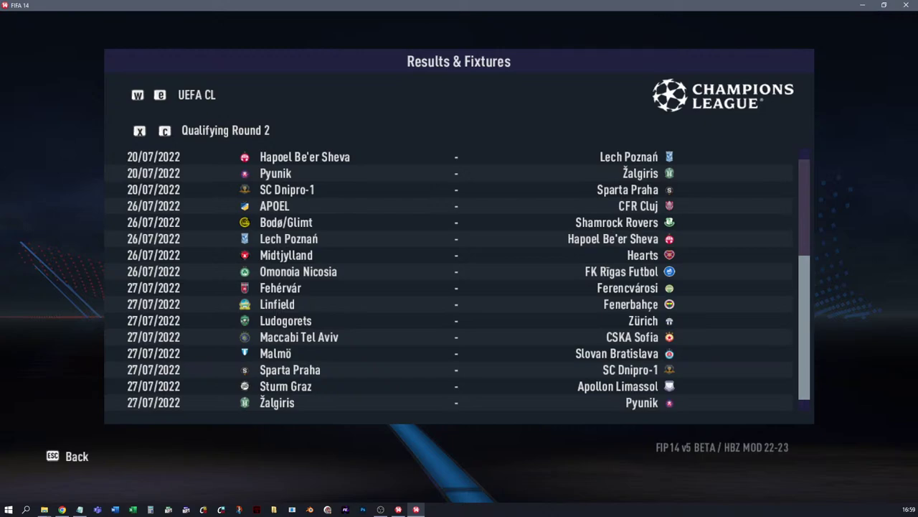
Step: Leave the fixtures and look through the career's Squad, Transfers, Office and Central sections
{"action": "key", "text": "Escape"}
{"action": "key", "text": "Down"}
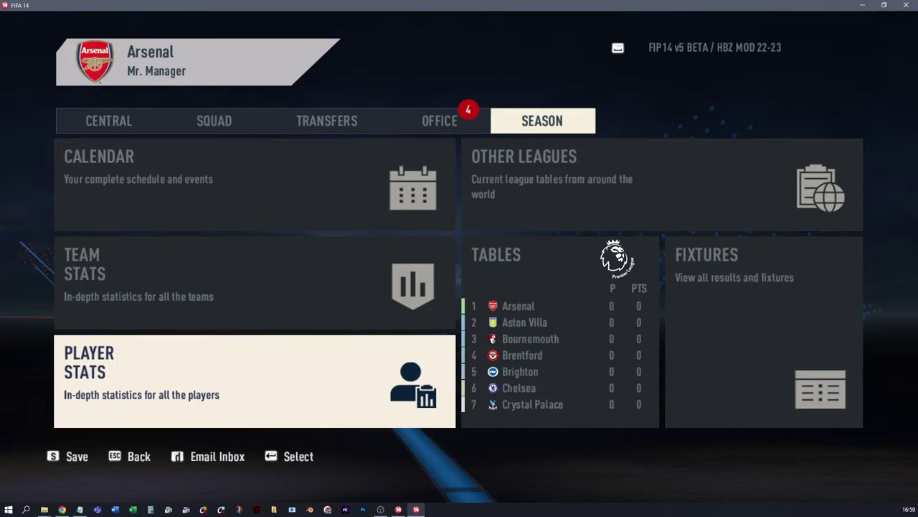
{"action": "key", "text": "Up"}
{"action": "key", "text": "Up"}
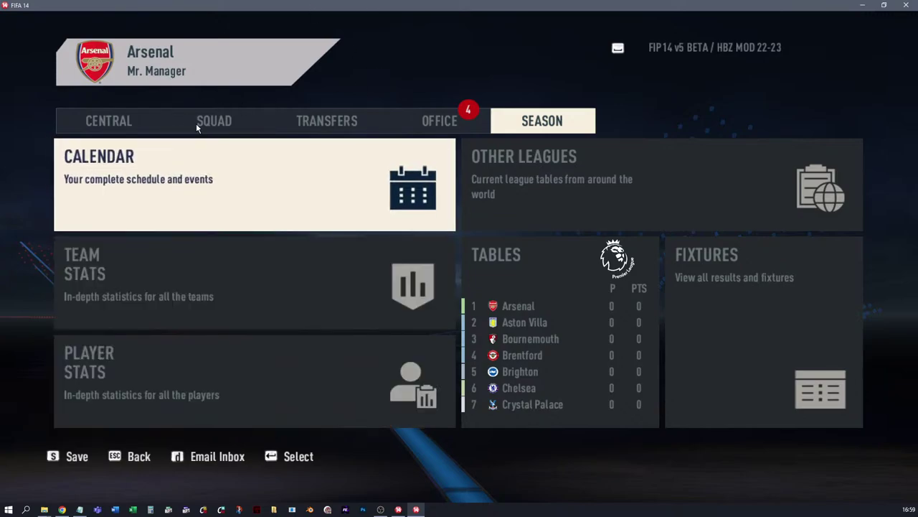
{"action": "left_click", "coordinate": [198, 123]}
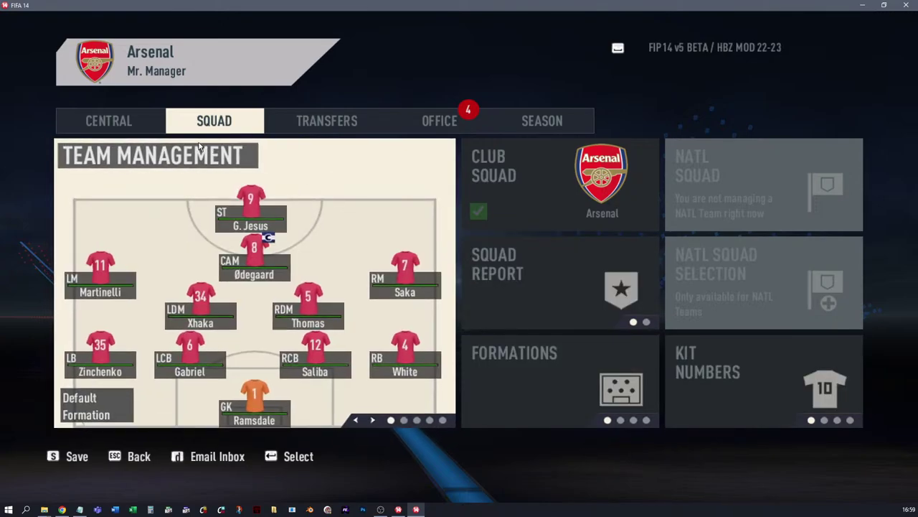
{"action": "left_click", "coordinate": [332, 117]}
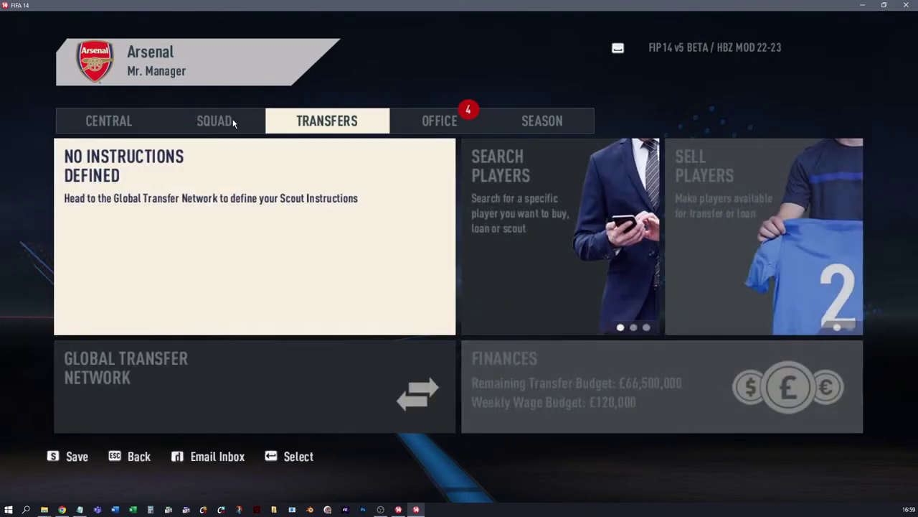
{"action": "left_click", "coordinate": [211, 119]}
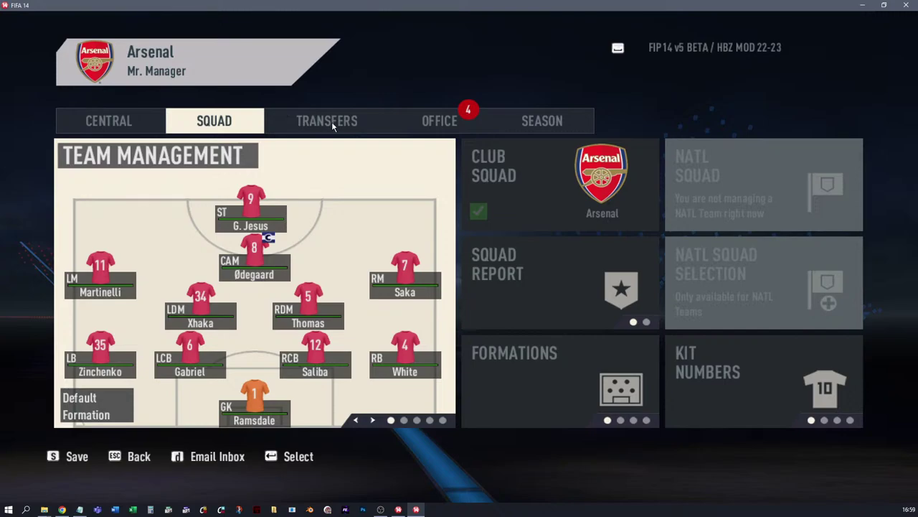
{"action": "left_click", "coordinate": [331, 121]}
{"action": "left_click", "coordinate": [440, 122]}
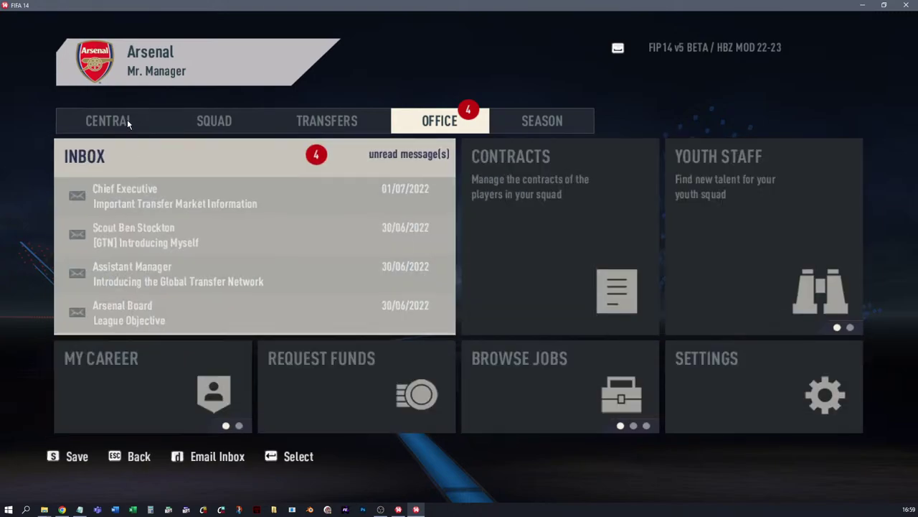
{"action": "left_click", "coordinate": [127, 120]}
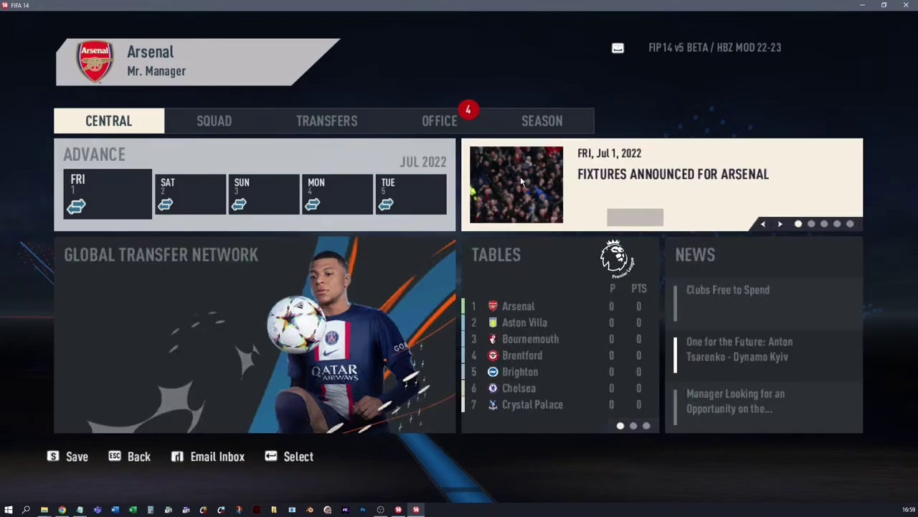
Step: Open Arsenal's Squad Report and view the player cards further down the list
{"action": "left_click", "coordinate": [226, 119]}
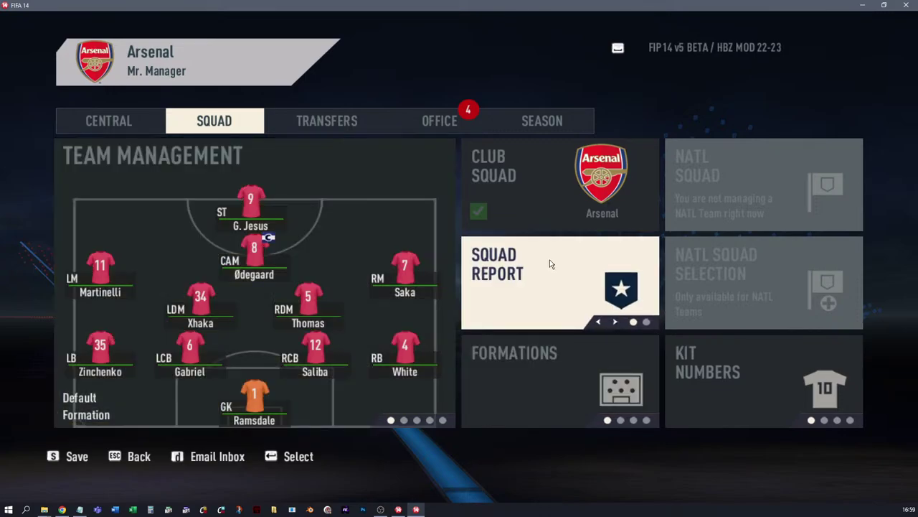
{"action": "left_click", "coordinate": [551, 272]}
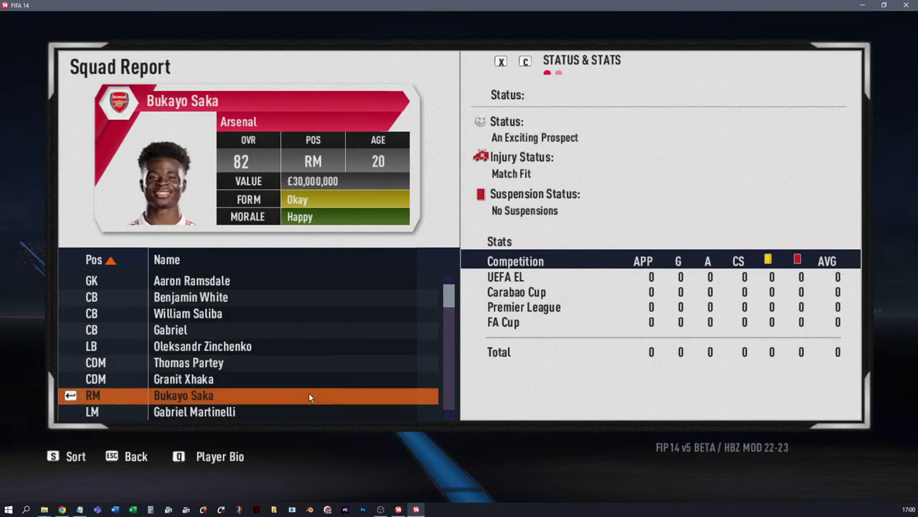
{"action": "left_click_drag", "start_coordinate": [447, 296], "coordinate": [449, 319]}
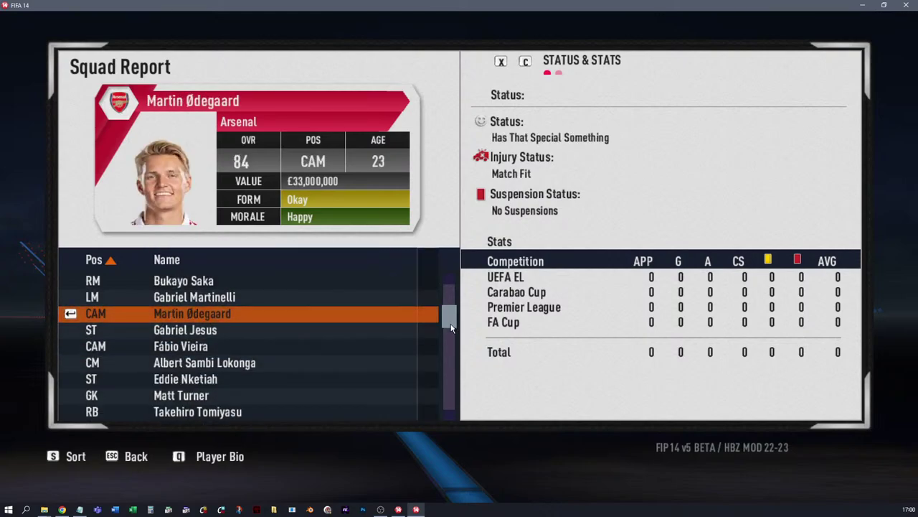
Step: Finish viewing the Squad Report and exit the Arsenal career without saving
{"action": "left_click_drag", "start_coordinate": [450, 323], "coordinate": [445, 260]}
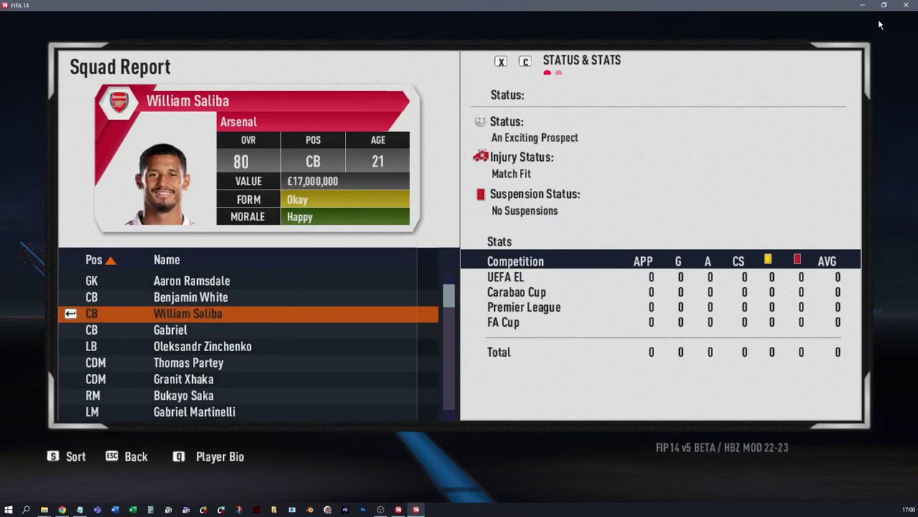
{"action": "key", "text": "Escape"}
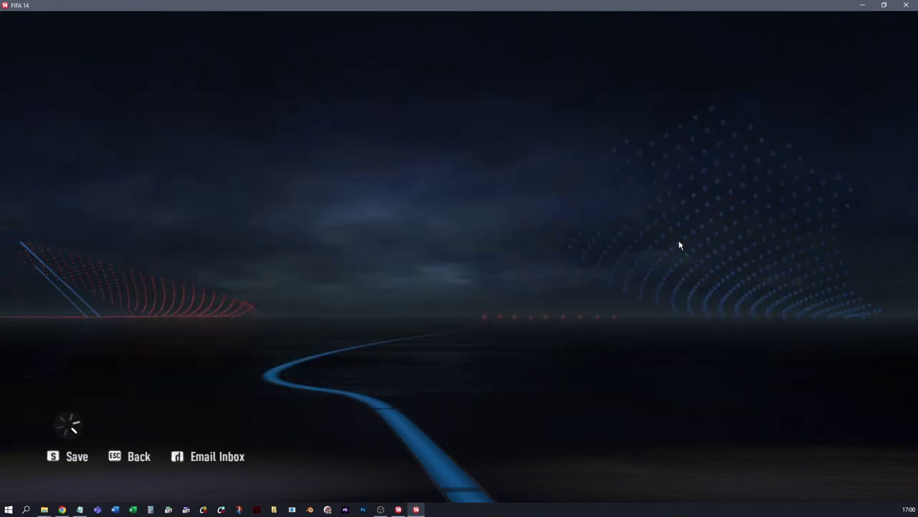
{"action": "key", "text": "Escape"}
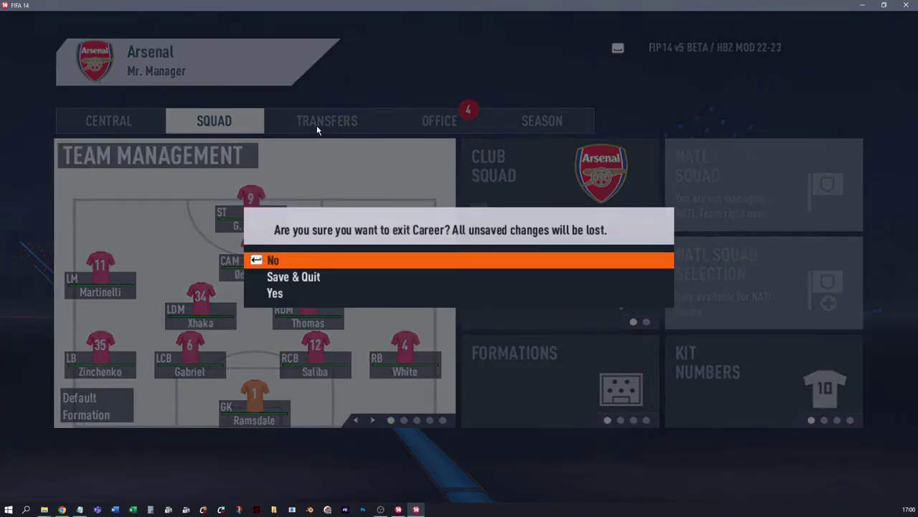
{"action": "key", "text": "Down"}
{"action": "key", "text": "Down"}
{"action": "key", "text": "Return"}
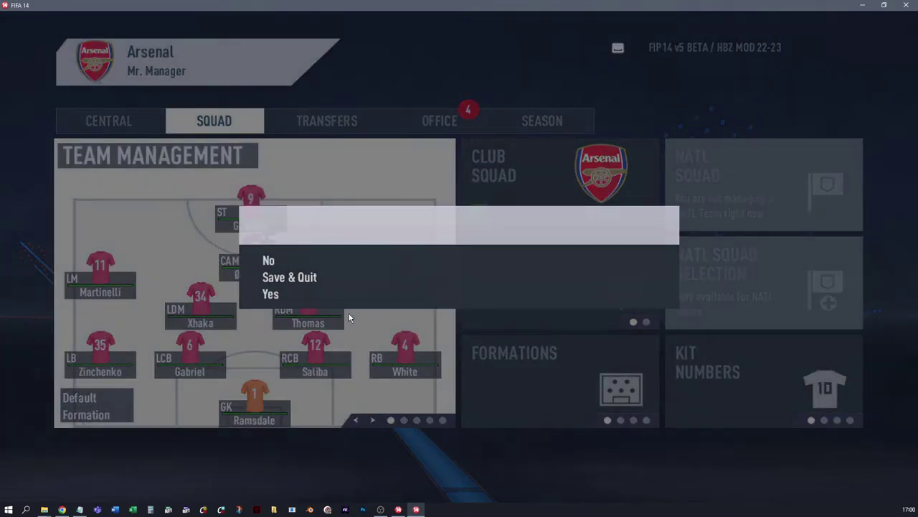
{"action": "left_click", "coordinate": [420, 285]}
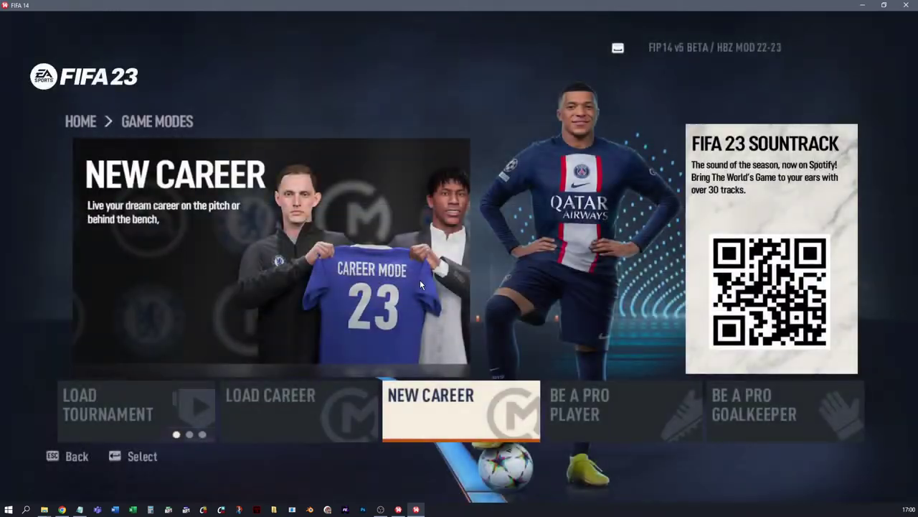
Step: Return from Game Modes to the home screen, quit the game and exit its launcher
{"action": "key", "text": "Escape"}
{"action": "key", "text": "Escape"}
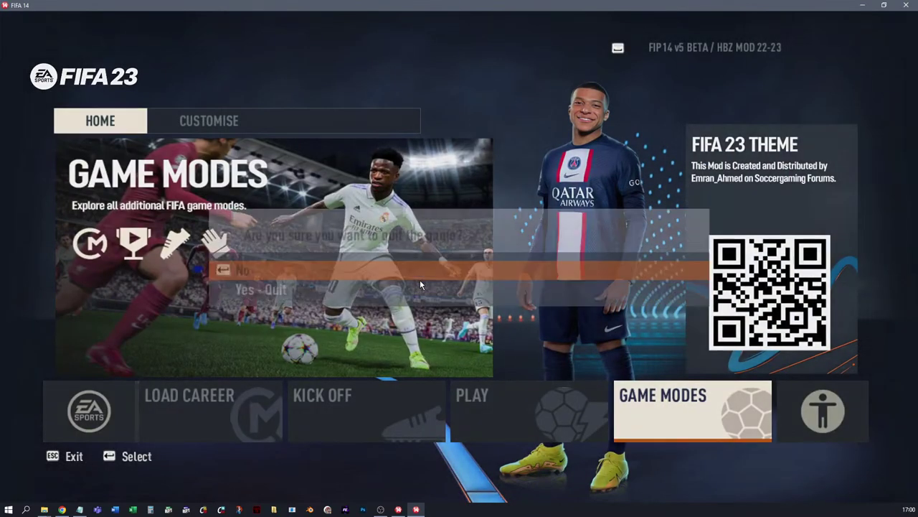
{"action": "left_click", "coordinate": [420, 285]}
{"action": "left_click", "coordinate": [183, 264]}
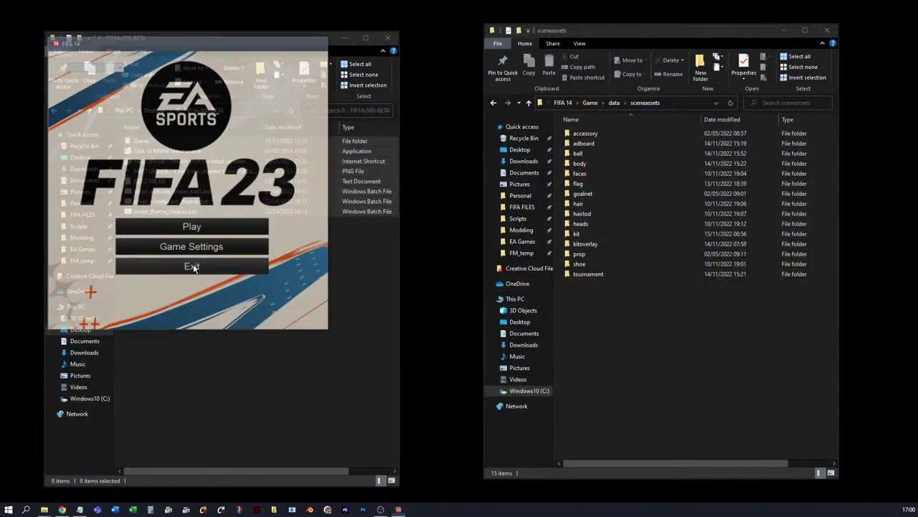
Step: Open the Game folder inside the FIFA 14 installation and launch FIP Tournament Manager.exe
{"action": "left_click", "coordinate": [564, 103]}
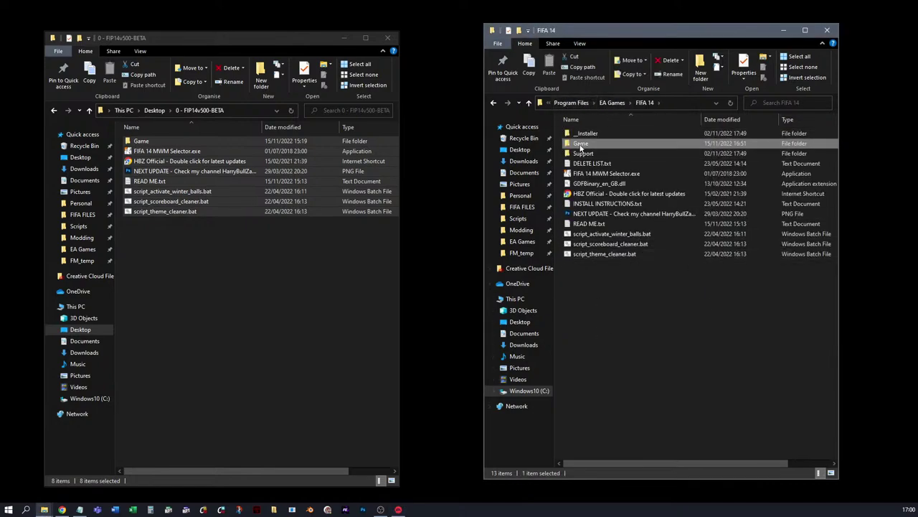
{"action": "double_click", "coordinate": [572, 145]}
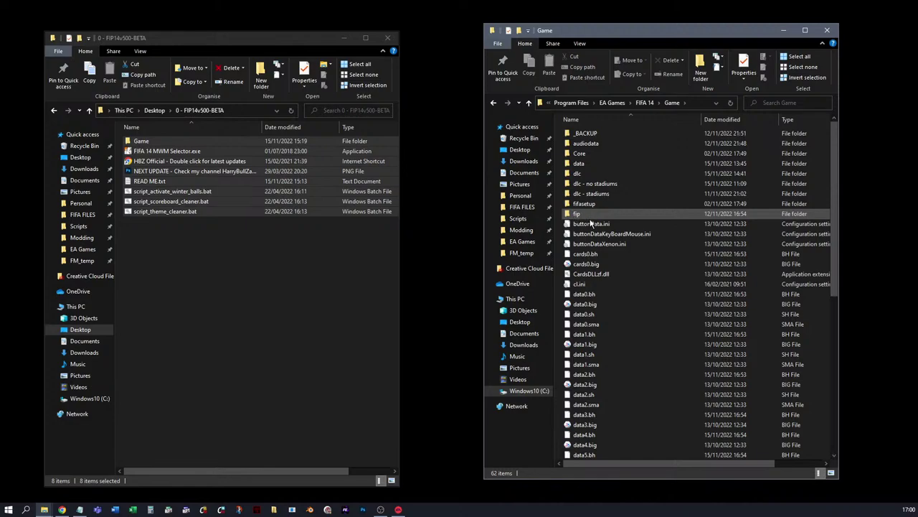
{"action": "scroll", "coordinate": [646, 365], "scroll_direction": "down", "scroll_amount": 10}
{"action": "left_click", "coordinate": [626, 404]}
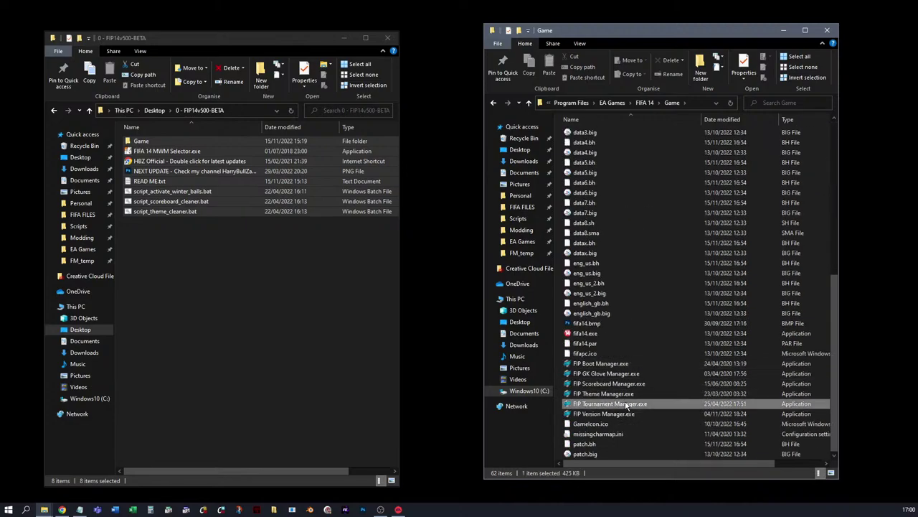
{"action": "double_click", "coordinate": [627, 404]}
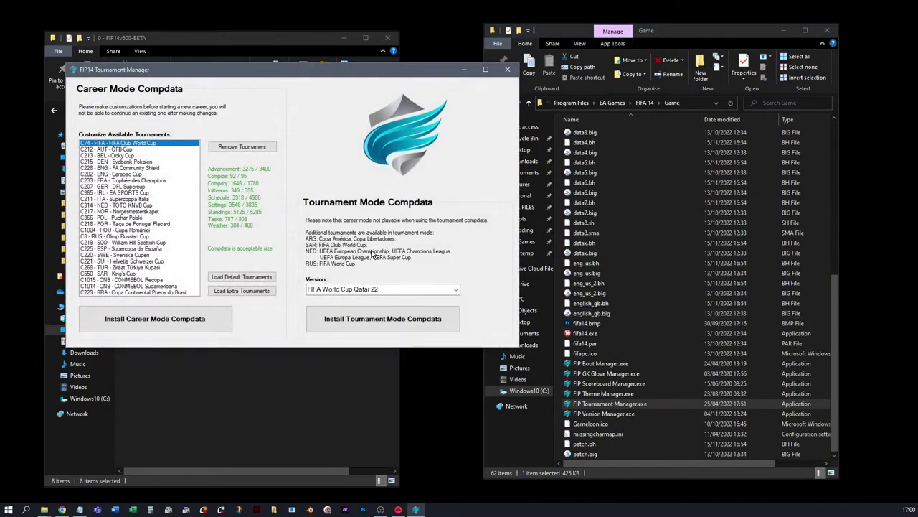
Step: Install the Tournament Mode Compdata with the FIFA World Cup Qatar 22 version and close the Tournament Manager
{"action": "left_click", "coordinate": [445, 290]}
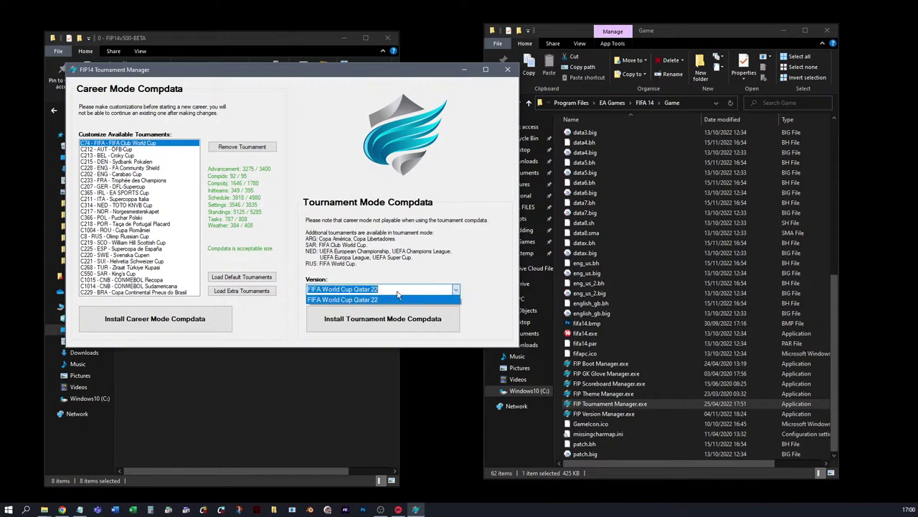
{"action": "left_click", "coordinate": [415, 297]}
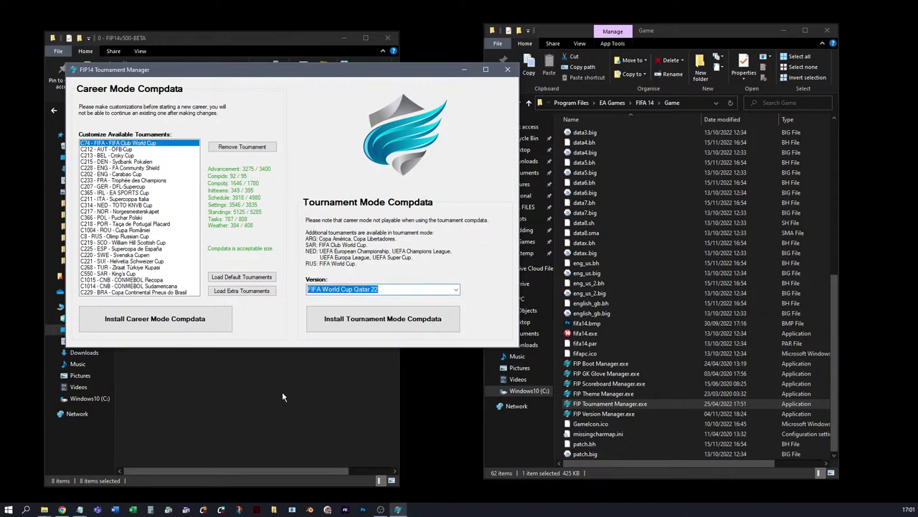
{"action": "left_click", "coordinate": [416, 321]}
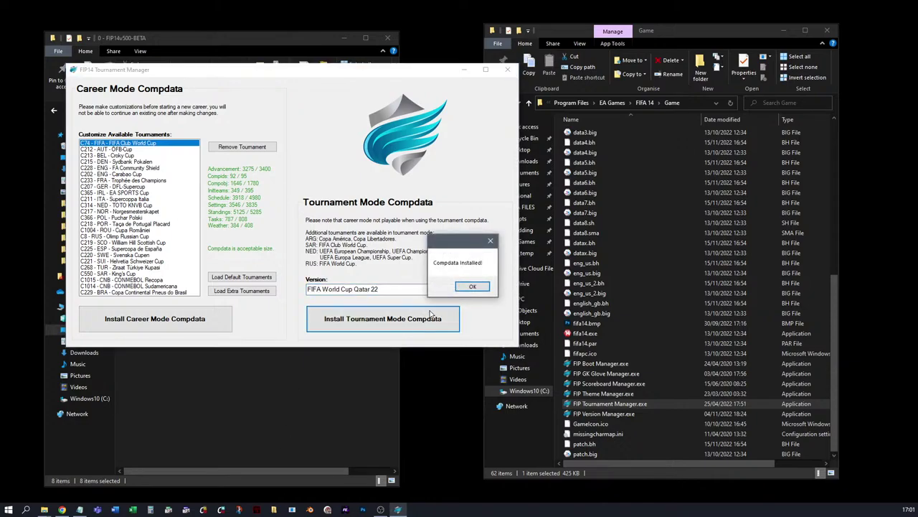
{"action": "left_click", "coordinate": [481, 289]}
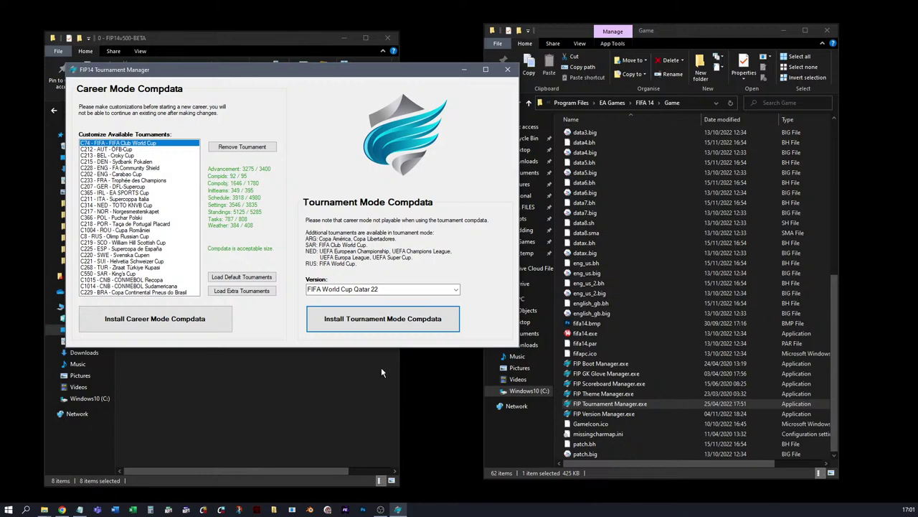
{"action": "left_click", "coordinate": [400, 318]}
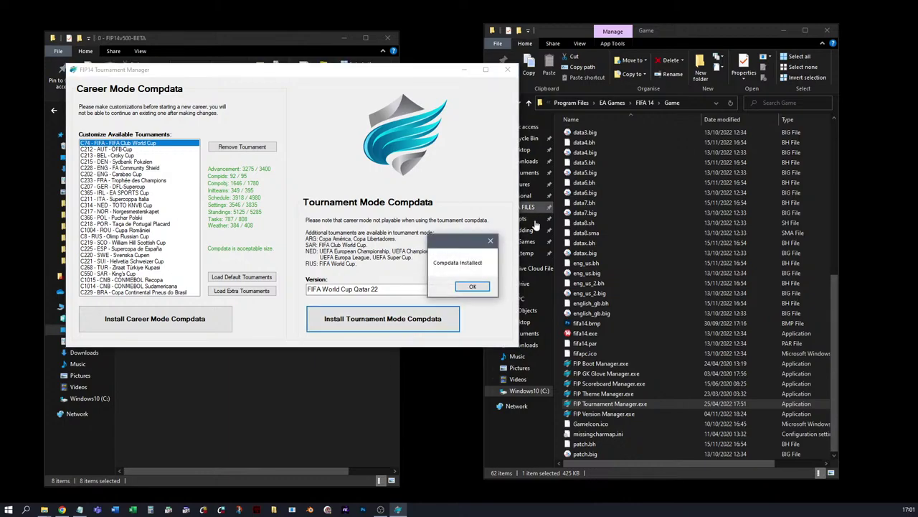
{"action": "left_click", "coordinate": [471, 286]}
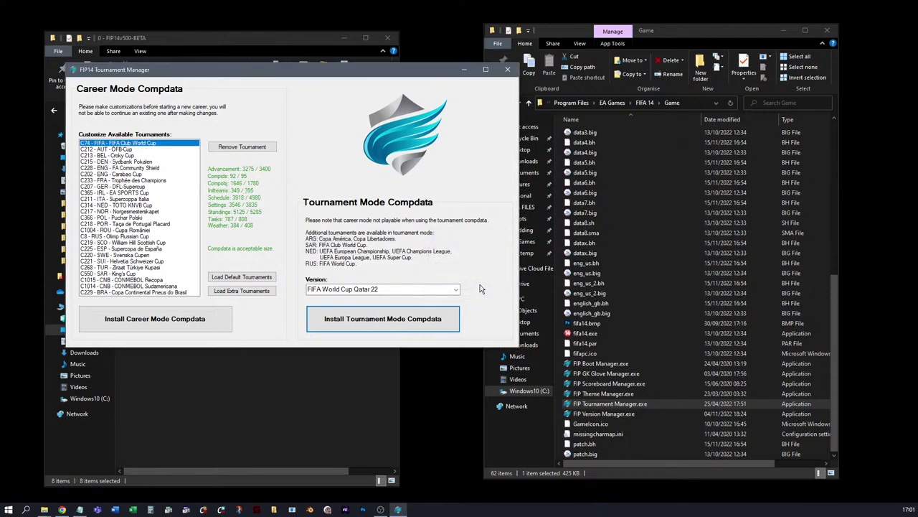
{"action": "left_click", "coordinate": [508, 69]}
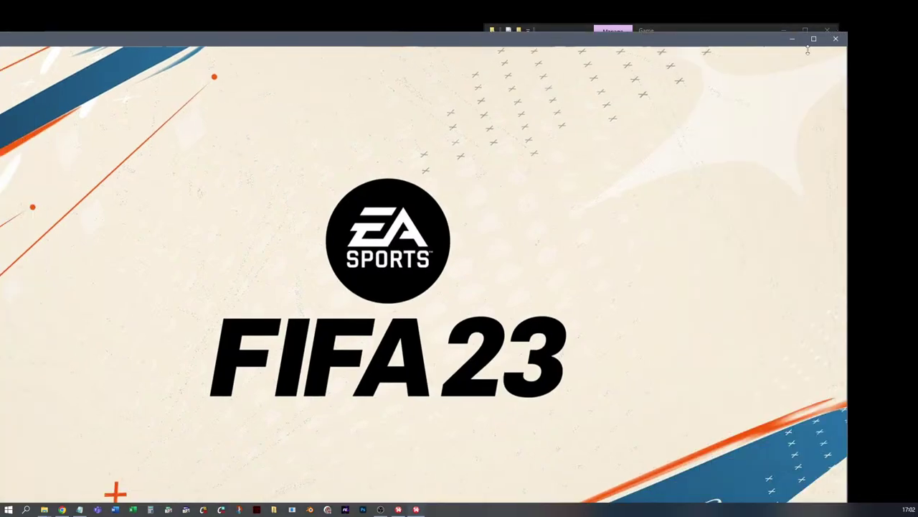
Step: Maximize the relaunched game window, accept English as the language and proceed past the title screen and server notice
{"action": "left_click", "coordinate": [814, 39]}
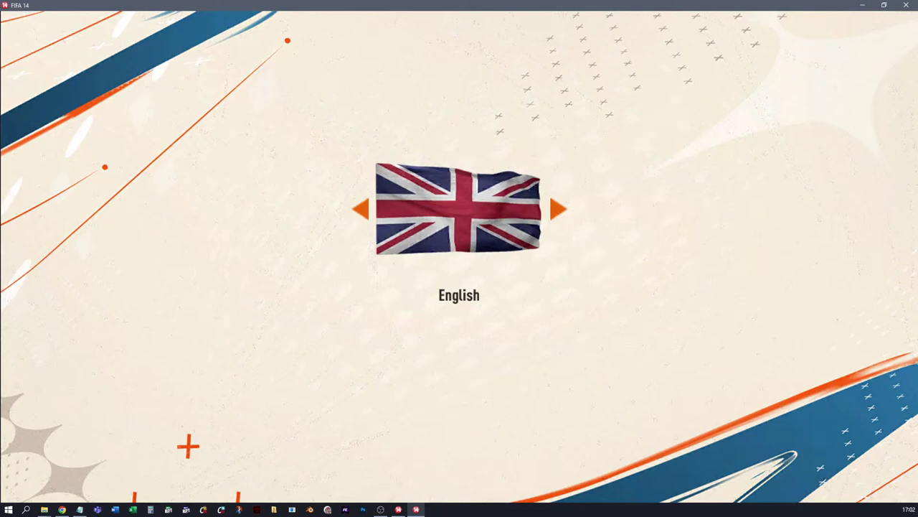
{"action": "key", "text": "Return"}
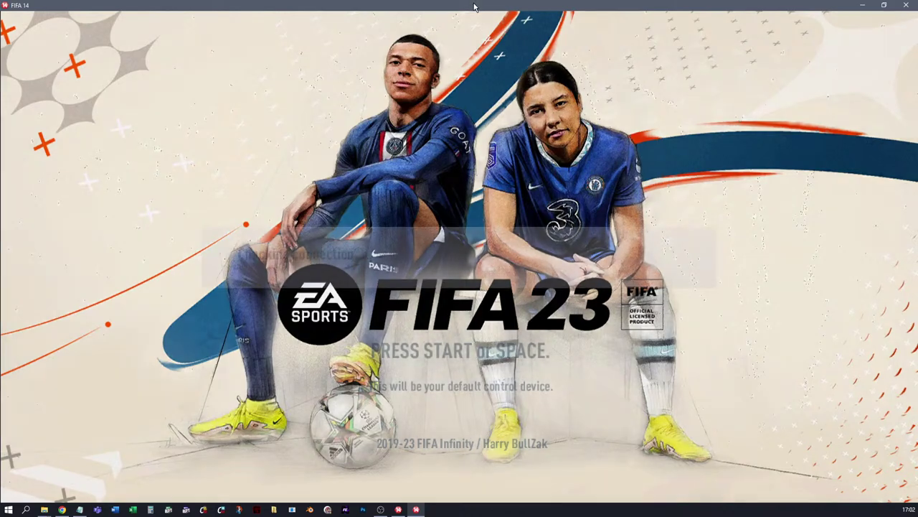
{"action": "key", "text": "space"}
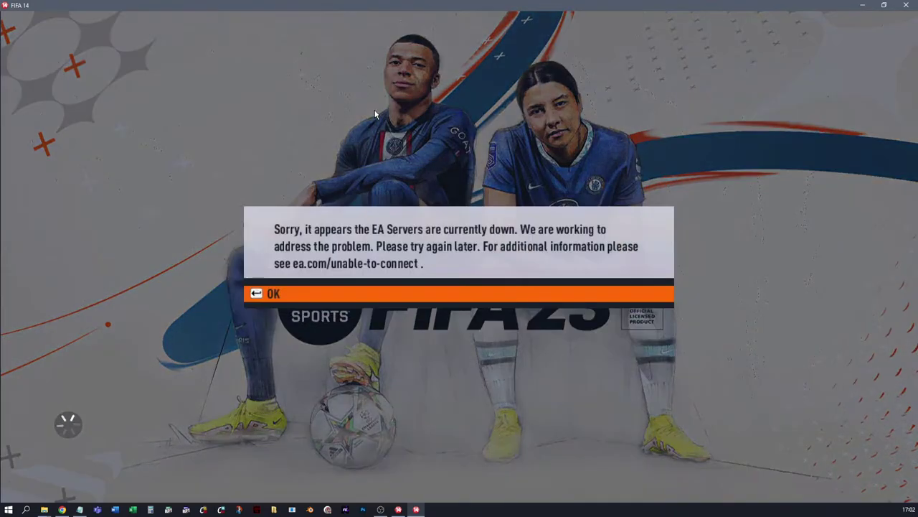
{"action": "key", "text": "Return"}
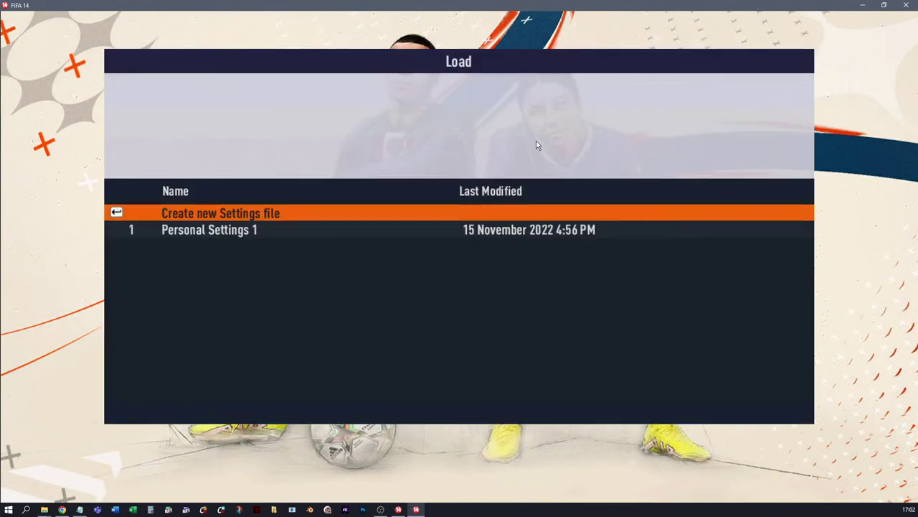
{"action": "key", "text": "Down"}
{"action": "key", "text": "Up"}
{"action": "key", "text": "Return"}
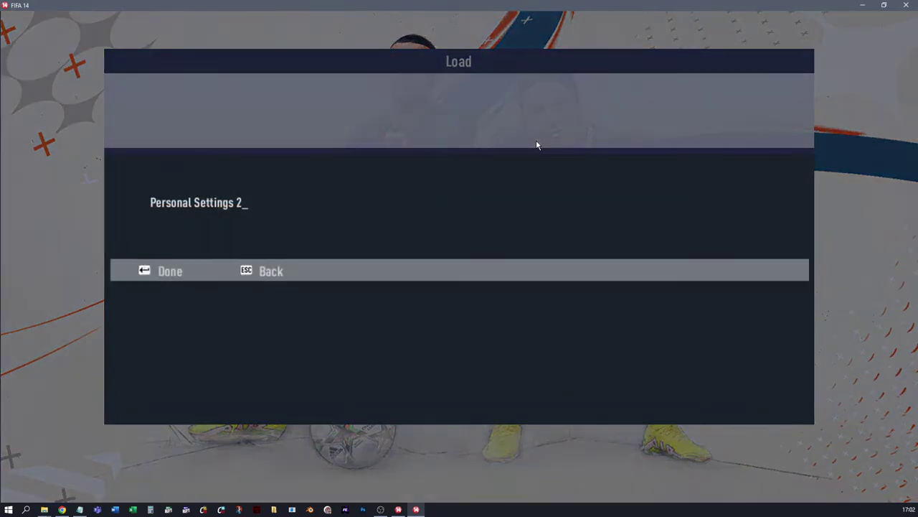
{"action": "key", "text": "Escape"}
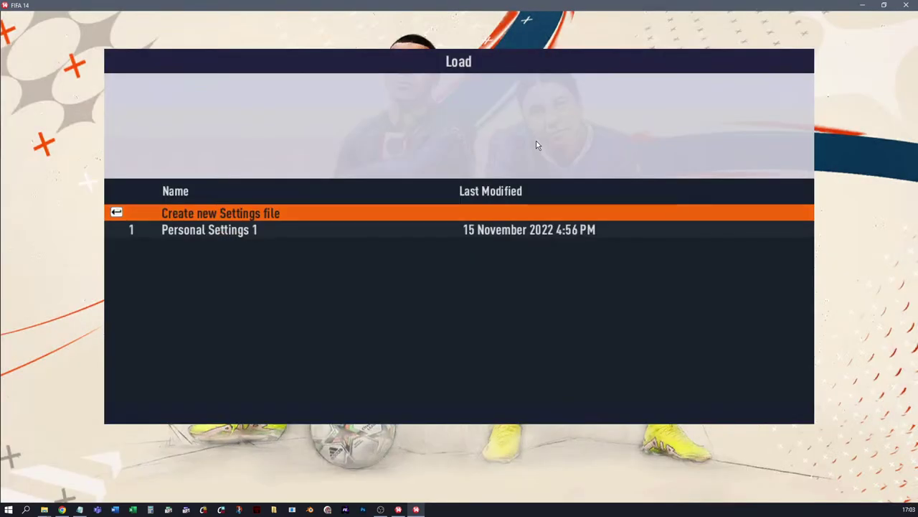
Step: Load the Personal Settings 1 file and continue to the home screen
{"action": "key", "text": "Down"}
{"action": "key", "text": "Return"}
{"action": "key", "text": "Return"}
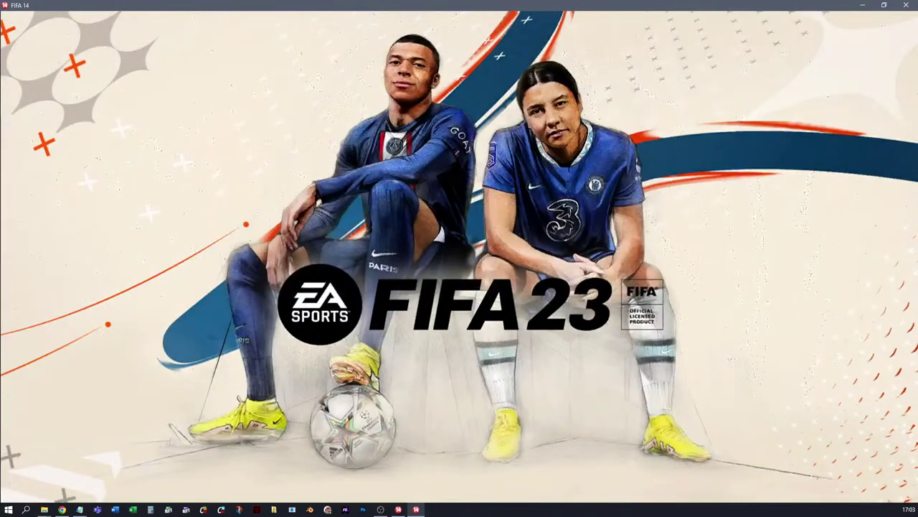
{"action": "key", "text": "Return"}
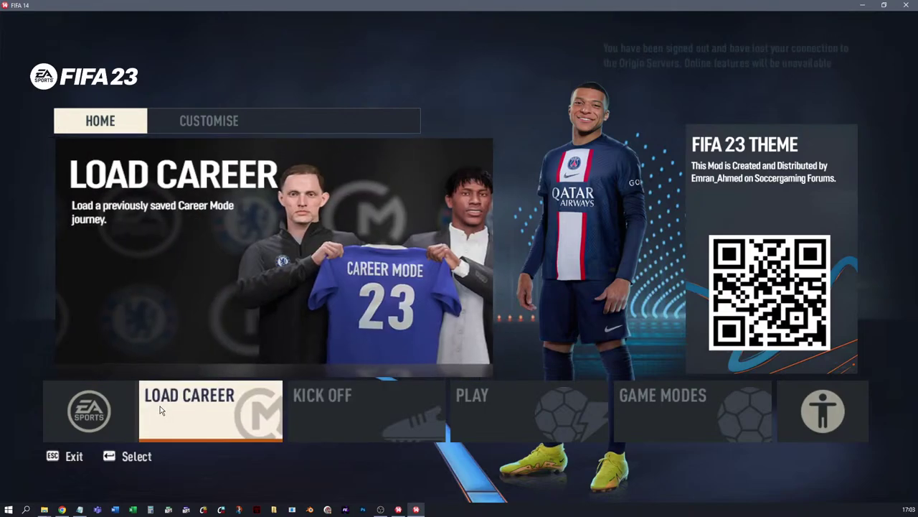
Step: Try to load a saved career from the home screen and dismiss the message
{"action": "left_click", "coordinate": [160, 408]}
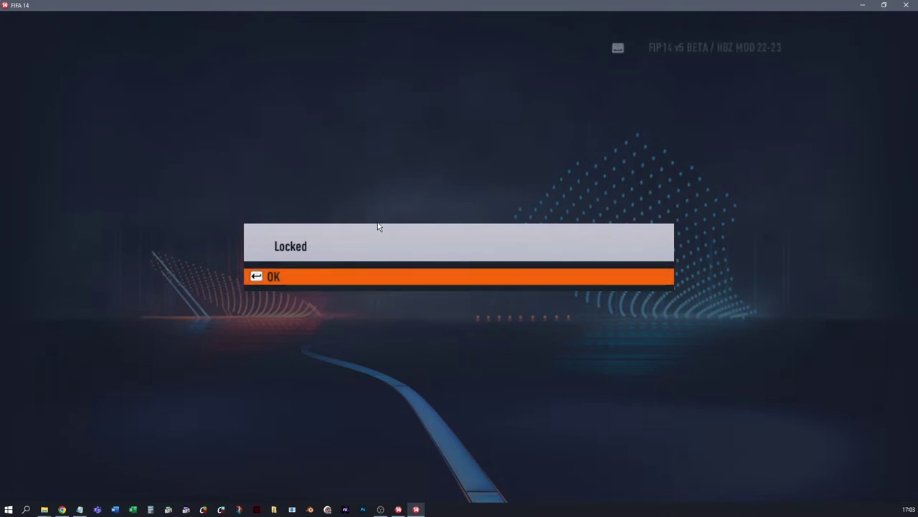
{"action": "key", "text": "Return"}
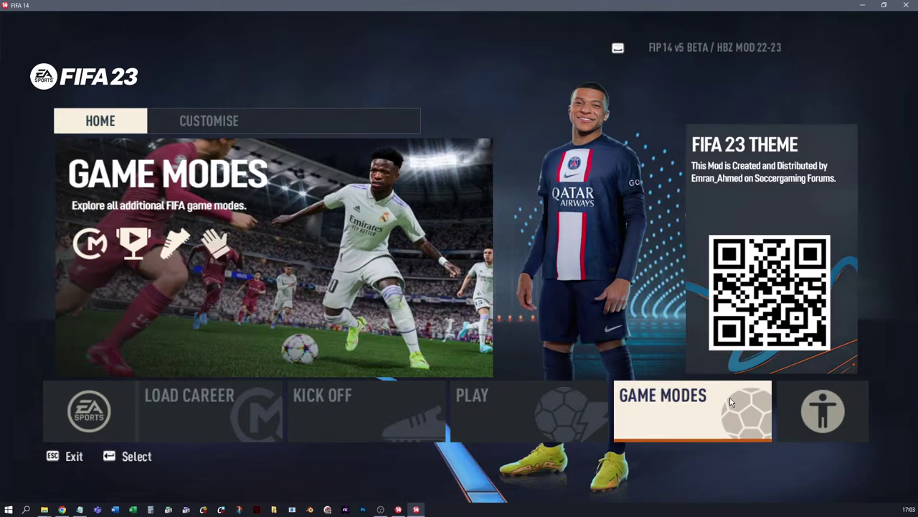
Step: Enter Game Modes and open the tournament selection through the third option of the tournament tile
{"action": "left_click", "coordinate": [731, 402]}
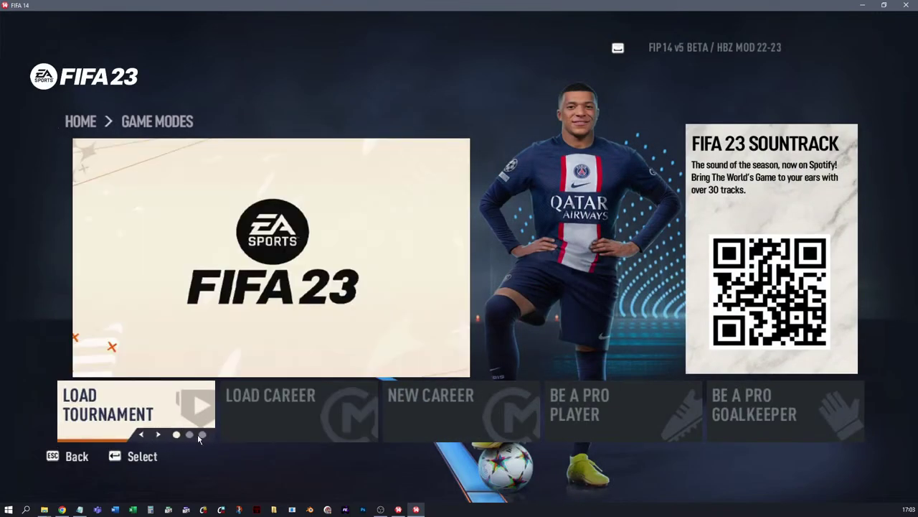
{"action": "left_click", "coordinate": [189, 434]}
{"action": "left_click", "coordinate": [202, 434]}
{"action": "left_click", "coordinate": [181, 406]}
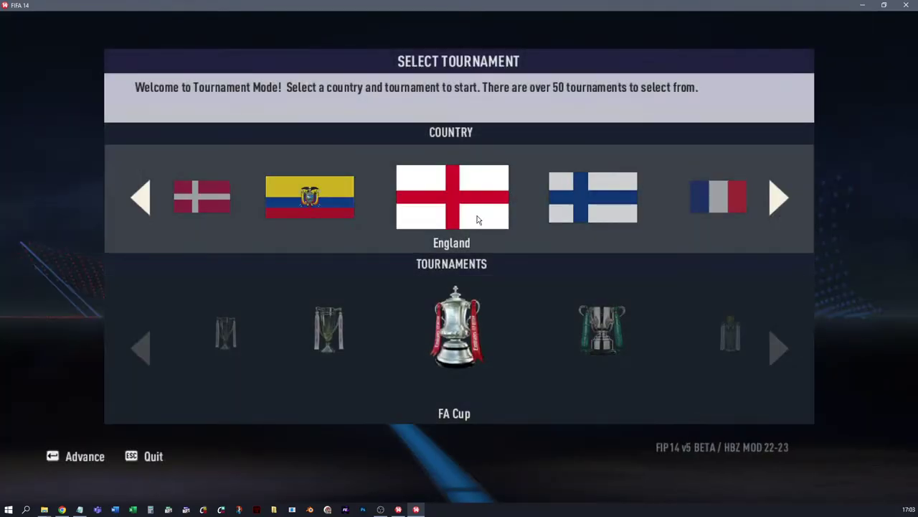
Step: Choose Russia as the tournament country and enter its World Cup tournament
{"action": "key", "text": "Right"}
{"action": "key", "text": "Right"}
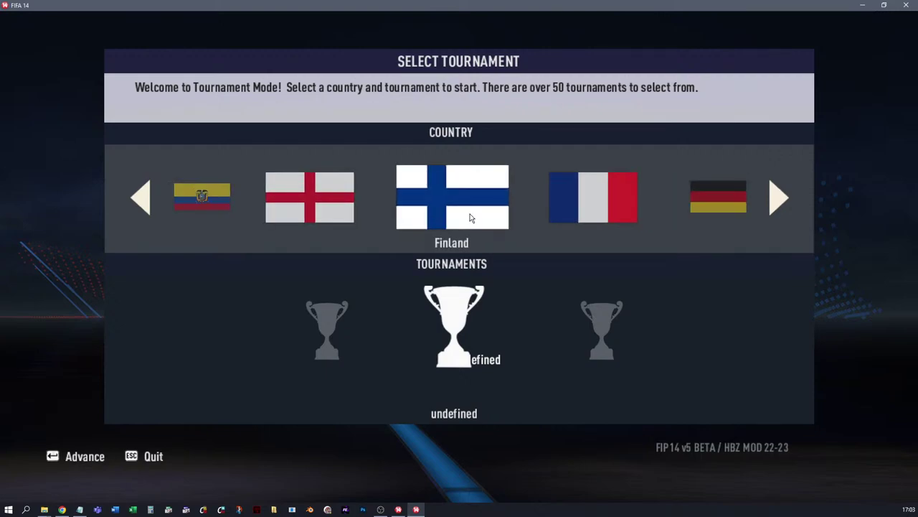
{"action": "key", "text": "Right"}
{"action": "key", "text": "Right"}
{"action": "key", "text": "Right"}
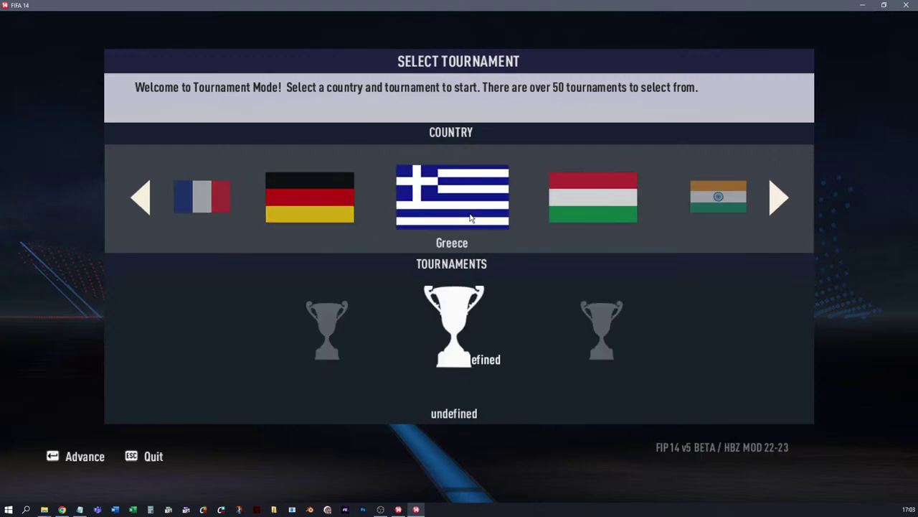
{"action": "key", "text": "Right"}
{"action": "key", "text": "Right"}
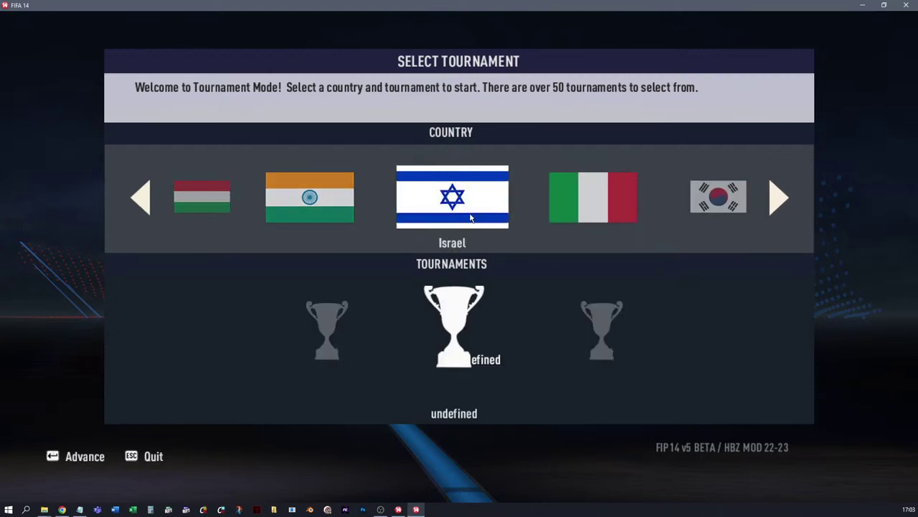
{"action": "left_click", "coordinate": [769, 185]}
{"action": "left_click", "coordinate": [769, 185]}
{"action": "left_click", "coordinate": [769, 185]}
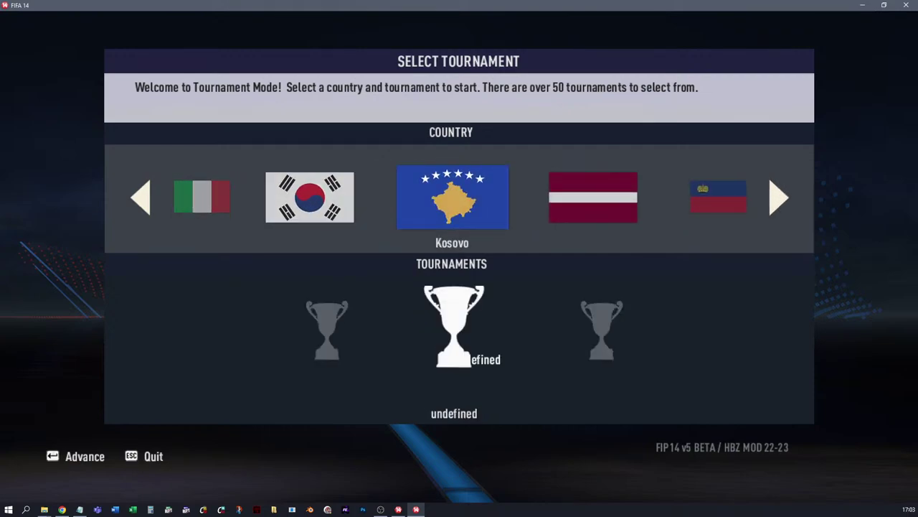
{"action": "left_click", "coordinate": [768, 185]}
{"action": "left_click", "coordinate": [768, 184]}
{"action": "left_click", "coordinate": [768, 184]}
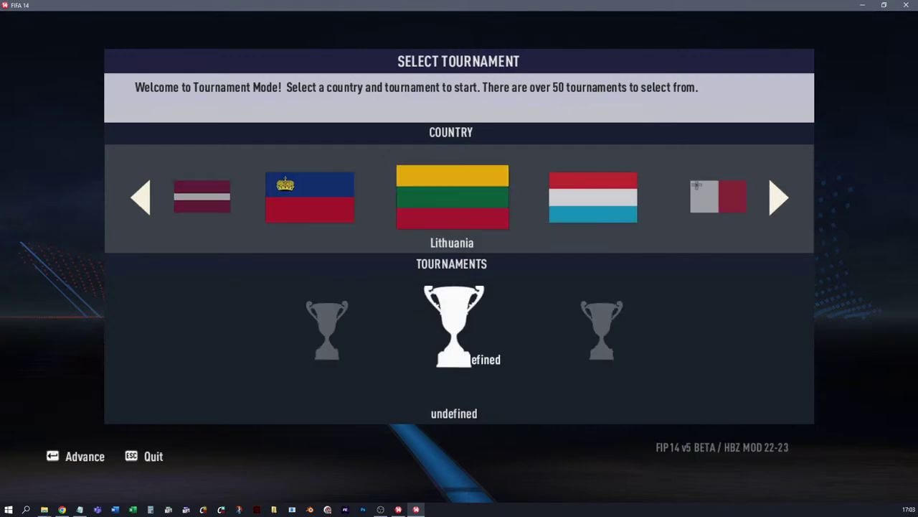
{"action": "left_click", "coordinate": [768, 184]}
{"action": "left_click", "coordinate": [768, 184]}
{"action": "left_click", "coordinate": [768, 184]}
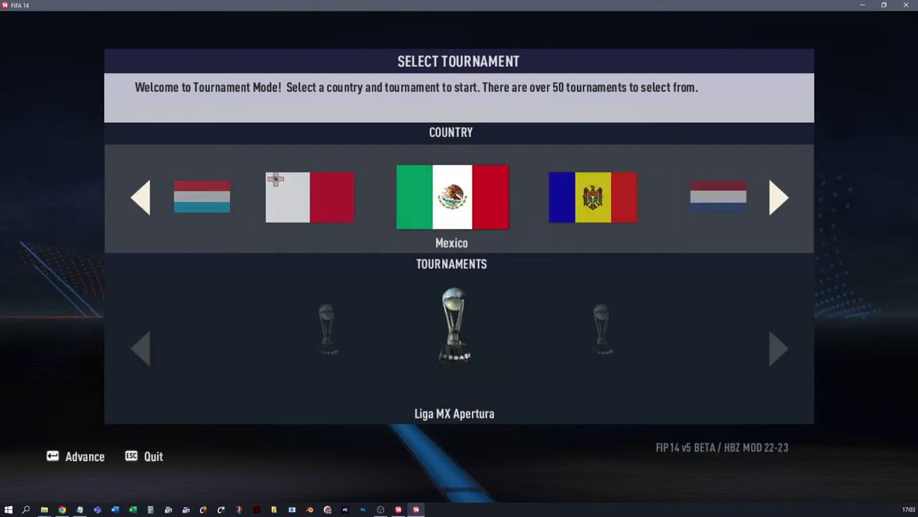
{"action": "left_click", "coordinate": [768, 185]}
{"action": "left_click", "coordinate": [769, 185]}
{"action": "left_click", "coordinate": [768, 184]}
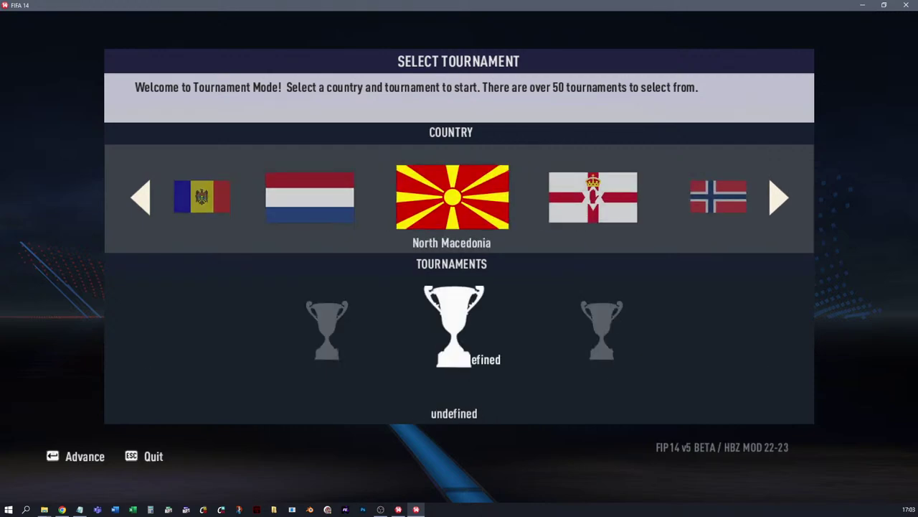
{"action": "left_click", "coordinate": [769, 185]}
{"action": "left_click", "coordinate": [768, 184]}
{"action": "left_click", "coordinate": [768, 185]}
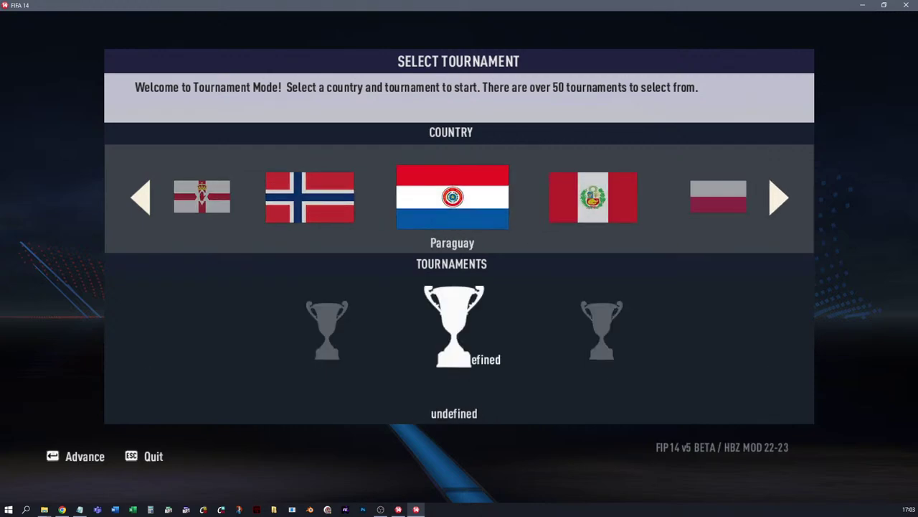
{"action": "left_click", "coordinate": [768, 184]}
{"action": "left_click", "coordinate": [768, 185]}
{"action": "left_click", "coordinate": [768, 184]}
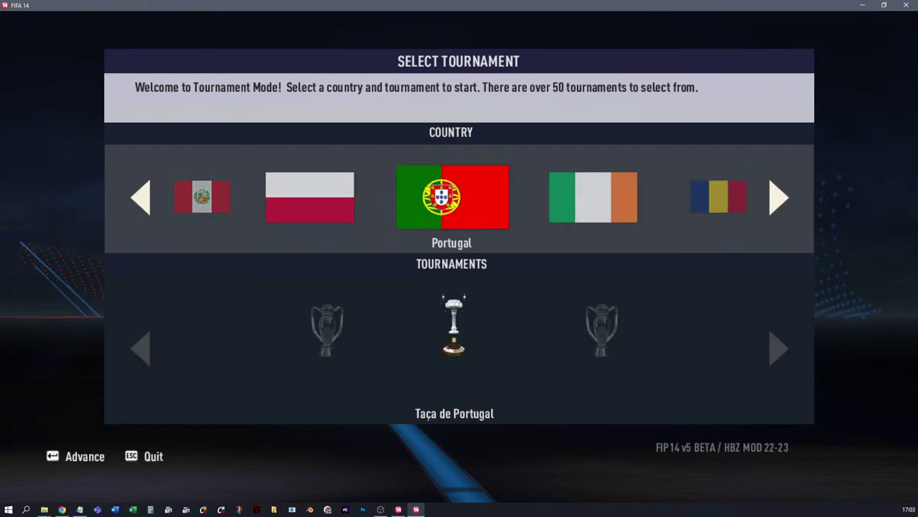
{"action": "left_click", "coordinate": [769, 184]}
{"action": "left_click", "coordinate": [768, 185]}
{"action": "left_click", "coordinate": [768, 184]}
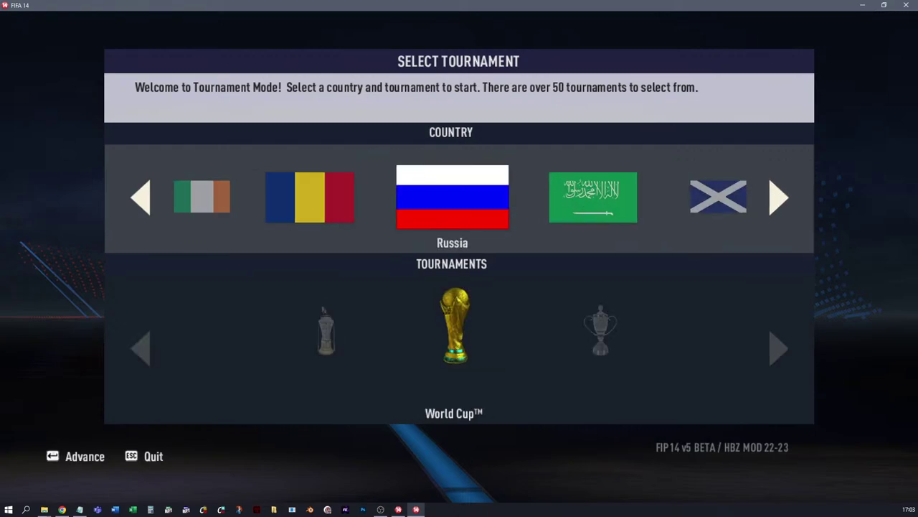
{"action": "left_click", "coordinate": [768, 184]}
{"action": "left_click", "coordinate": [768, 184]}
{"action": "key", "text": "Left"}
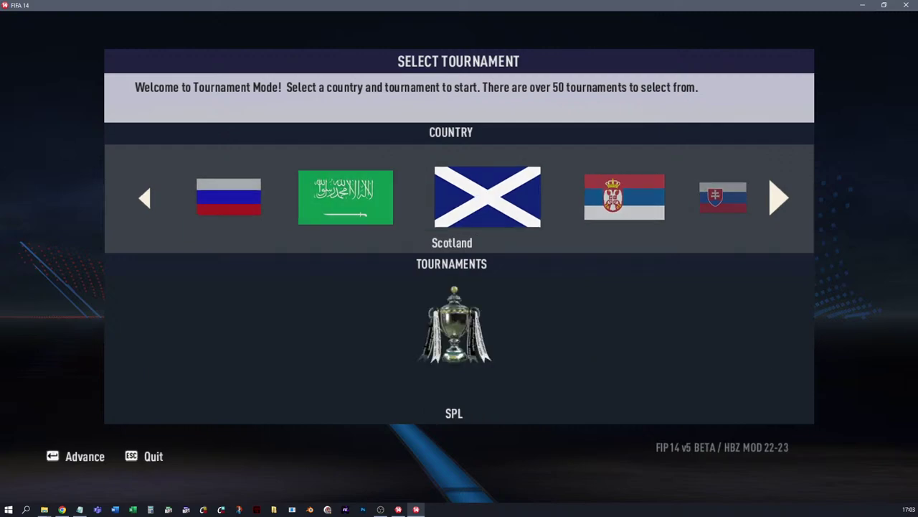
{"action": "key", "text": "Left"}
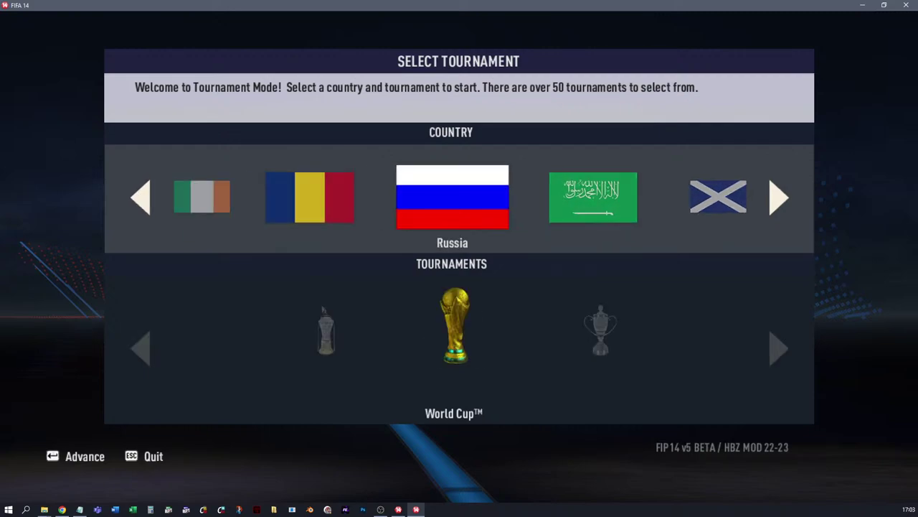
{"action": "key", "text": "Return"}
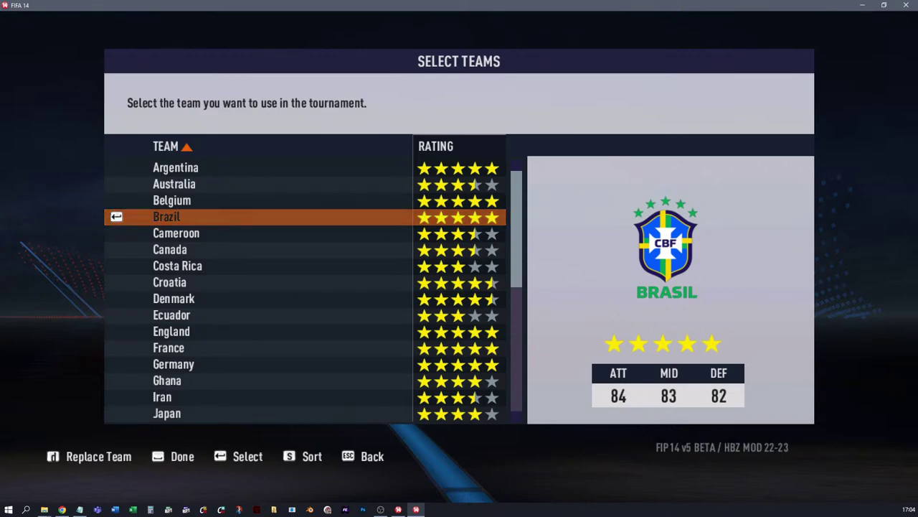
Step: Examine the list of participating World Cup national teams with their badges and ratings
{"action": "key", "text": "Up"}
{"action": "key", "text": "Up"}
{"action": "key", "text": "Up"}
{"action": "key", "text": "Up"}
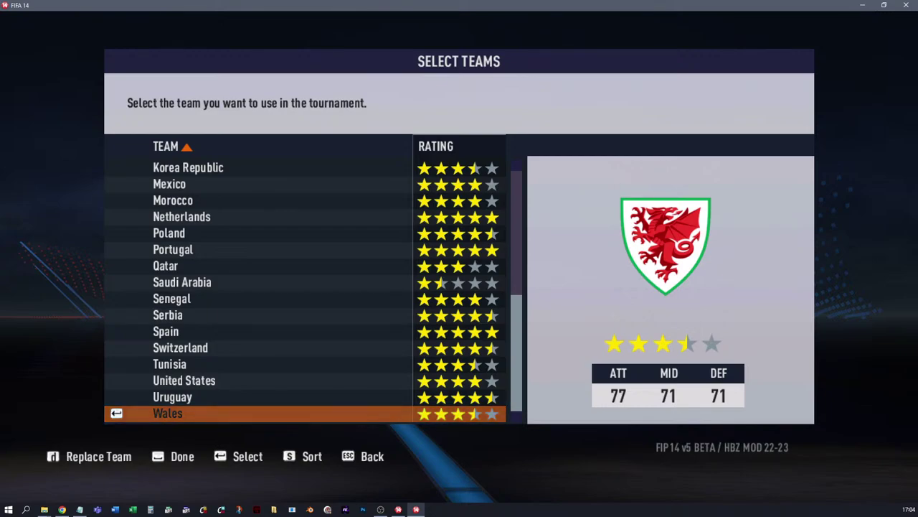
{"action": "key", "text": "Up"}
{"action": "key", "text": "Up"}
{"action": "key", "text": "Up"}
{"action": "key", "text": "Up"}
{"action": "key", "text": "Up"}
{"action": "key", "text": "Up"}
{"action": "key", "text": "Up"}
{"action": "key", "text": "Up"}
{"action": "key", "text": "Up"}
{"action": "key", "text": "Up"}
{"action": "key", "text": "Up"}
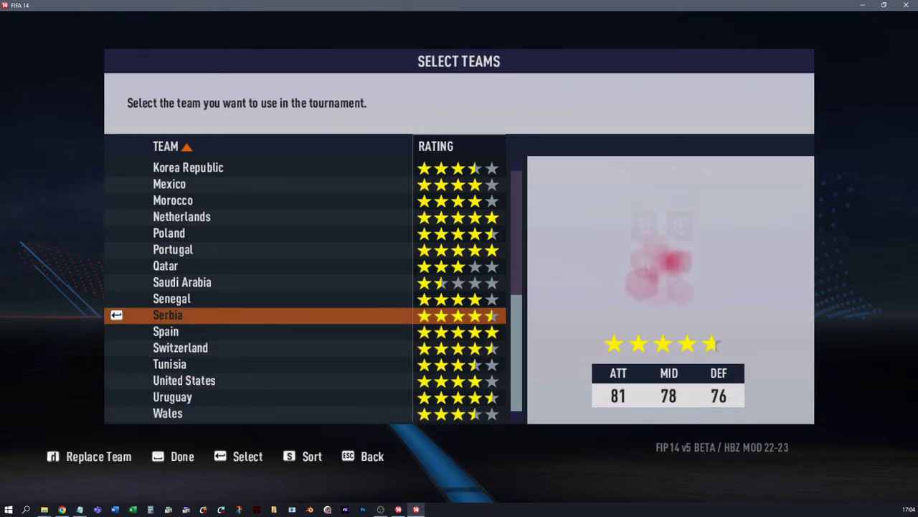
{"action": "key", "text": "Up"}
{"action": "key", "text": "Up"}
{"action": "key", "text": "Up"}
{"action": "key", "text": "Up"}
{"action": "key", "text": "Up"}
{"action": "key", "text": "Up"}
{"action": "key", "text": "Up"}
{"action": "key", "text": "Up"}
{"action": "key", "text": "Up"}
{"action": "key", "text": "Up"}
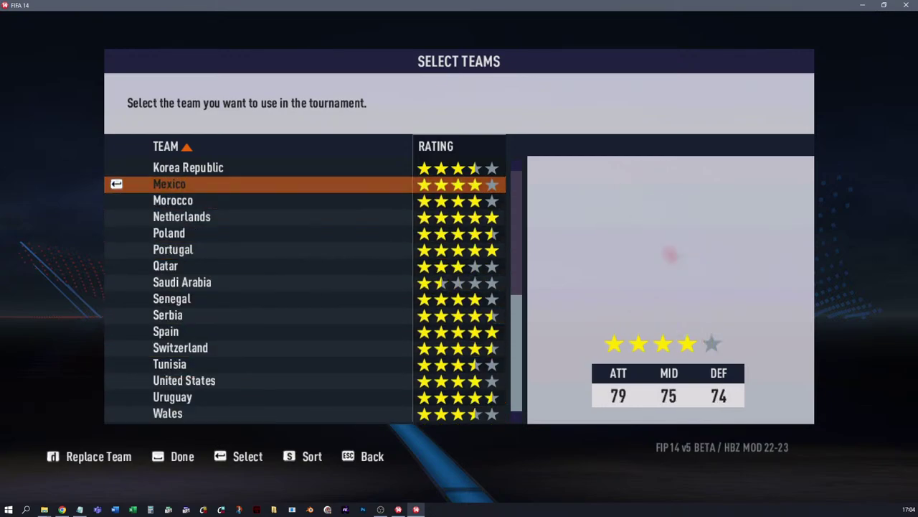
{"action": "key", "text": "Up"}
{"action": "key", "text": "Up"}
{"action": "key", "text": "Up"}
{"action": "key", "text": "Up"}
{"action": "key", "text": "Up"}
{"action": "key", "text": "Up"}
{"action": "key", "text": "Up"}
{"action": "key", "text": "Up"}
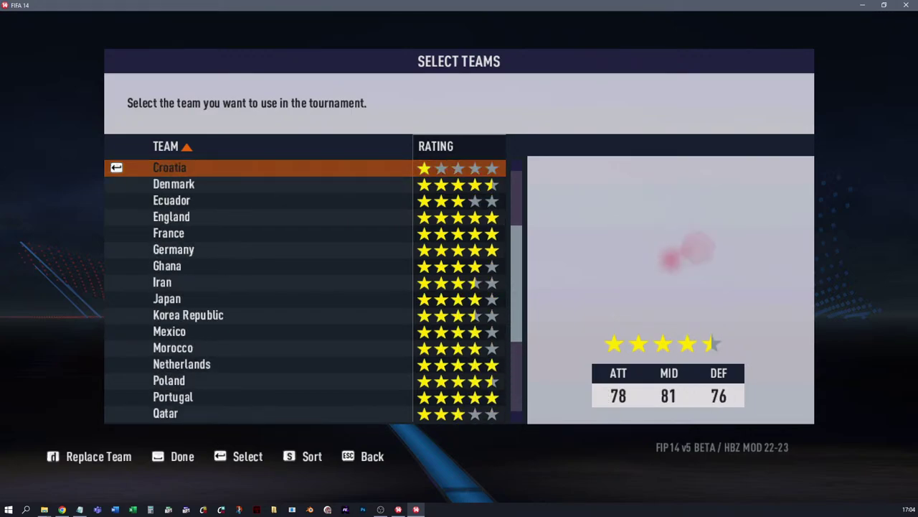
{"action": "key", "text": "Up"}
{"action": "key", "text": "Up"}
{"action": "key", "text": "Up"}
{"action": "key", "text": "Up"}
{"action": "key", "text": "Up"}
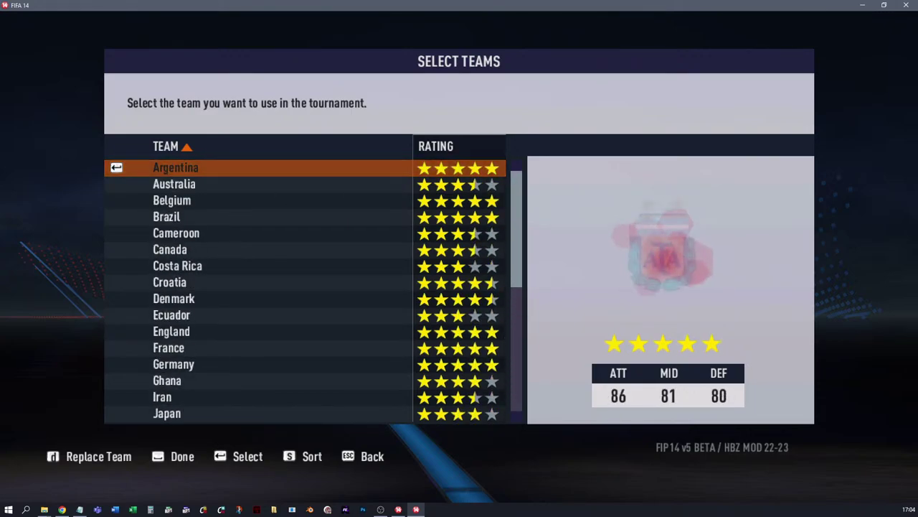
{"action": "key", "text": "Up"}
{"action": "key", "text": "Up"}
{"action": "key", "text": "Up"}
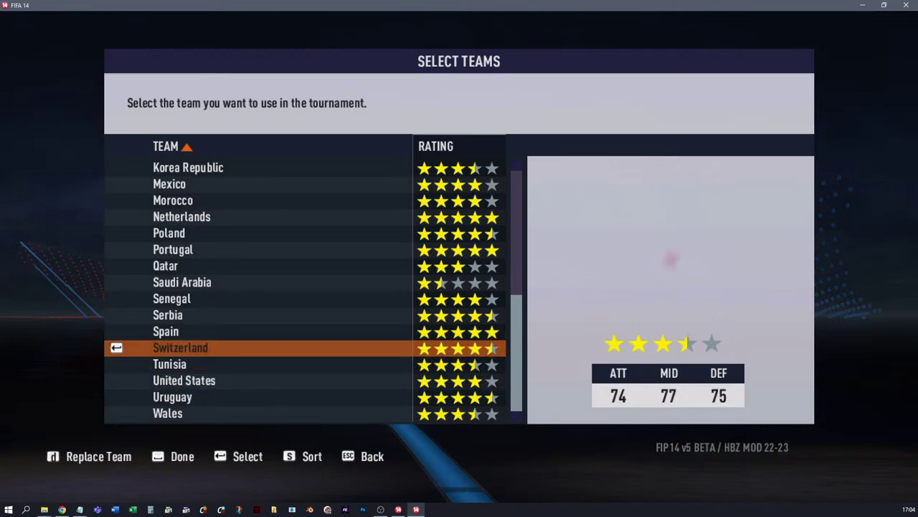
{"action": "key", "text": "Up"}
{"action": "key", "text": "Up"}
{"action": "key", "text": "Up"}
{"action": "key", "text": "Up"}
{"action": "key", "text": "Up"}
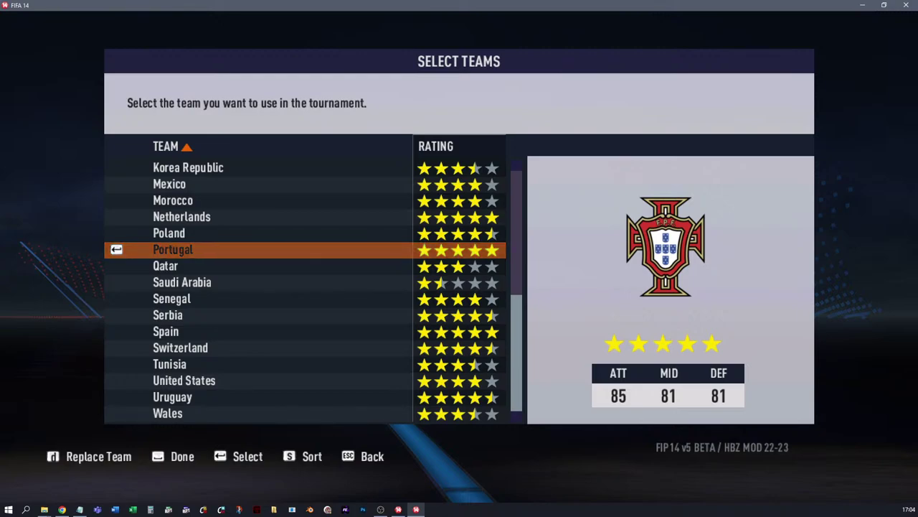
{"action": "key", "text": "Up"}
{"action": "key", "text": "Up"}
{"action": "key", "text": "Up"}
{"action": "key", "text": "Up"}
{"action": "key", "text": "Up"}
{"action": "key", "text": "Up"}
{"action": "key", "text": "Up"}
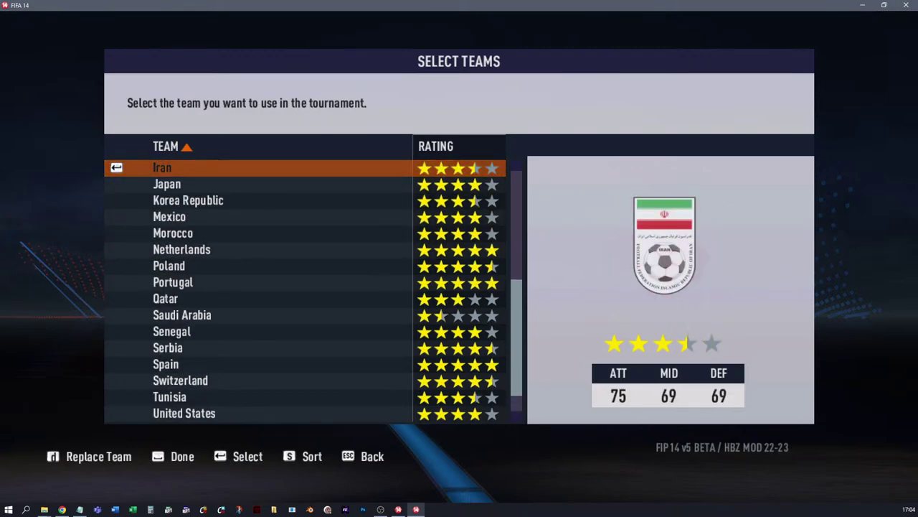
{"action": "key", "text": "Down"}
{"action": "key", "text": "Down"}
{"action": "key", "text": "Down"}
{"action": "key", "text": "Up"}
{"action": "key", "text": "Up"}
{"action": "key", "text": "Up"}
{"action": "key", "text": "Up"}
{"action": "key", "text": "Up"}
{"action": "key", "text": "Up"}
{"action": "key", "text": "Up"}
{"action": "key", "text": "Up"}
{"action": "key", "text": "Up"}
{"action": "key", "text": "Up"}
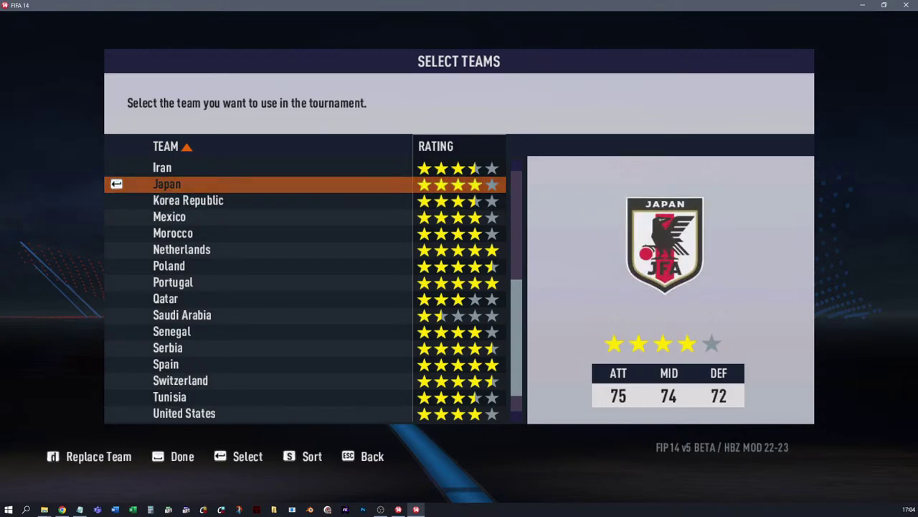
{"action": "key", "text": "Down"}
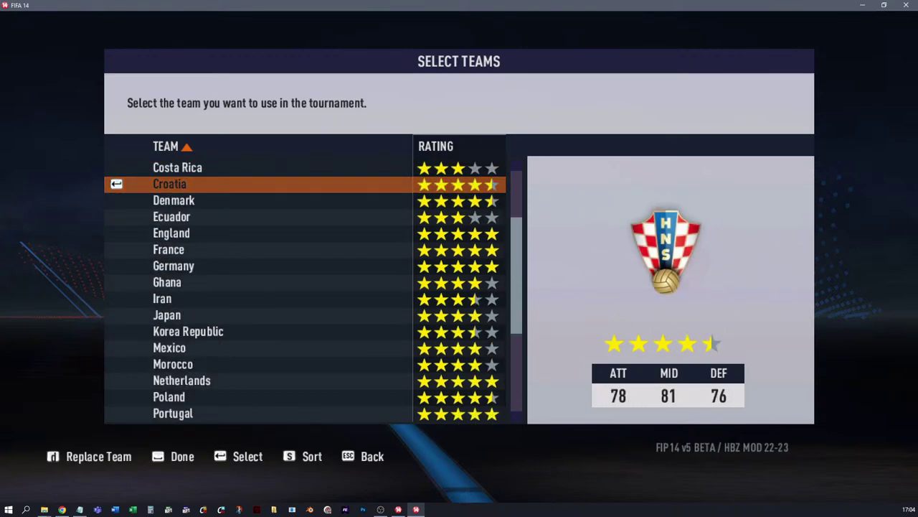
Step: Select Brazil as the team to use, finish the team selection and create a new tournament save
{"action": "key", "text": "Up"}
{"action": "key", "text": "Up"}
{"action": "key", "text": "Up"}
{"action": "key", "text": "Up"}
{"action": "key", "text": "Up"}
{"action": "key", "text": "Down"}
{"action": "key", "text": "Return"}
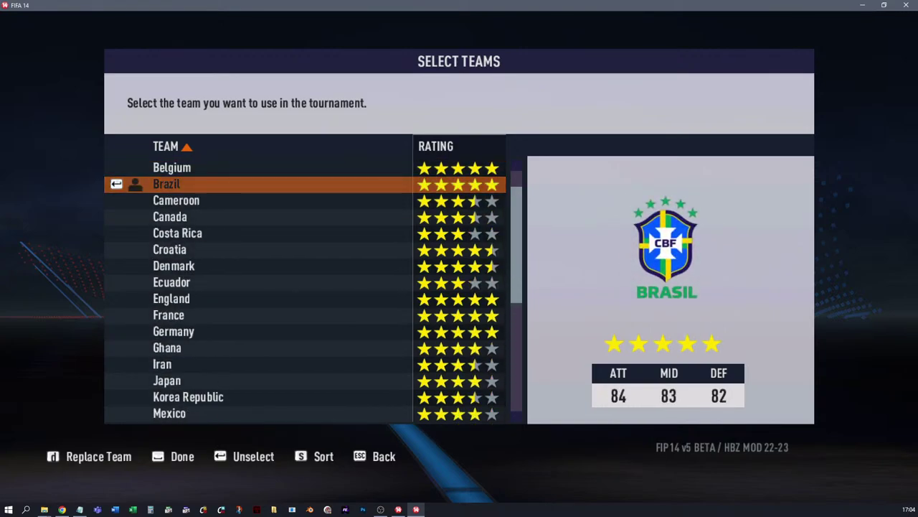
{"action": "key", "text": "space"}
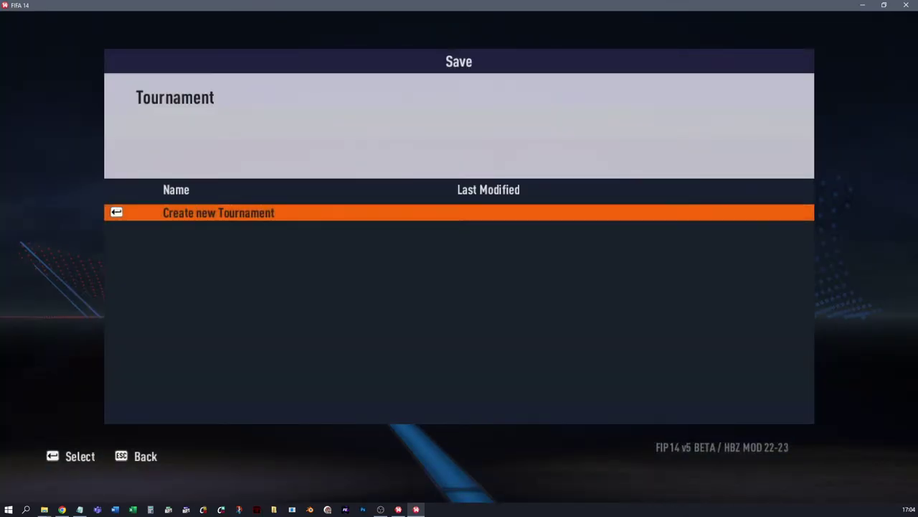
{"action": "key", "text": "Return"}
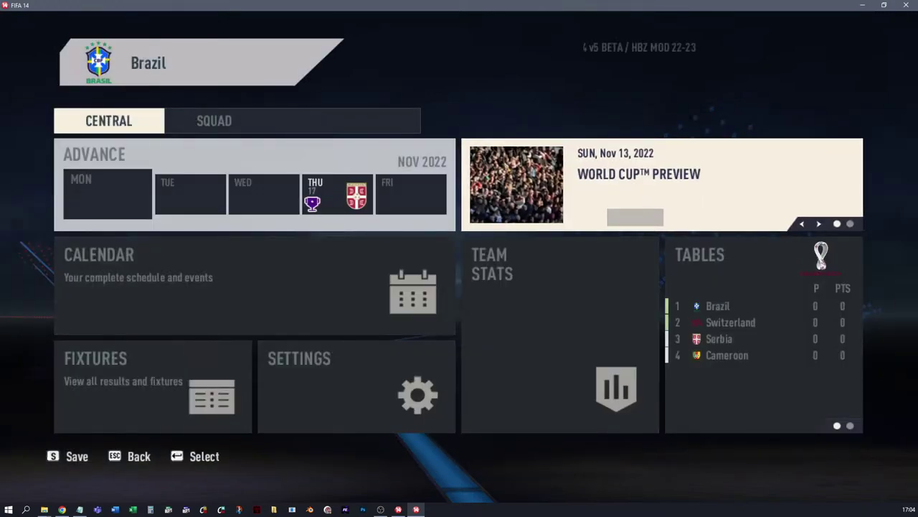
Step: Look over the World Cup group tables and Brazil's squad page, and return to the central page
{"action": "key", "text": "Down"}
{"action": "key", "text": "Right"}
{"action": "key", "text": "Return"}
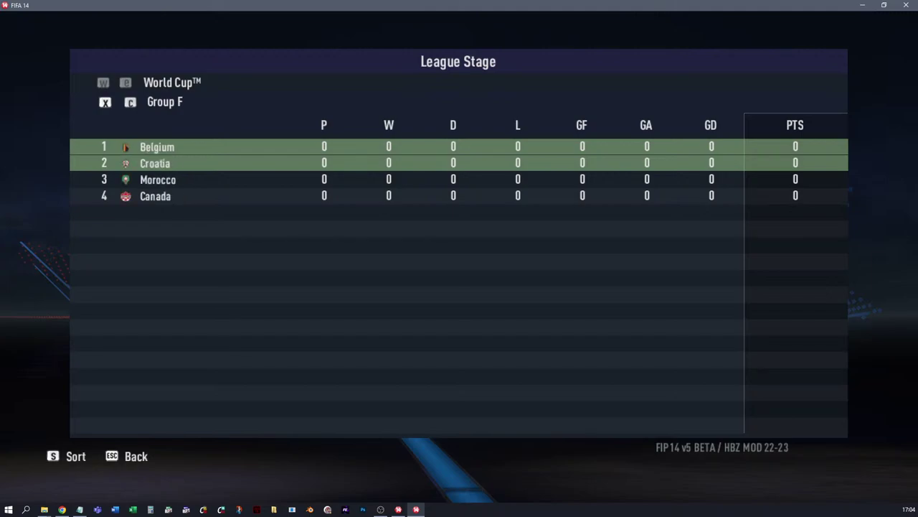
{"action": "key", "text": "Escape"}
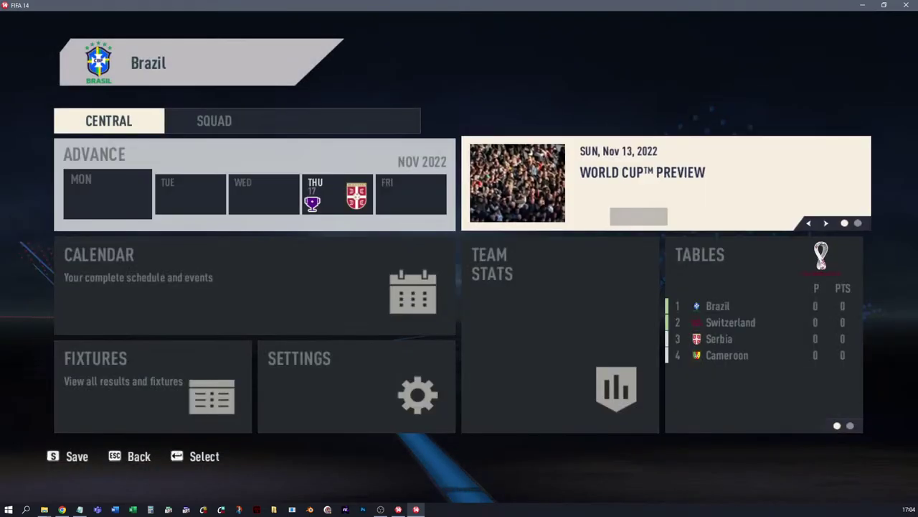
{"action": "key", "text": "e"}
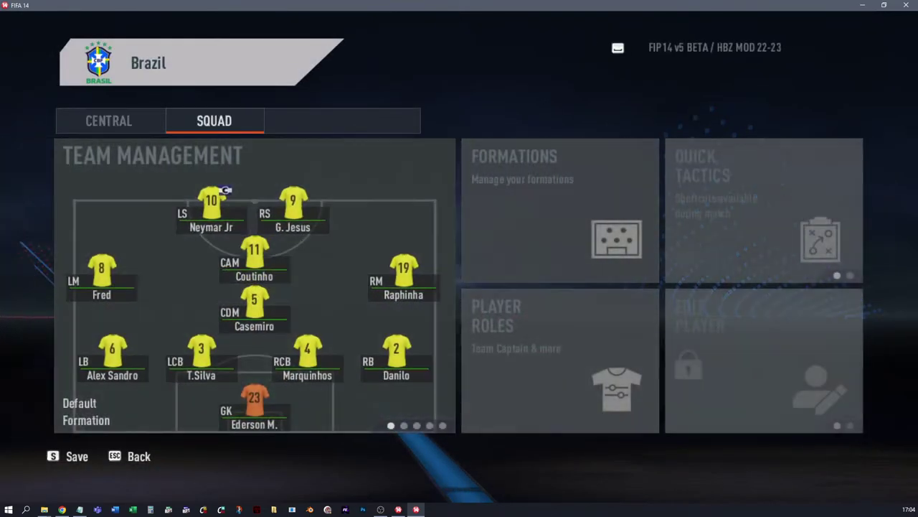
{"action": "key", "text": "q"}
Step: Advance the tournament calendar to Brazil's World Cup match against Serbia
{"action": "key", "text": "Return"}
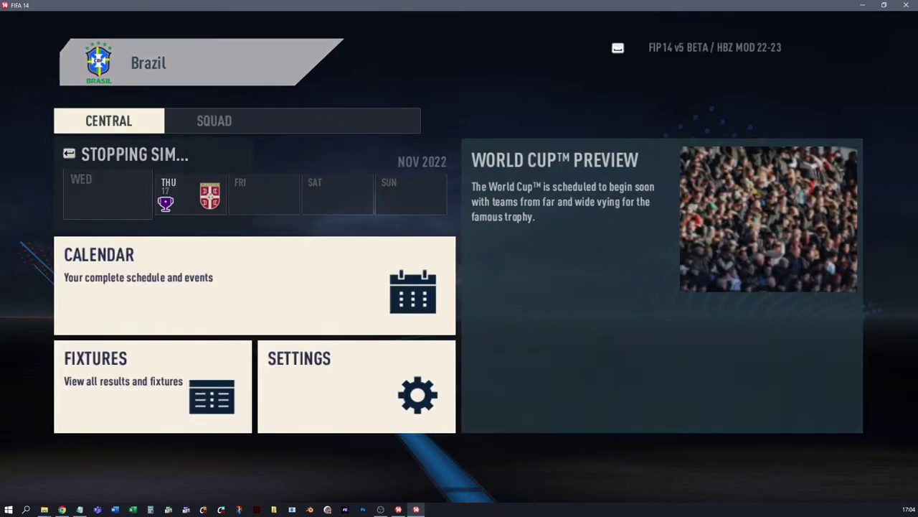
{"action": "key", "text": "Down"}
{"action": "key", "text": "Left"}
{"action": "key", "text": "Up"}
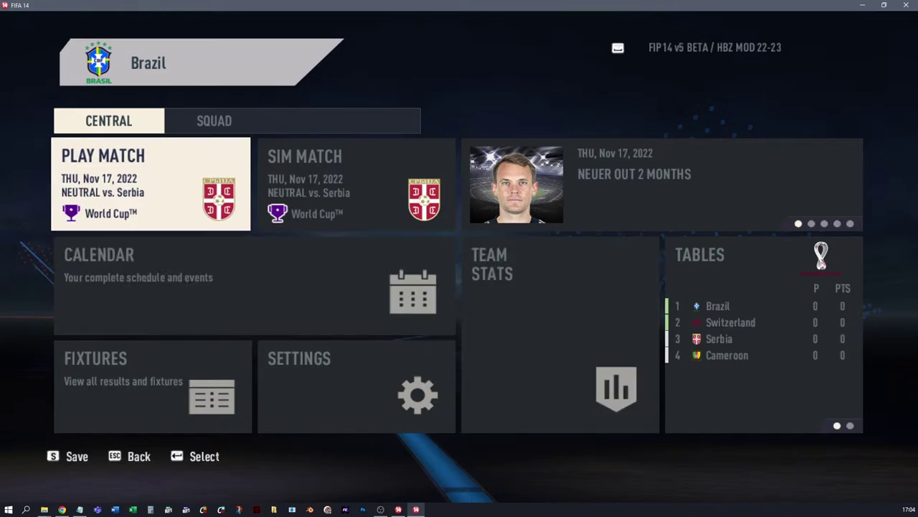
Step: Start the match against Serbia with the keyboard on the home side and inspect the kit selection twice
{"action": "key", "text": "Return"}
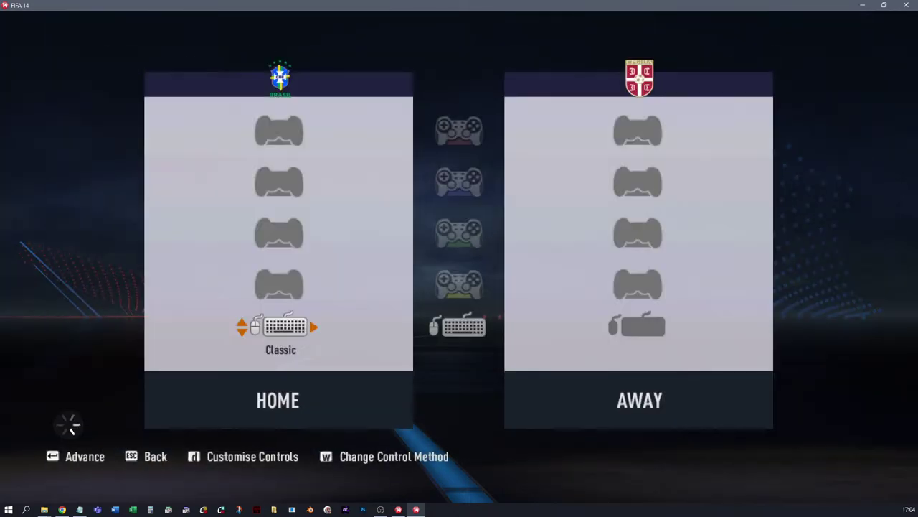
{"action": "key", "text": "Return"}
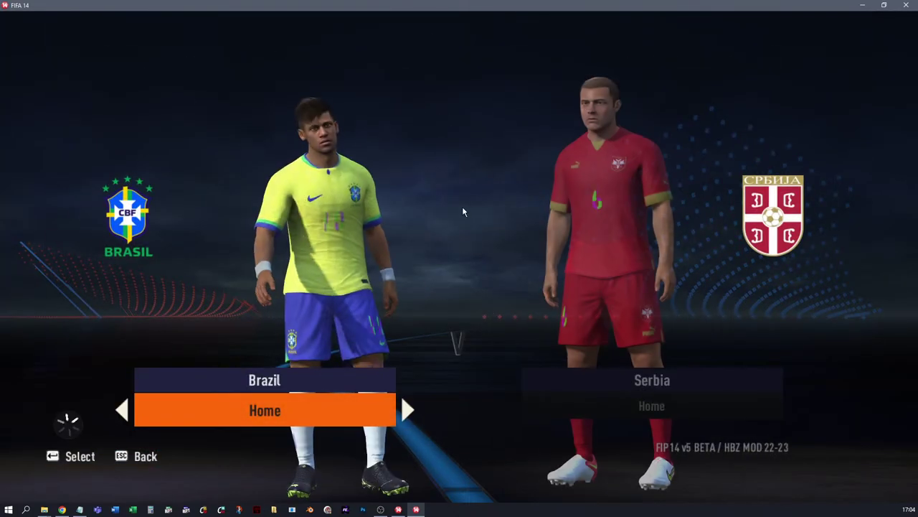
{"action": "key", "text": "Escape"}
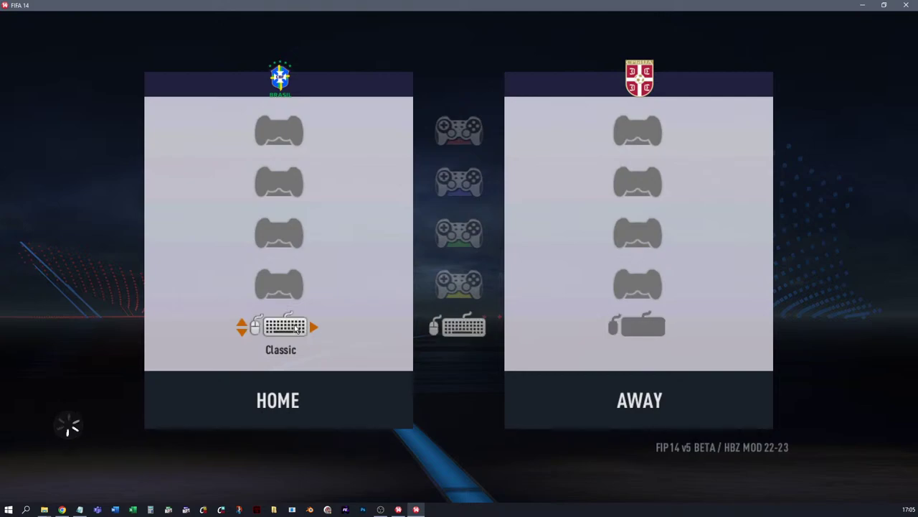
{"action": "key", "text": "Return"}
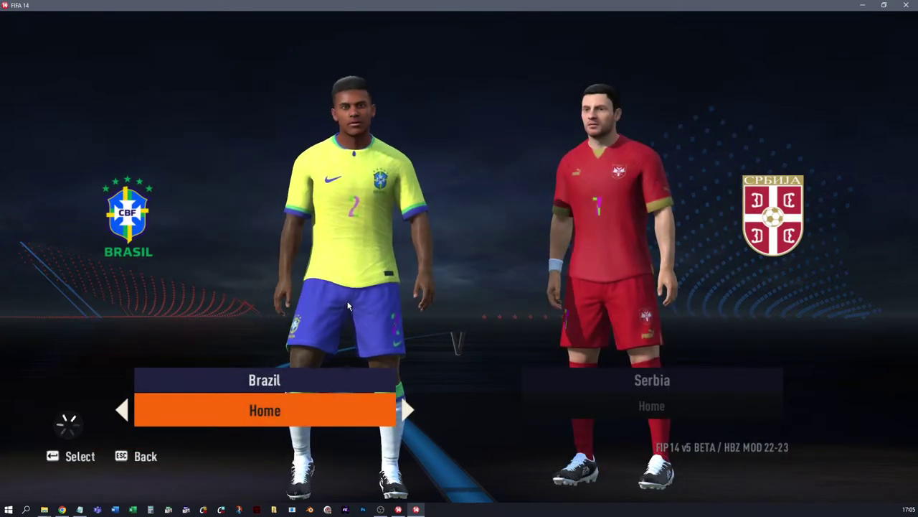
Step: Compare Brazil's Home and Away kits for the match against Serbia, ending on the Home kit
{"action": "key", "text": "Right"}
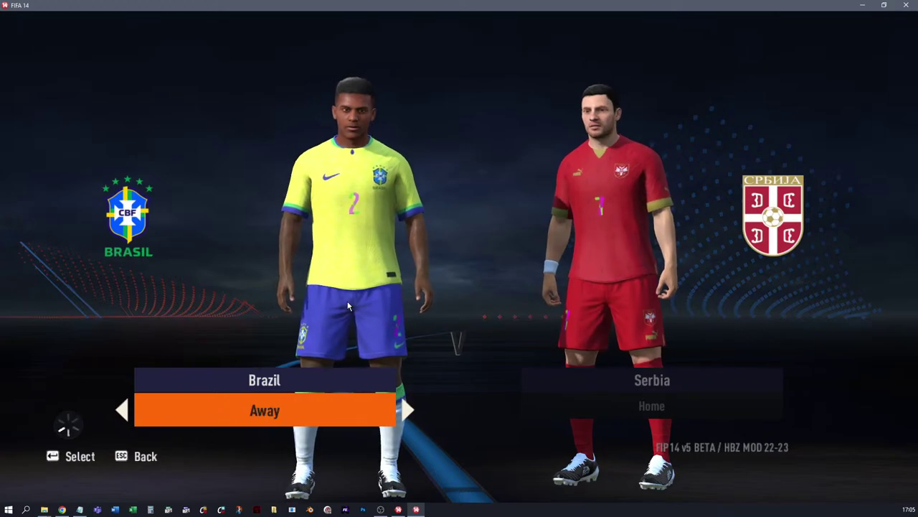
{"action": "key", "text": "Left"}
{"action": "key", "text": "Right"}
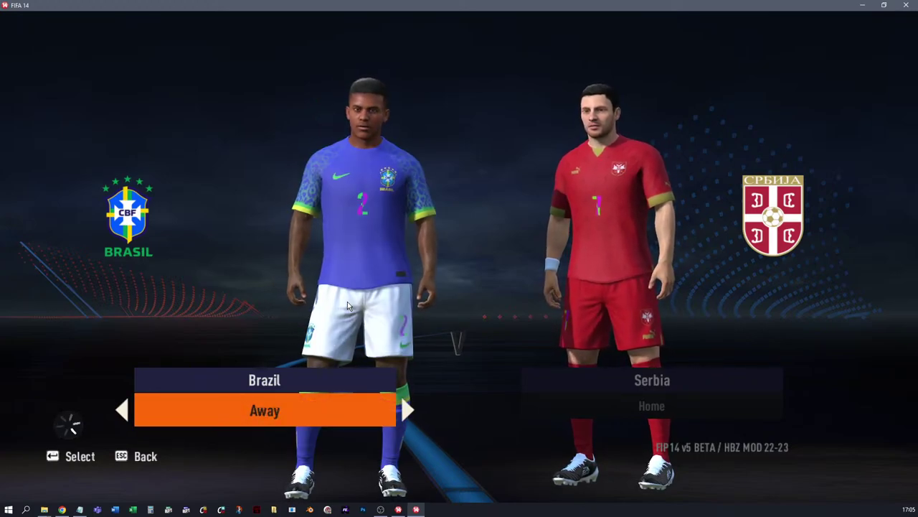
{"action": "key", "text": "Left"}
{"action": "key", "text": "Right"}
{"action": "key", "text": "Left"}
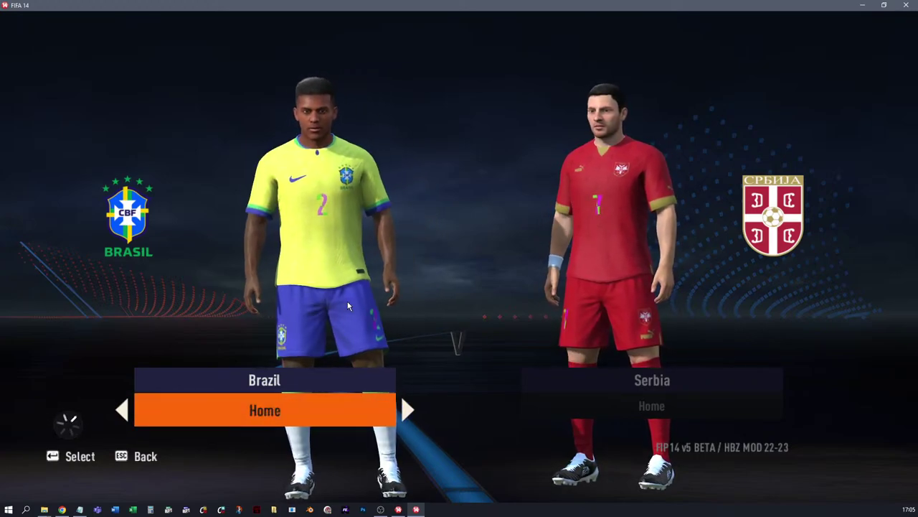
{"action": "key", "text": "Right"}
{"action": "key", "text": "Left"}
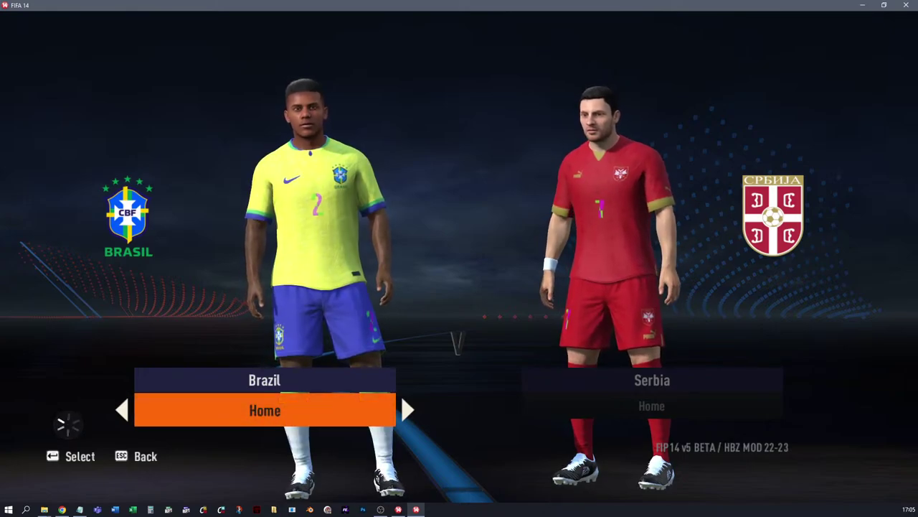
{"action": "key", "text": "Right"}
{"action": "key", "text": "Left"}
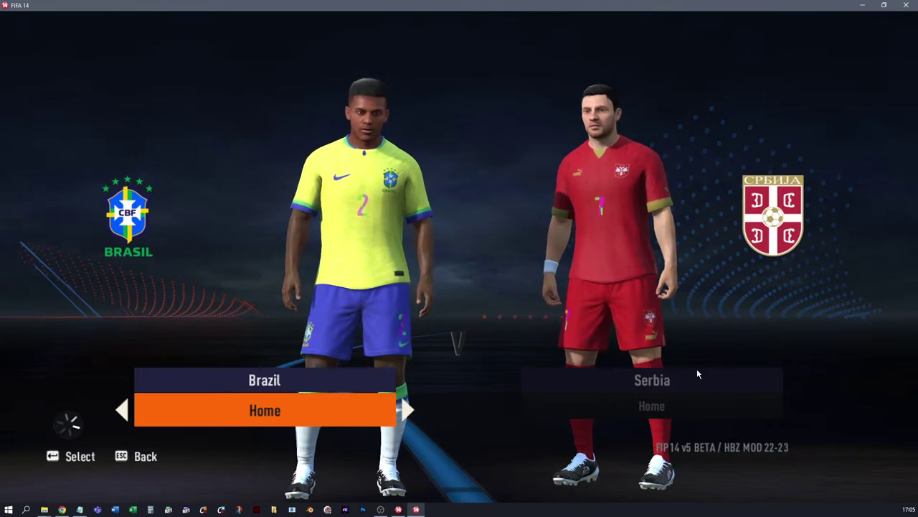
Step: Confirm the Home kit for Brazil and switch Serbia to its Away kit
{"action": "key", "text": "Return"}
{"action": "key", "text": "Right"}
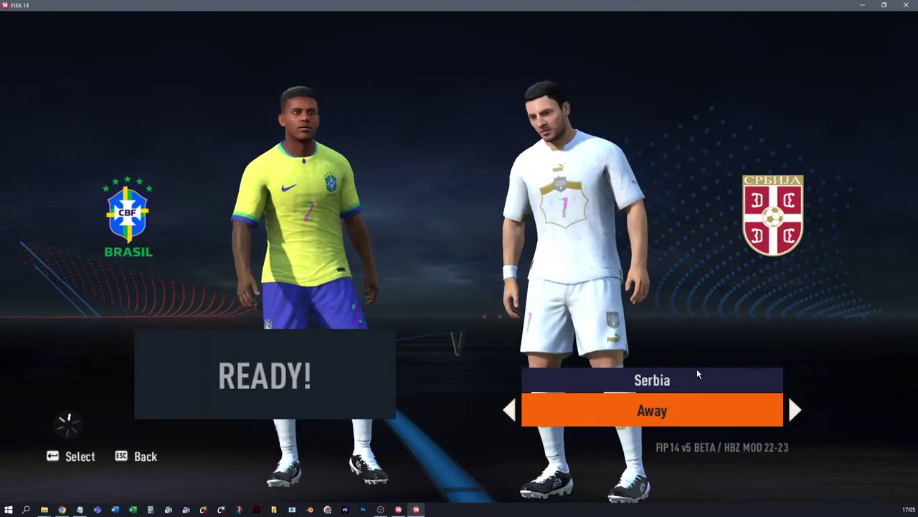
Step: Keep Serbia in the away kit and start the Brazil vs Serbia World Cup match
{"action": "key", "text": "Left"}
{"action": "key", "text": "Right"}
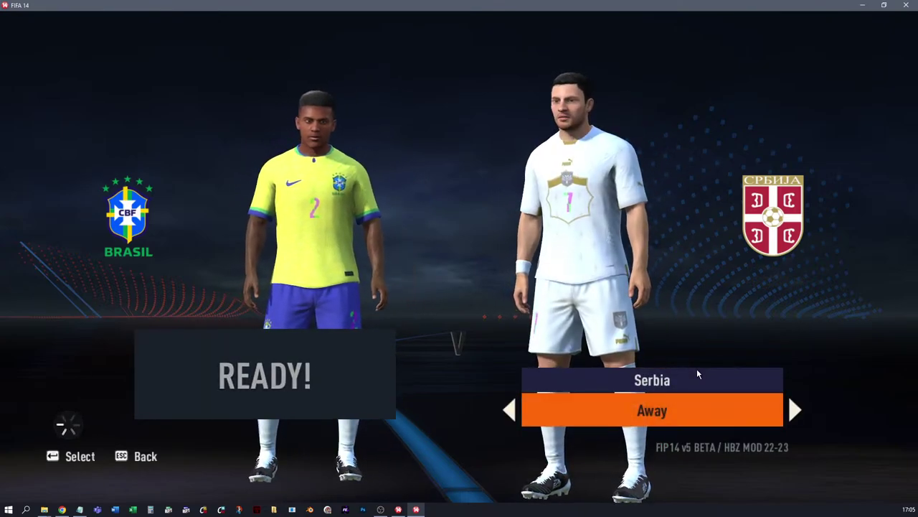
{"action": "key", "text": "Return"}
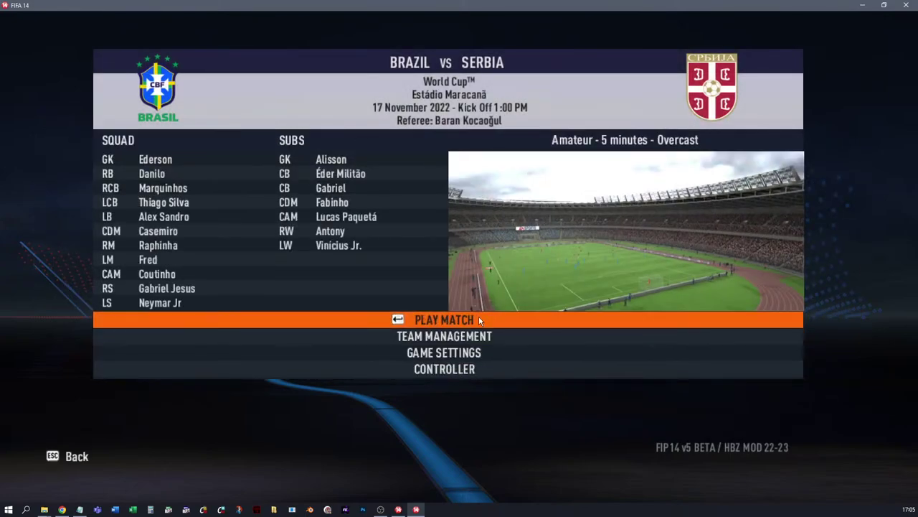
{"action": "left_click", "coordinate": [479, 320]}
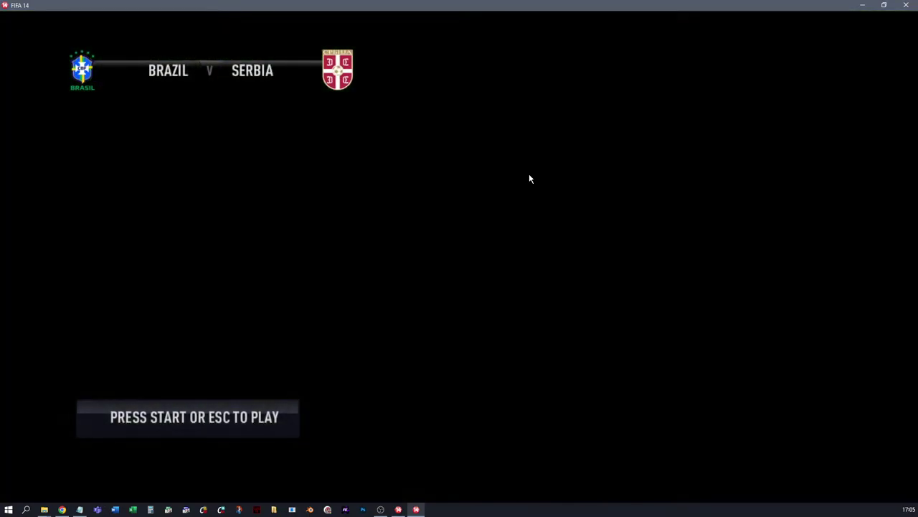
{"action": "key", "text": "Escape"}
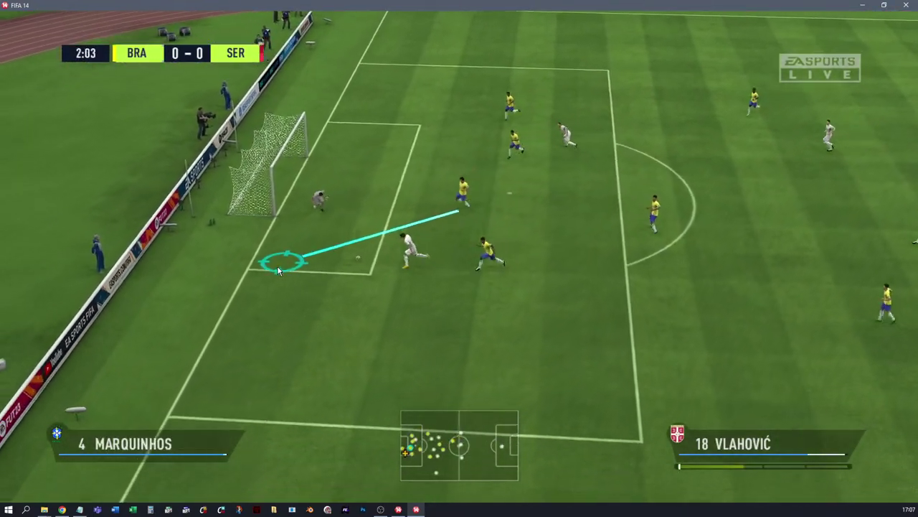
Step: Pause the Brazil vs Serbia match and forfeit it
{"action": "key", "text": "Escape"}
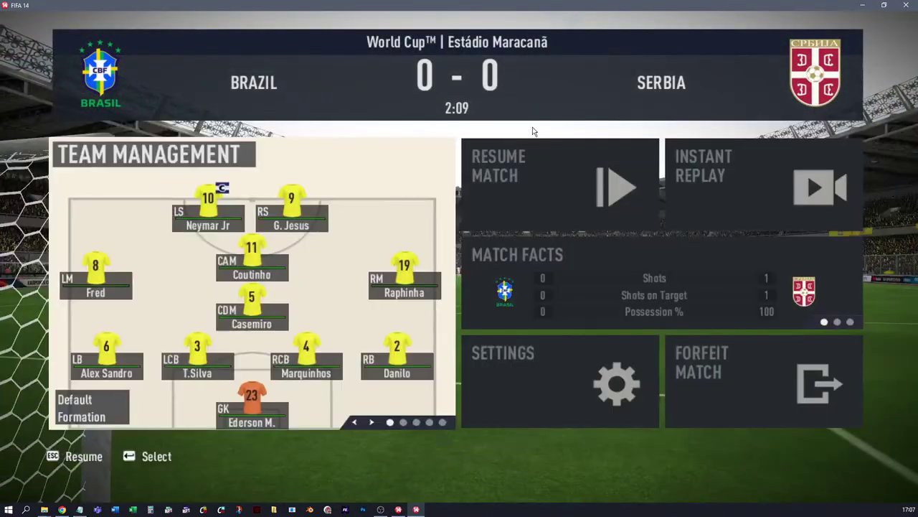
{"action": "left_click", "coordinate": [761, 405]}
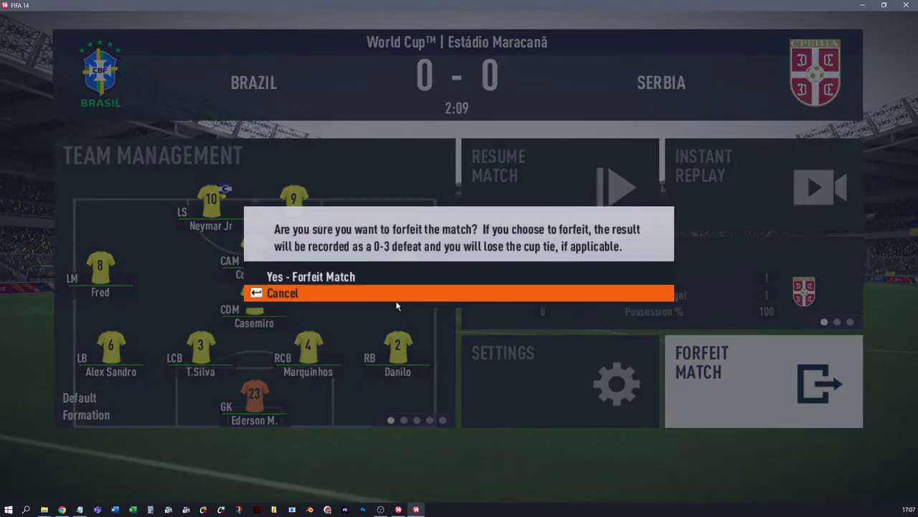
{"action": "left_click", "coordinate": [361, 276]}
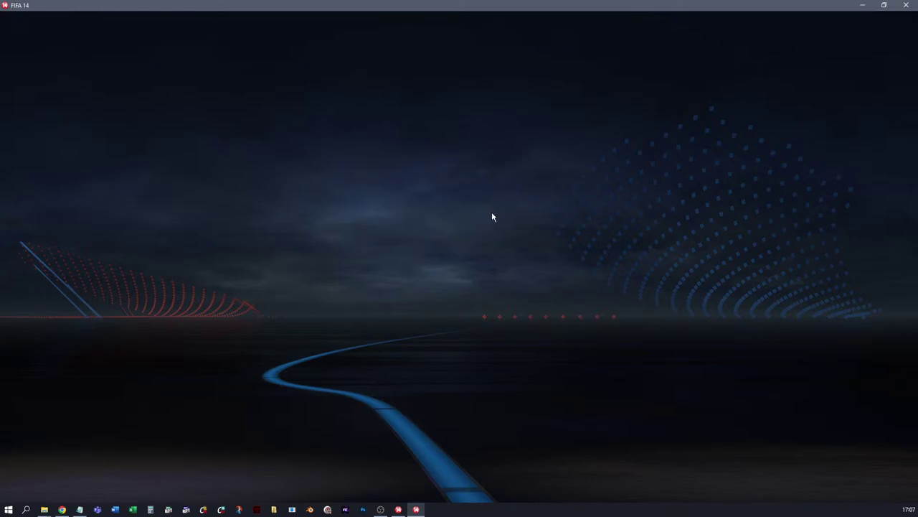
Step: Quit the tournament without saving and close the game
{"action": "key", "text": "Escape"}
{"action": "key", "text": "Down"}
{"action": "key", "text": "Down"}
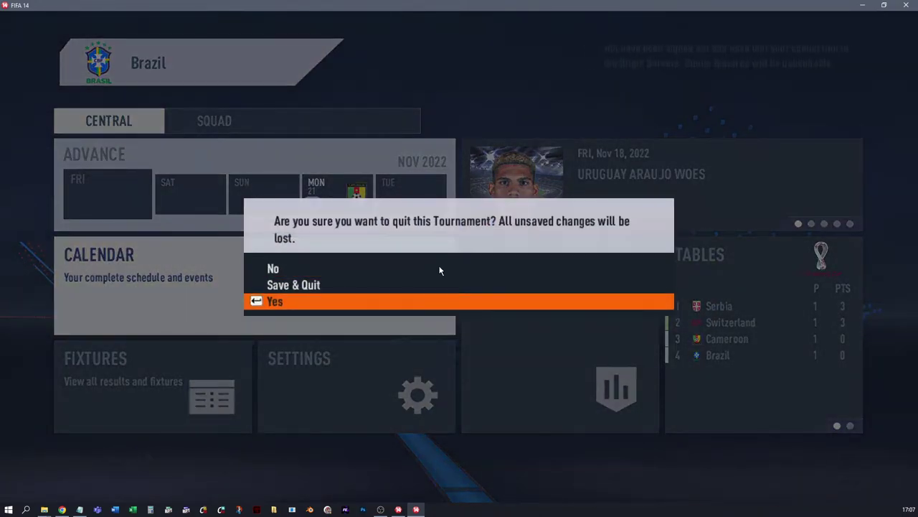
{"action": "key", "text": "Return"}
{"action": "key", "text": "Return"}
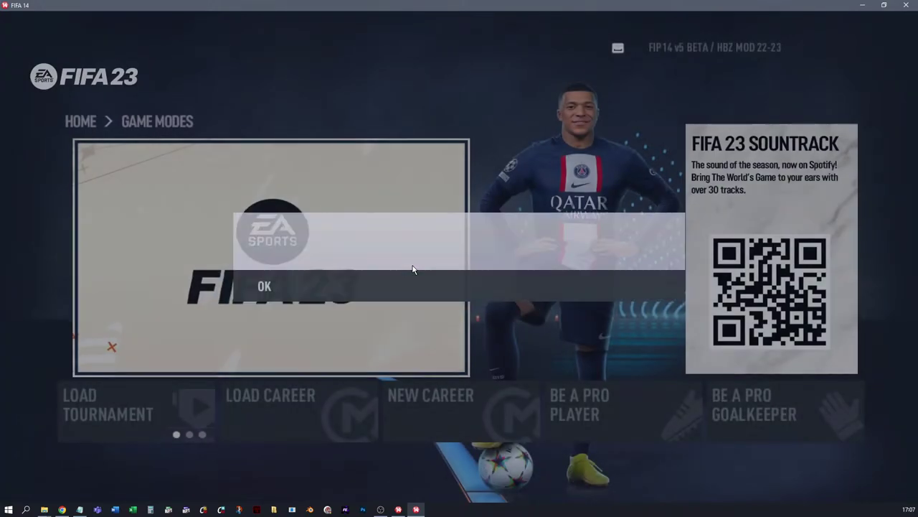
{"action": "left_click", "coordinate": [908, 5]}
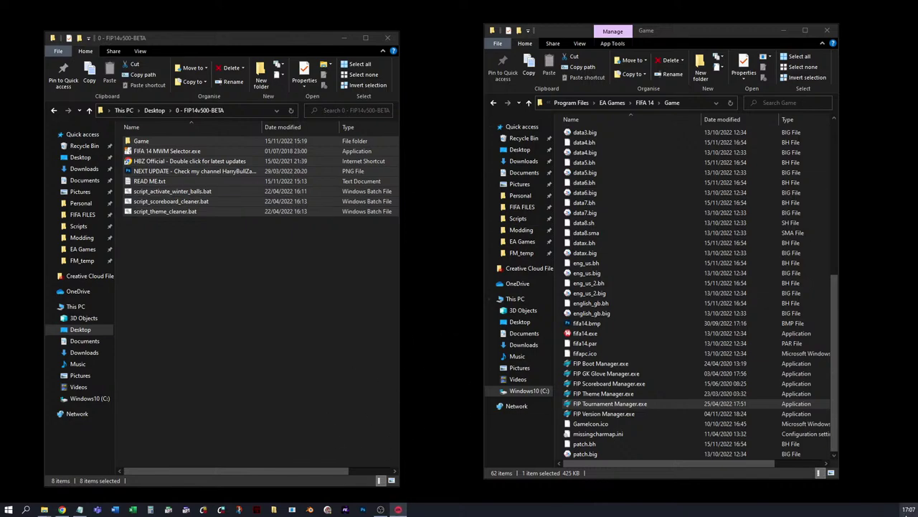
Step: Open the Game\data\sceneassets folder of the FIFA 14 installation
{"action": "left_click", "coordinate": [643, 102]}
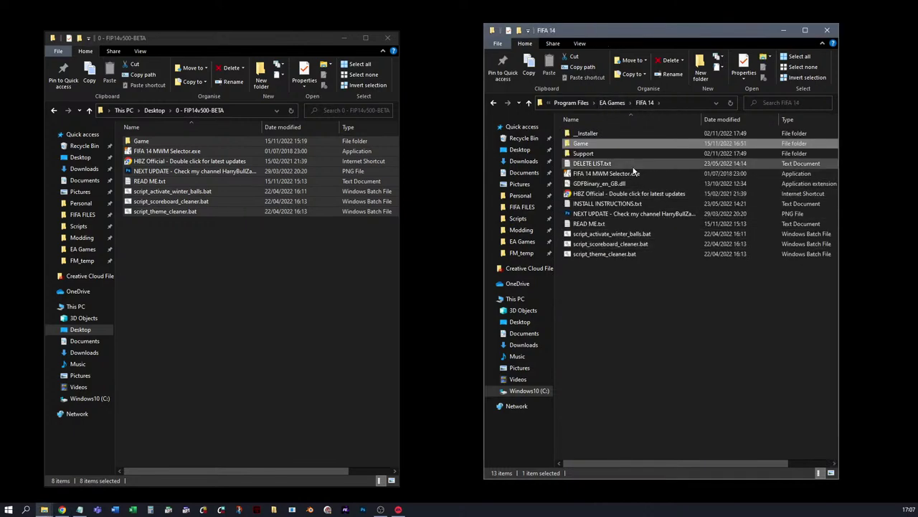
{"action": "double_click", "coordinate": [607, 143]}
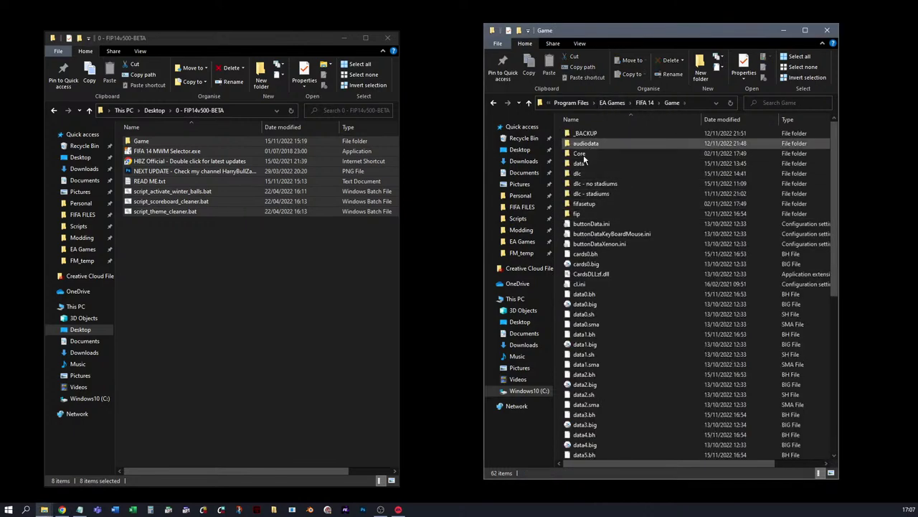
{"action": "double_click", "coordinate": [625, 163]}
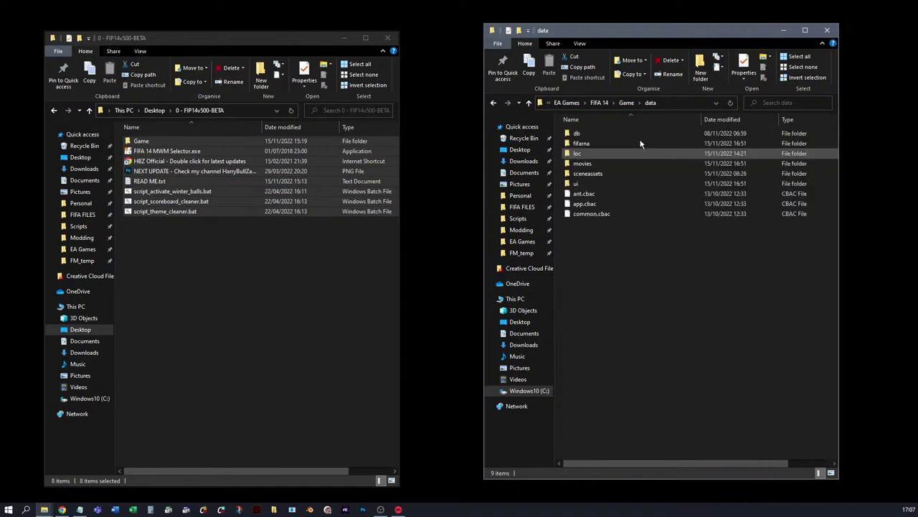
{"action": "double_click", "coordinate": [615, 172]}
Step: Rename the faces folder as faces1 and the hair folder as hair1
{"action": "left_click", "coordinate": [581, 174]}
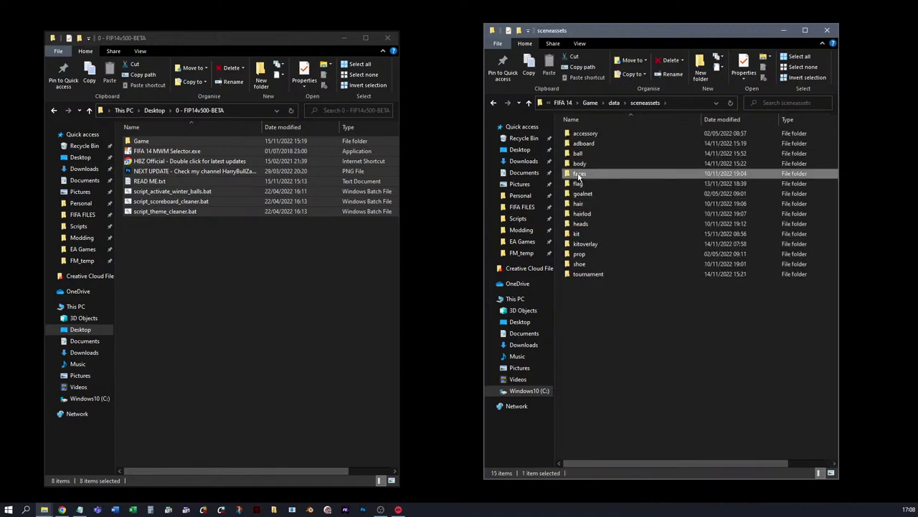
{"action": "key", "text": "F2"}
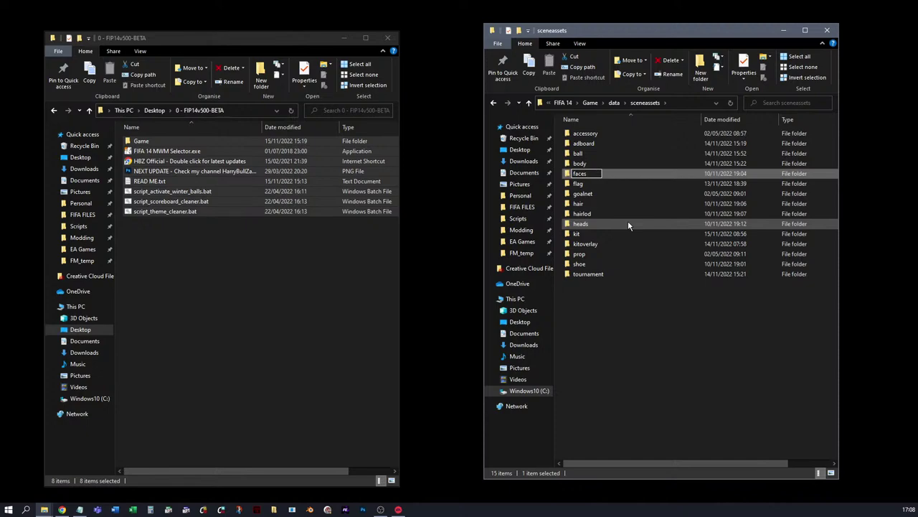
{"action": "type", "text": "1"}
{"action": "key", "text": "Return"}
{"action": "key", "text": "Down"}
{"action": "key", "text": "Down"}
{"action": "key", "text": "Down"}
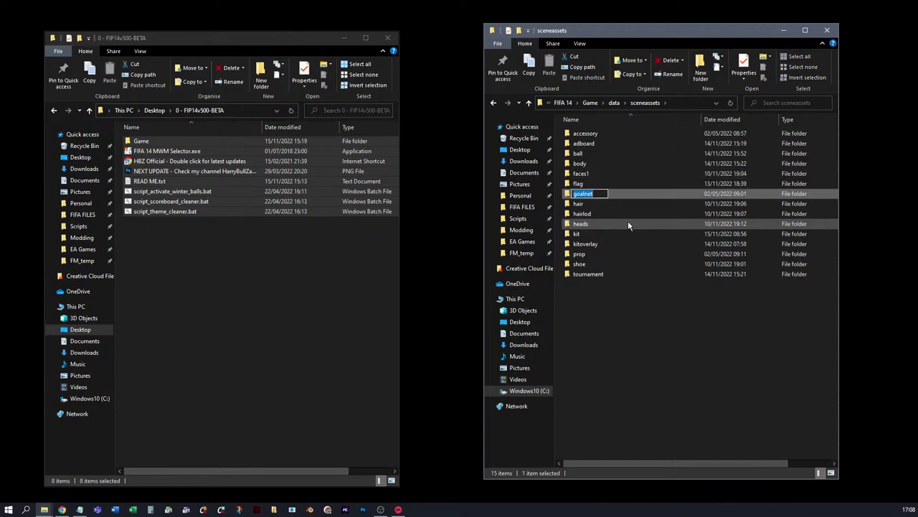
{"action": "key", "text": "F2"}
{"action": "type", "text": "1"}
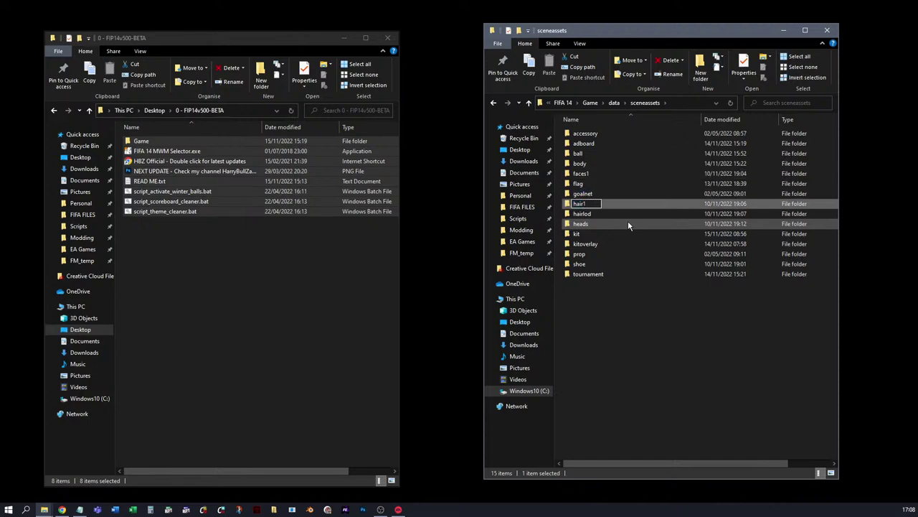
{"action": "key", "text": "Return"}
Step: Rename the hairlod folder as hairlod1 and the heads folder as heads1
{"action": "key", "text": "Down"}
{"action": "key", "text": "F2"}
{"action": "type", "text": "1"}
{"action": "key", "text": "Return"}
{"action": "key", "text": "Down"}
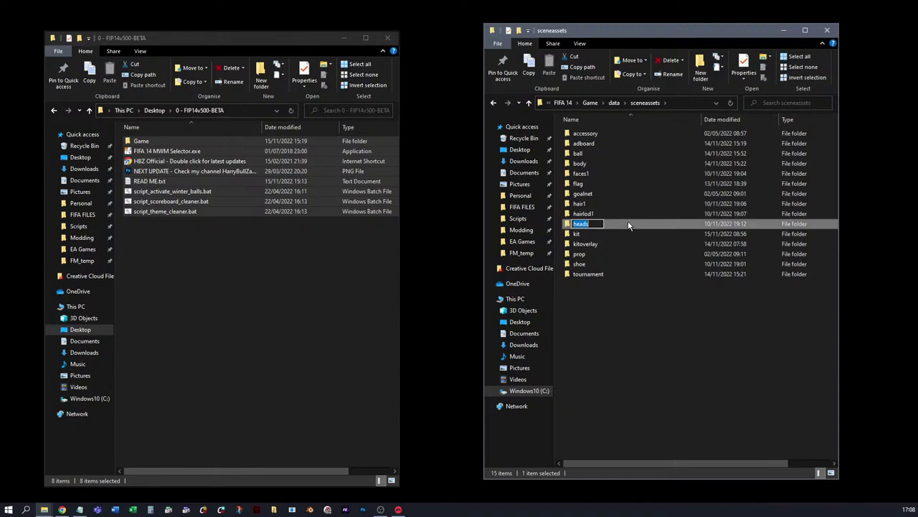
{"action": "key", "text": "F2"}
{"action": "type", "text": "1"}
{"action": "key", "text": "Return"}
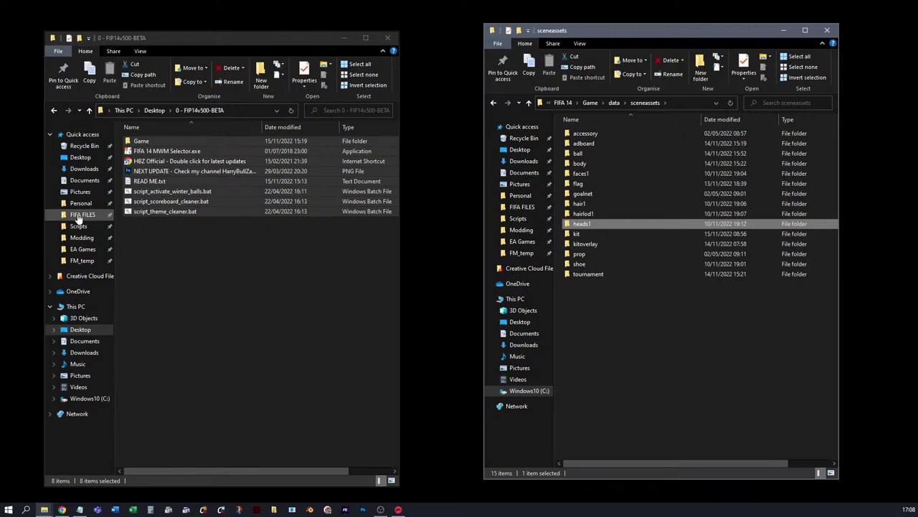
Step: In the other Explorer window, open EA Games\FIFA 14 - Current\Game\data\sceneassets-current
{"action": "left_click", "coordinate": [82, 249]}
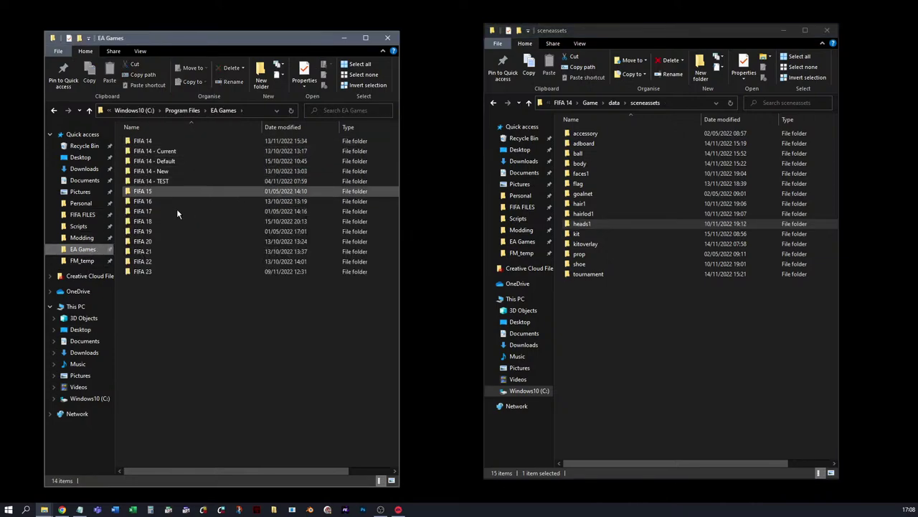
{"action": "double_click", "coordinate": [147, 153]}
{"action": "left_click", "coordinate": [143, 152]}
{"action": "double_click", "coordinate": [144, 152]}
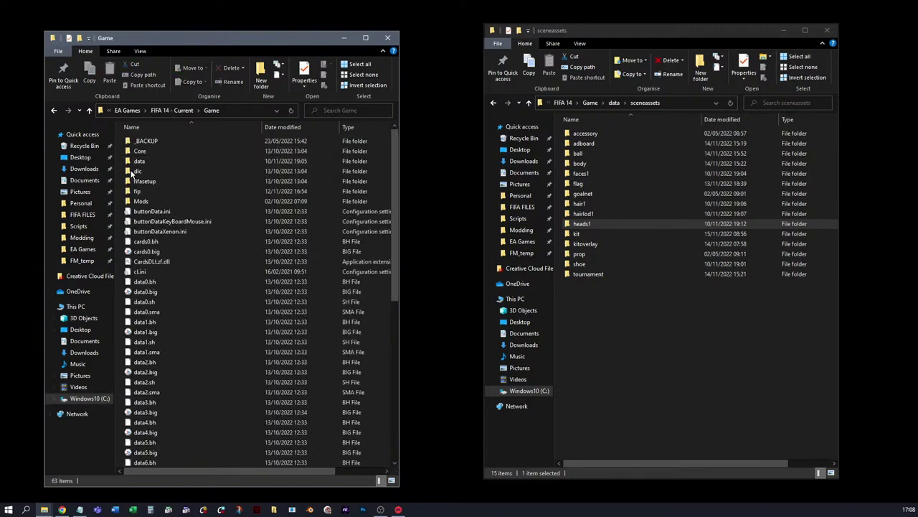
{"action": "double_click", "coordinate": [144, 161]}
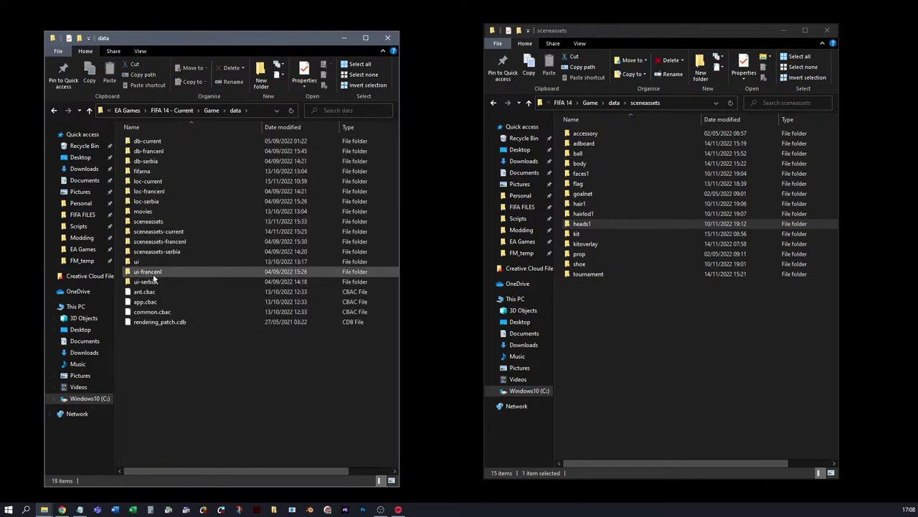
{"action": "double_click", "coordinate": [159, 231]}
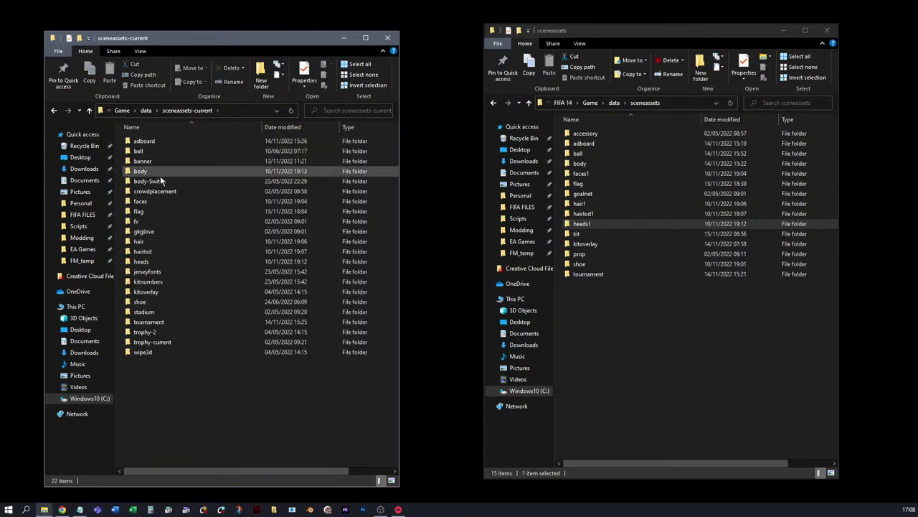
Step: Move the faces, hair, hairlod and heads folders from sceneassets-current into FIFA 14's sceneassets folder
{"action": "left_click", "coordinate": [143, 202]}
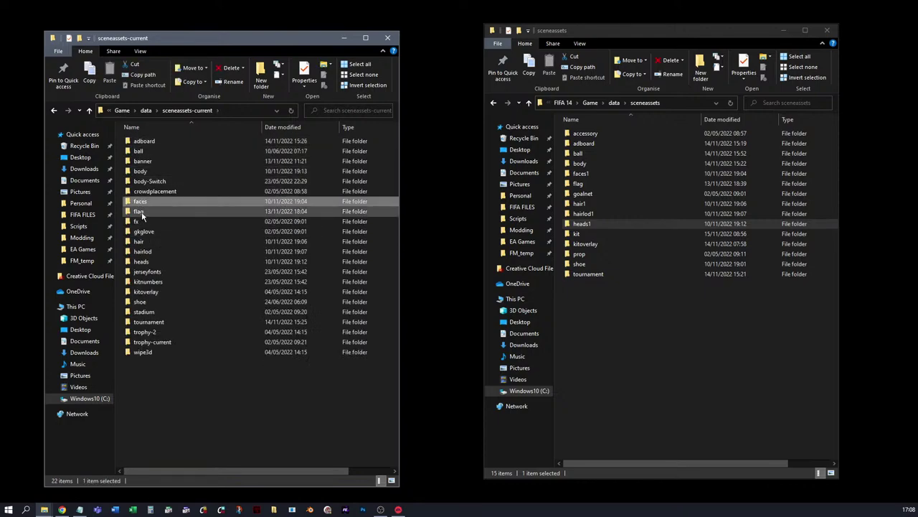
{"action": "left_click", "coordinate": [140, 243], "text": "ctrl"}
{"action": "left_click", "coordinate": [143, 253], "text": "ctrl"}
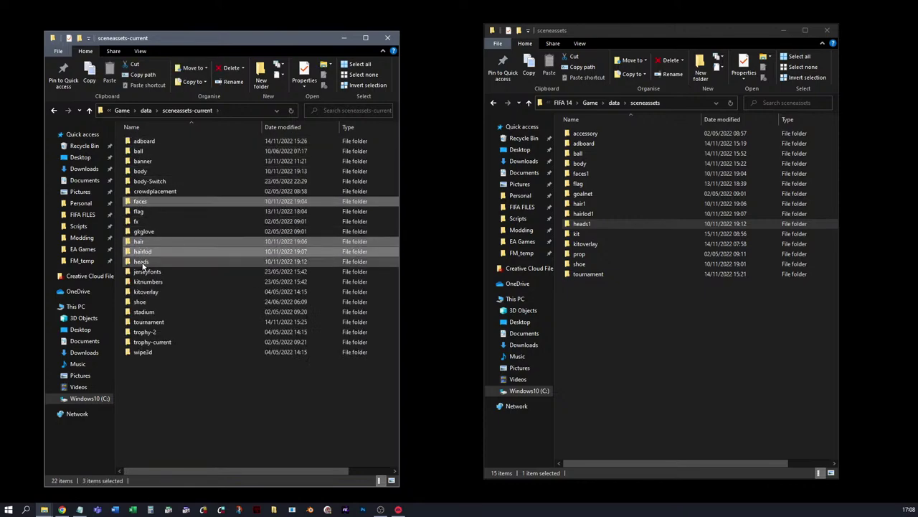
{"action": "left_click_drag", "start_coordinate": [141, 264], "coordinate": [648, 320]}
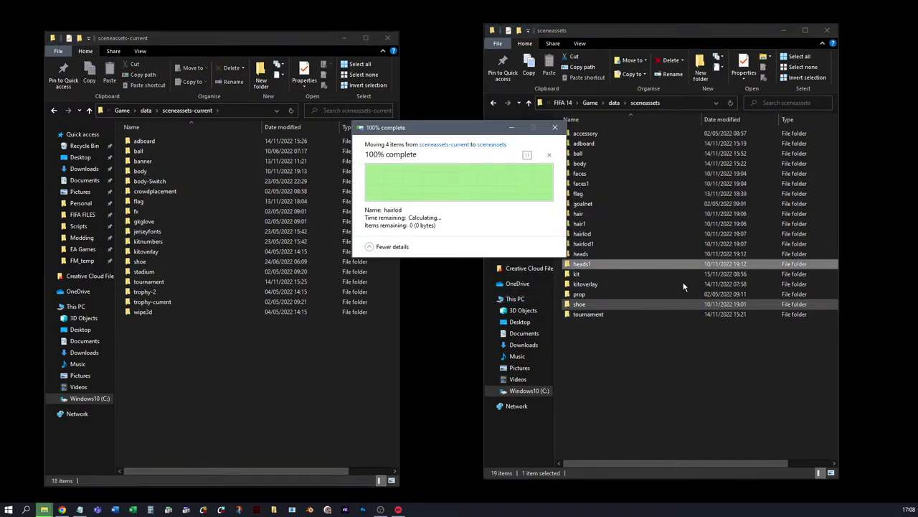
{"action": "left_click", "coordinate": [716, 410]}
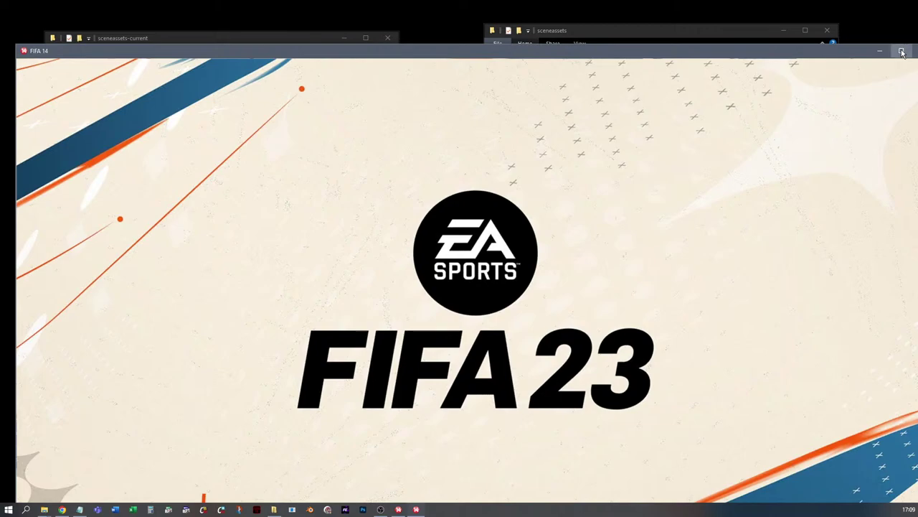
Step: Maximise the FIFA 14 window and continue past the title screen, dismissing the EA server notice
{"action": "left_click", "coordinate": [902, 52]}
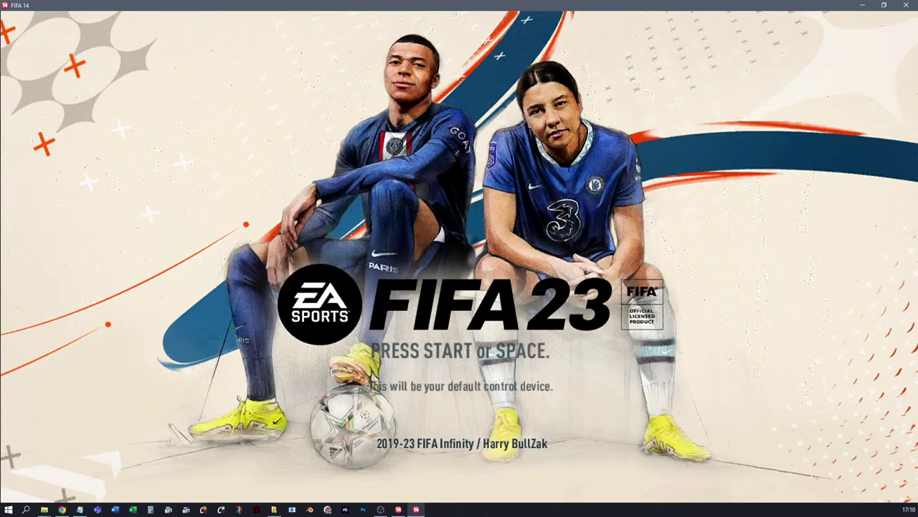
{"action": "key", "text": "space"}
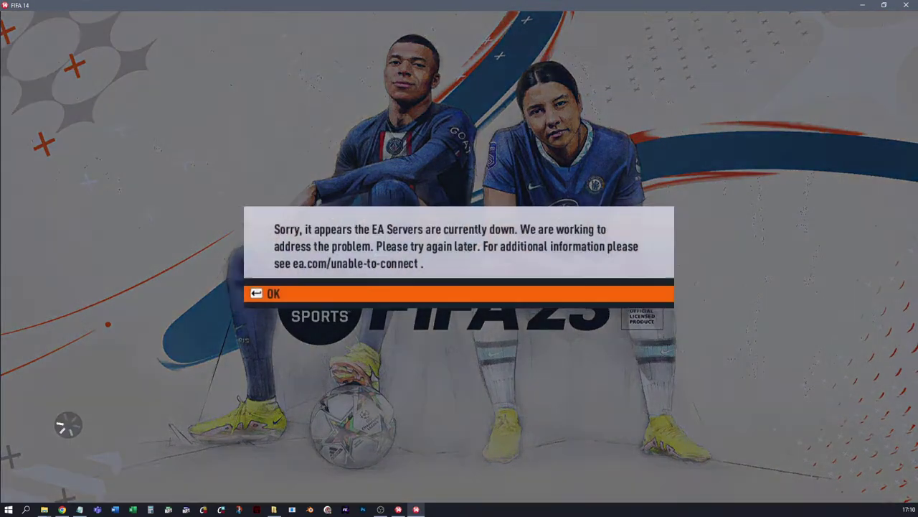
{"action": "key", "text": "Return"}
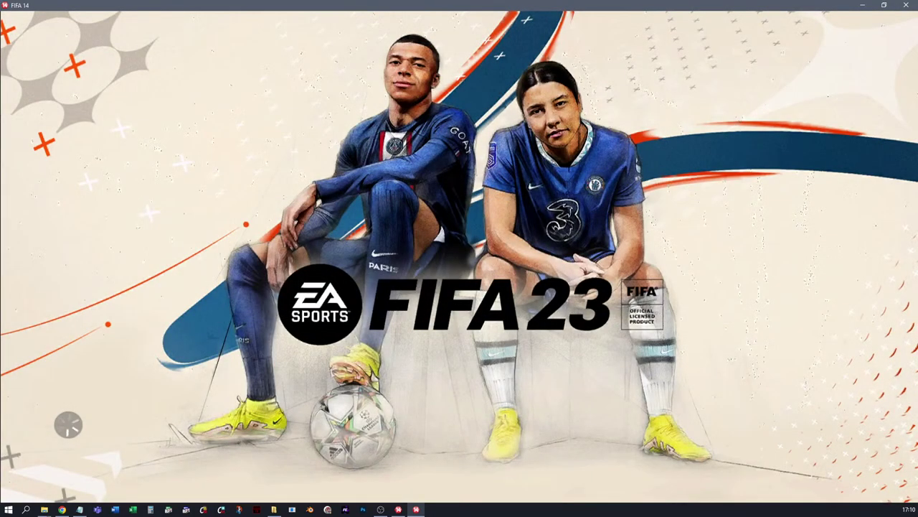
Step: Load the Personal Settings 1 file and proceed to the main menu
{"action": "key", "text": "Down"}
{"action": "key", "text": "Return"}
{"action": "key", "text": "Up"}
{"action": "key", "text": "Return"}
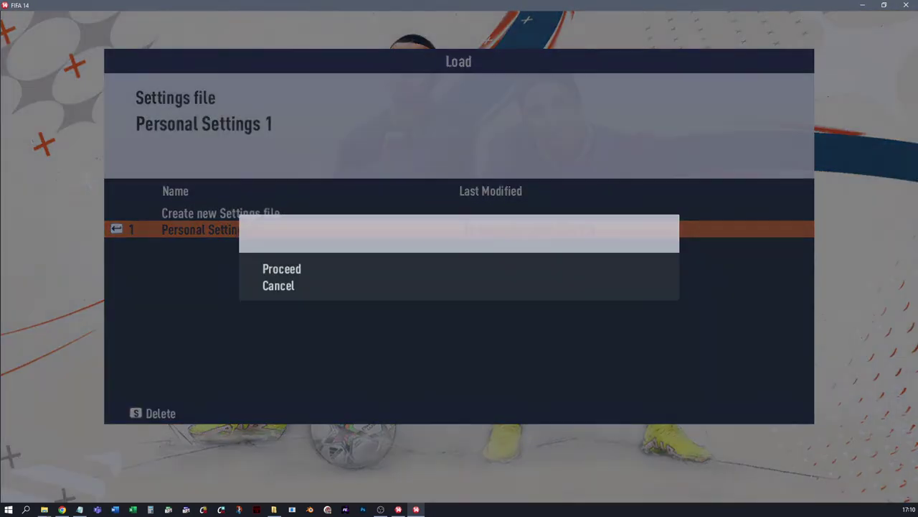
{"action": "key", "text": "Return"}
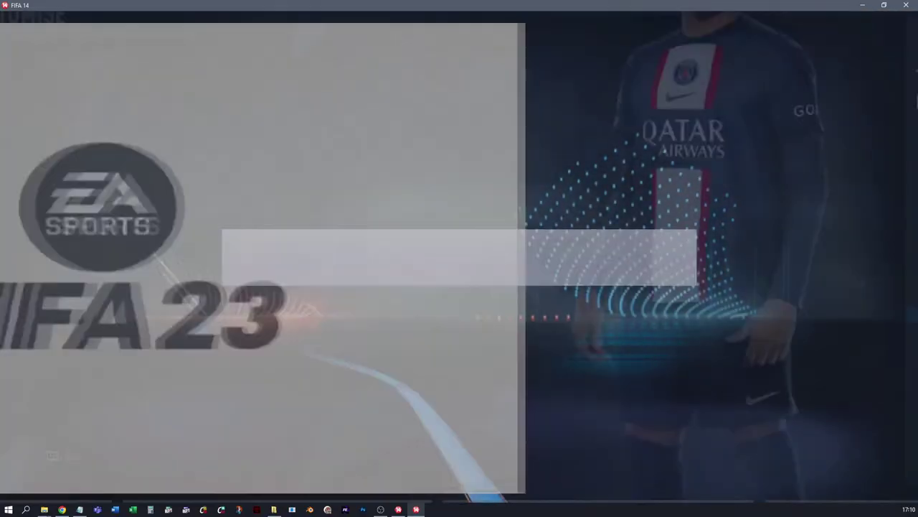
Step: Enter Kick Off mode and set the keyboard and mouse controller to neutral between home and away
{"action": "key", "text": "Right"}
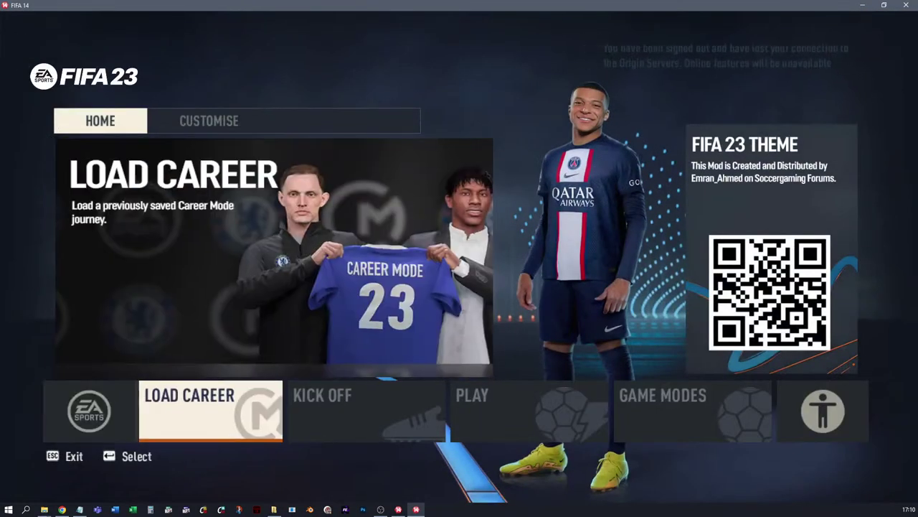
{"action": "key", "text": "Right"}
{"action": "key", "text": "Return"}
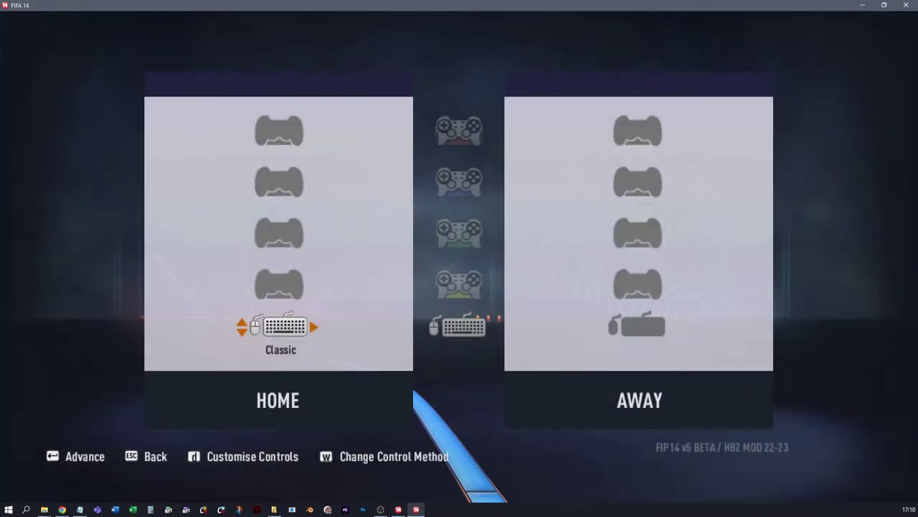
{"action": "key", "text": "Right"}
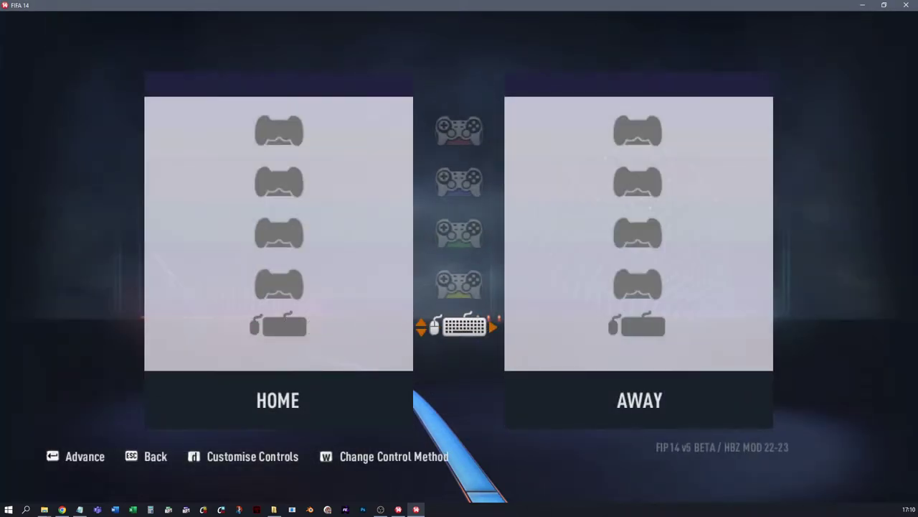
Step: Advance past the controller screen without taking a side and confirm the choice
{"action": "key", "text": "Left"}
{"action": "key", "text": "Right"}
{"action": "key", "text": "Return"}
{"action": "key", "text": "Up"}
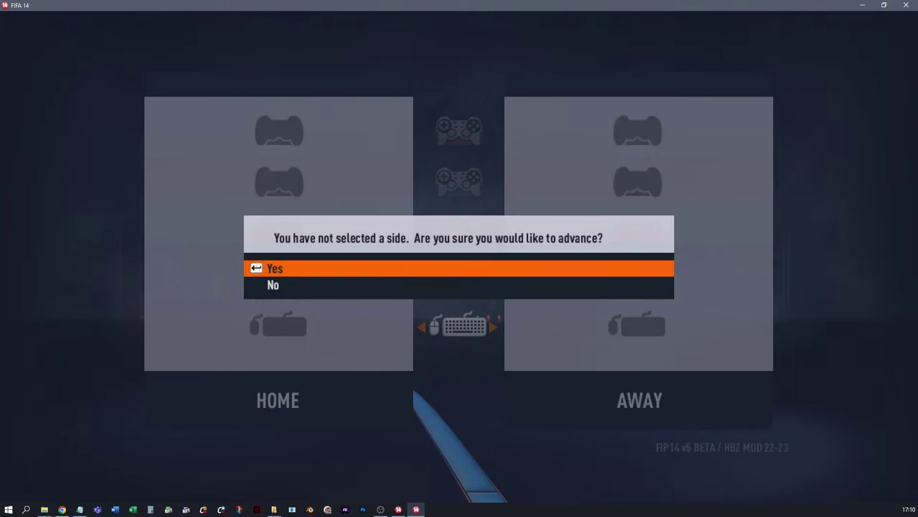
{"action": "key", "text": "Return"}
Step: Set the home team's country to Spain
{"action": "key", "text": "Up"}
{"action": "key", "text": "Up"}
{"action": "key", "text": "Right"}
{"action": "key", "text": "Right"}
{"action": "key", "text": "Right"}
{"action": "key", "text": "Right"}
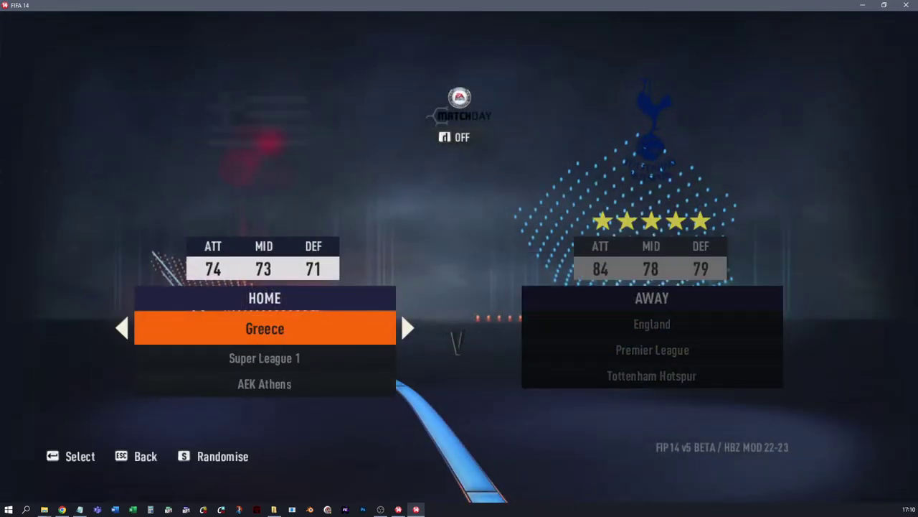
{"action": "key", "text": "Right"}
{"action": "key", "text": "Right"}
{"action": "key", "text": "Right"}
{"action": "key", "text": "Right"}
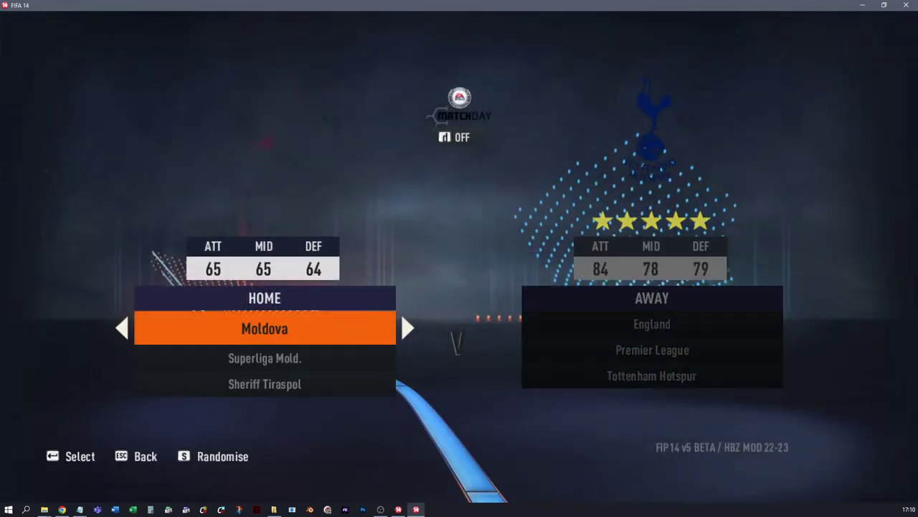
{"action": "key", "text": "Right"}
{"action": "key", "text": "Right"}
{"action": "key", "text": "Right"}
{"action": "key", "text": "Right"}
{"action": "key", "text": "Right"}
{"action": "key", "text": "Right"}
{"action": "key", "text": "Right"}
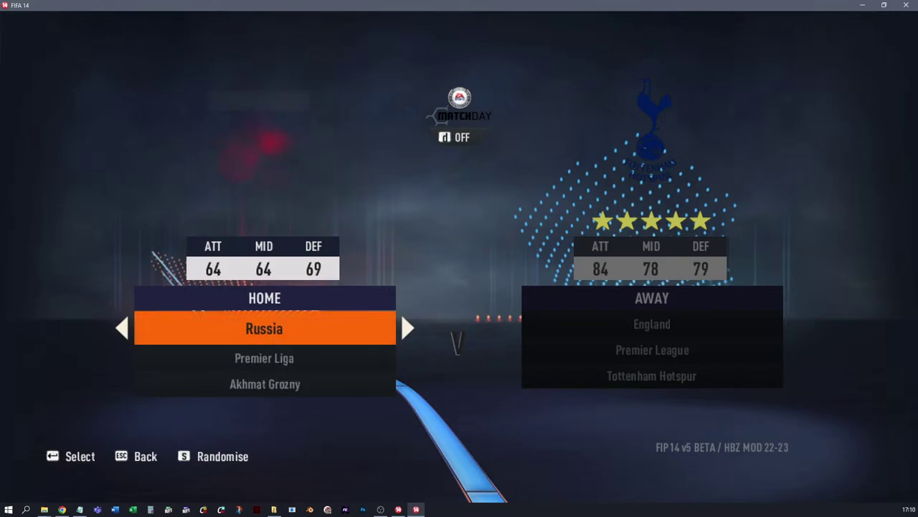
{"action": "key", "text": "Right"}
{"action": "key", "text": "Right"}
{"action": "key", "text": "Right"}
{"action": "key", "text": "Right"}
{"action": "key", "text": "Right"}
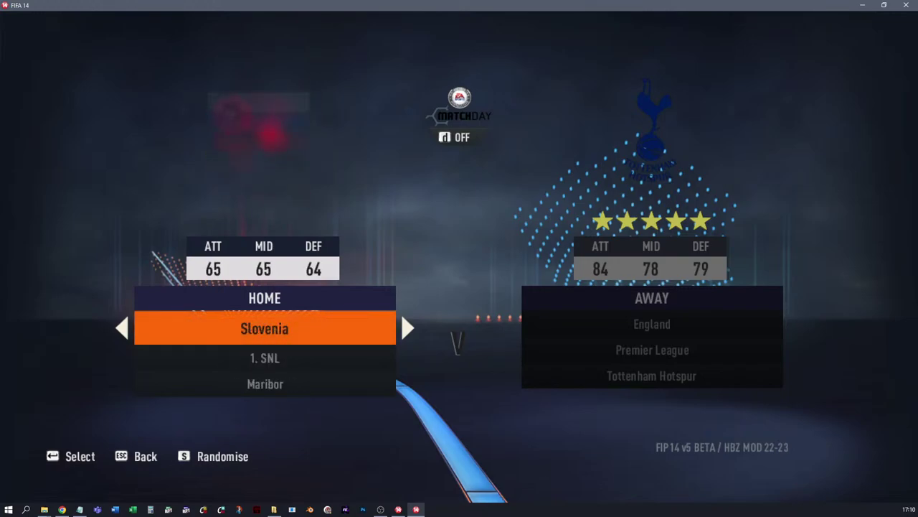
{"action": "key", "text": "Right"}
Step: Choose Barcelona from LaLiga as the home team and confirm it as ready
{"action": "key", "text": "Down"}
{"action": "key", "text": "Down"}
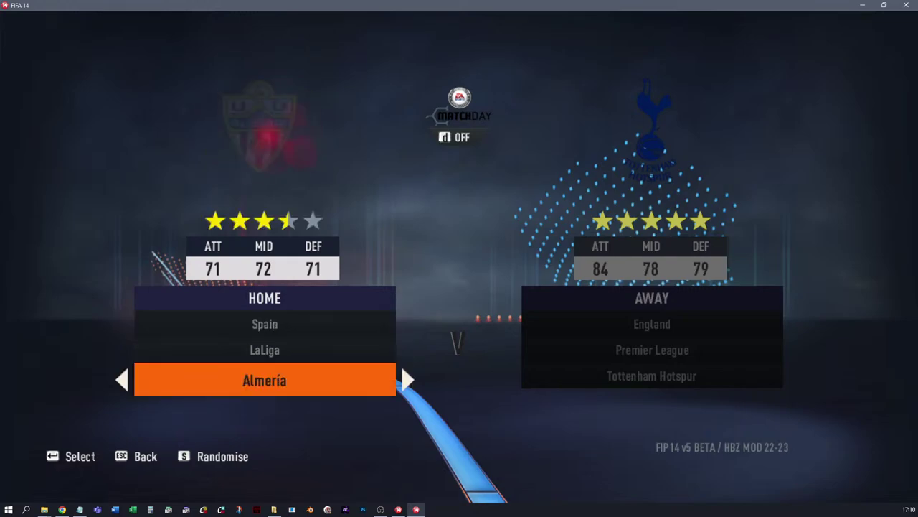
{"action": "key", "text": "Left"}
{"action": "key", "text": "Right"}
{"action": "key", "text": "Right"}
{"action": "key", "text": "Right"}
{"action": "key", "text": "Right"}
{"action": "key", "text": "Right"}
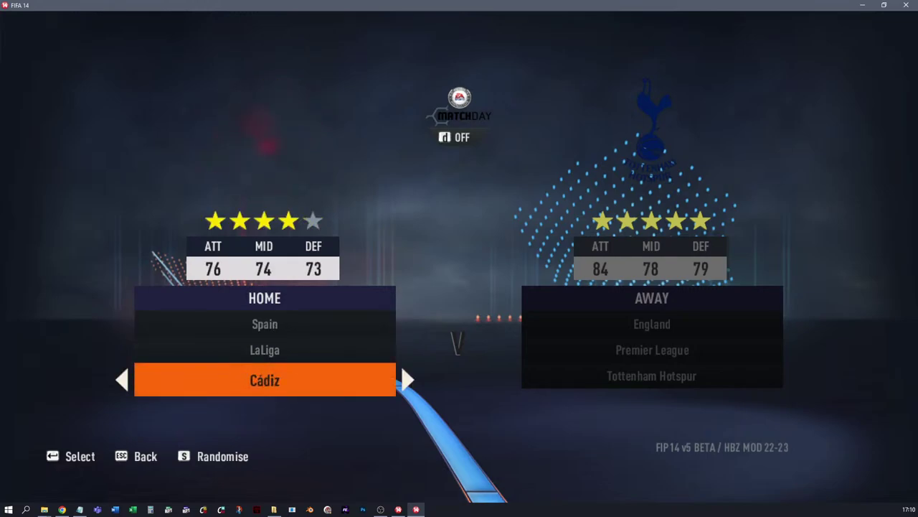
{"action": "key", "text": "Left"}
{"action": "key", "text": "Return"}
Step: Set the away team's country to Spain
{"action": "key", "text": "Up"}
{"action": "key", "text": "Up"}
{"action": "key", "text": "Right"}
{"action": "key", "text": "Right"}
{"action": "key", "text": "Right"}
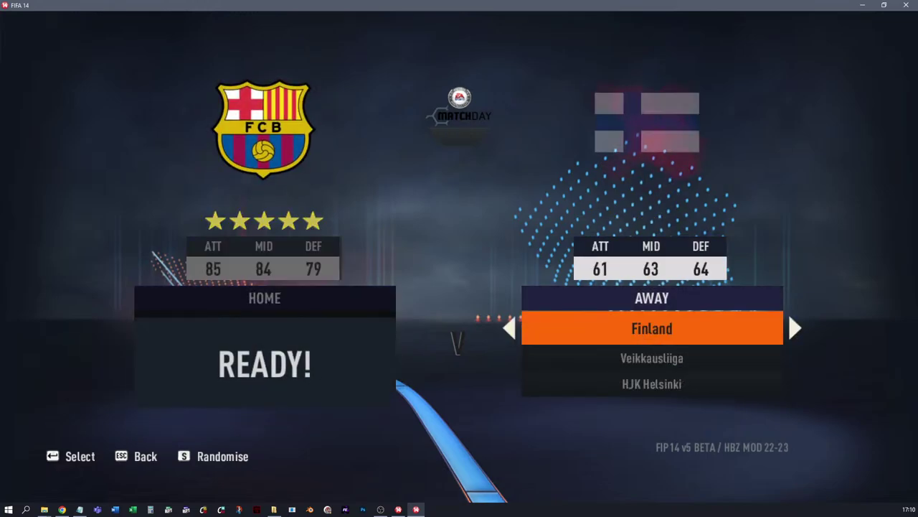
{"action": "key", "text": "Right"}
{"action": "key", "text": "Right"}
{"action": "key", "text": "Right"}
{"action": "key", "text": "Right"}
{"action": "key", "text": "Right"}
{"action": "key", "text": "Right"}
{"action": "key", "text": "Right"}
{"action": "key", "text": "Right"}
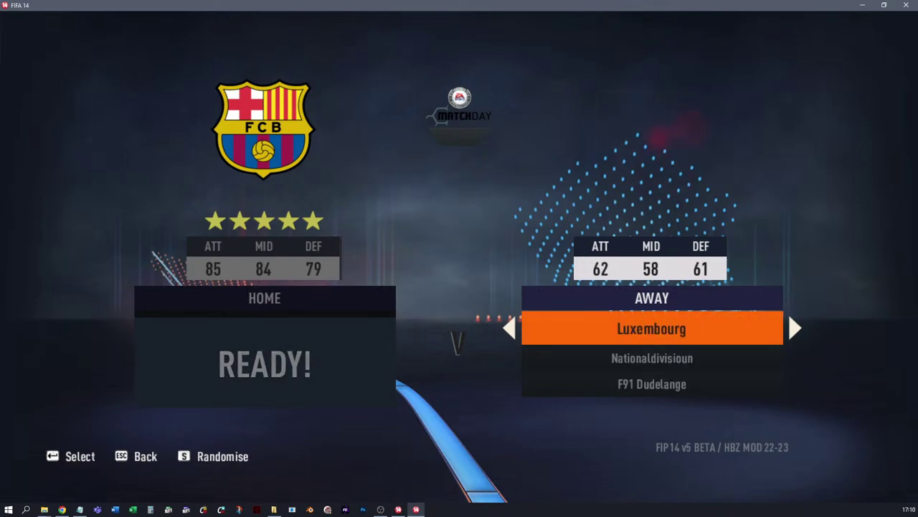
{"action": "key", "text": "Right"}
{"action": "key", "text": "Right"}
{"action": "key", "text": "Right"}
{"action": "key", "text": "Right"}
{"action": "key", "text": "Right"}
{"action": "key", "text": "Right"}
{"action": "key", "text": "Right"}
{"action": "key", "text": "Right"}
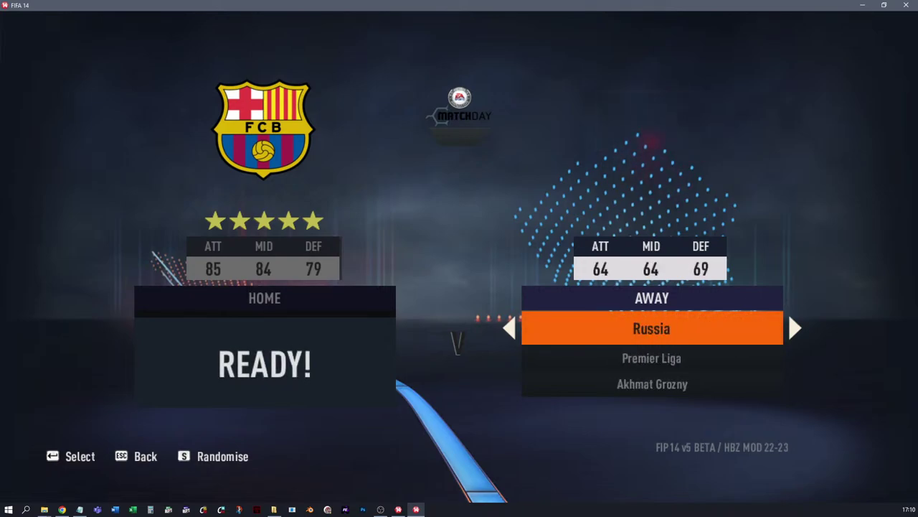
{"action": "key", "text": "Right"}
{"action": "key", "text": "Right"}
{"action": "key", "text": "Right"}
{"action": "key", "text": "Right"}
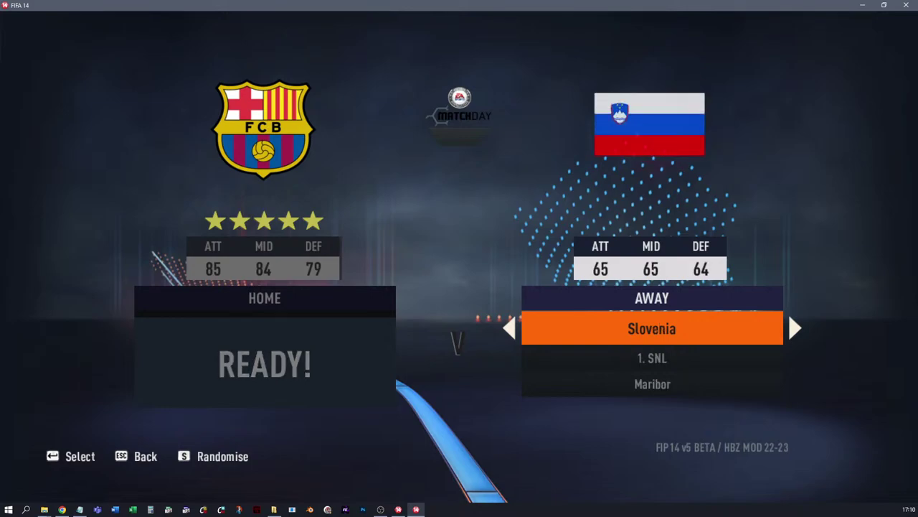
{"action": "key", "text": "Left"}
Step: Choose Real Madrid from LaLiga as the away team and confirm the match-up
{"action": "key", "text": "Down"}
{"action": "key", "text": "Down"}
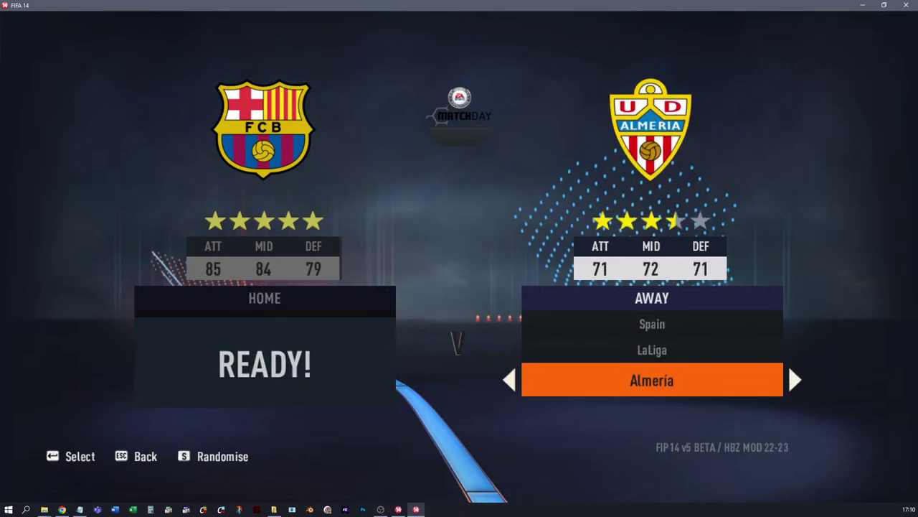
{"action": "key", "text": "Left"}
{"action": "key", "text": "Left"}
{"action": "key", "text": "Left"}
{"action": "key", "text": "Left"}
{"action": "key", "text": "Left"}
{"action": "key", "text": "Left"}
{"action": "key", "text": "Left"}
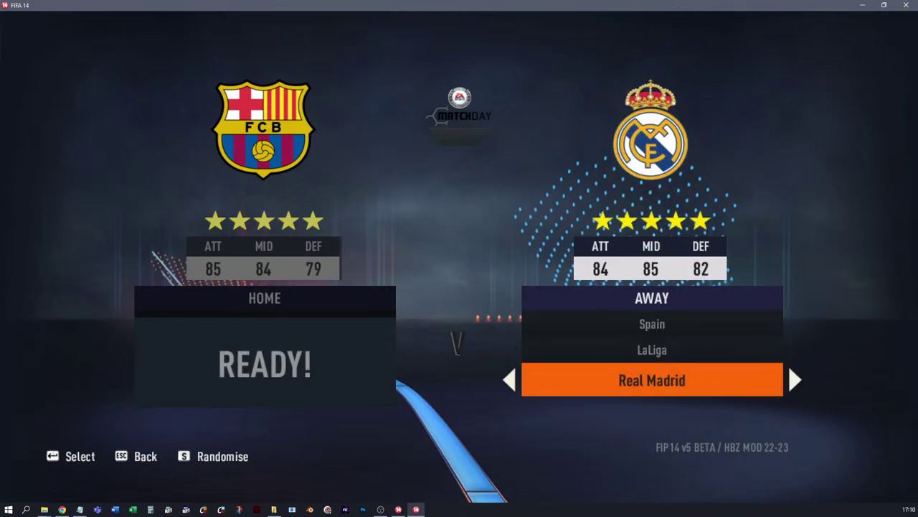
{"action": "key", "text": "Return"}
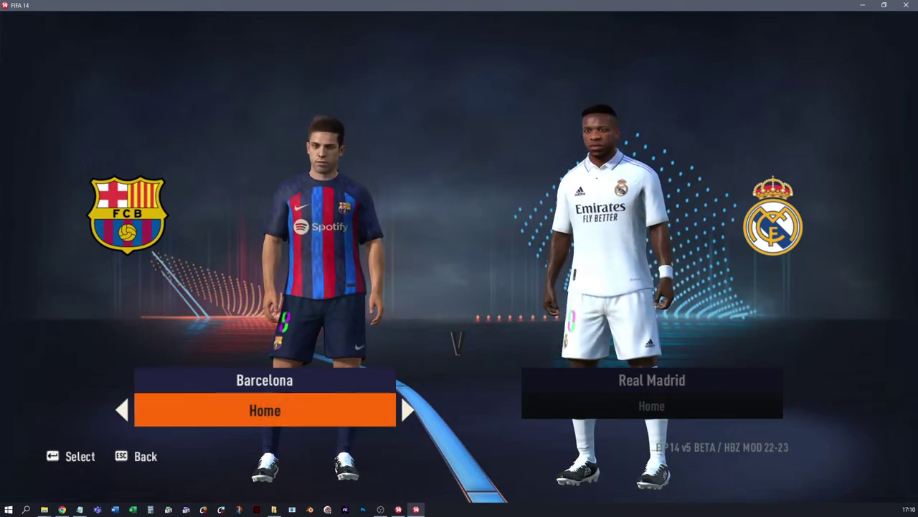
Step: Confirm the Home kits for both Barcelona and Real Madrid and start the match
{"action": "key", "text": "Return"}
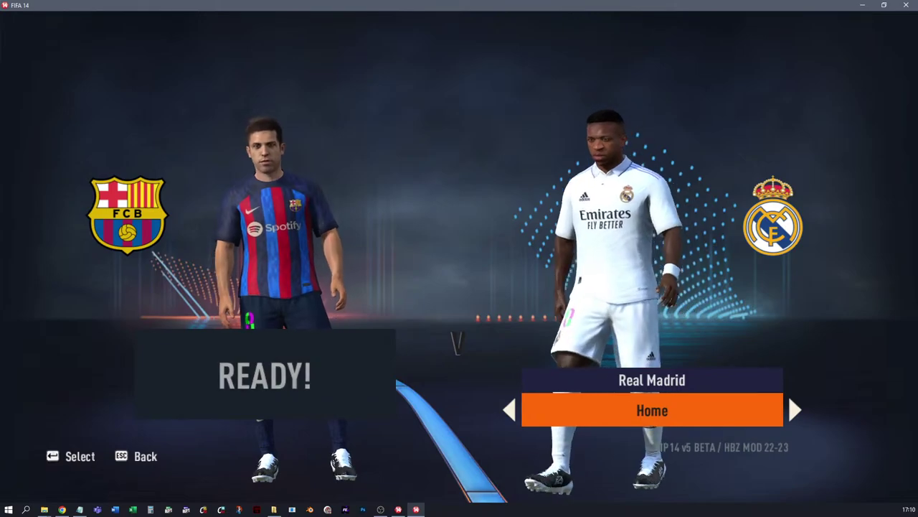
{"action": "key", "text": "Return"}
{"action": "key", "text": "Down"}
{"action": "key", "text": "Down"}
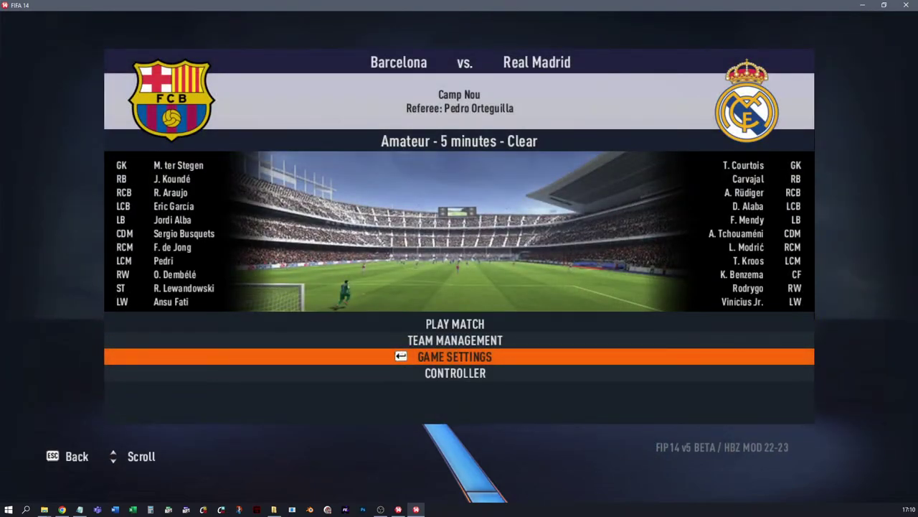
{"action": "key", "text": "Up"}
{"action": "key", "text": "Up"}
{"action": "key", "text": "Return"}
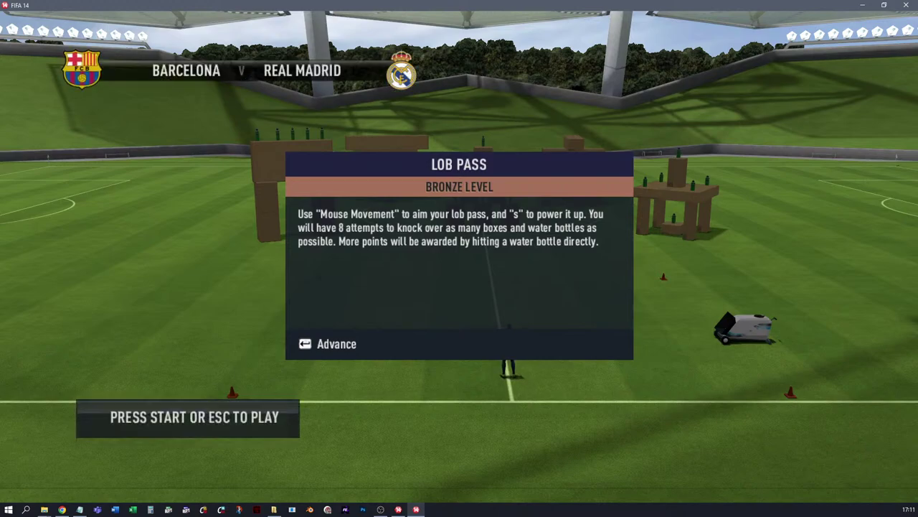
Step: Advance past the Lob Pass drill and, once the match has kicked off, pause it to open Instant Replay
{"action": "key", "text": "Return"}
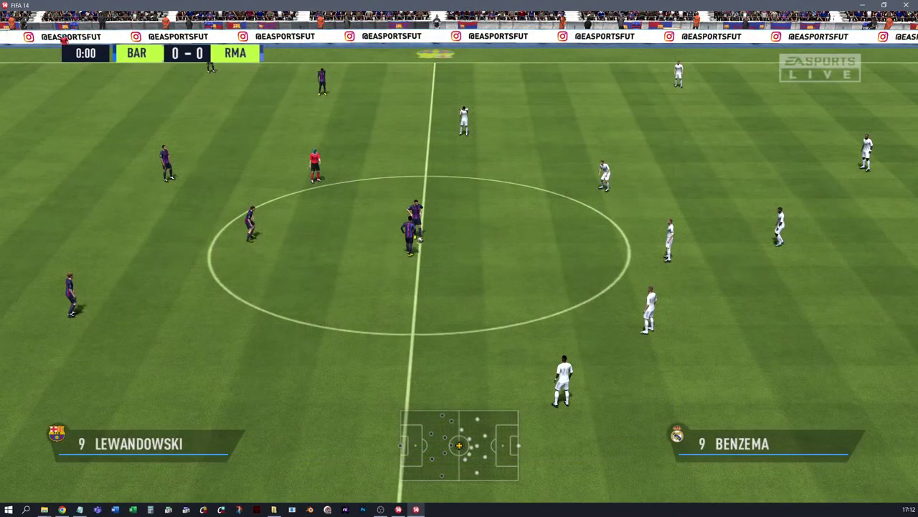
{"action": "key", "text": "s"}
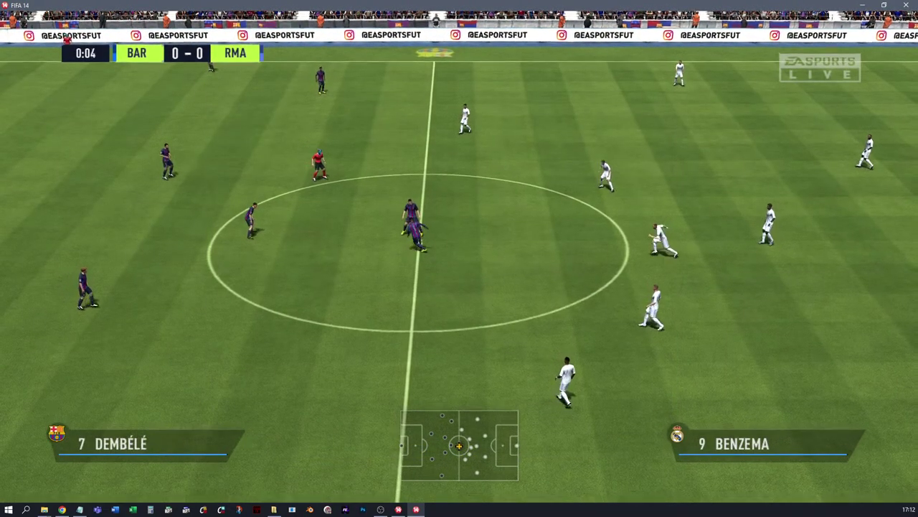
{"action": "key", "text": "Escape"}
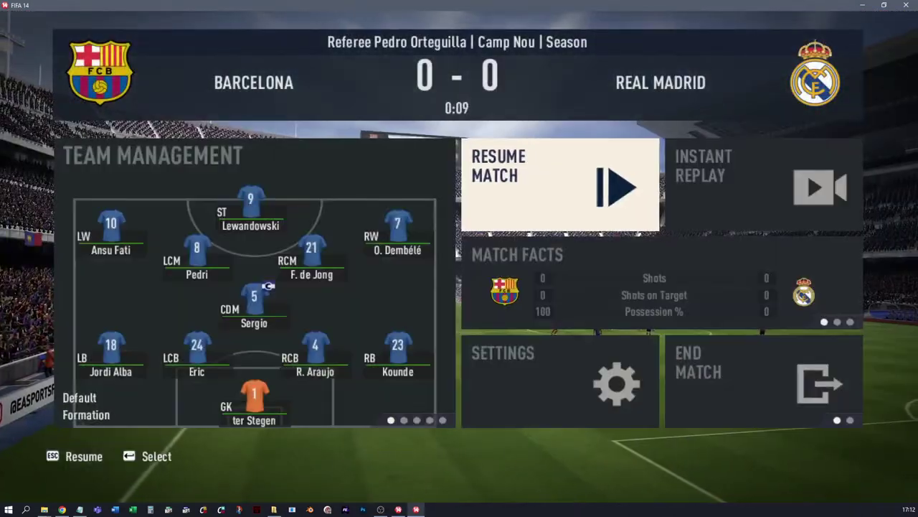
{"action": "key", "text": "Right"}
{"action": "key", "text": "Return"}
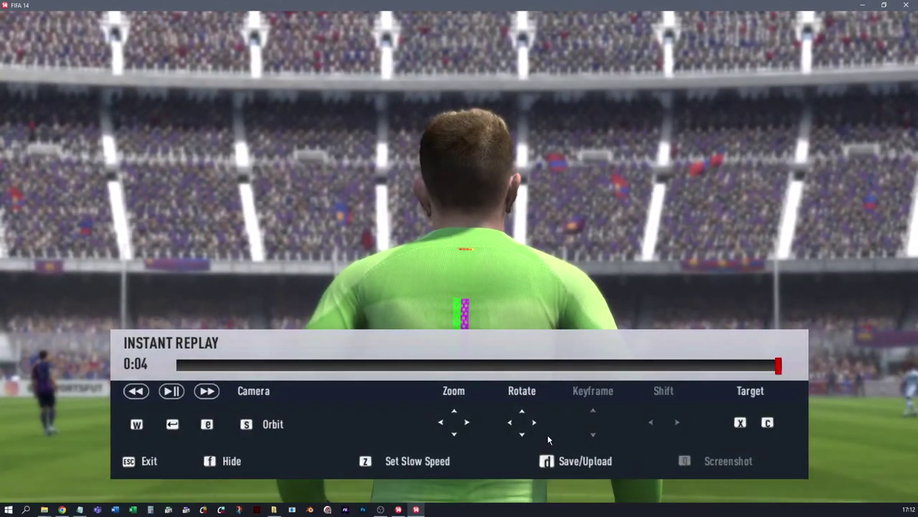
Step: Rotate the replay camera around Barcelona's goalkeeper to inspect his face and hair from the front
{"action": "left_click", "coordinate": [533, 425]}
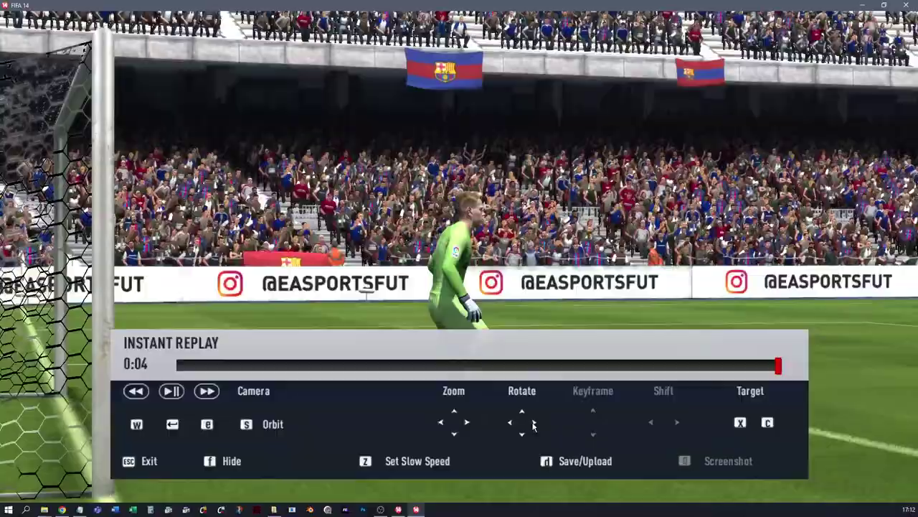
{"action": "left_click_drag", "start_coordinate": [533, 425], "coordinate": [533, 425]}
{"action": "key", "text": "c"}
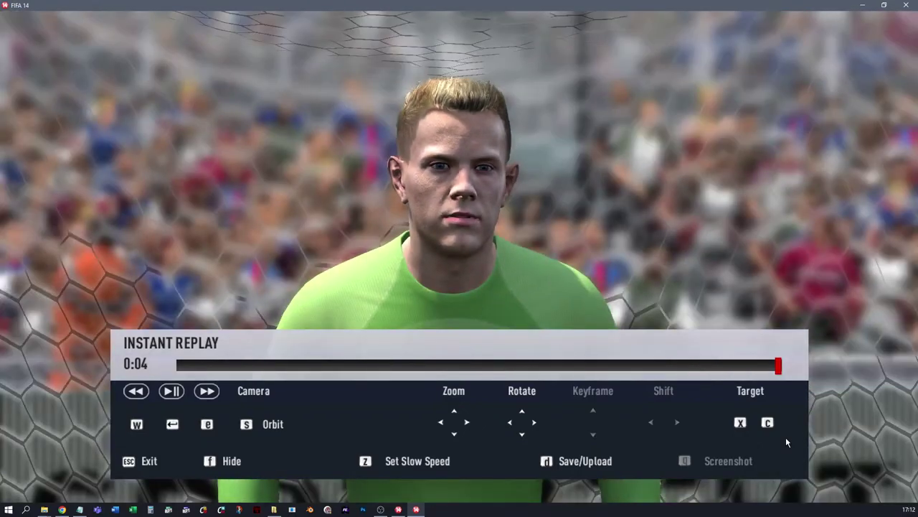
Step: Target the Barcelona defenders Koundé, Araujo and Eric García in turn and examine their faces and hair
{"action": "key", "text": "c"}
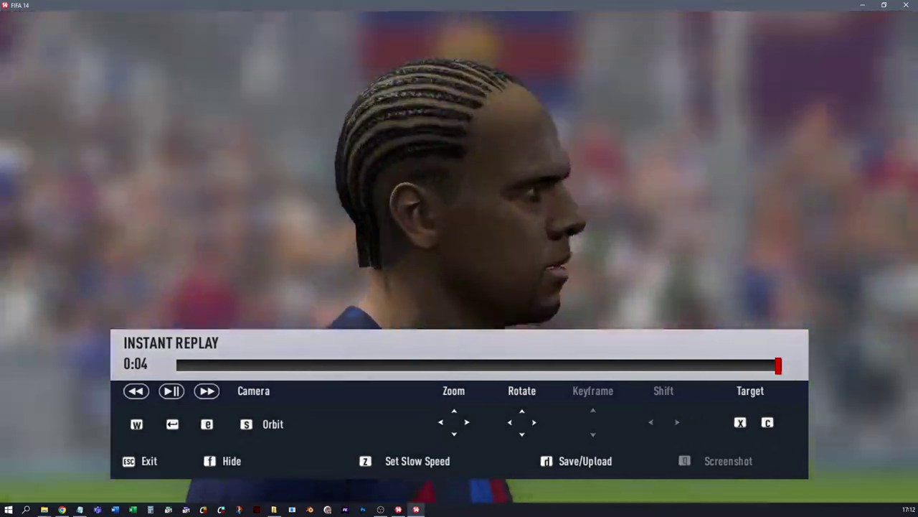
{"action": "key", "text": "c"}
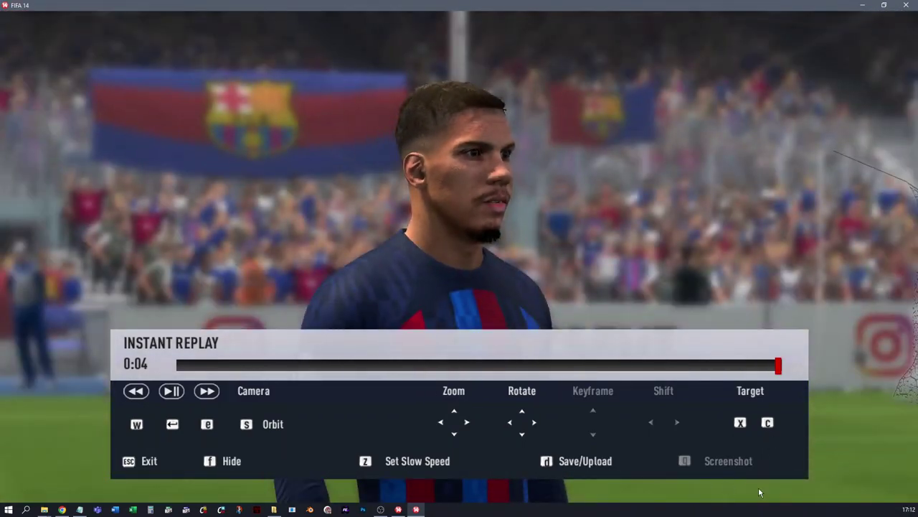
{"action": "left_click", "coordinate": [535, 425]}
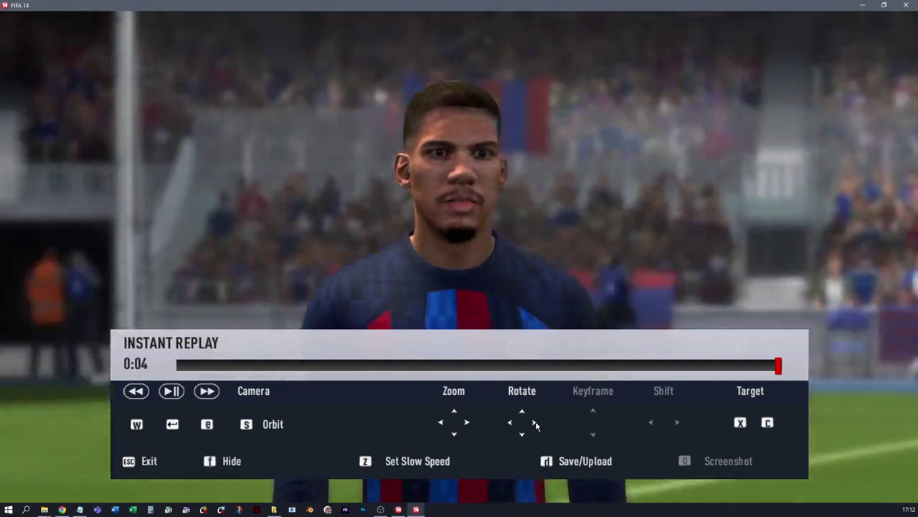
{"action": "key", "text": "c"}
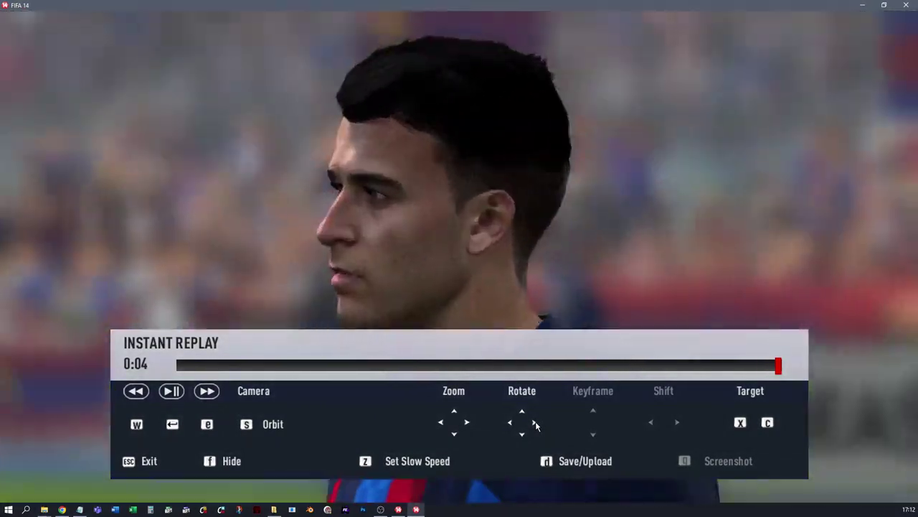
{"action": "left_click", "coordinate": [512, 425]}
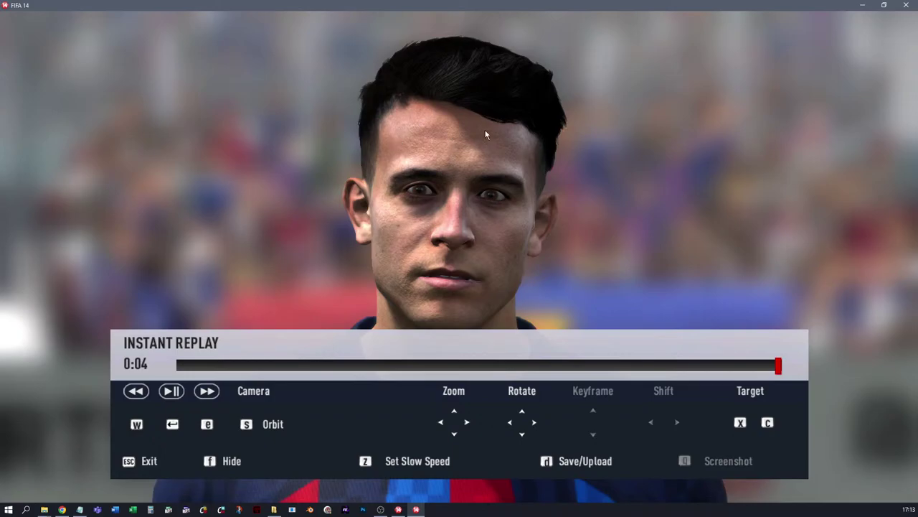
Step: Target left back Jordi Alba in the replay and examine his face and hair in close-up from the front
{"action": "key", "text": "c"}
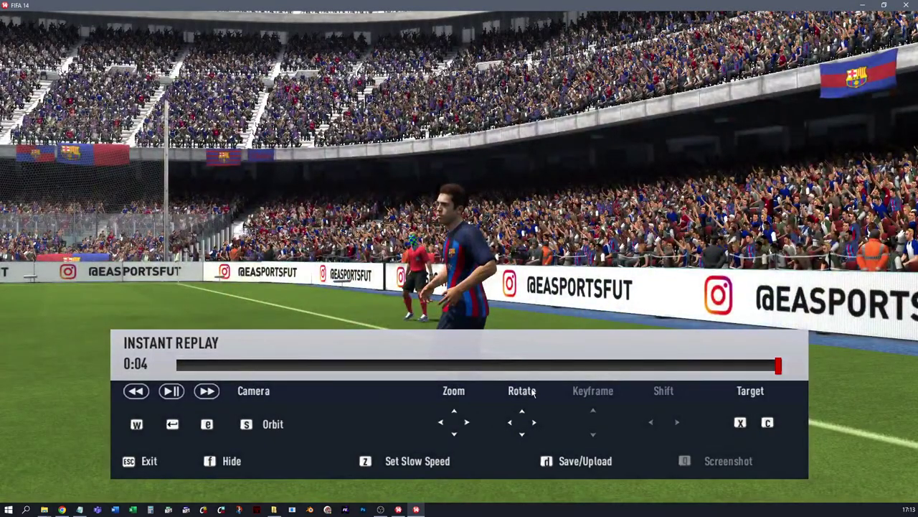
{"action": "key", "text": "Up"}
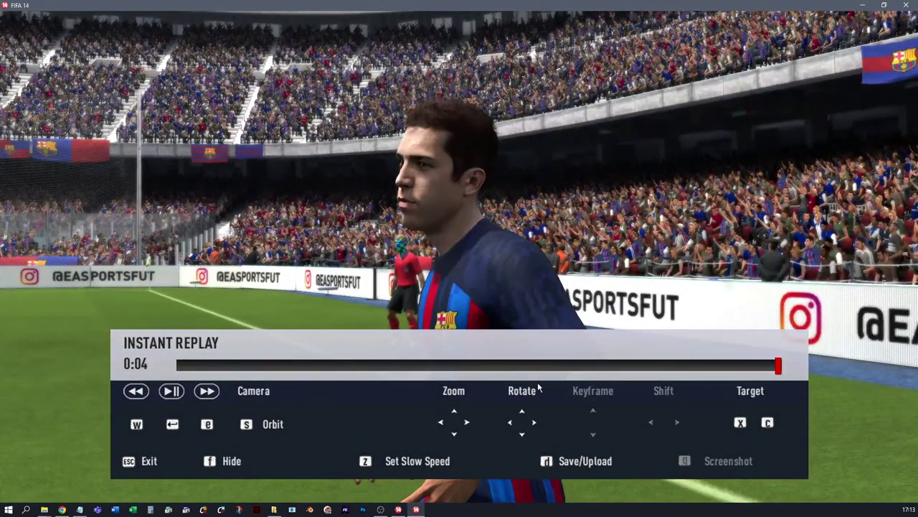
{"action": "left_click", "coordinate": [510, 426]}
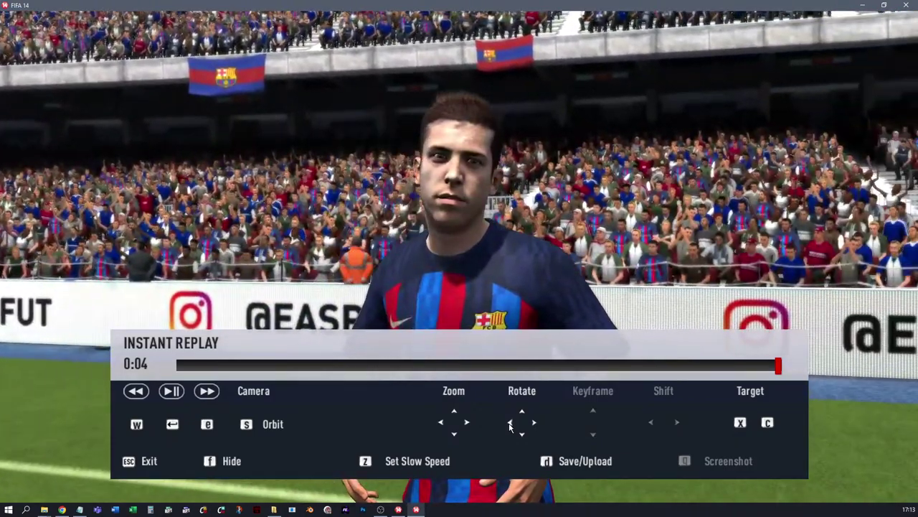
{"action": "key", "text": "Up"}
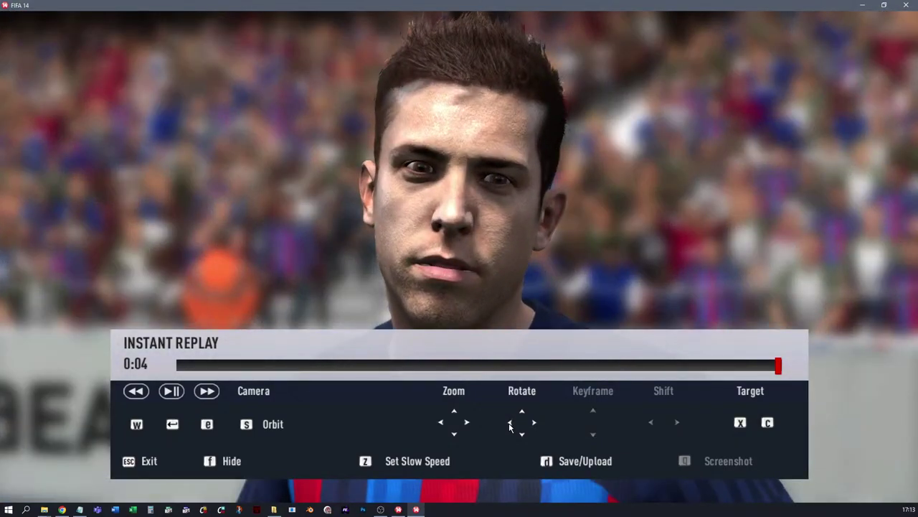
{"action": "key", "text": "Up"}
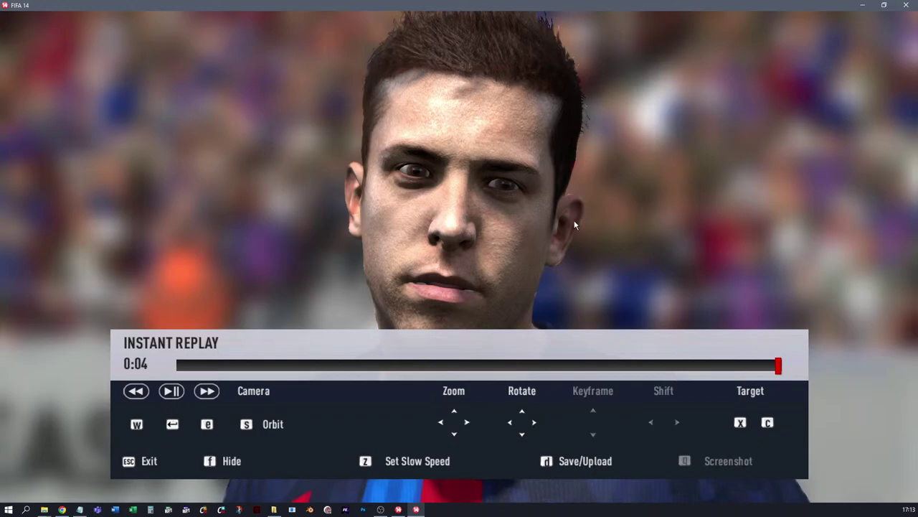
Step: Target midfielder Sergio Busquets in the replay and examine his face and hair in close-up from the front
{"action": "key", "text": "c"}
{"action": "key", "text": "Up"}
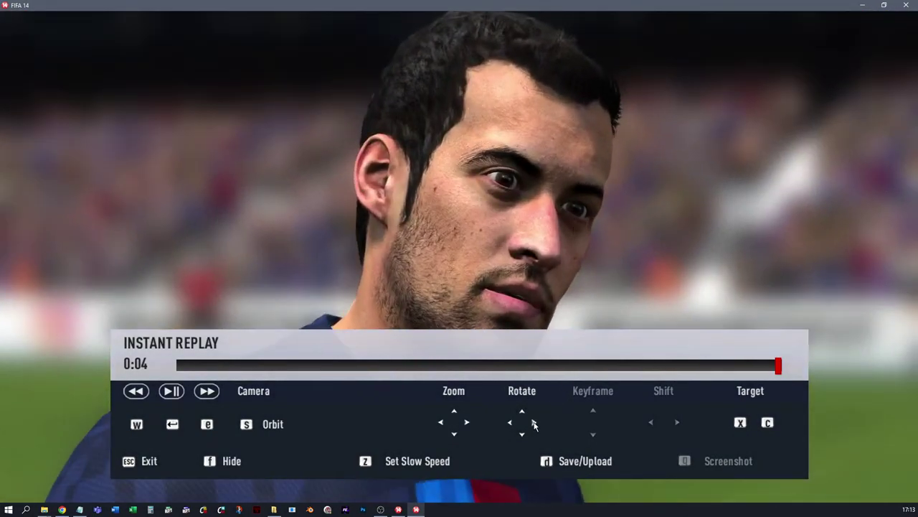
{"action": "left_click", "coordinate": [533, 424]}
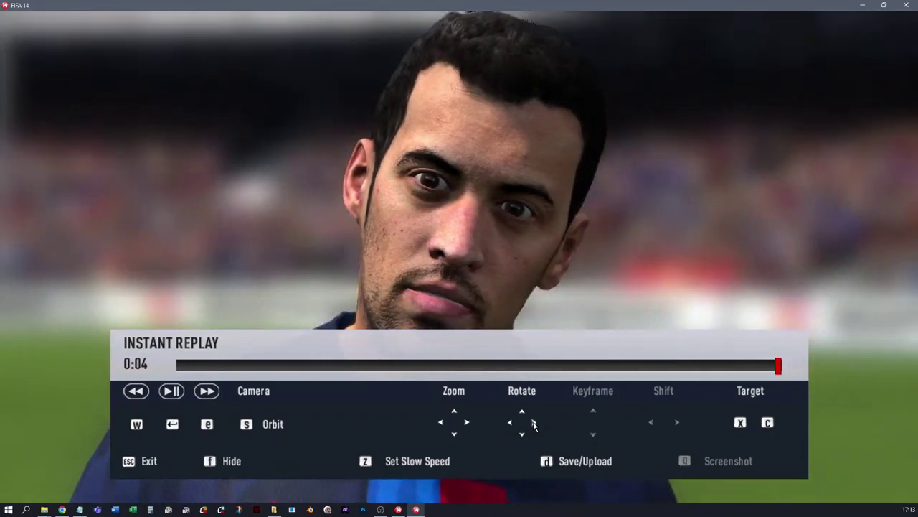
Step: Target the ginger-haired Barcelona player and the dark-haired teammate after him, and examine their faces and hair from the front
{"action": "key", "text": "c"}
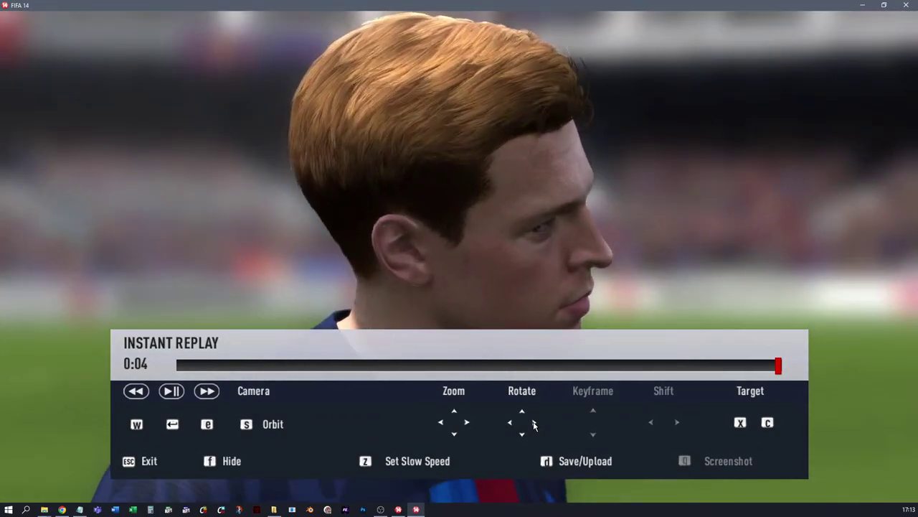
{"action": "left_click", "coordinate": [534, 424]}
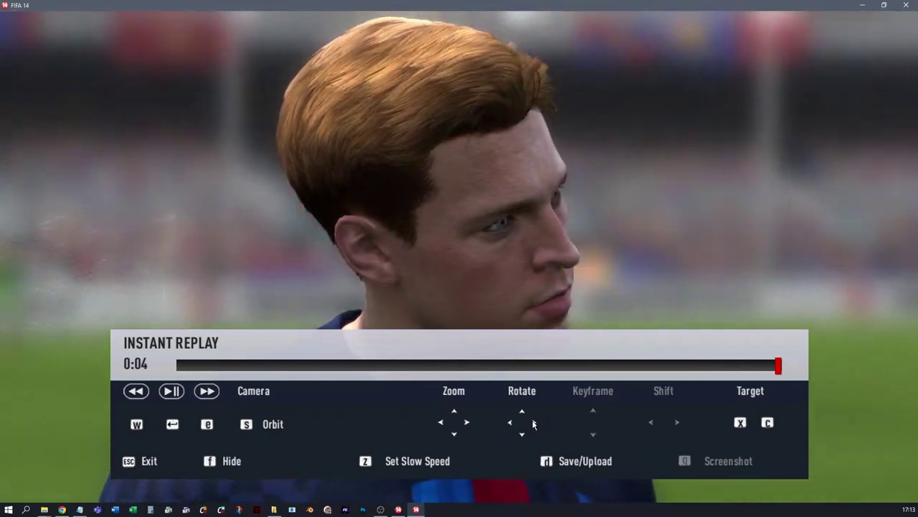
{"action": "key", "text": "c"}
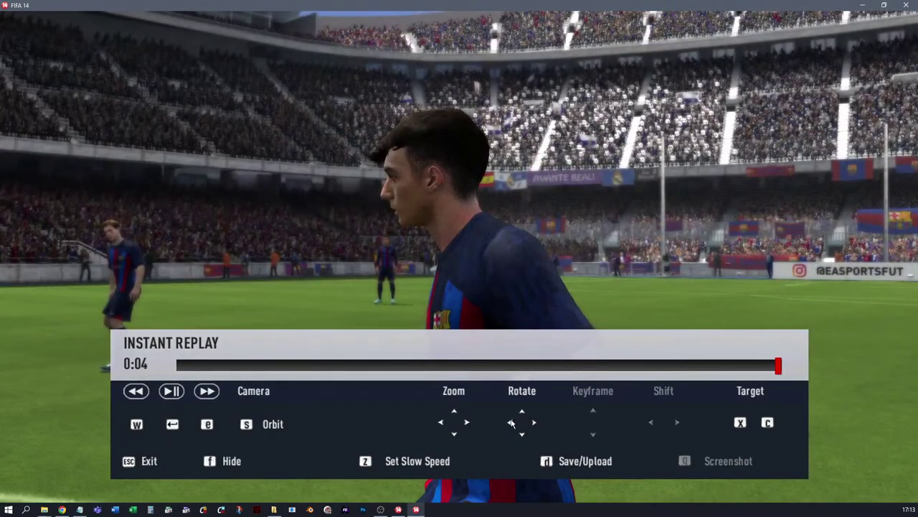
{"action": "left_click", "coordinate": [511, 423]}
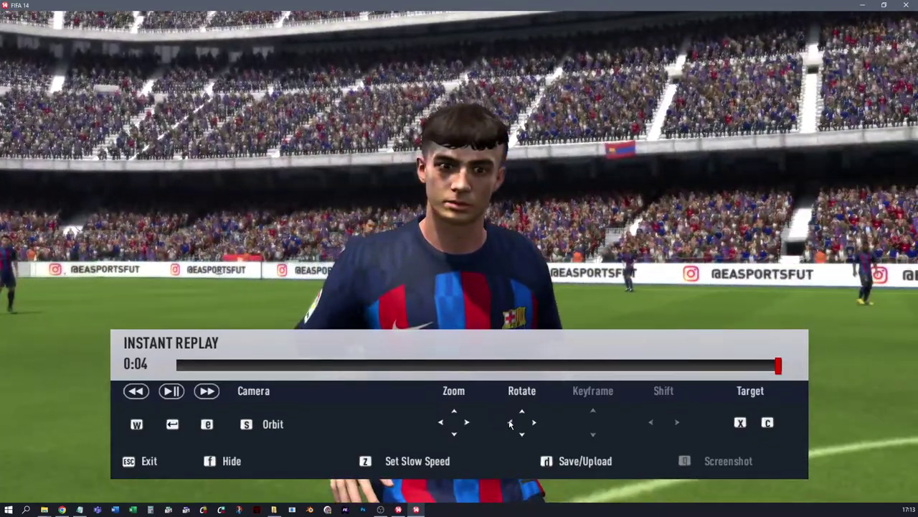
Step: Target the remaining three Barcelona outfield players in turn and examine their faces and hairstyles
{"action": "key", "text": "c"}
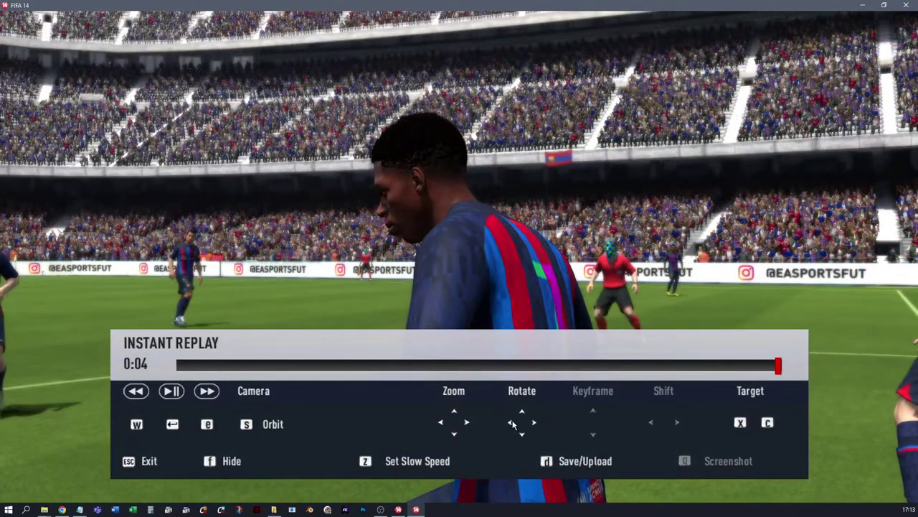
{"action": "left_click", "coordinate": [511, 423]}
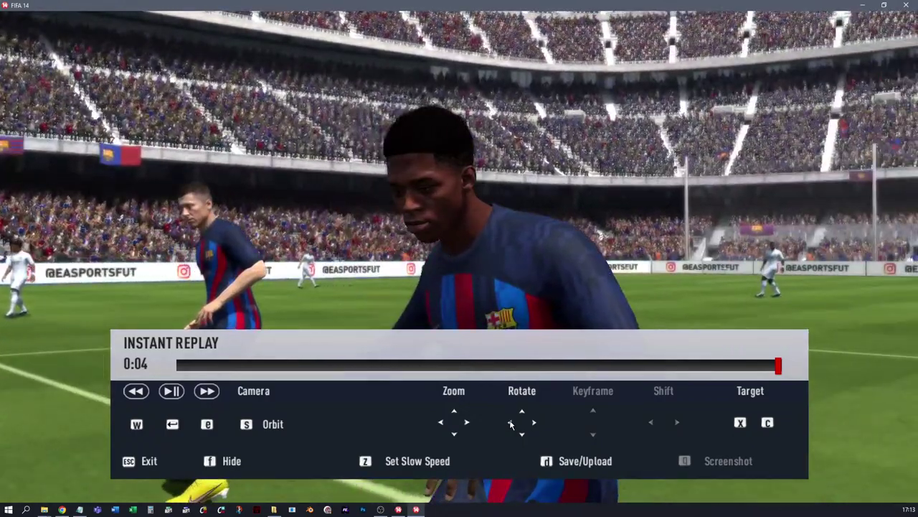
{"action": "key", "text": "c"}
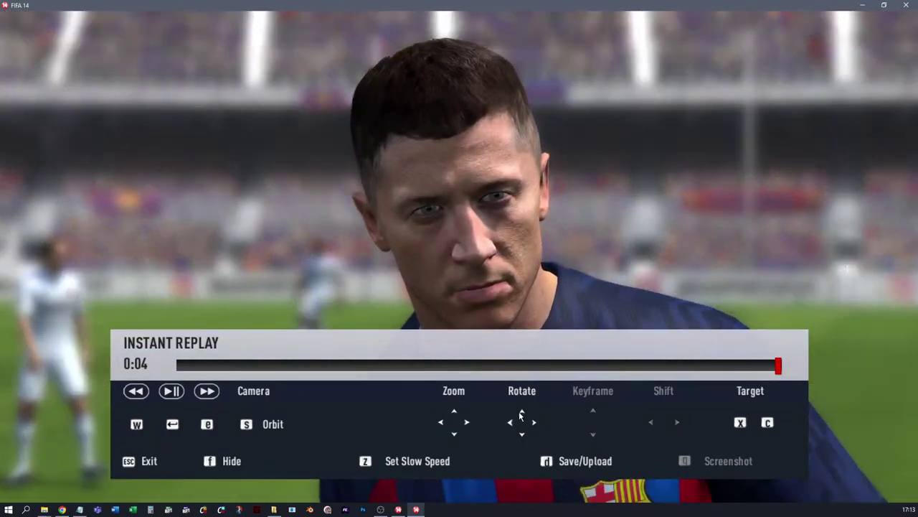
{"action": "key", "text": "c"}
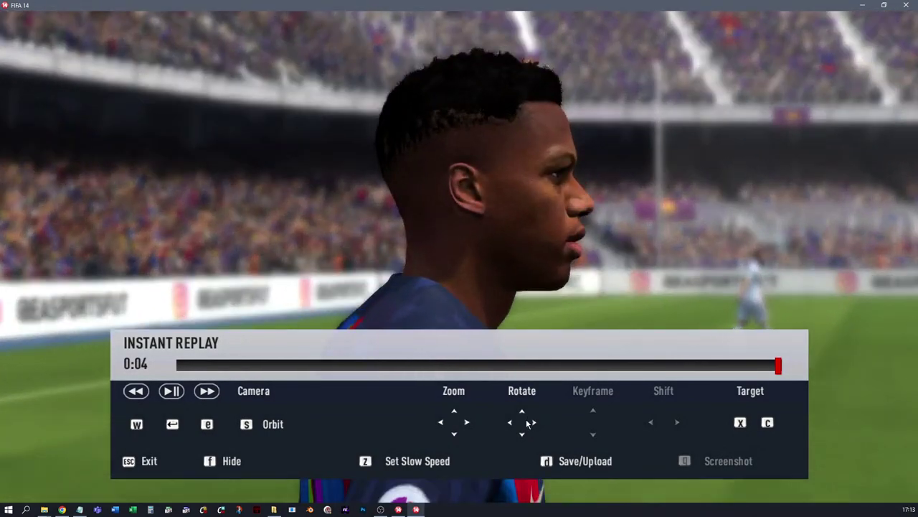
{"action": "left_click", "coordinate": [535, 425]}
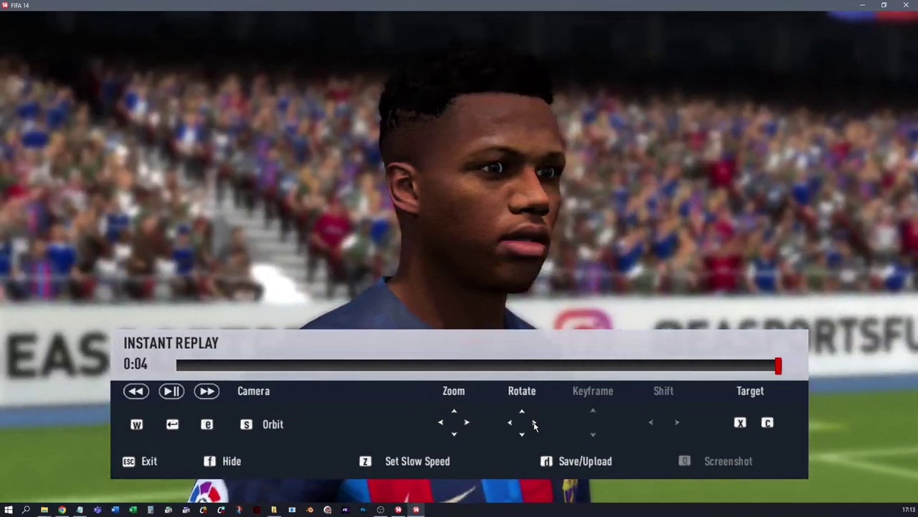
Step: Target the Real Madrid goalkeeper in the blue kit and examine his face and hair in close-up from the front
{"action": "key", "text": "c"}
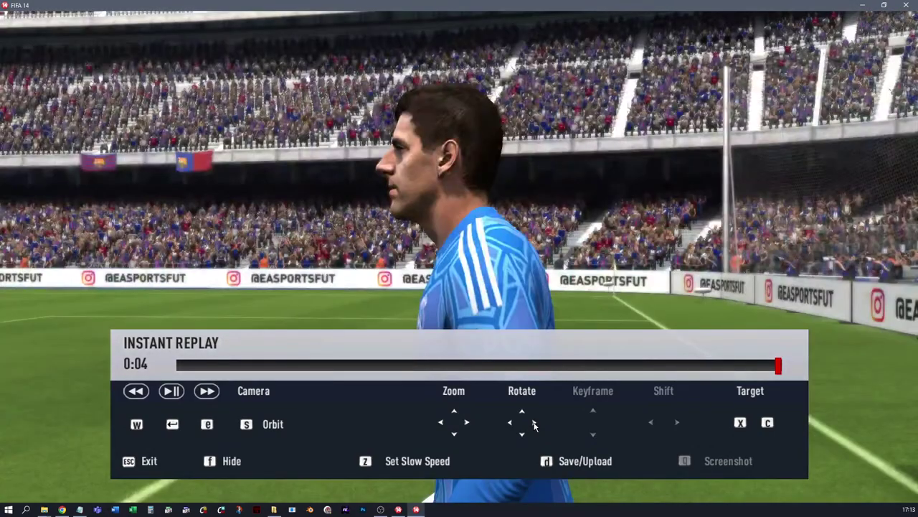
{"action": "left_click", "coordinate": [511, 424]}
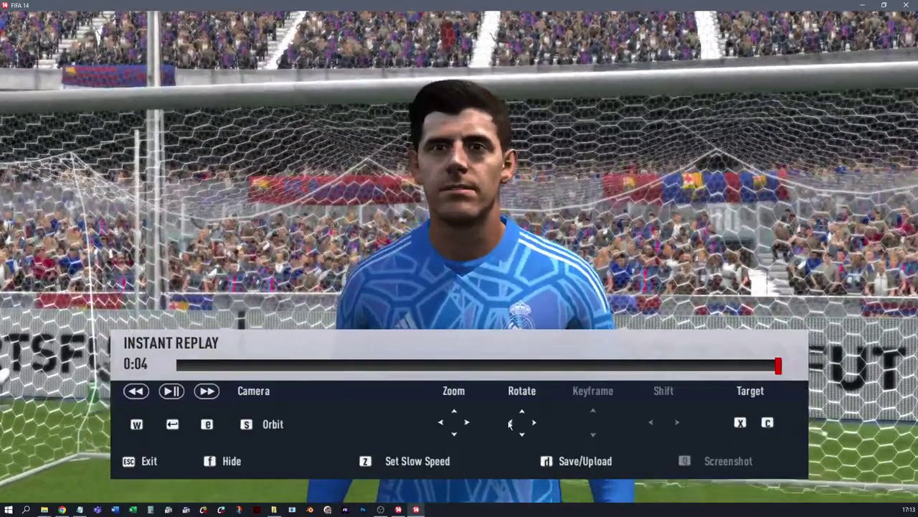
{"action": "scroll", "coordinate": [509, 424], "scroll_direction": "up", "scroll_amount": 3}
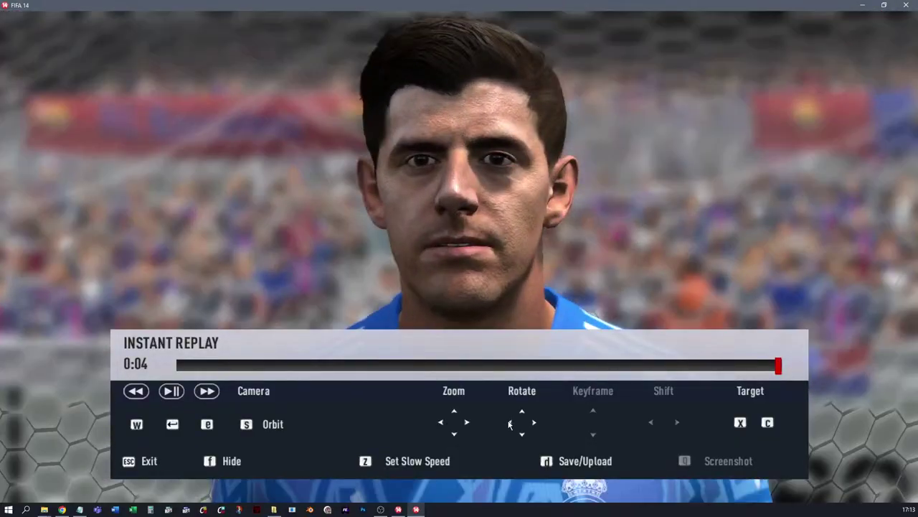
Step: Target the full-bearded Real Madrid player and orbit around his head to examine his face, beard and hair from both sides
{"action": "key", "text": "c"}
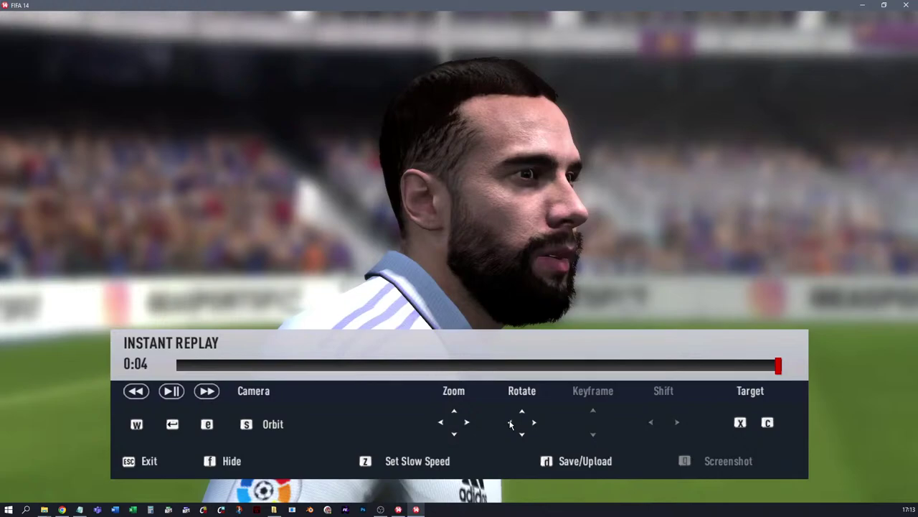
{"action": "left_click", "coordinate": [534, 423]}
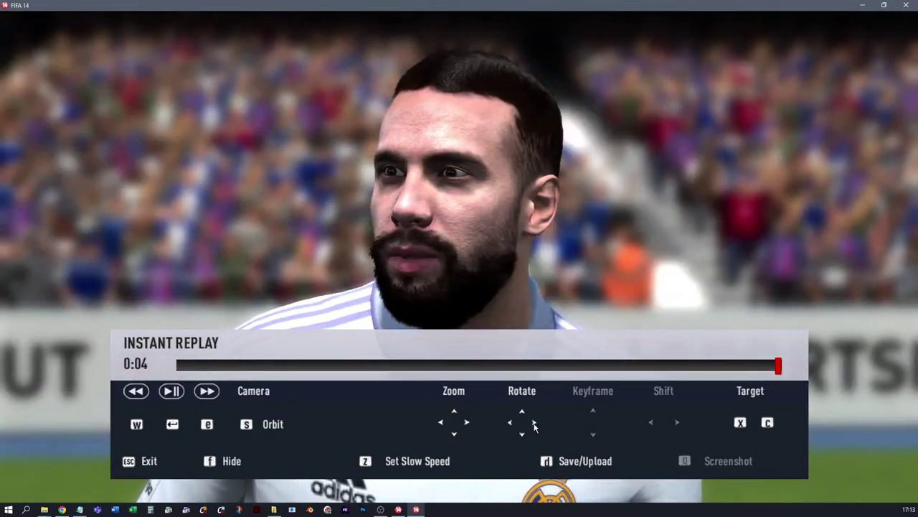
{"action": "left_click", "coordinate": [534, 423]}
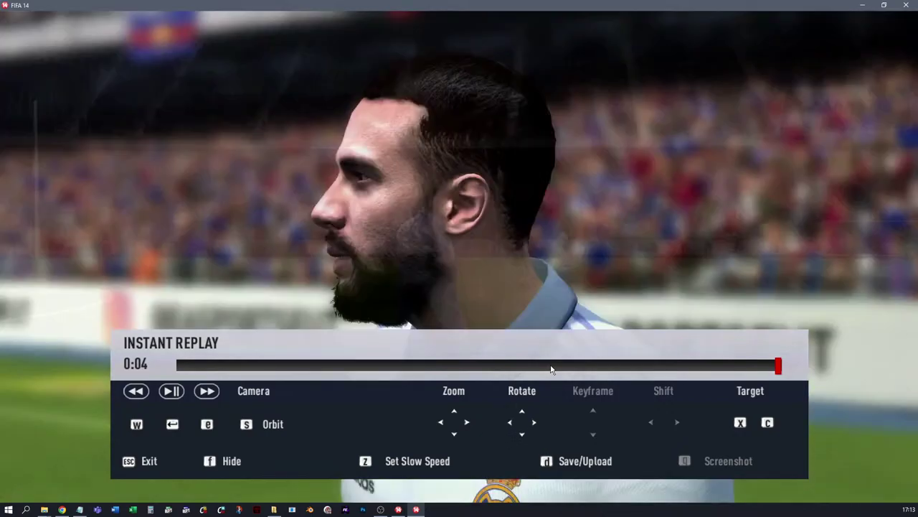
Step: Target the next two Real Madrid players in turn and examine their faces and hair in close-up
{"action": "key", "text": "c"}
{"action": "left_click", "coordinate": [511, 423]}
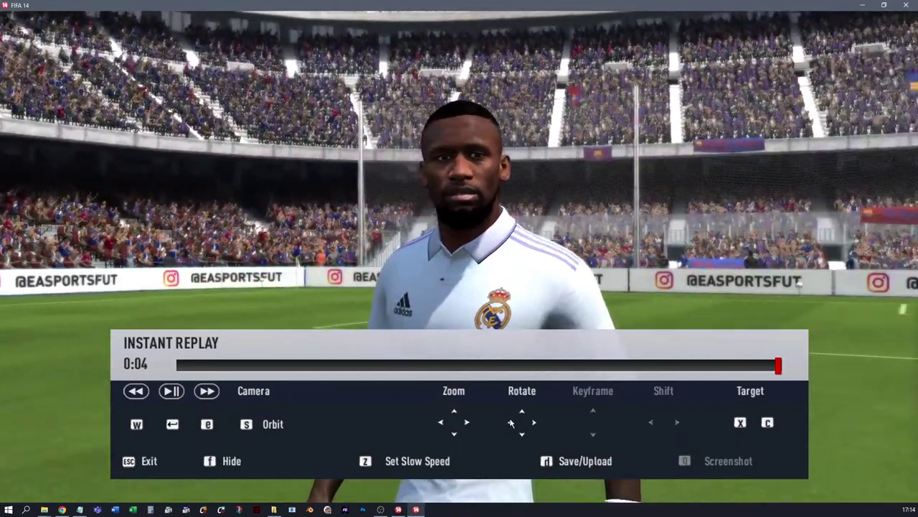
{"action": "scroll", "coordinate": [510, 423], "scroll_direction": "up", "scroll_amount": 5}
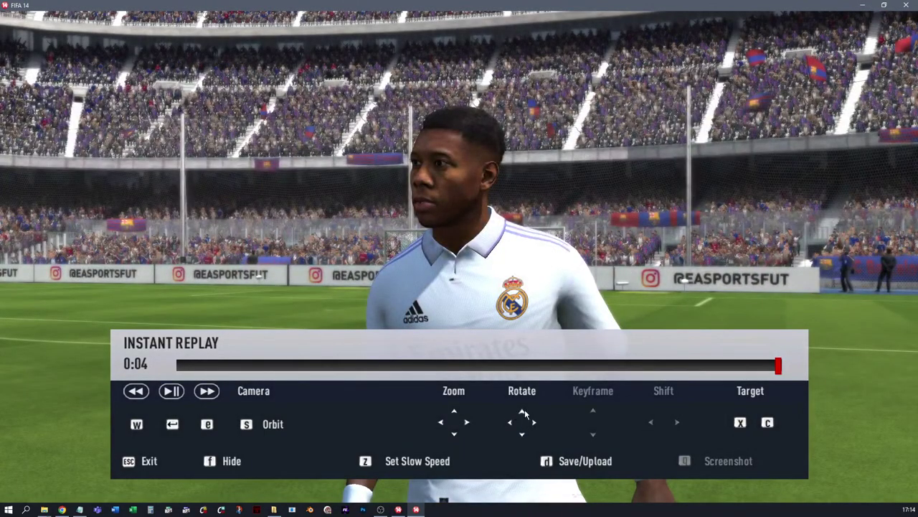
{"action": "scroll", "coordinate": [524, 412], "scroll_direction": "up", "scroll_amount": 5}
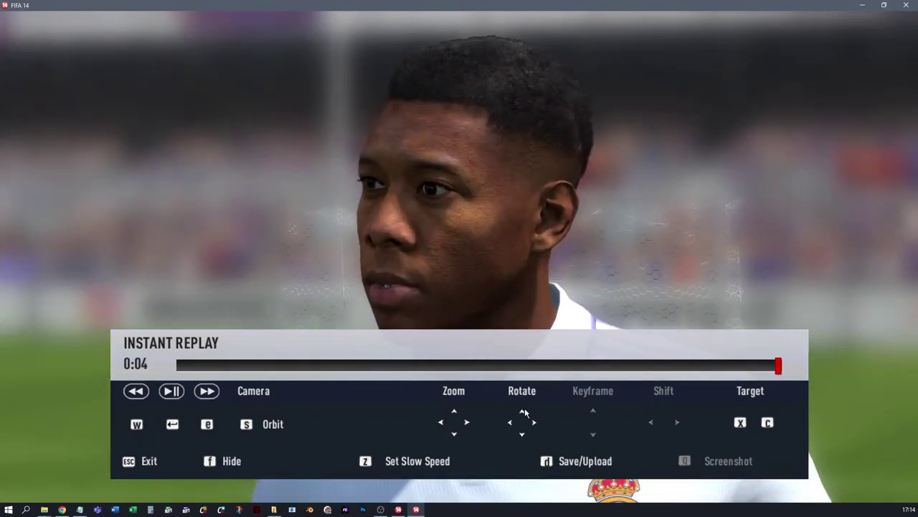
Step: Target the following Real Madrid player in close-up and rewind the replay to 0:03 to examine his face
{"action": "left_click", "coordinate": [511, 425]}
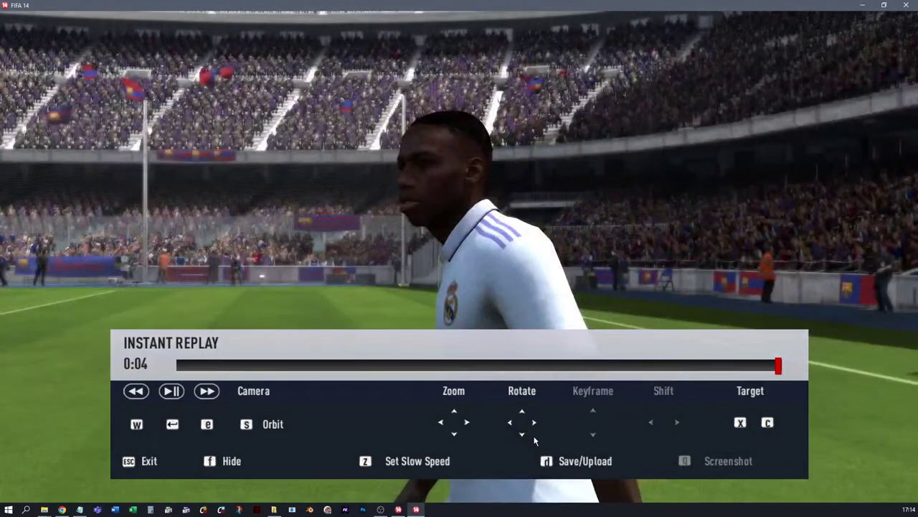
{"action": "scroll", "coordinate": [535, 440], "scroll_direction": "up", "scroll_amount": 5}
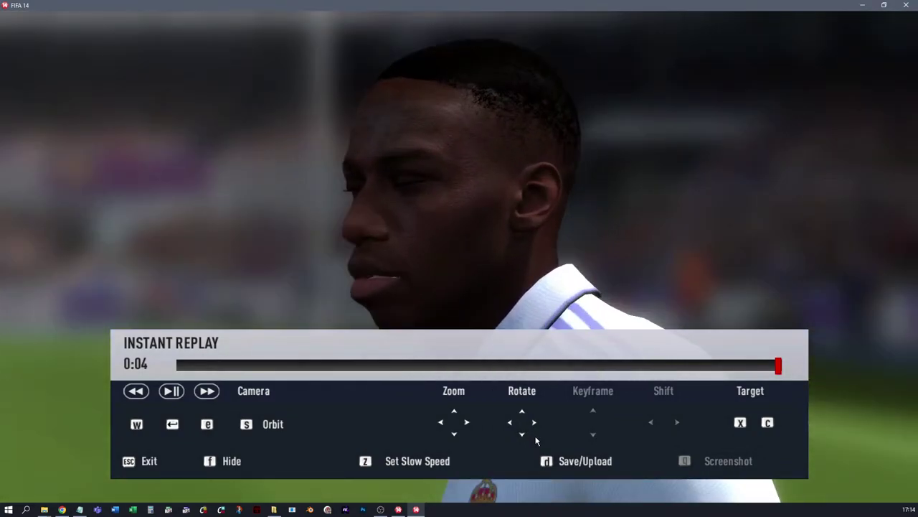
{"action": "key", "text": "w"}
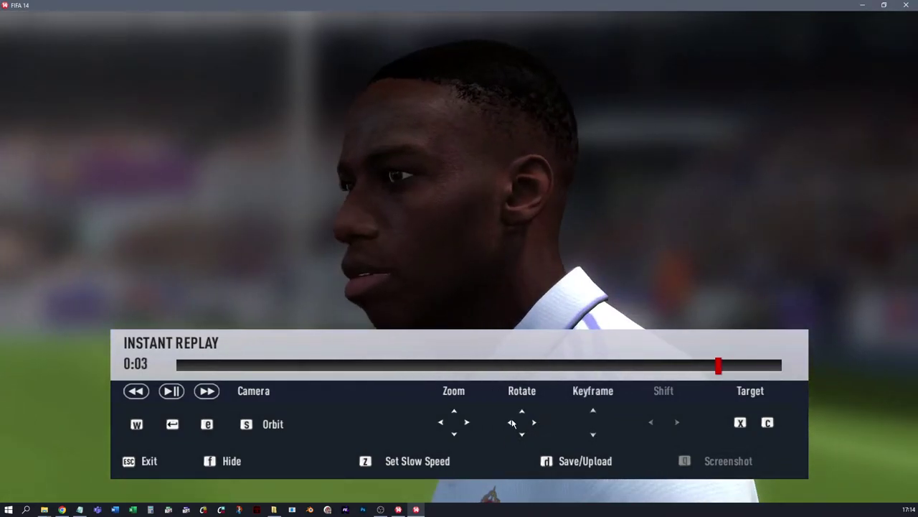
{"action": "left_click", "coordinate": [512, 424]}
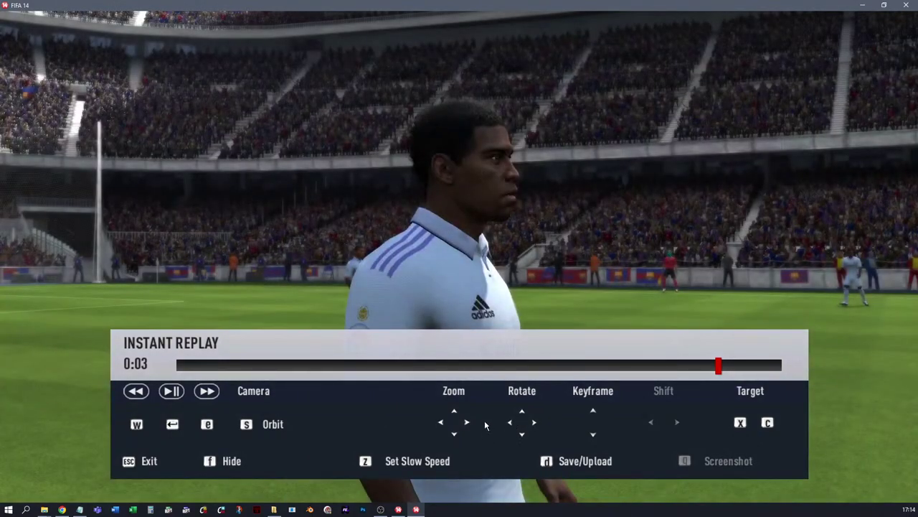
Step: Orbit around Real Madrid's number 18, inspect the shirt number with the replay controls hidden, and return to his face with the controls shown
{"action": "key", "text": "Left"}
{"action": "key", "text": "Left"}
{"action": "key", "text": "Left"}
{"action": "key", "text": "Left"}
{"action": "key", "text": "Left"}
{"action": "key", "text": "Left"}
{"action": "key", "text": "Left"}
{"action": "key", "text": "Left"}
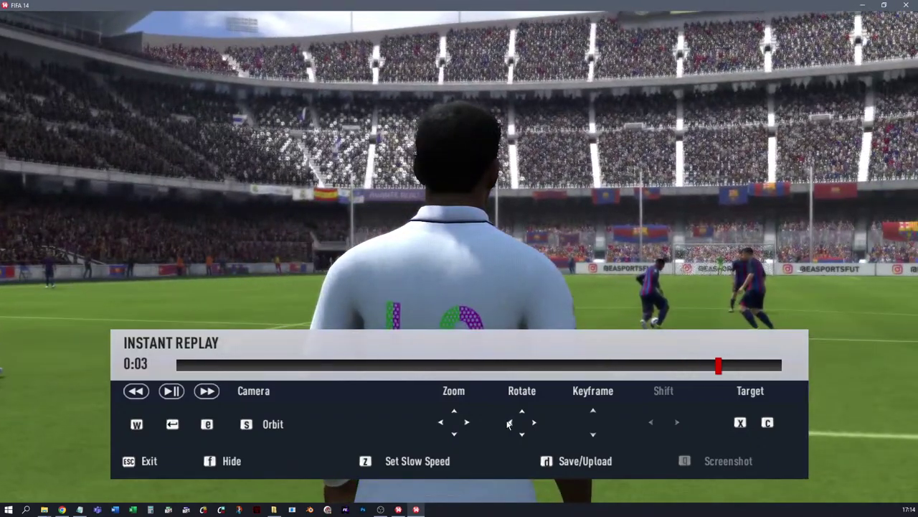
{"action": "key", "text": "f"}
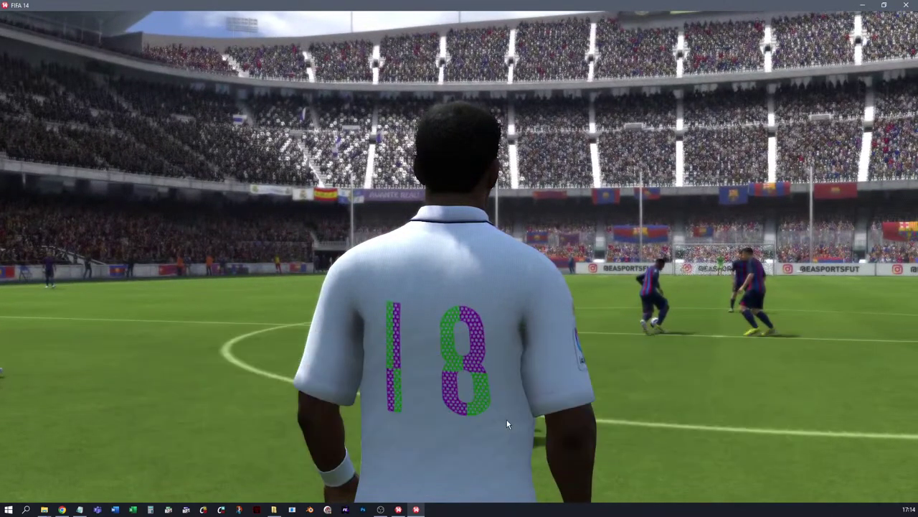
{"action": "scroll", "coordinate": [506, 424], "scroll_direction": "down", "scroll_amount": 5}
{"action": "scroll", "coordinate": [506, 425], "scroll_direction": "up", "scroll_amount": 5}
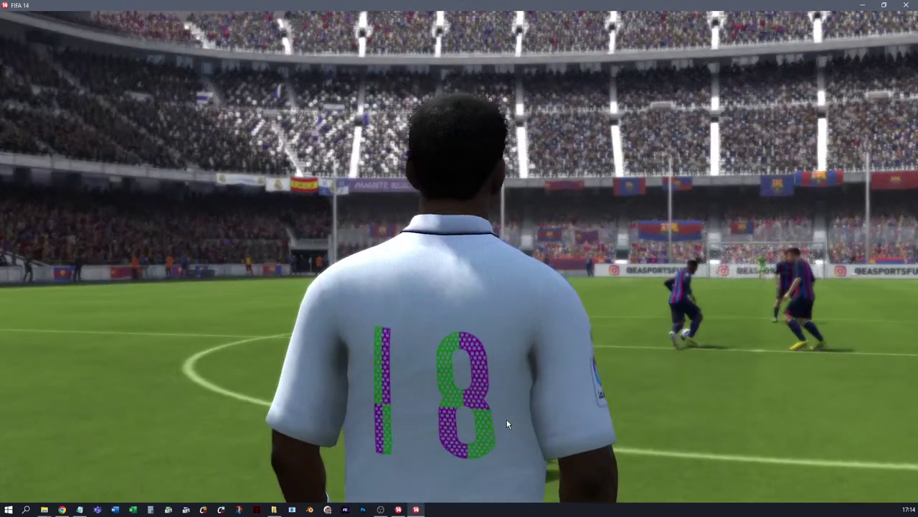
{"action": "key", "text": "f"}
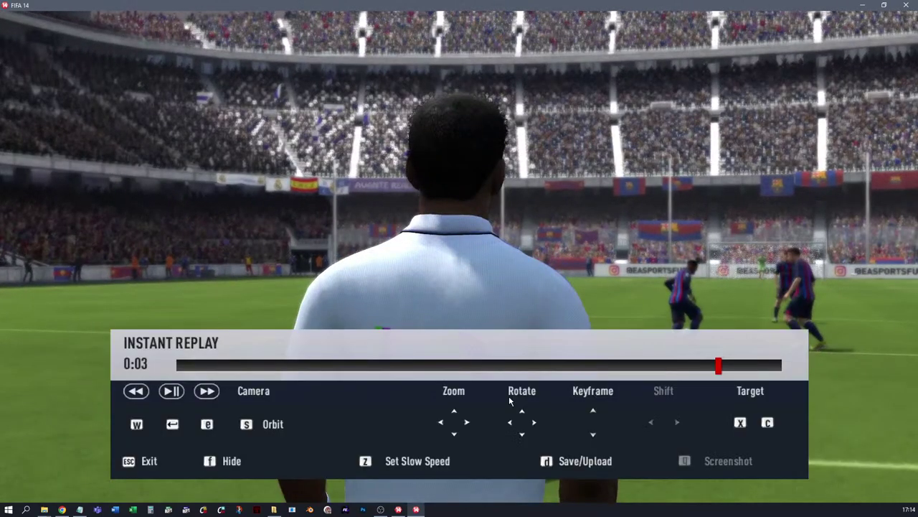
{"action": "left_click", "coordinate": [533, 424]}
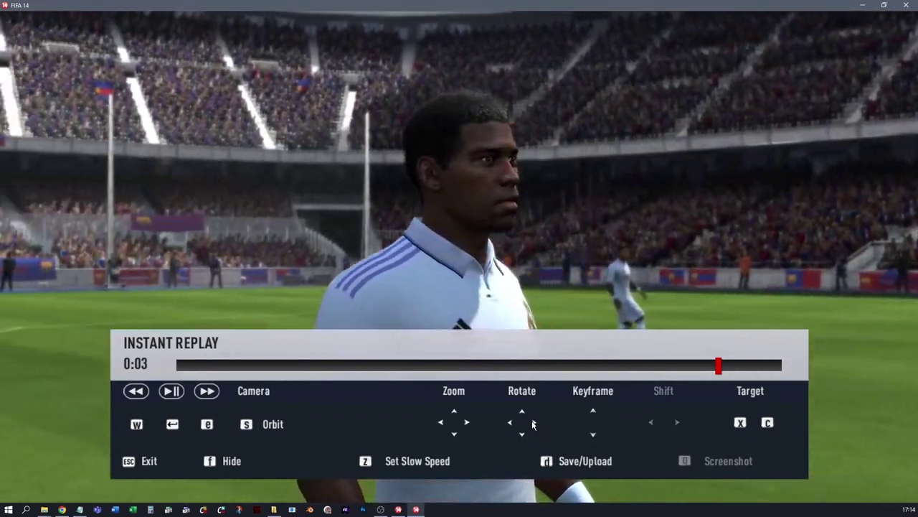
Step: Target the Real Madrid player with the headband, the short-haired midfielder and the captain in turn, and examine their faces and hair in close-up
{"action": "key", "text": "c"}
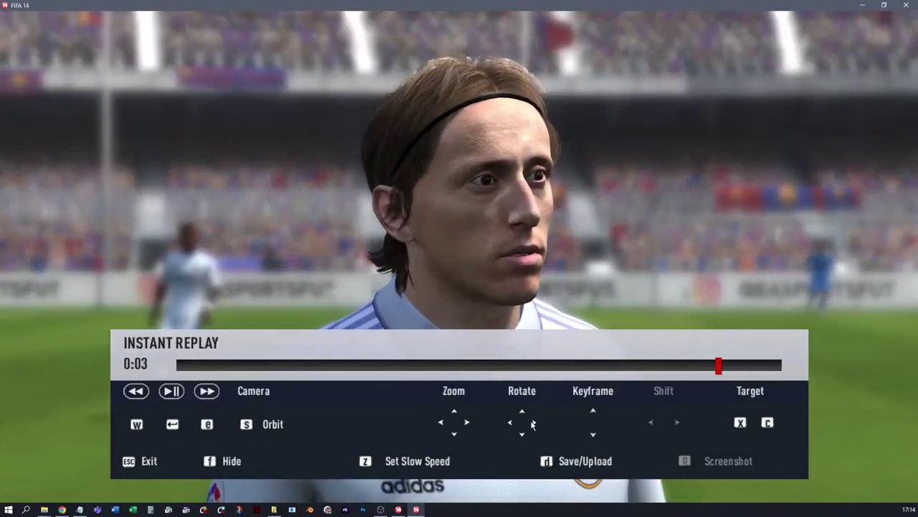
{"action": "key", "text": "c"}
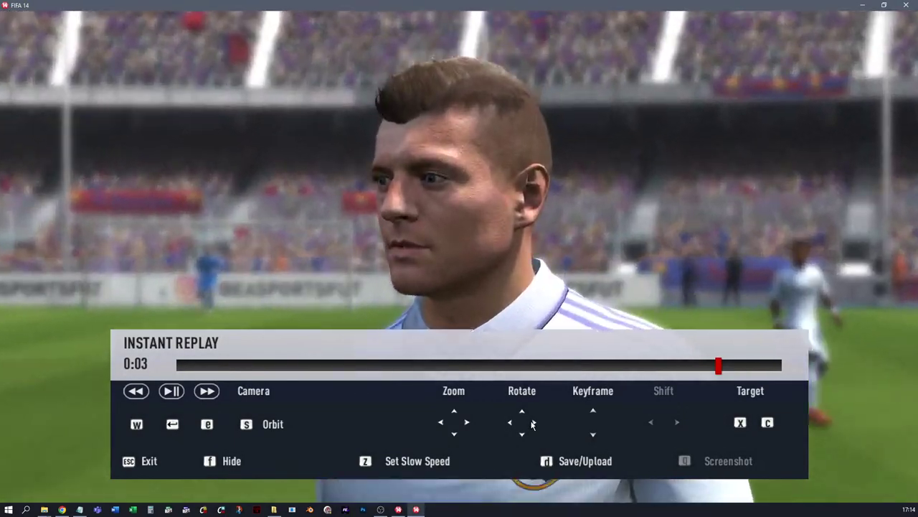
{"action": "key", "text": "c"}
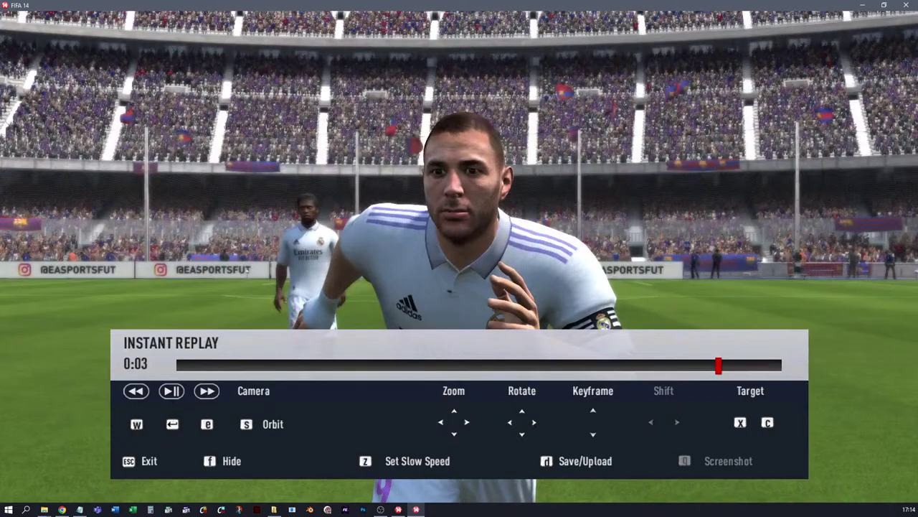
{"action": "key", "text": "Up"}
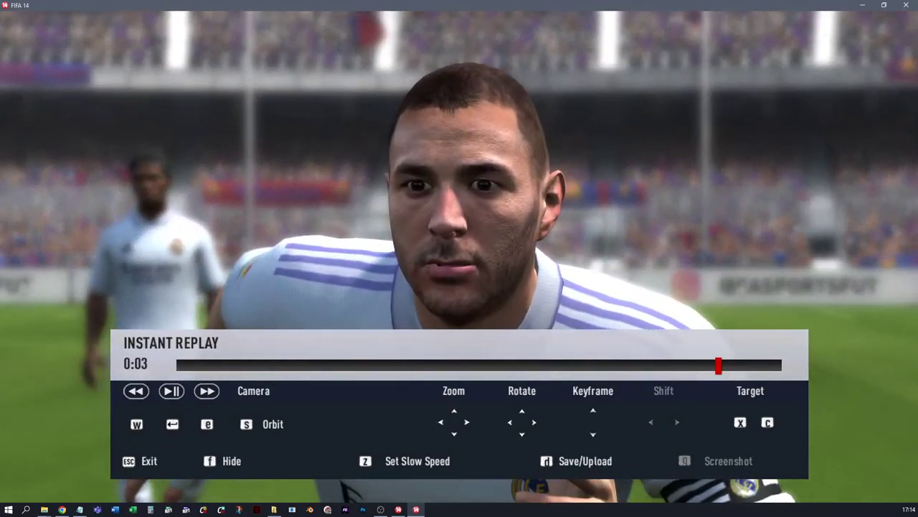
Step: Target the two Real Madrid players after the captain and examine their faces and hair in close-up
{"action": "key", "text": "c"}
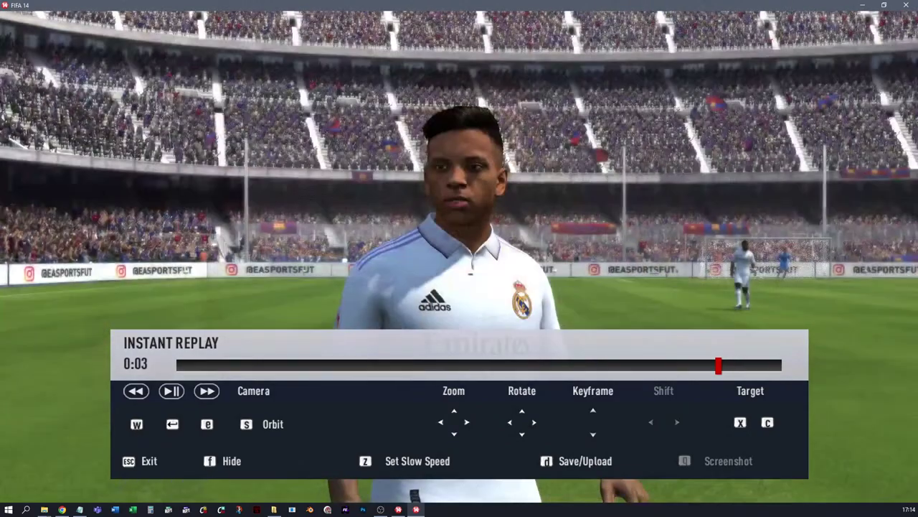
{"action": "key", "text": "x"}
{"action": "key", "text": "c"}
{"action": "key", "text": "Up"}
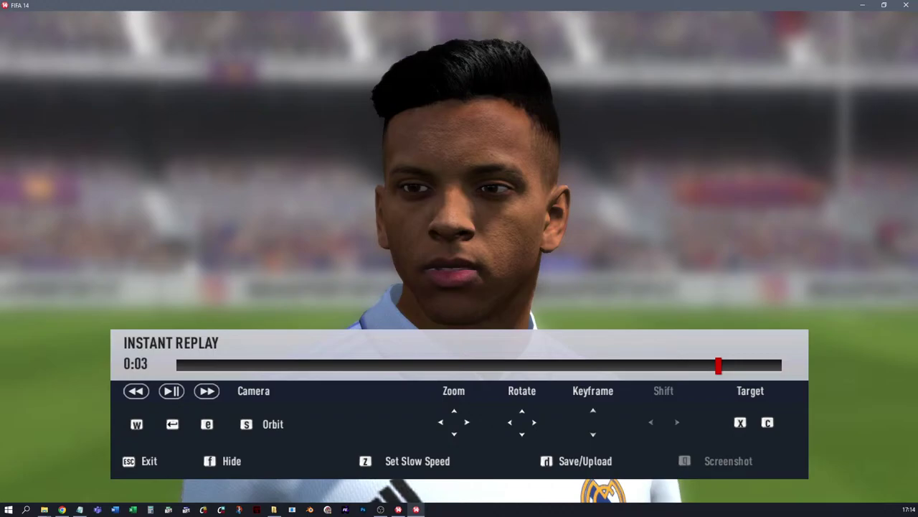
{"action": "key", "text": "c"}
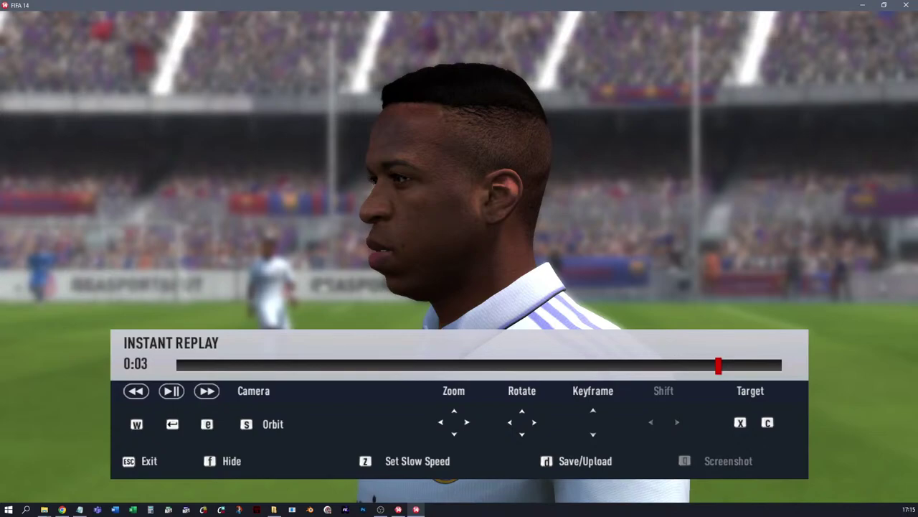
{"action": "left_click", "coordinate": [508, 424]}
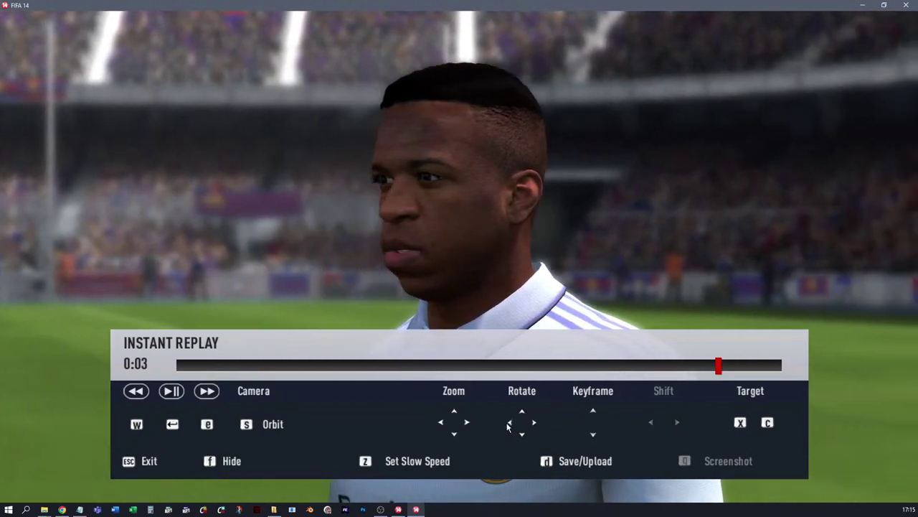
Step: Target the referee in the replay, orbit to his front and examine his face and hair in close-up with the controls hidden
{"action": "key", "text": "c"}
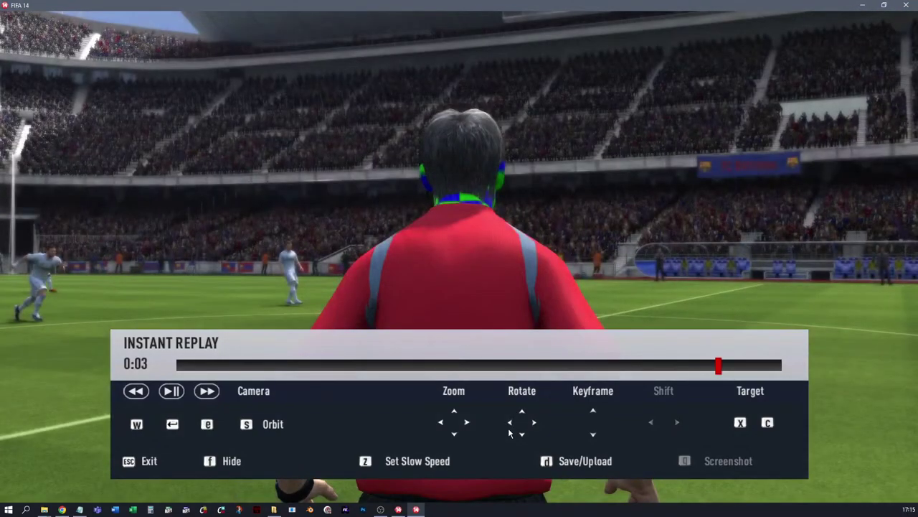
{"action": "left_click", "coordinate": [533, 424]}
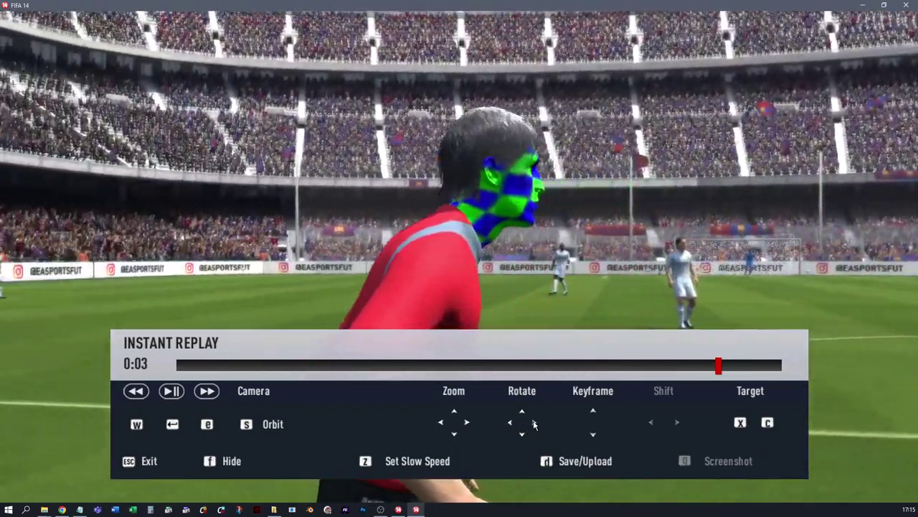
{"action": "left_click", "coordinate": [534, 424]}
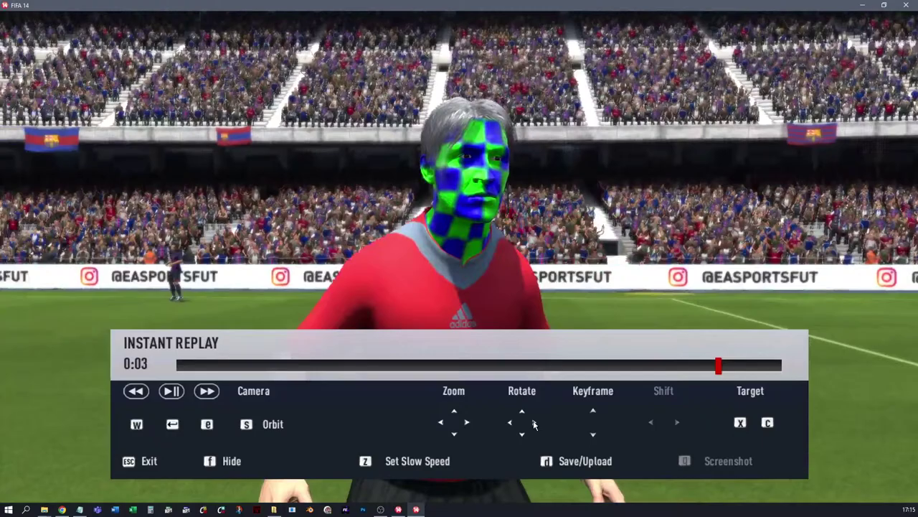
{"action": "left_click", "coordinate": [533, 424]}
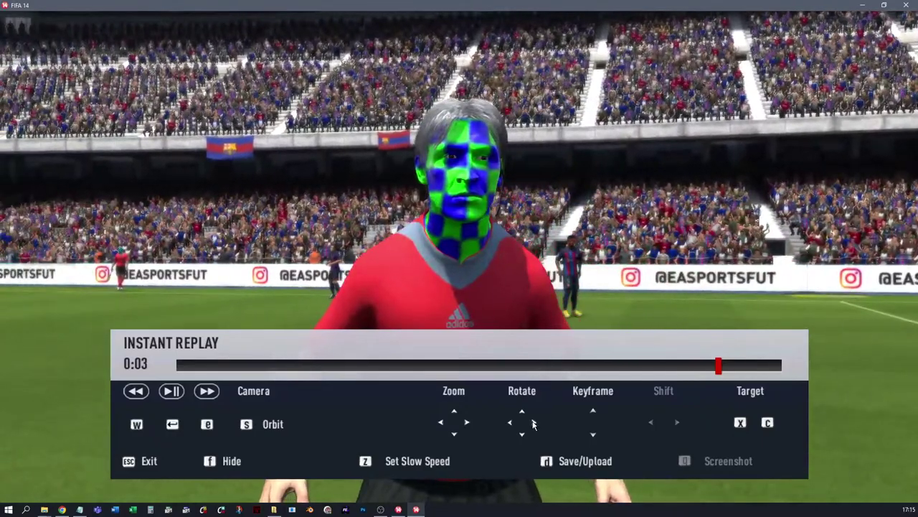
{"action": "scroll", "coordinate": [533, 424], "scroll_direction": "up", "scroll_amount": 5}
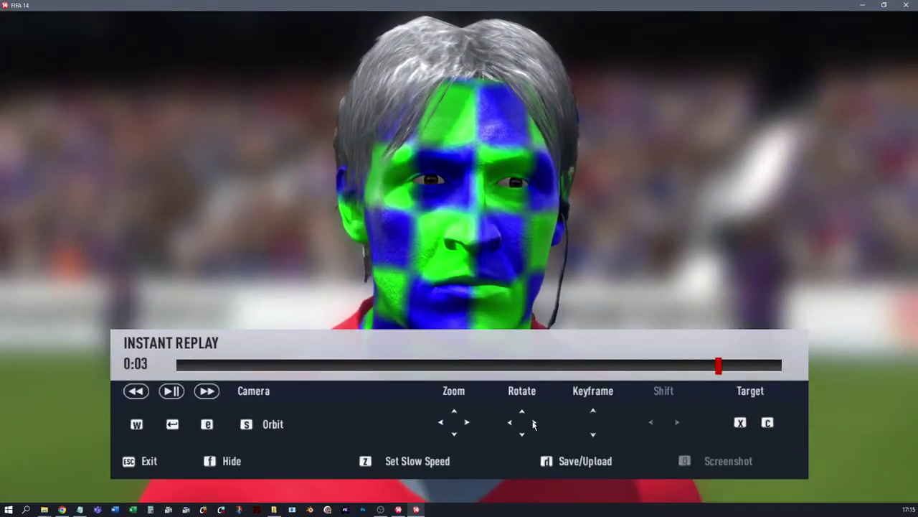
{"action": "key", "text": "f"}
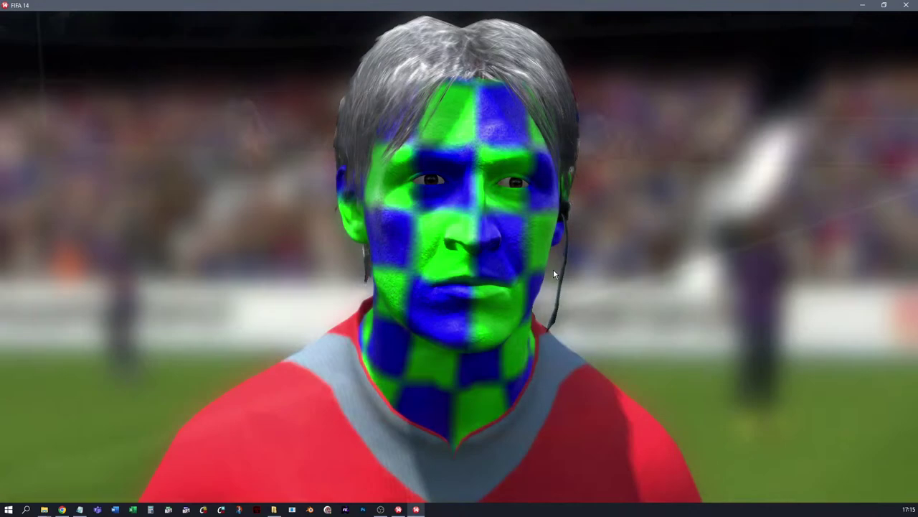
Step: Leave the referee close-up and close the game
{"action": "key", "text": "Escape"}
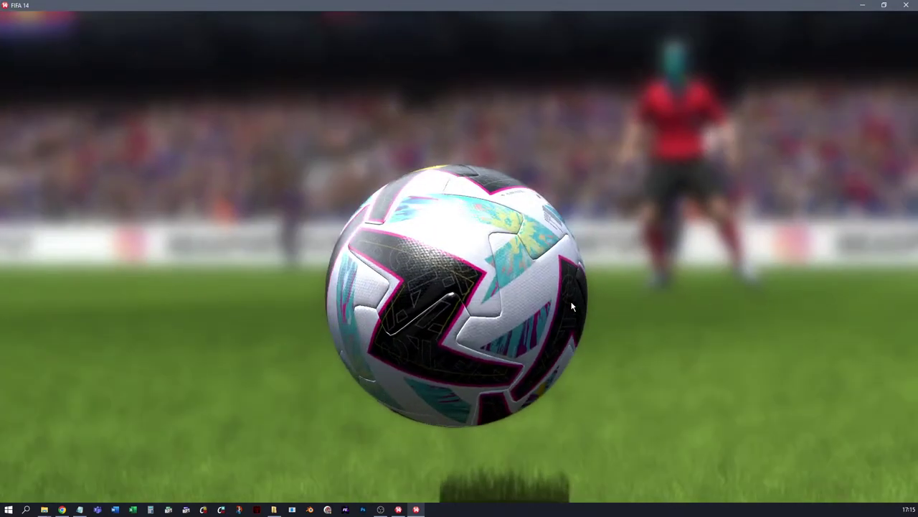
{"action": "left_click", "coordinate": [904, 5]}
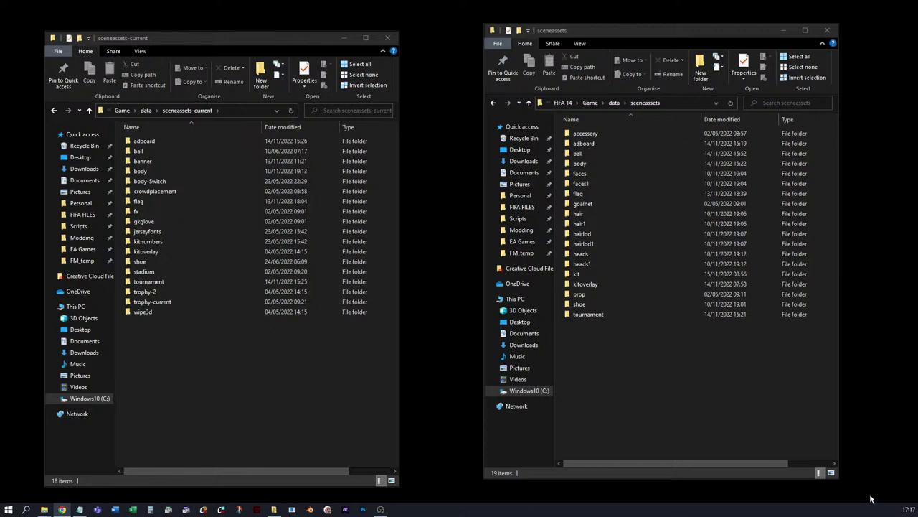
Step: Move the faces, hair, hairlod and heads folders from sceneassets into sceneassets-current
{"action": "left_click", "coordinate": [584, 174]}
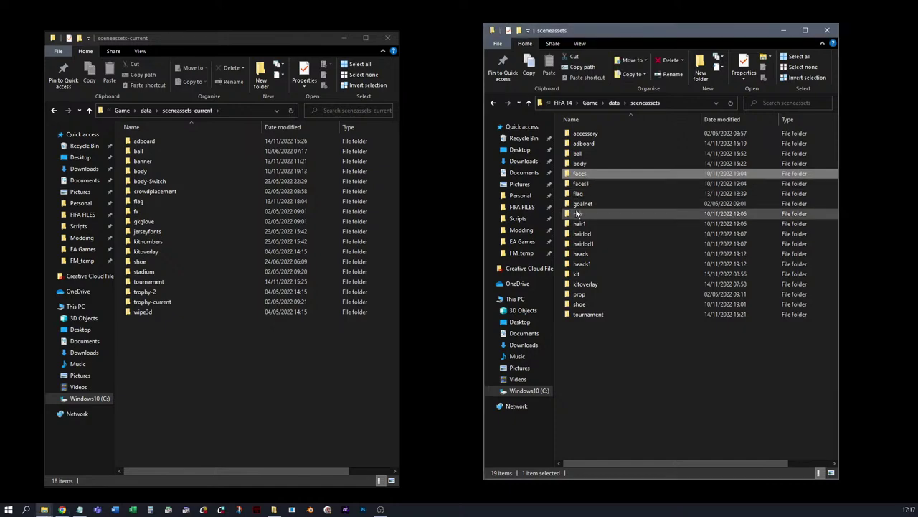
{"action": "left_click", "coordinate": [584, 233], "text": "ctrl"}
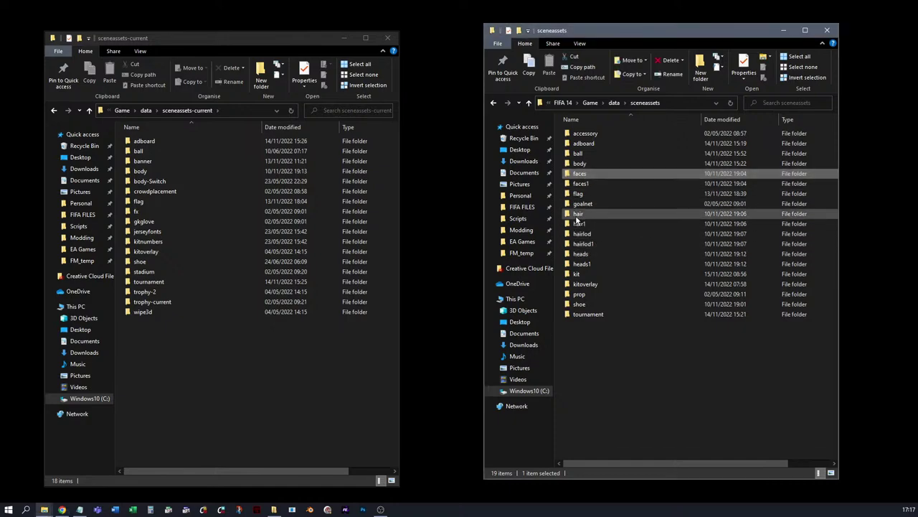
{"action": "left_click", "coordinate": [579, 213], "text": "ctrl"}
{"action": "left_click", "coordinate": [585, 257], "text": "ctrl"}
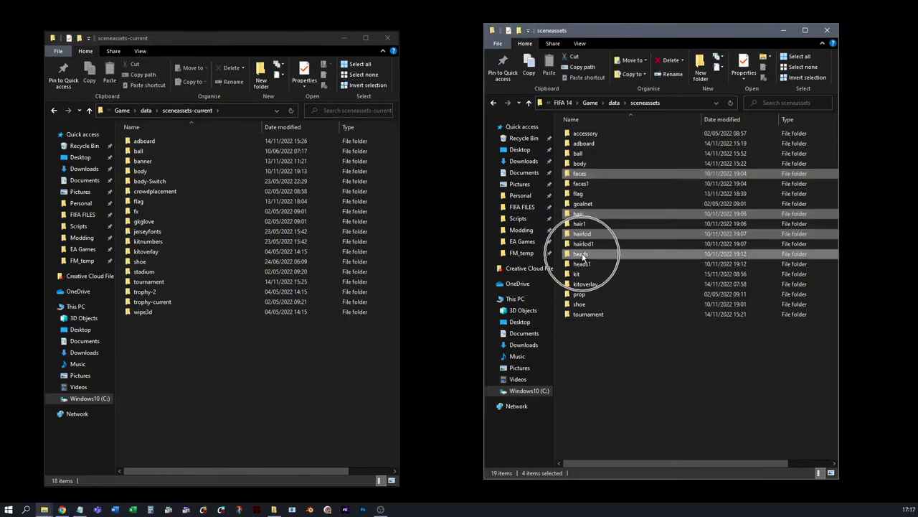
{"action": "left_click_drag", "start_coordinate": [585, 257], "coordinate": [193, 375]}
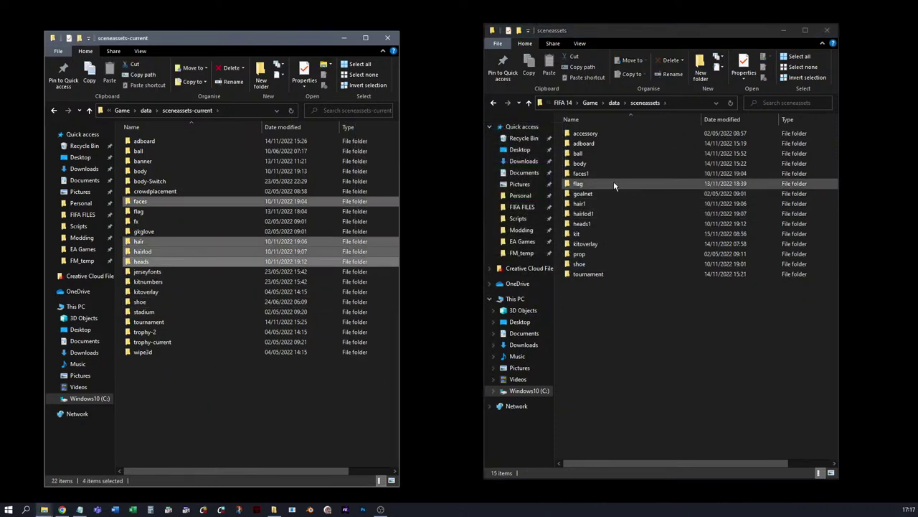
Step: Rename the faces1 and hair1 folders in sceneassets as faces and hair
{"action": "left_click", "coordinate": [588, 174]}
{"action": "key", "text": "F2"}
{"action": "key", "text": "End"}
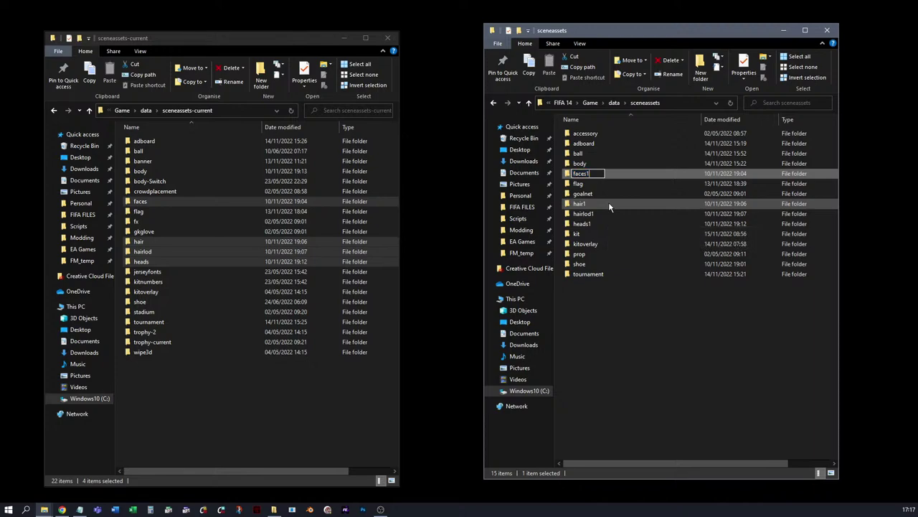
{"action": "key", "text": "Tab"}
{"action": "key", "text": "Tab"}
{"action": "key", "text": "Tab"}
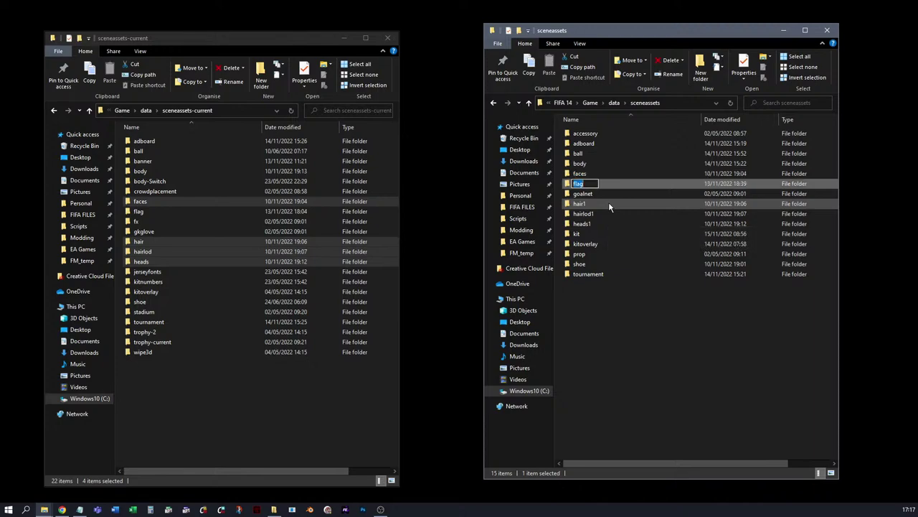
{"action": "key", "text": "End"}
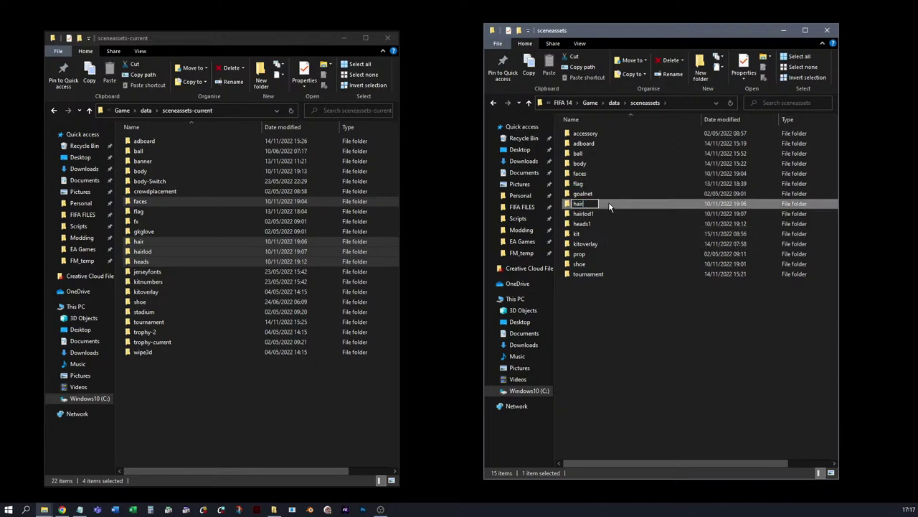
Step: Rename the hairlod1 and heads1 folders in sceneassets as hairlod and heads
{"action": "key", "text": "Tab"}
{"action": "key", "text": "End"}
{"action": "key", "text": "BackSpace"}
{"action": "key", "text": "Tab"}
{"action": "key", "text": "End"}
{"action": "key", "text": "BackSpace"}
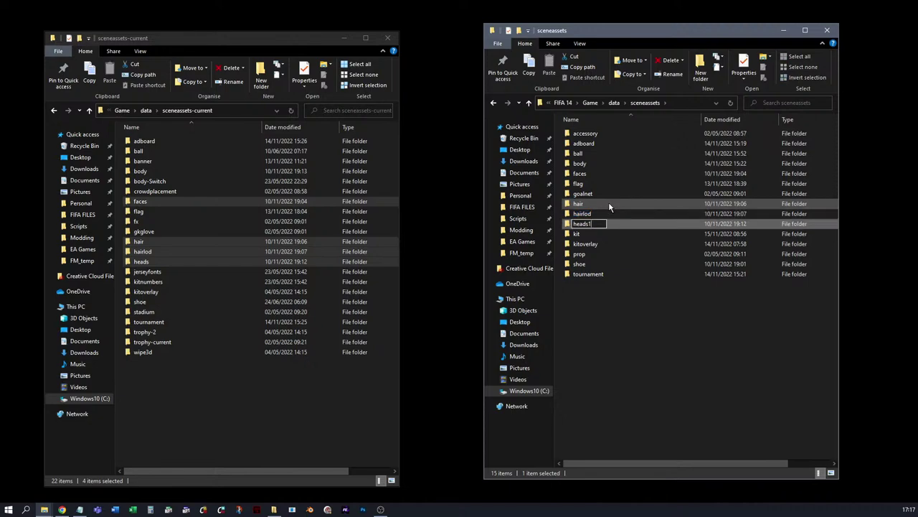
{"action": "key", "text": "Return"}
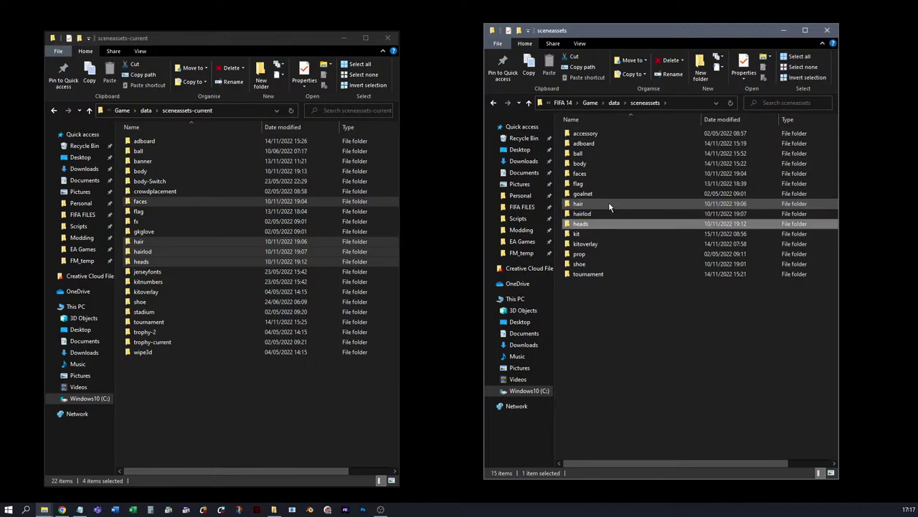
{"action": "left_click", "coordinate": [643, 324]}
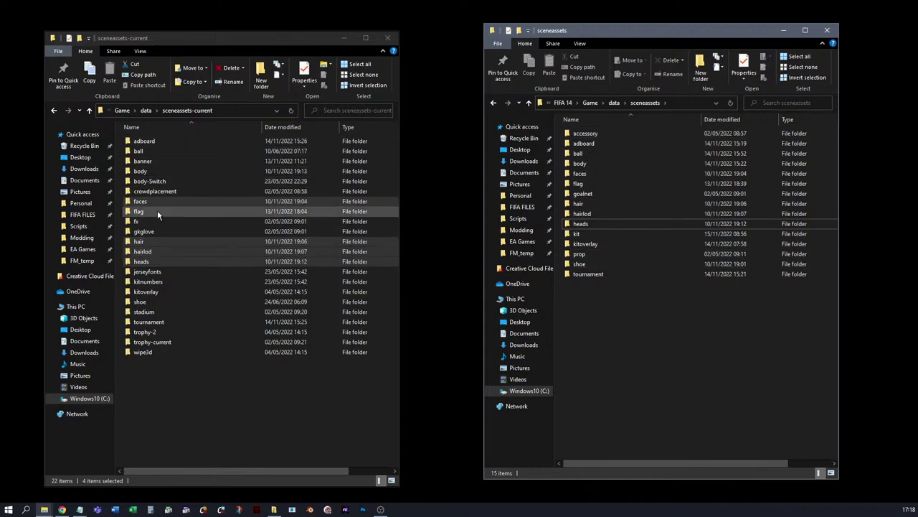
Step: Compare the body folder contents of sceneassets-current and sceneassets, and return the first window to sceneassets-current
{"action": "left_click", "coordinate": [190, 405]}
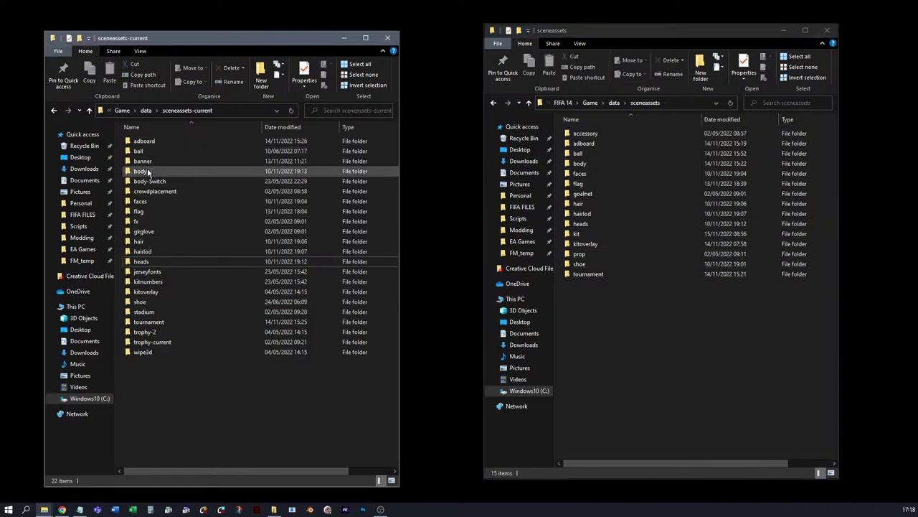
{"action": "left_click", "coordinate": [140, 171]}
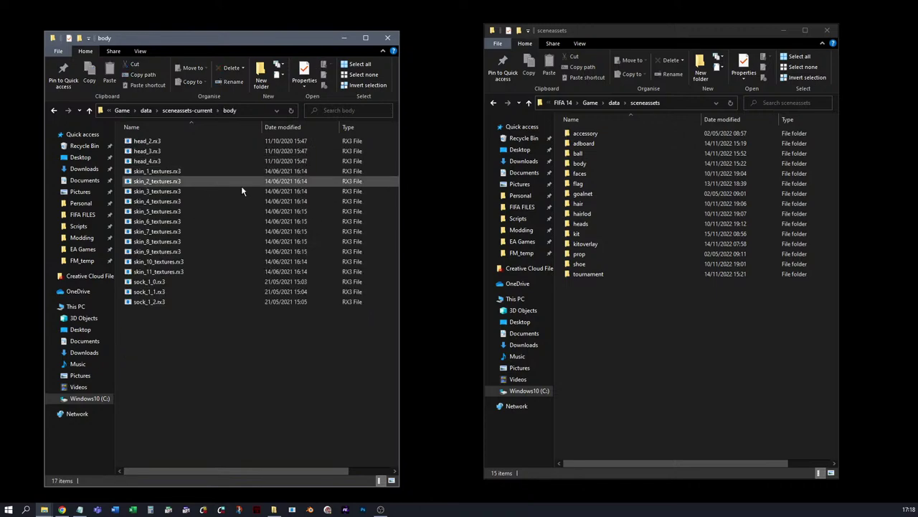
{"action": "double_click", "coordinate": [580, 165]}
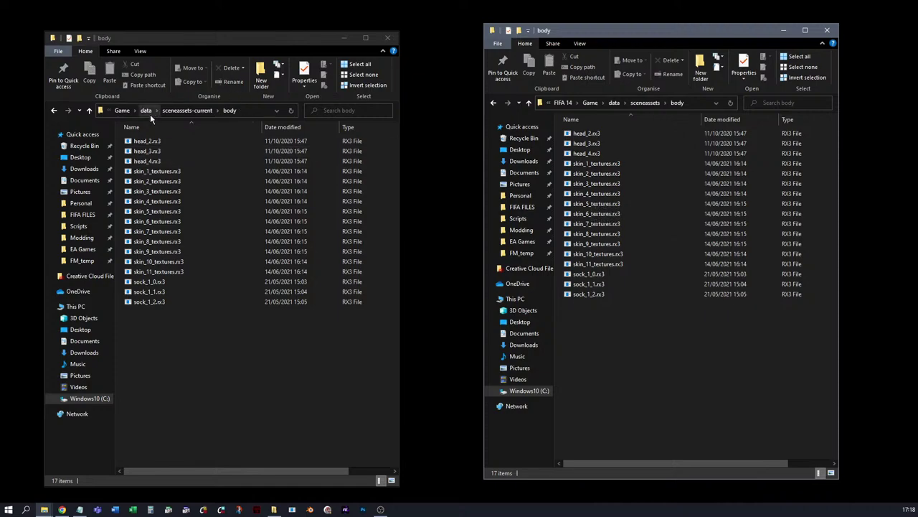
{"action": "left_click", "coordinate": [190, 114]}
{"action": "left_click", "coordinate": [190, 113]}
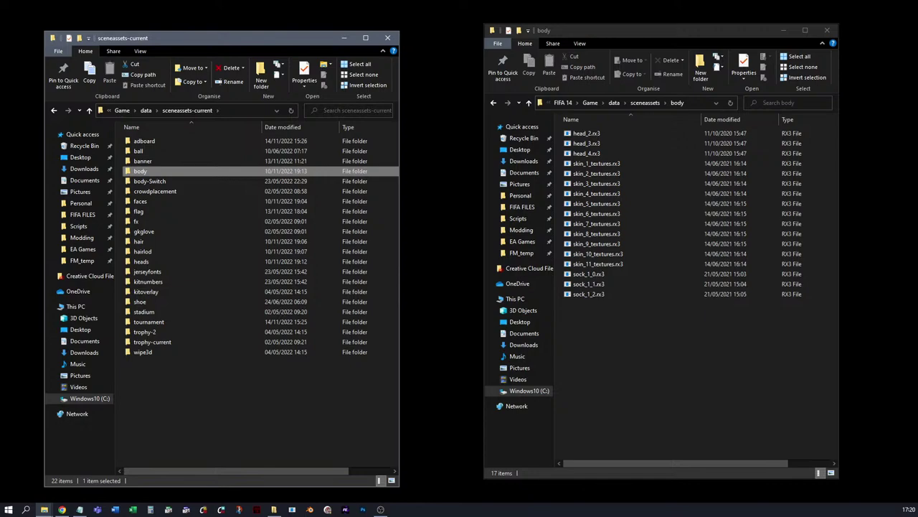
Step: Go to the main FIFA 14 folder and open READ ME.txt
{"action": "key", "text": "alt+Tab"}
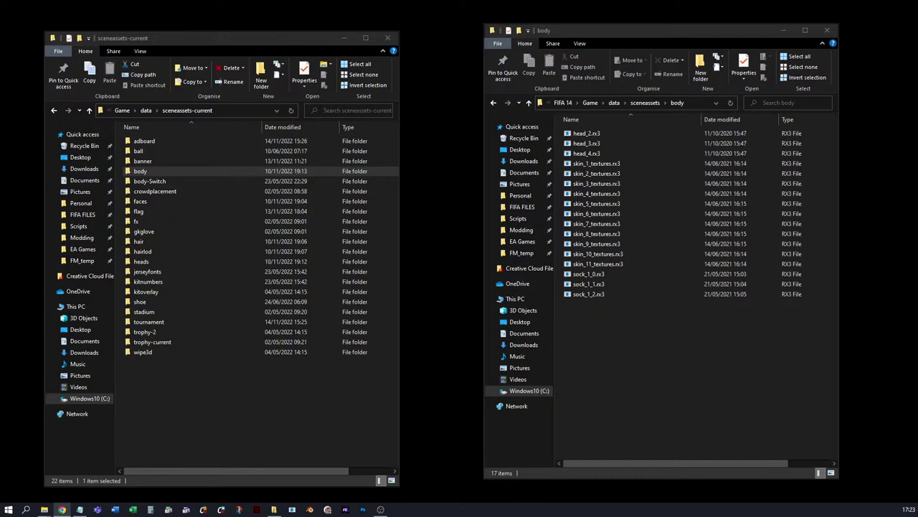
{"action": "left_click", "coordinate": [567, 104]}
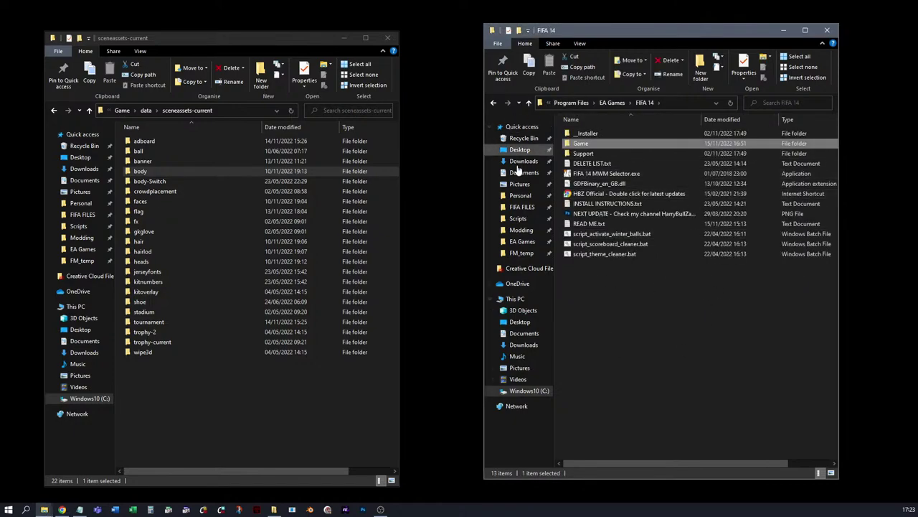
{"action": "left_click", "coordinate": [641, 302]}
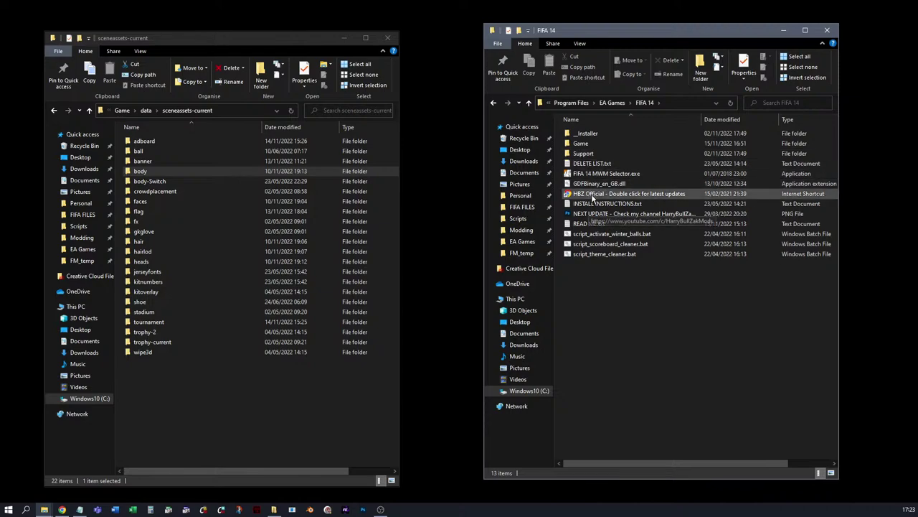
{"action": "left_click", "coordinate": [643, 224]}
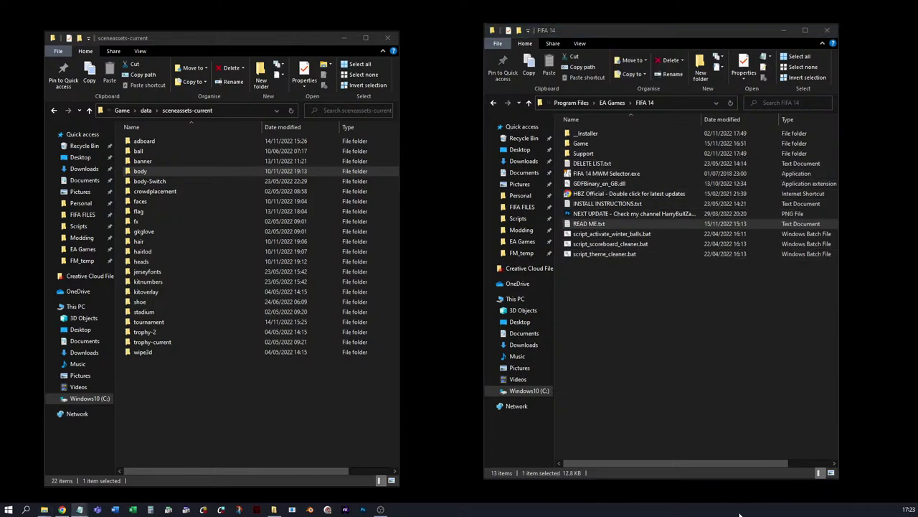
{"action": "key", "text": "Return"}
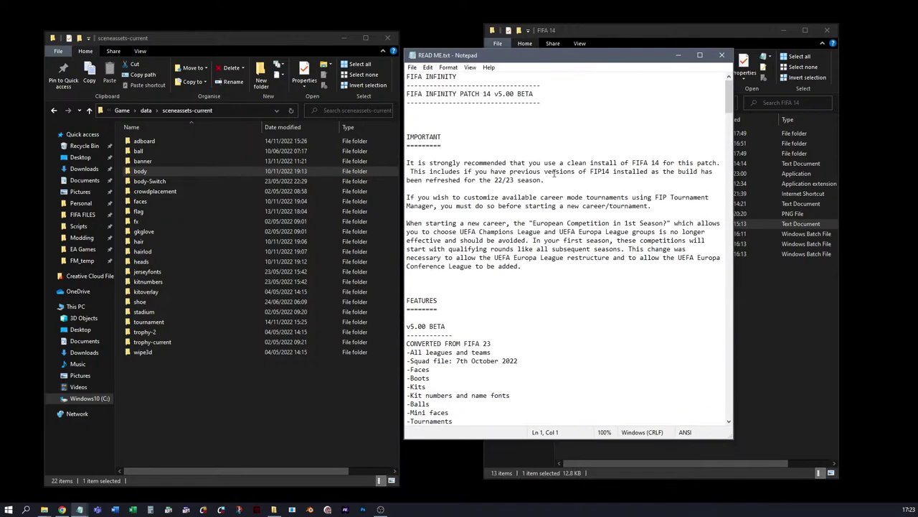
Step: Read through the readme's features, known issues, tools and notes down to the installation instructions
{"action": "scroll", "coordinate": [489, 290], "scroll_direction": "down", "scroll_amount": 2}
{"action": "scroll", "coordinate": [489, 289], "scroll_direction": "down", "scroll_amount": 2}
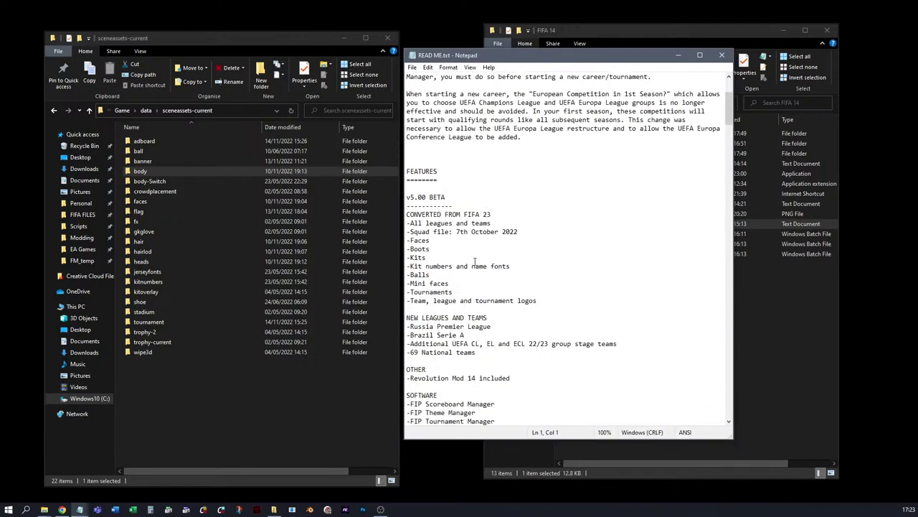
{"action": "scroll", "coordinate": [483, 328], "scroll_direction": "down", "scroll_amount": 3}
{"action": "scroll", "coordinate": [502, 328], "scroll_direction": "down", "scroll_amount": 12}
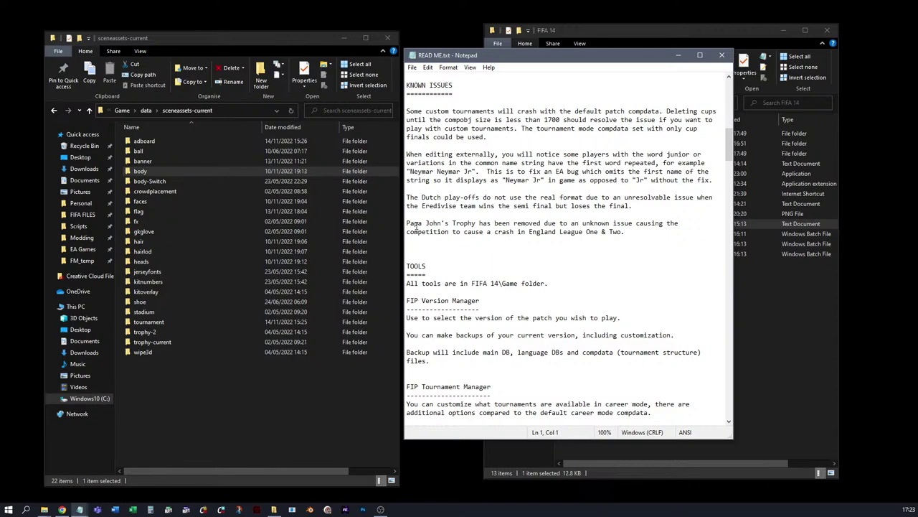
{"action": "scroll", "coordinate": [599, 241], "scroll_direction": "down", "scroll_amount": 2}
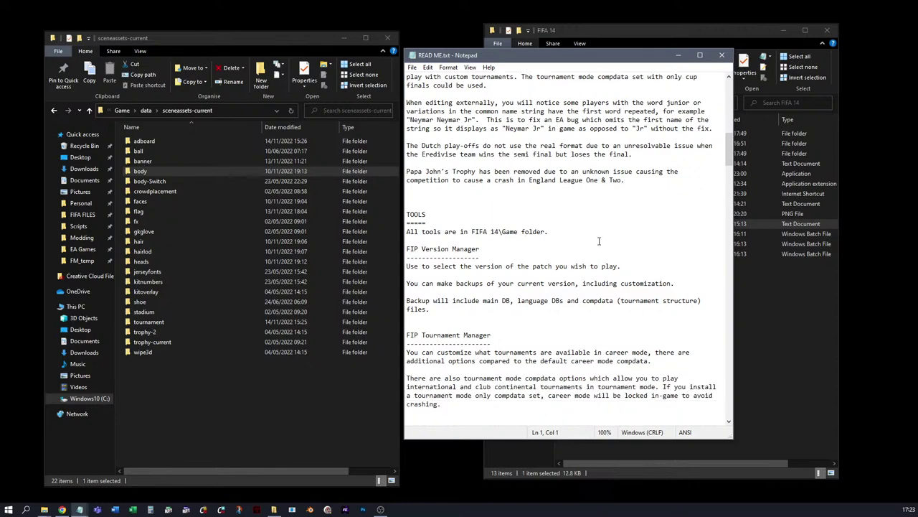
{"action": "scroll", "coordinate": [599, 241], "scroll_direction": "down", "scroll_amount": 3}
{"action": "scroll", "coordinate": [467, 294], "scroll_direction": "down", "scroll_amount": 2}
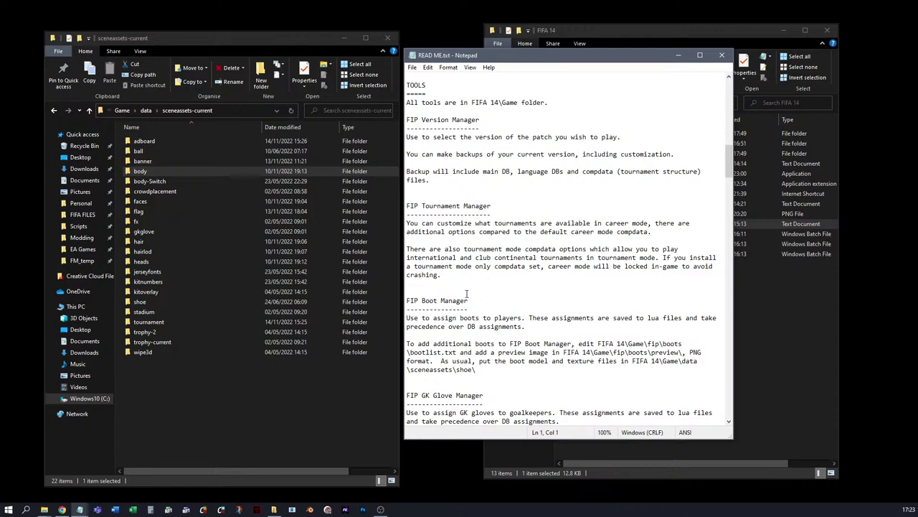
{"action": "scroll", "coordinate": [466, 294], "scroll_direction": "down", "scroll_amount": 9}
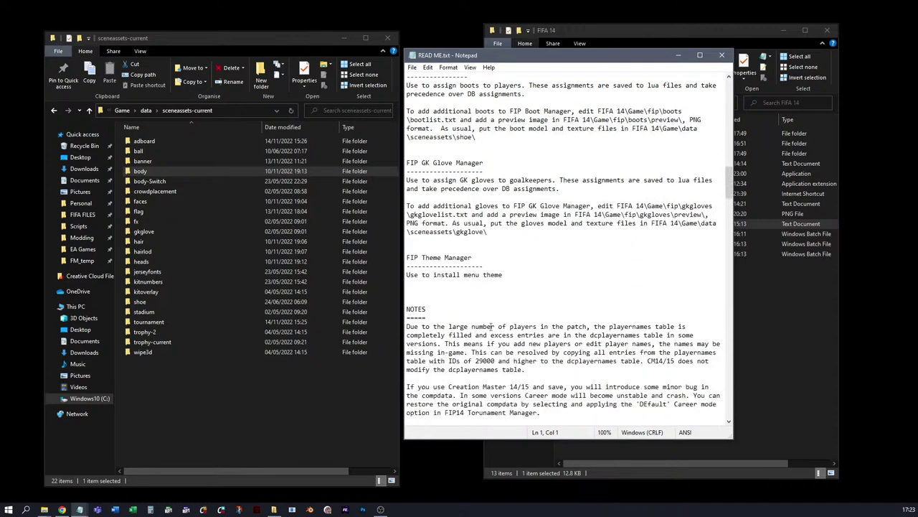
{"action": "scroll", "coordinate": [492, 326], "scroll_direction": "down", "scroll_amount": 1}
{"action": "scroll", "coordinate": [492, 287], "scroll_direction": "down", "scroll_amount": 4}
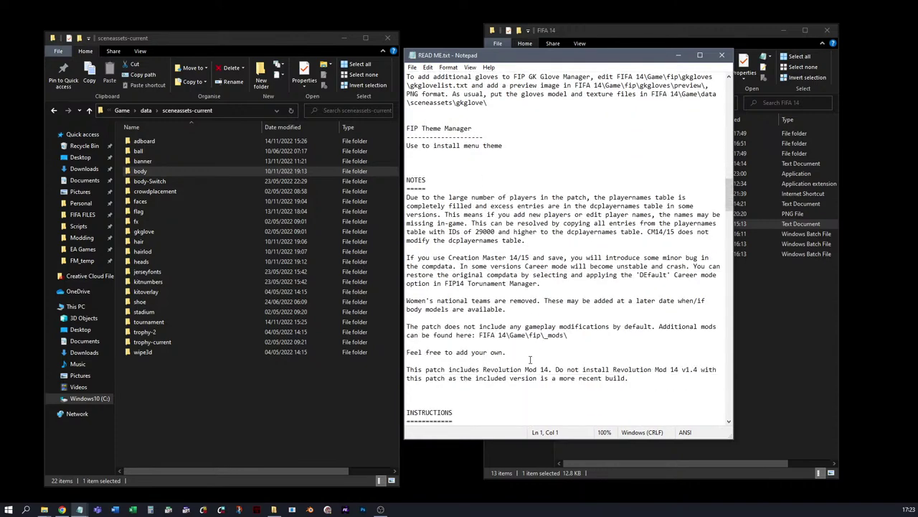
{"action": "scroll", "coordinate": [524, 351], "scroll_direction": "down", "scroll_amount": 2}
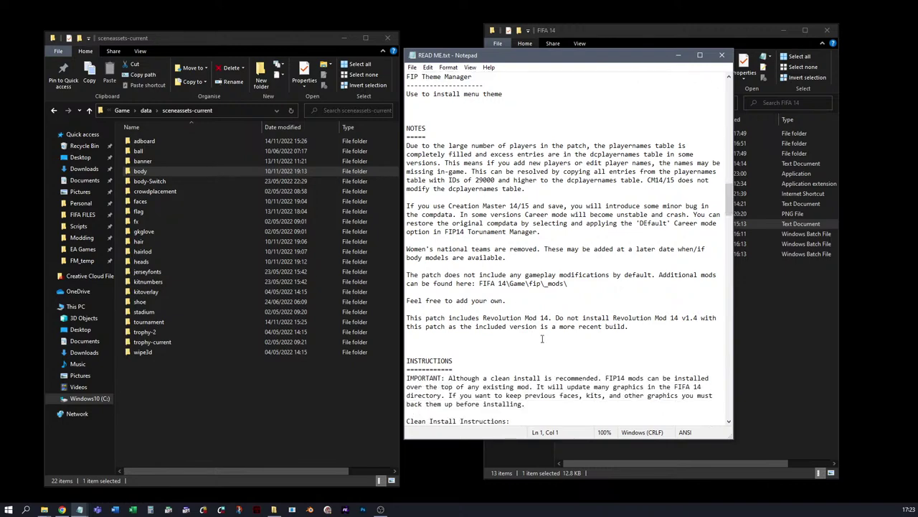
{"action": "scroll", "coordinate": [542, 338], "scroll_direction": "down", "scroll_amount": 3}
{"action": "scroll", "coordinate": [533, 310], "scroll_direction": "down", "scroll_amount": 2}
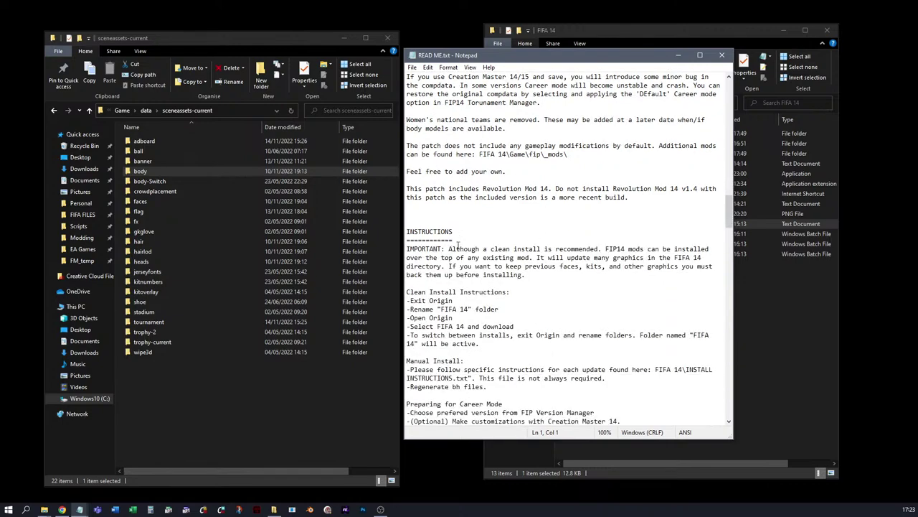
Step: Read the readme's install instructions, career mode preparation, FAQ and update numbering down to the support links
{"action": "scroll", "coordinate": [490, 280], "scroll_direction": "down", "scroll_amount": 2}
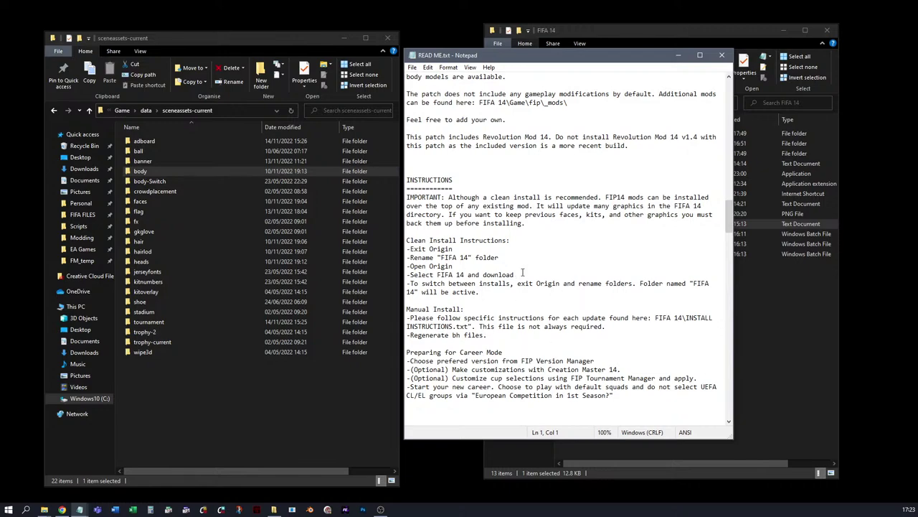
{"action": "scroll", "coordinate": [560, 290], "scroll_direction": "down", "scroll_amount": 3}
{"action": "scroll", "coordinate": [568, 278], "scroll_direction": "down", "scroll_amount": 6}
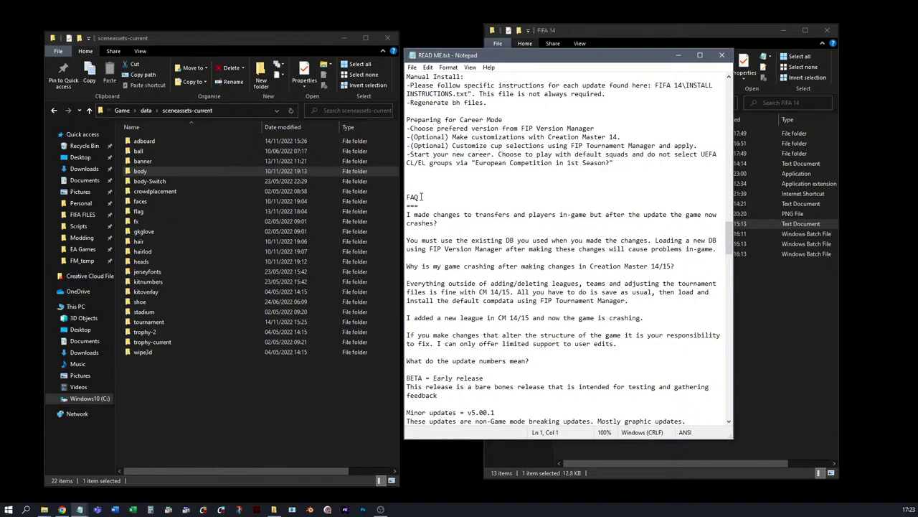
{"action": "scroll", "coordinate": [481, 273], "scroll_direction": "down", "scroll_amount": 7}
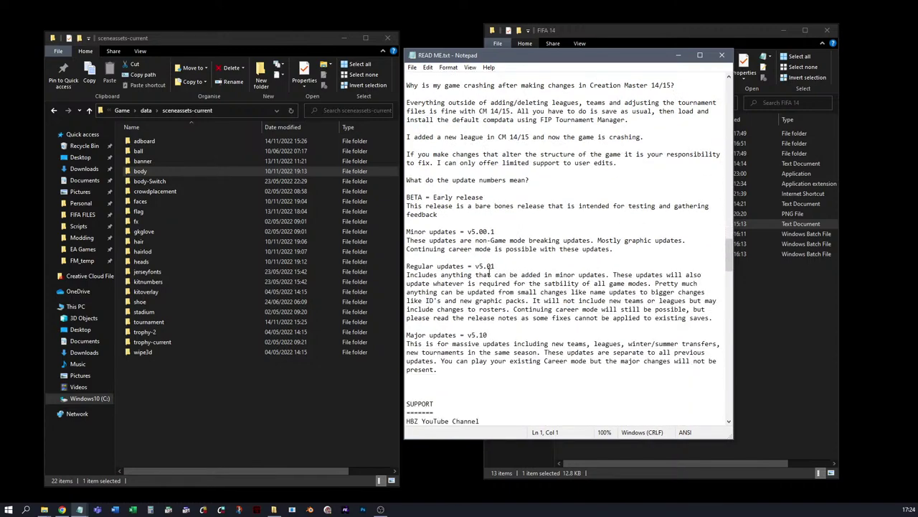
{"action": "scroll", "coordinate": [492, 272], "scroll_direction": "down", "scroll_amount": 6}
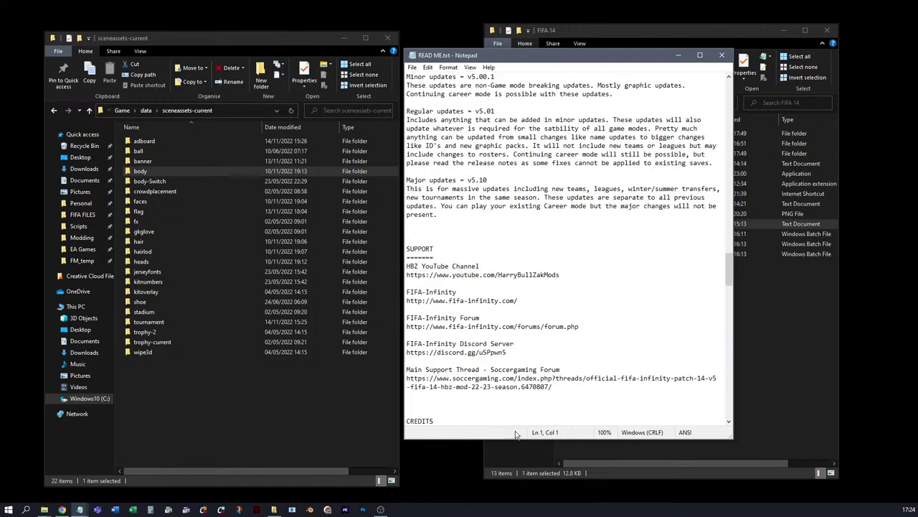
Step: Look through the readme's contributor credits, from the project lead down to the file supply and tool entries
{"action": "scroll", "coordinate": [541, 332], "scroll_direction": "down", "scroll_amount": 3}
{"action": "scroll", "coordinate": [541, 332], "scroll_direction": "down", "scroll_amount": 9}
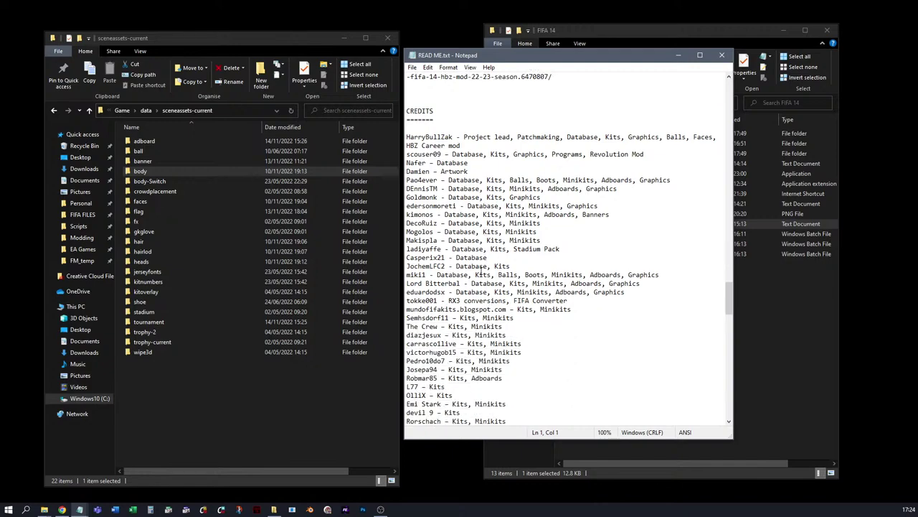
{"action": "scroll", "coordinate": [486, 271], "scroll_direction": "down", "scroll_amount": 6}
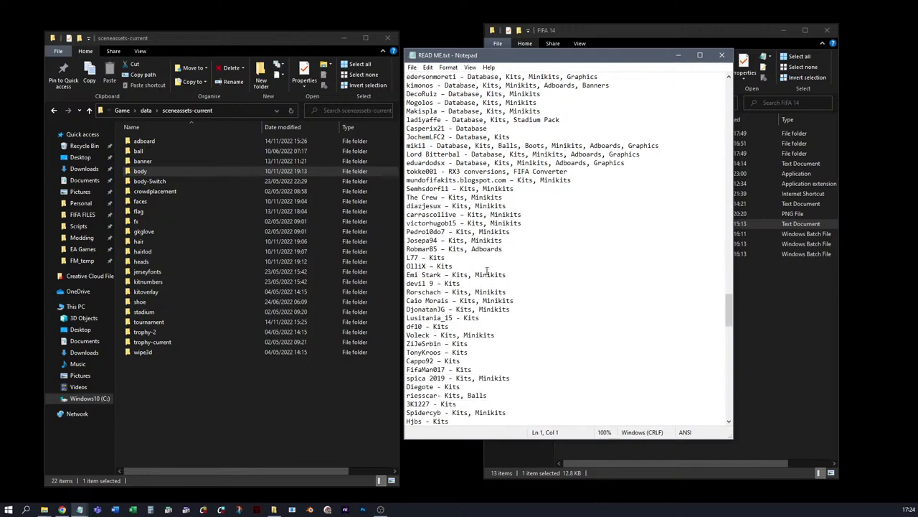
{"action": "scroll", "coordinate": [487, 271], "scroll_direction": "down", "scroll_amount": 3}
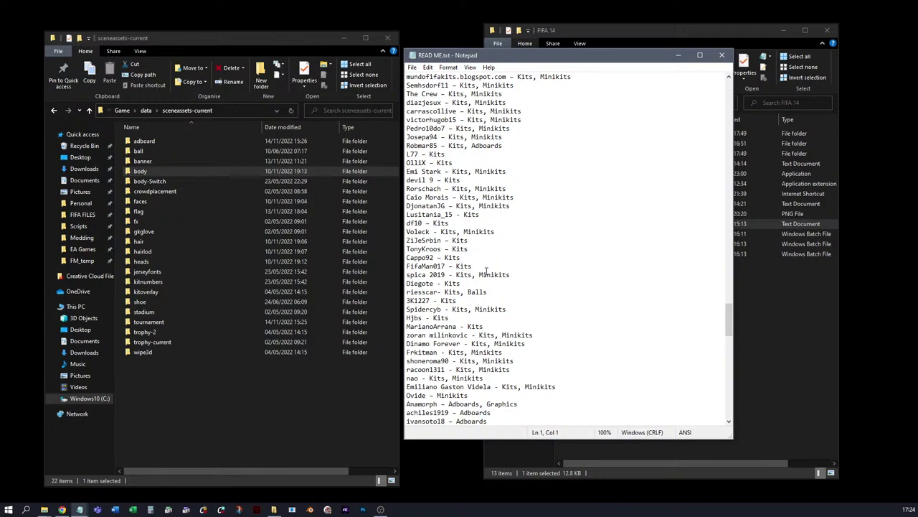
{"action": "scroll", "coordinate": [486, 271], "scroll_direction": "down", "scroll_amount": 5}
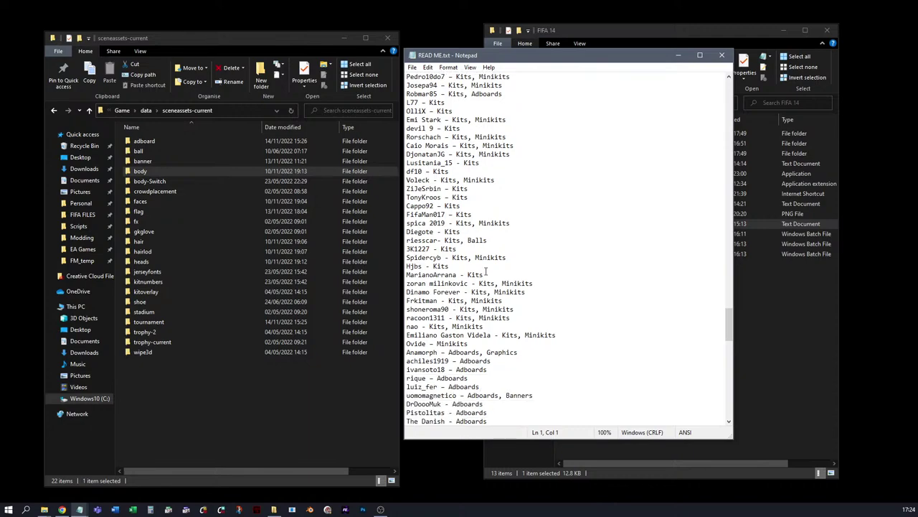
{"action": "scroll", "coordinate": [486, 271], "scroll_direction": "down", "scroll_amount": 8}
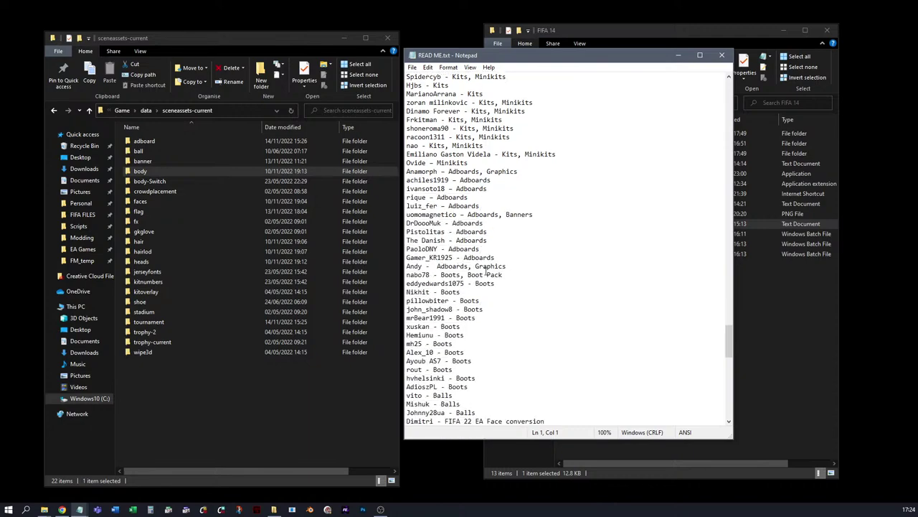
{"action": "scroll", "coordinate": [486, 271], "scroll_direction": "down", "scroll_amount": 9}
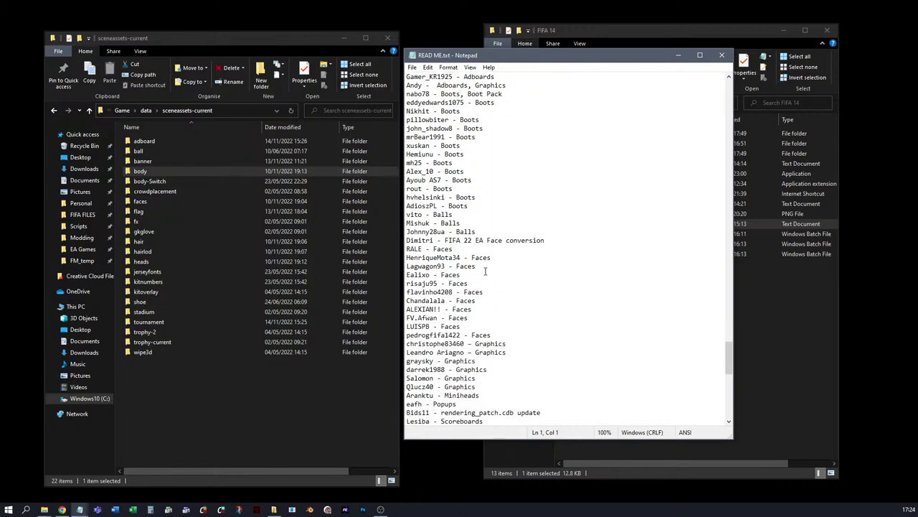
{"action": "scroll", "coordinate": [486, 272], "scroll_direction": "down", "scroll_amount": 4}
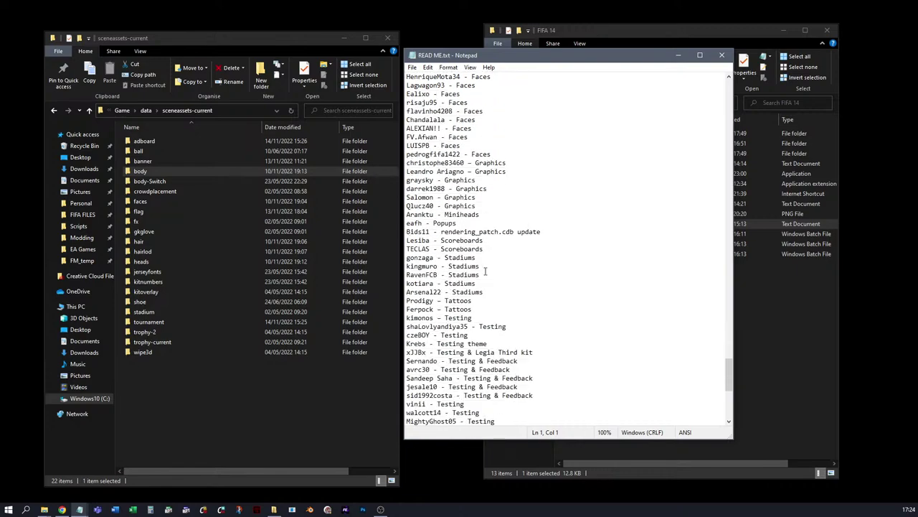
{"action": "scroll", "coordinate": [485, 273], "scroll_direction": "down", "scroll_amount": 1}
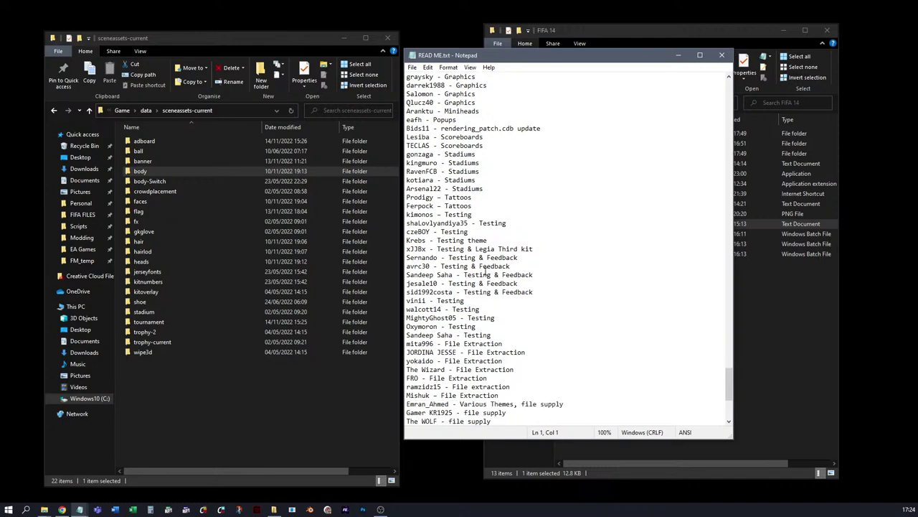
{"action": "scroll", "coordinate": [485, 273], "scroll_direction": "down", "scroll_amount": 2}
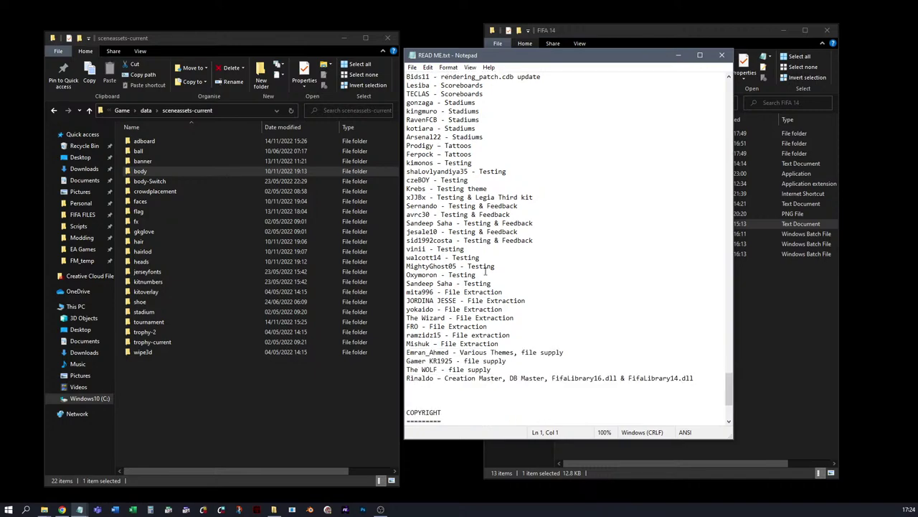
Step: Highlight some testing and file supply credits, read the copyright notice and close the readme
{"action": "left_click_drag", "start_coordinate": [493, 283], "coordinate": [406, 257]}
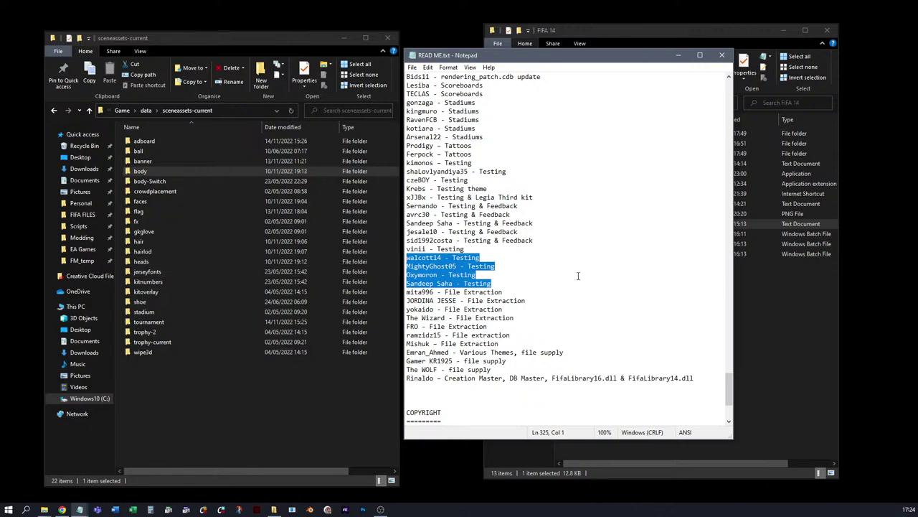
{"action": "left_click_drag", "start_coordinate": [509, 361], "coordinate": [407, 352]}
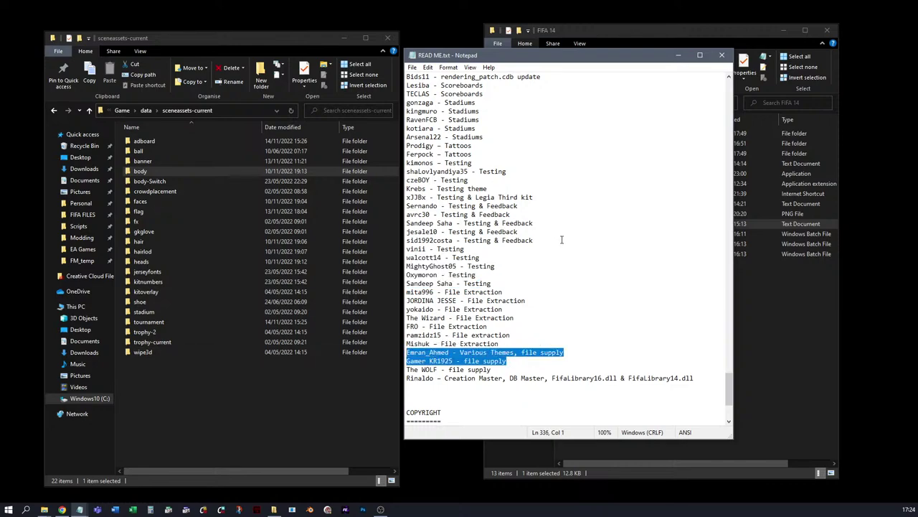
{"action": "left_click", "coordinate": [520, 277]}
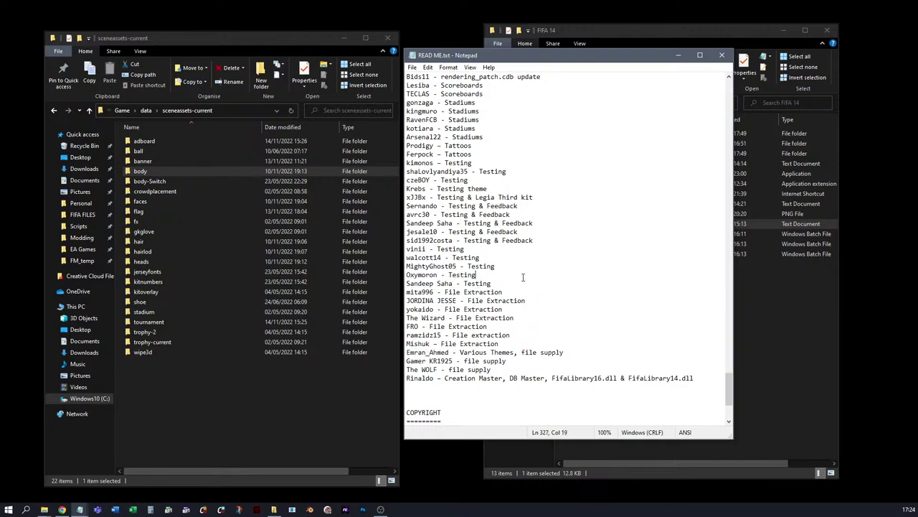
{"action": "scroll", "coordinate": [522, 278], "scroll_direction": "down", "scroll_amount": 4}
{"action": "scroll", "coordinate": [523, 279], "scroll_direction": "down", "scroll_amount": 1}
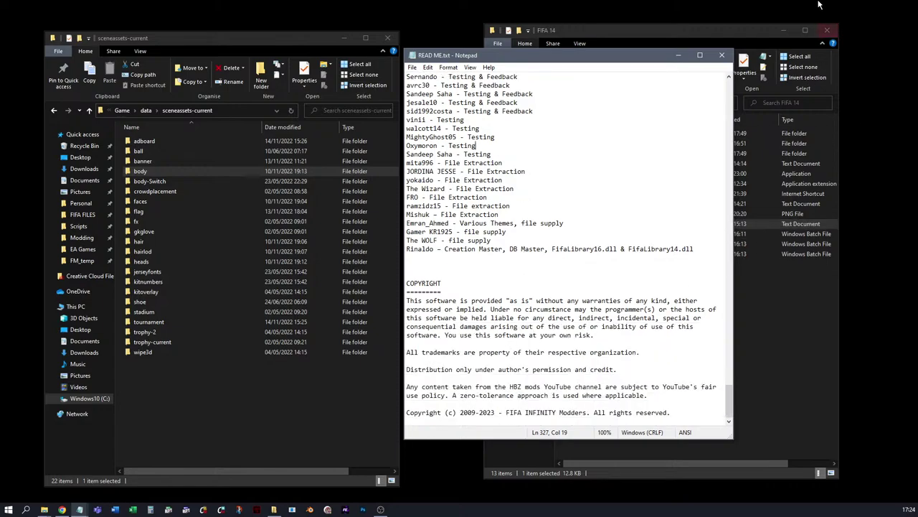
{"action": "left_click", "coordinate": [722, 56]}
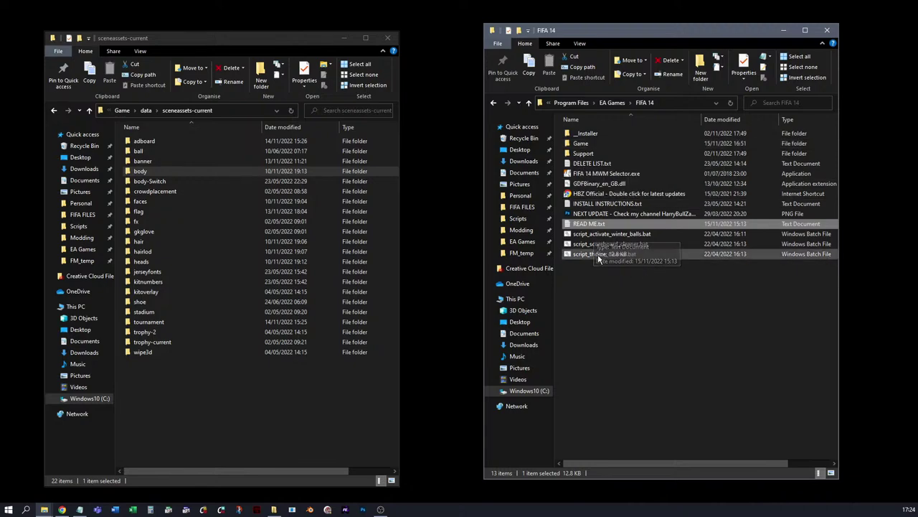
Step: Select script_activate_winter_balls.bat, open the Game folder and look through its subfolders, data files and FIP manager tools
{"action": "left_click", "coordinate": [610, 235]}
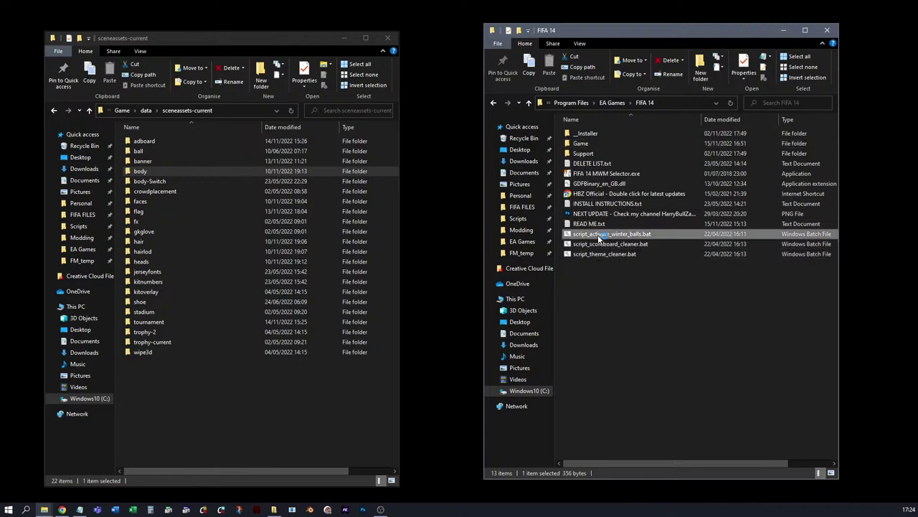
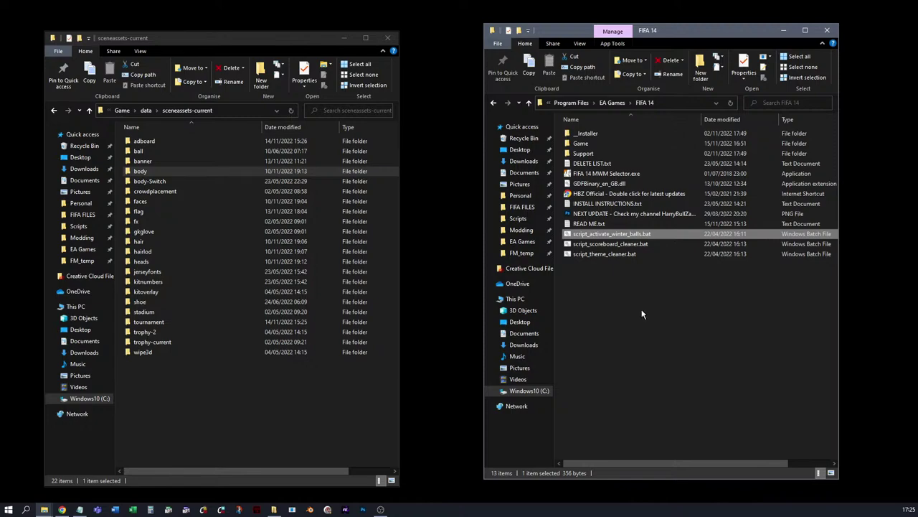
{"action": "double_click", "coordinate": [582, 145]}
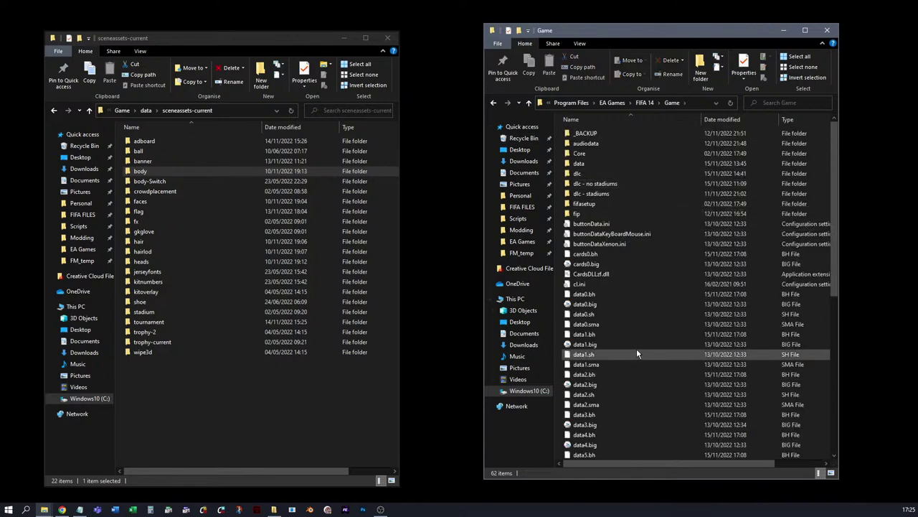
{"action": "scroll", "coordinate": [638, 351], "scroll_direction": "down", "scroll_amount": 10}
{"action": "left_click", "coordinate": [638, 345]}
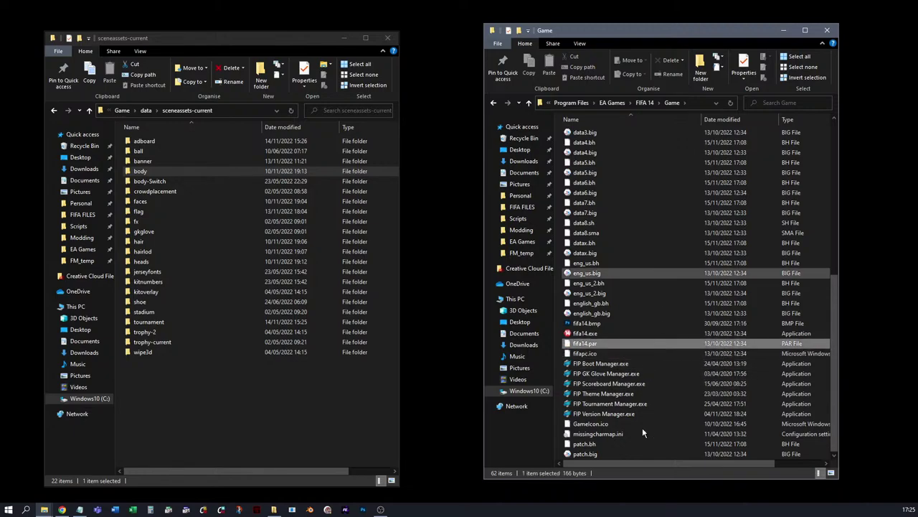
{"action": "scroll", "coordinate": [649, 351], "scroll_direction": "up", "scroll_amount": 10}
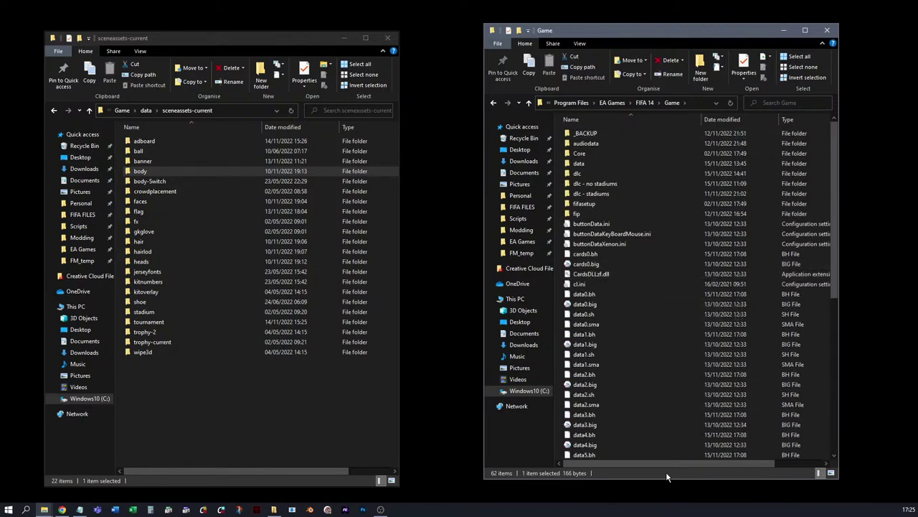
{"action": "scroll", "coordinate": [633, 362], "scroll_direction": "down", "scroll_amount": 10}
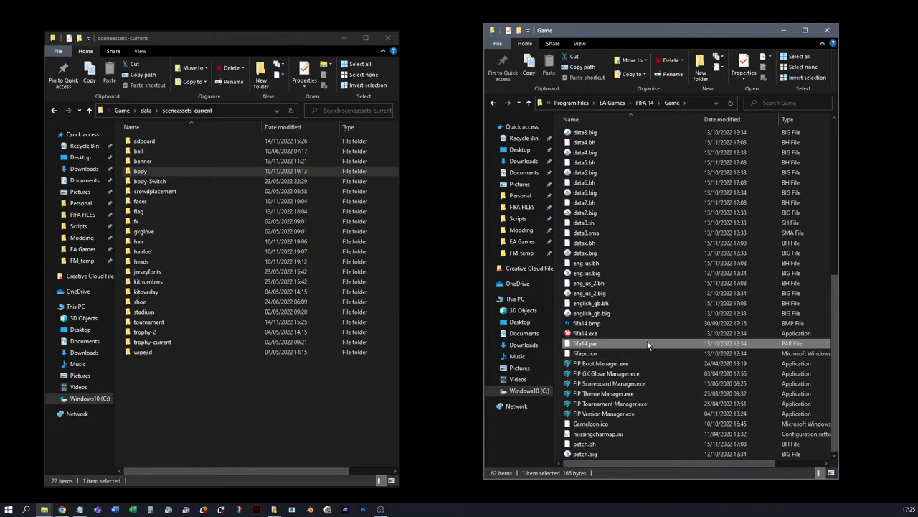
{"action": "scroll", "coordinate": [649, 344], "scroll_direction": "up", "scroll_amount": 2}
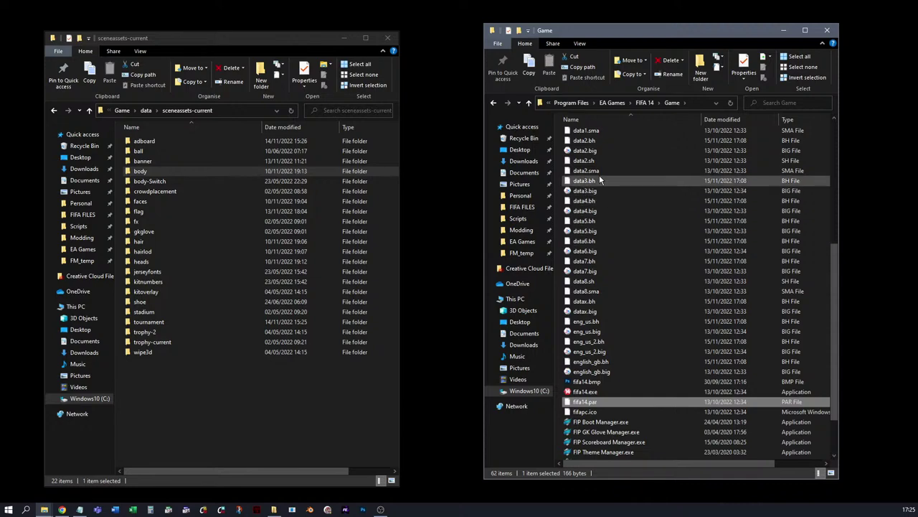
{"action": "scroll", "coordinate": [648, 318], "scroll_direction": "up", "scroll_amount": 8}
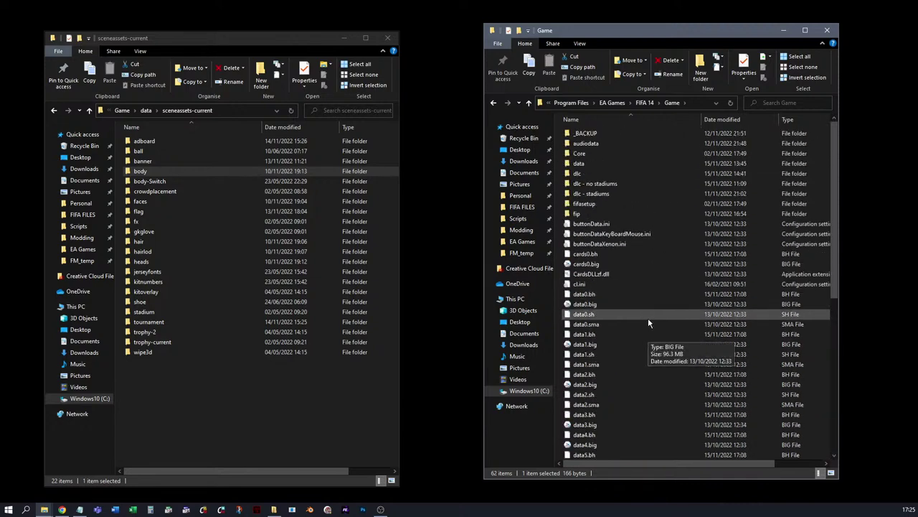
Step: Open the _mods folder inside fip and launch F14 High Quality Hair Render.exe
{"action": "double_click", "coordinate": [578, 214]}
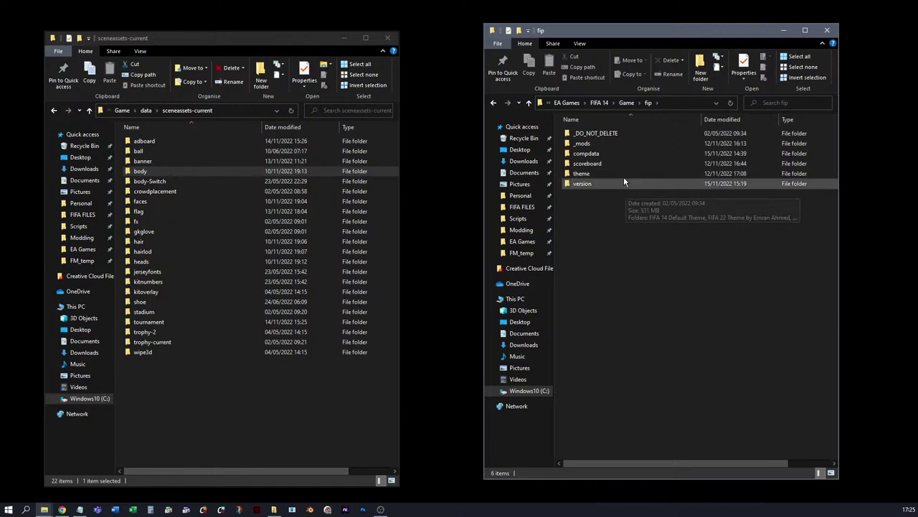
{"action": "double_click", "coordinate": [581, 143]}
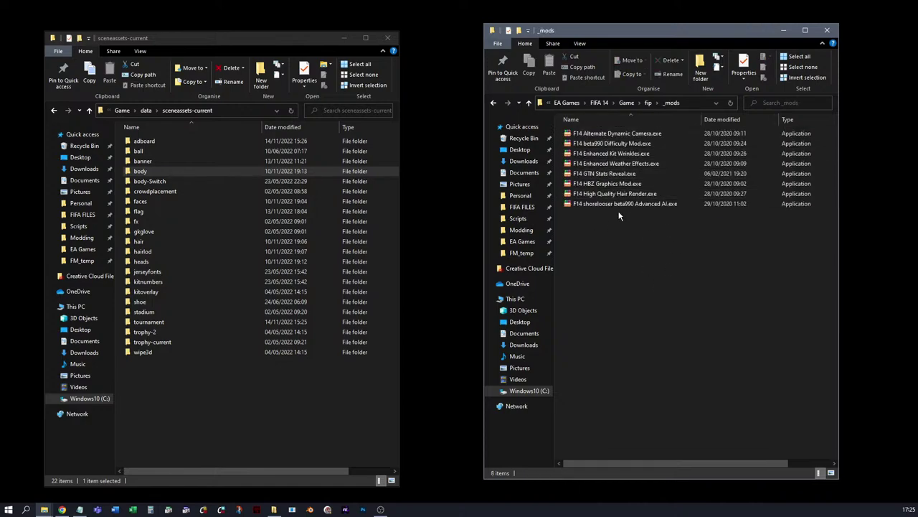
{"action": "double_click", "coordinate": [569, 195]}
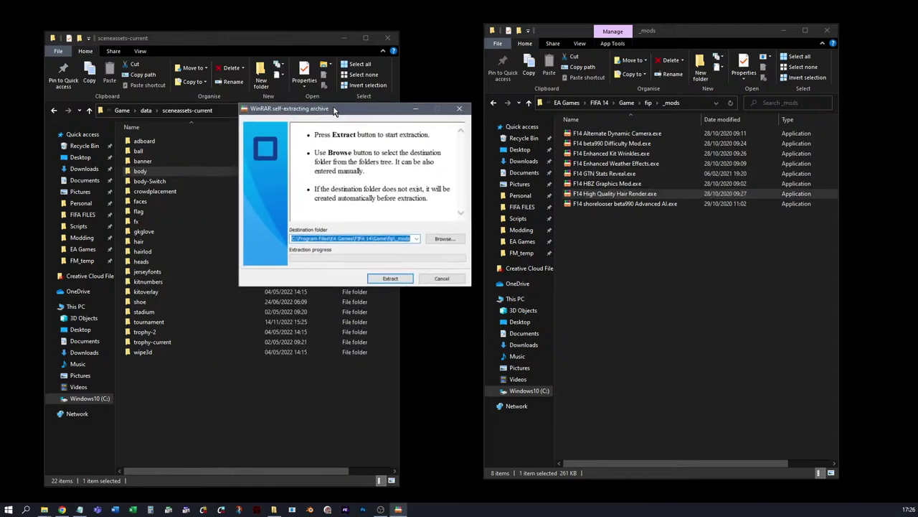
Step: Extract the High Quality Hair Render archive with C:\Program Files\EA Games\FIFA 14 as the destination folder
{"action": "left_click", "coordinate": [440, 236]}
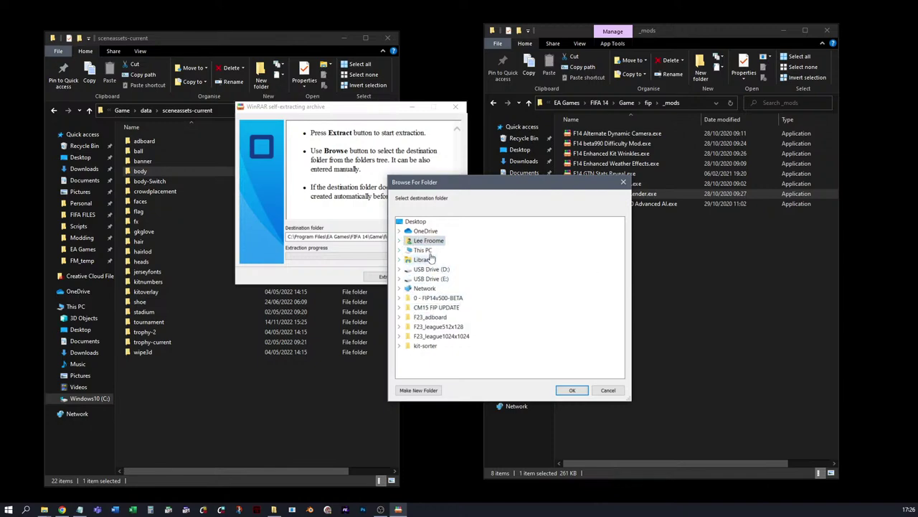
{"action": "double_click", "coordinate": [424, 242]}
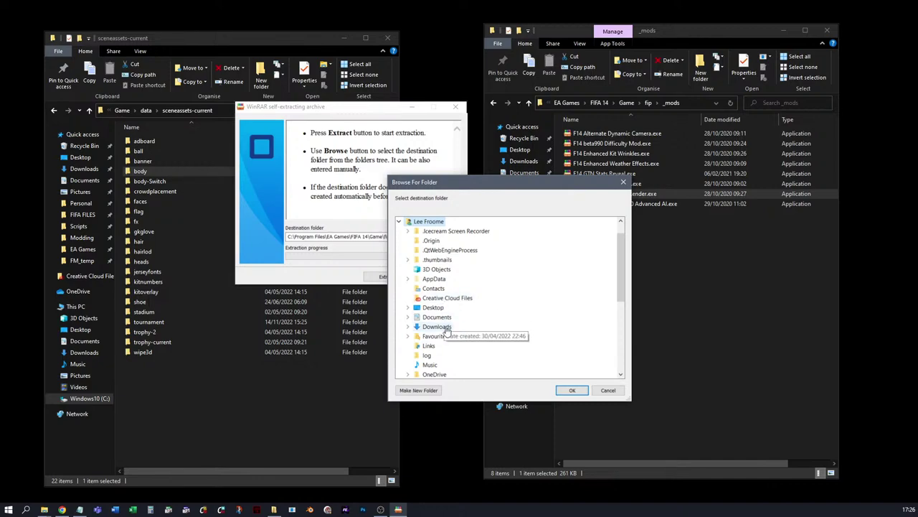
{"action": "scroll", "coordinate": [431, 338], "scroll_direction": "down", "scroll_amount": 5}
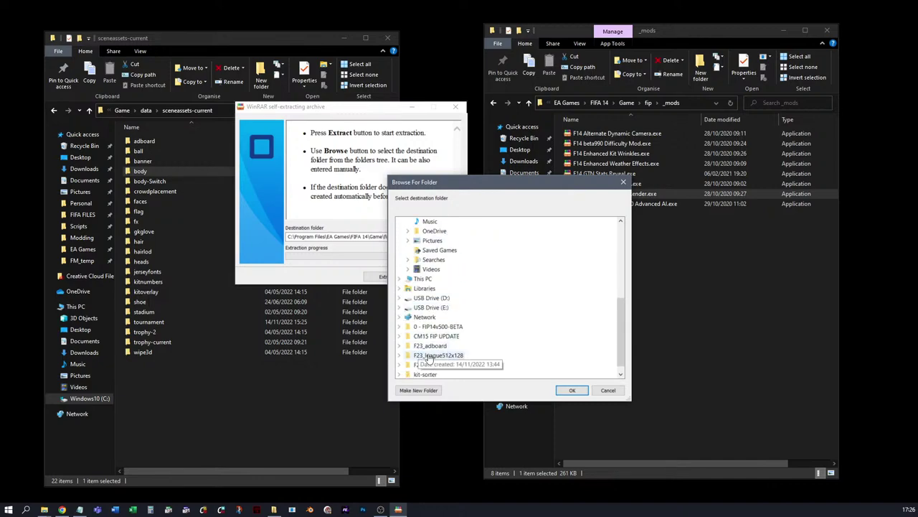
{"action": "double_click", "coordinate": [423, 279]}
{"action": "double_click", "coordinate": [442, 326]}
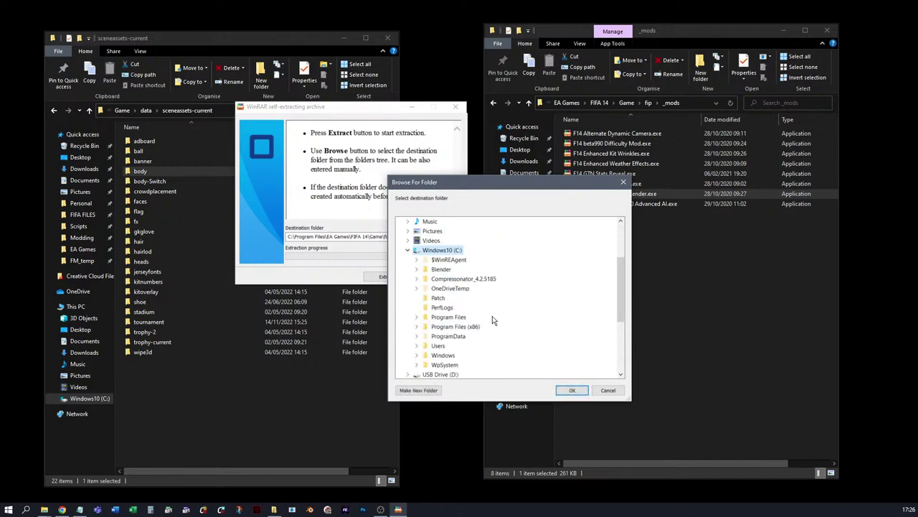
{"action": "double_click", "coordinate": [457, 317]}
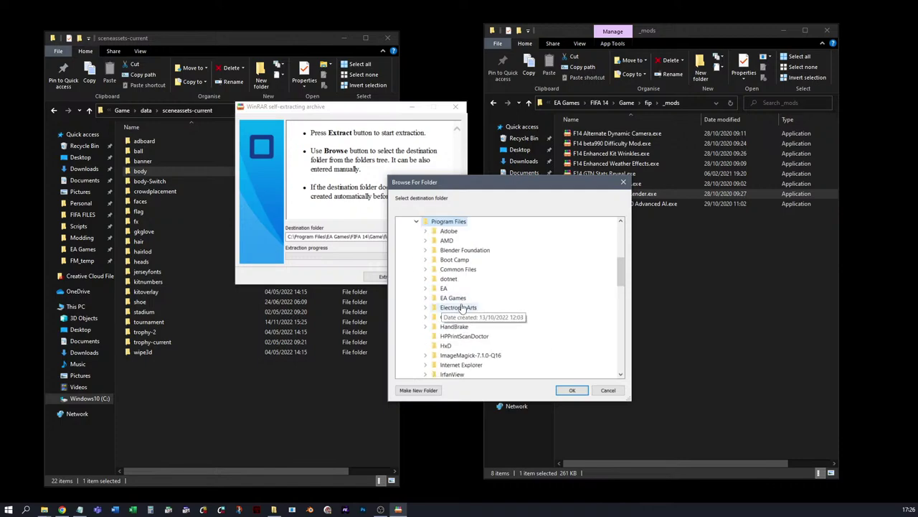
{"action": "double_click", "coordinate": [438, 298]}
{"action": "double_click", "coordinate": [459, 240]}
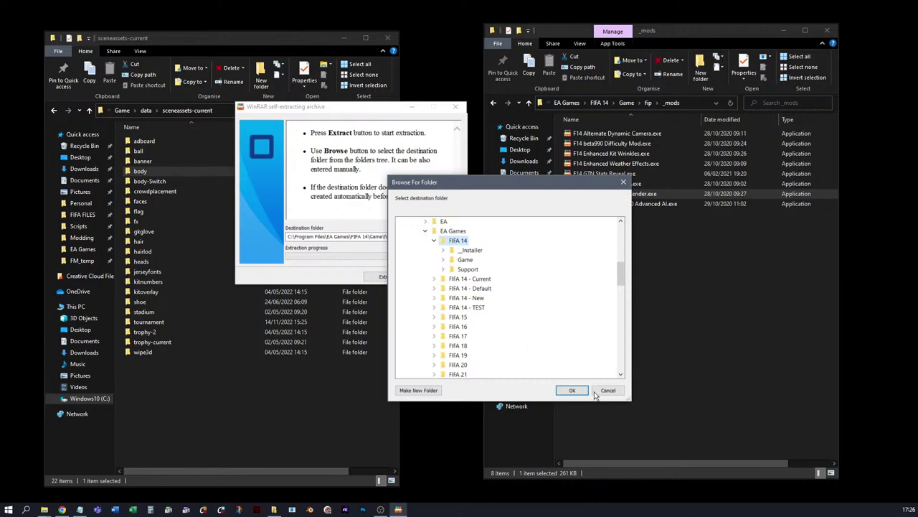
{"action": "left_click", "coordinate": [572, 390]}
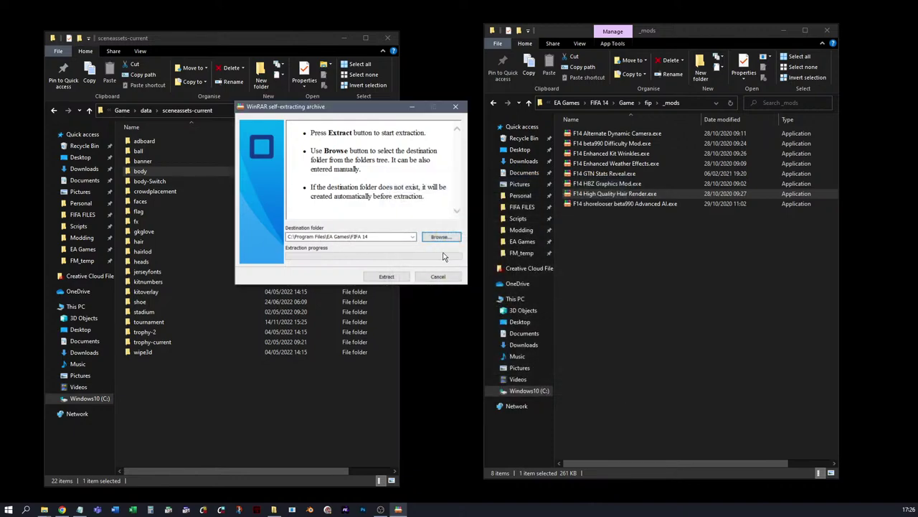
{"action": "left_click", "coordinate": [394, 276]}
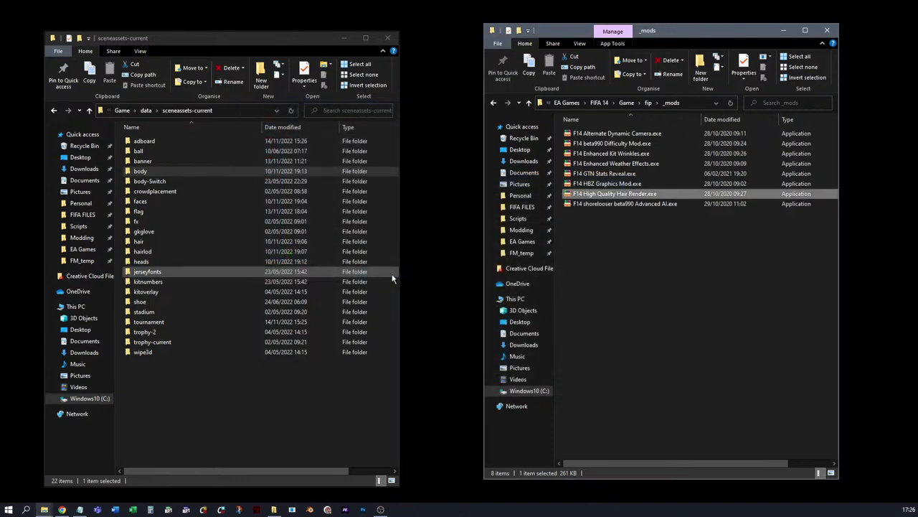
Step: Return to the main FIFA 14 folder and delete delete-hair-render.bat
{"action": "left_click", "coordinate": [605, 106]}
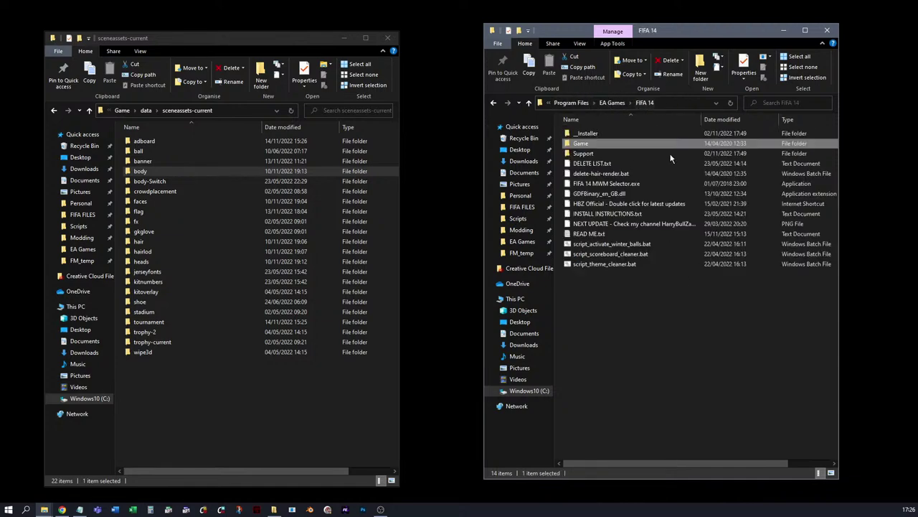
{"action": "left_click", "coordinate": [607, 282]}
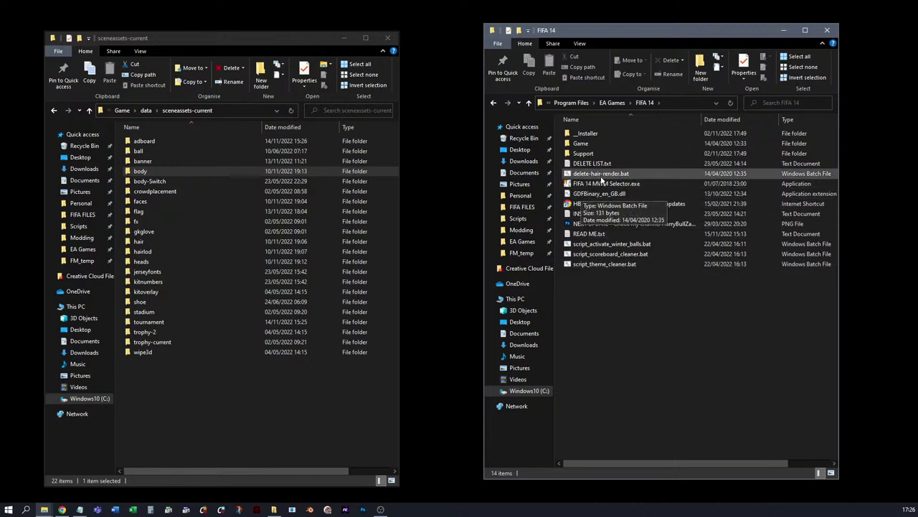
{"action": "left_click", "coordinate": [600, 174]}
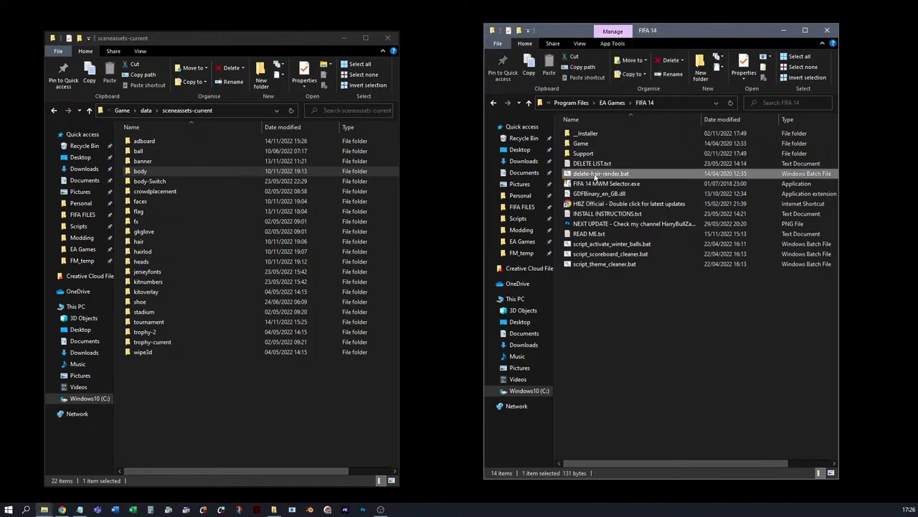
{"action": "key", "text": "Delete"}
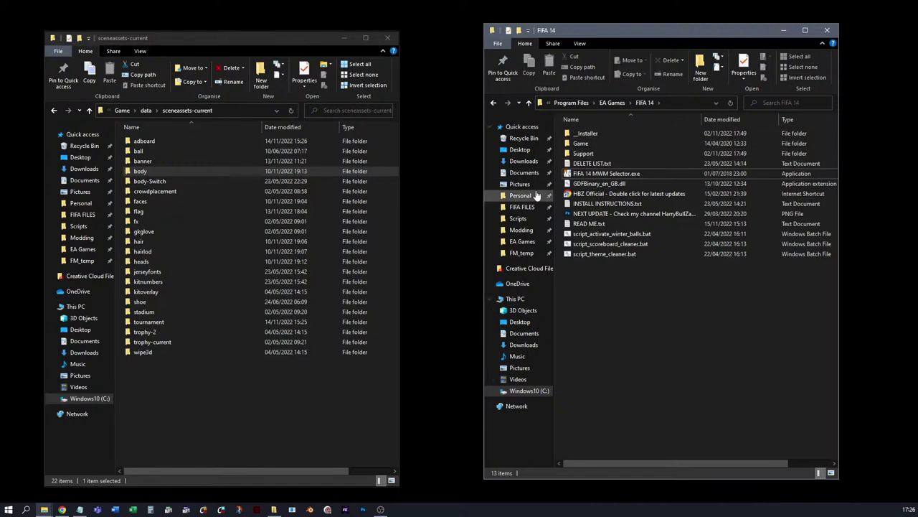
Step: Open the scoreboard folder inside the fip folder of Game
{"action": "double_click", "coordinate": [577, 143]}
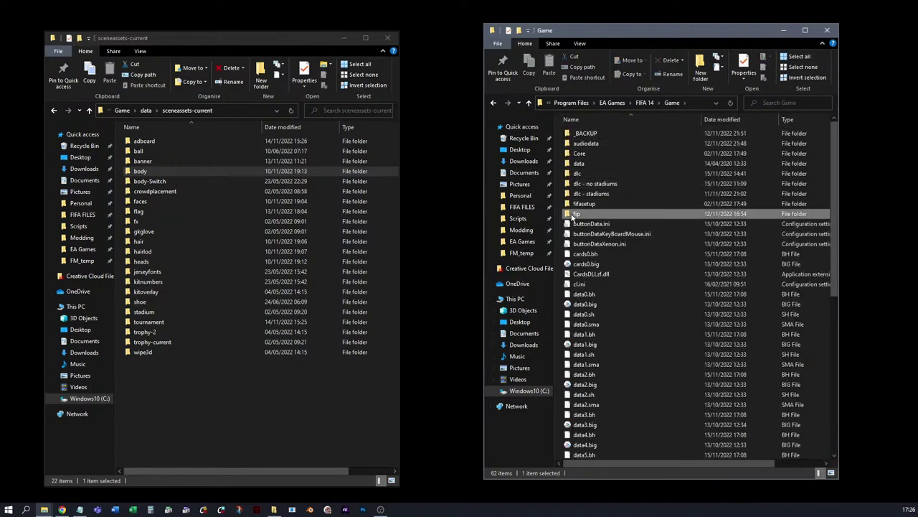
{"action": "double_click", "coordinate": [574, 213]}
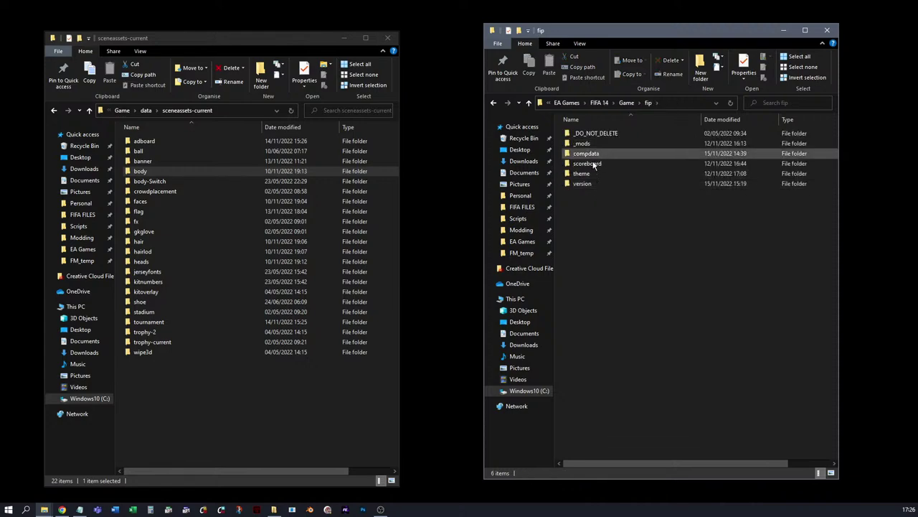
{"action": "mouse_move", "coordinate": [605, 153]}
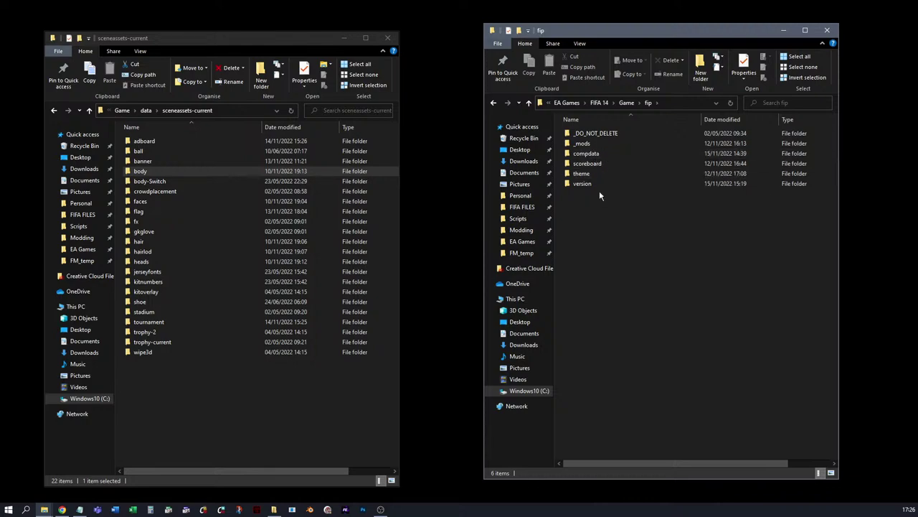
{"action": "left_click", "coordinate": [587, 165]}
{"action": "double_click", "coordinate": [586, 166]}
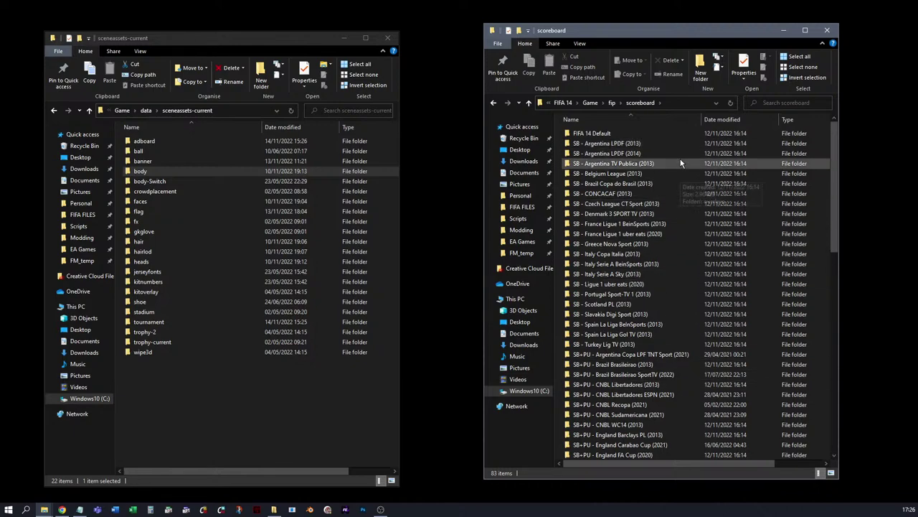
Step: Look through the list of scoreboard folders and open the overlays folder of SB+PU - FIFA 20 Inspired
{"action": "left_click", "coordinate": [604, 145]}
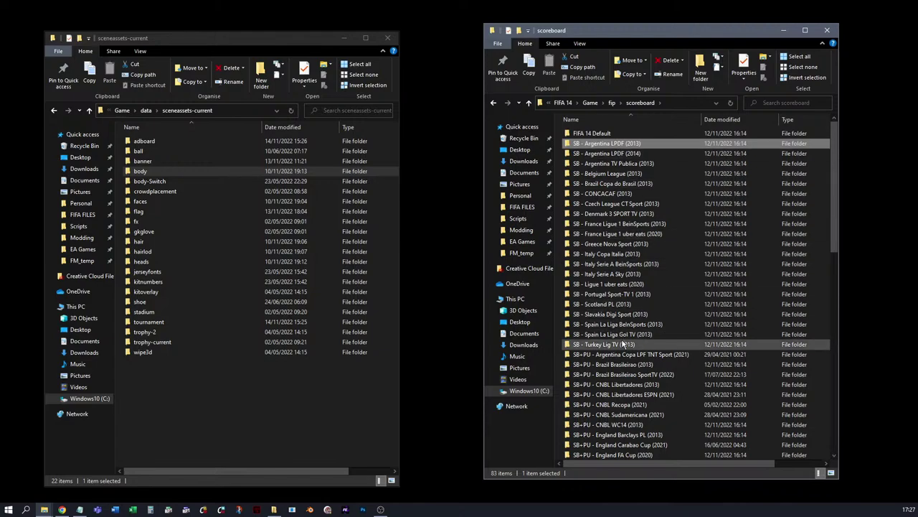
{"action": "scroll", "coordinate": [594, 315], "scroll_direction": "down", "scroll_amount": 2}
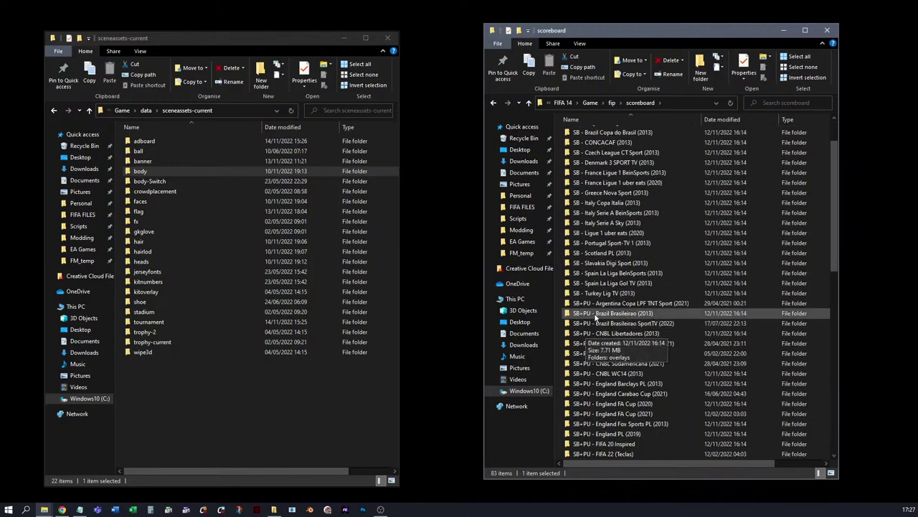
{"action": "scroll", "coordinate": [620, 312], "scroll_direction": "down", "scroll_amount": 6}
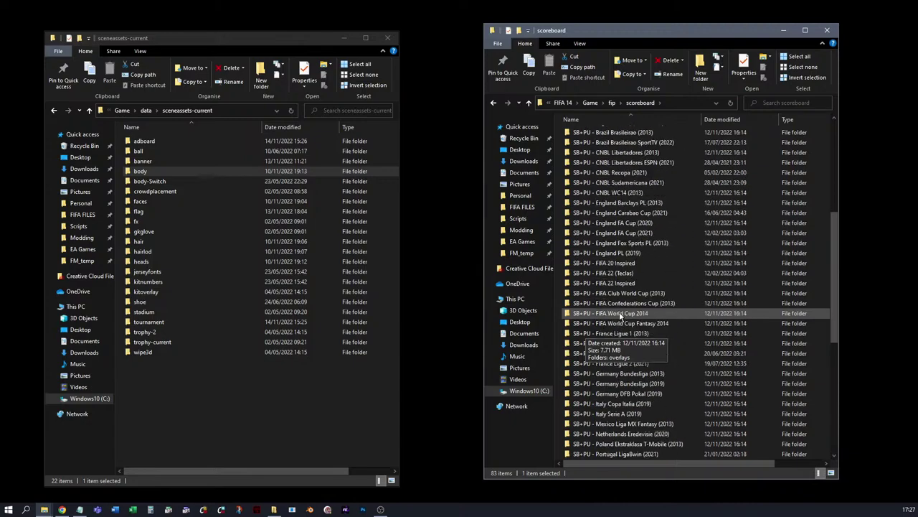
{"action": "scroll", "coordinate": [619, 316], "scroll_direction": "down", "scroll_amount": 9}
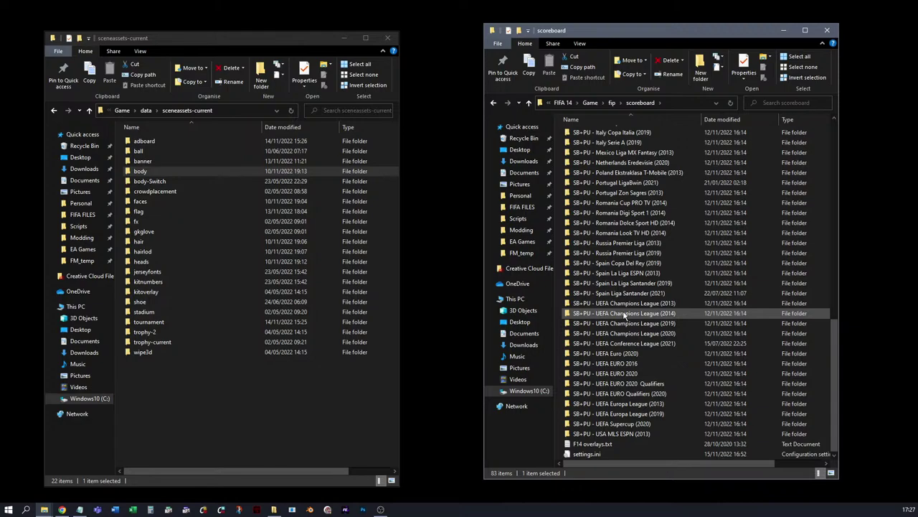
{"action": "scroll", "coordinate": [615, 316], "scroll_direction": "up", "scroll_amount": 10}
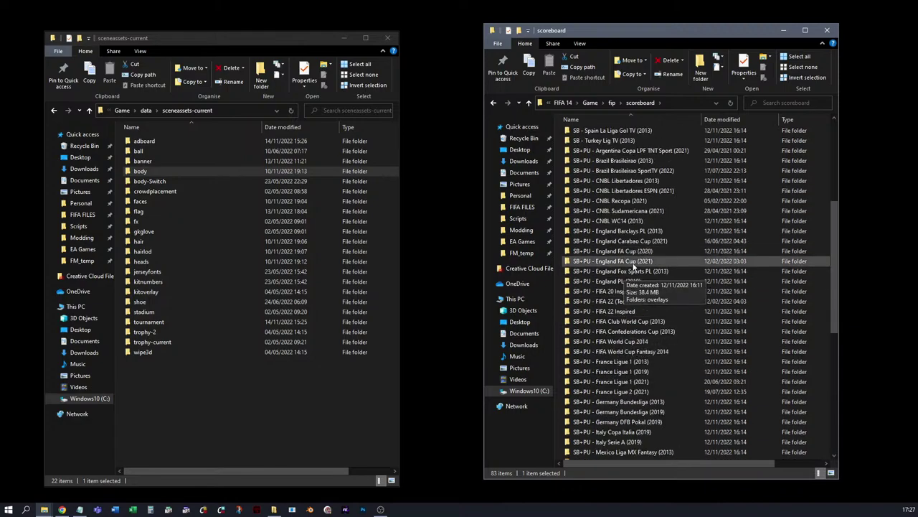
{"action": "double_click", "coordinate": [611, 291]}
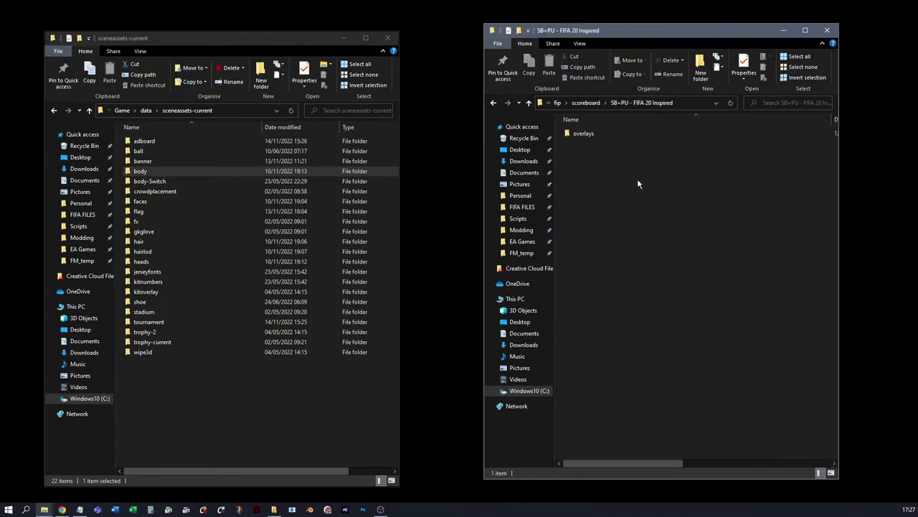
{"action": "double_click", "coordinate": [583, 134]}
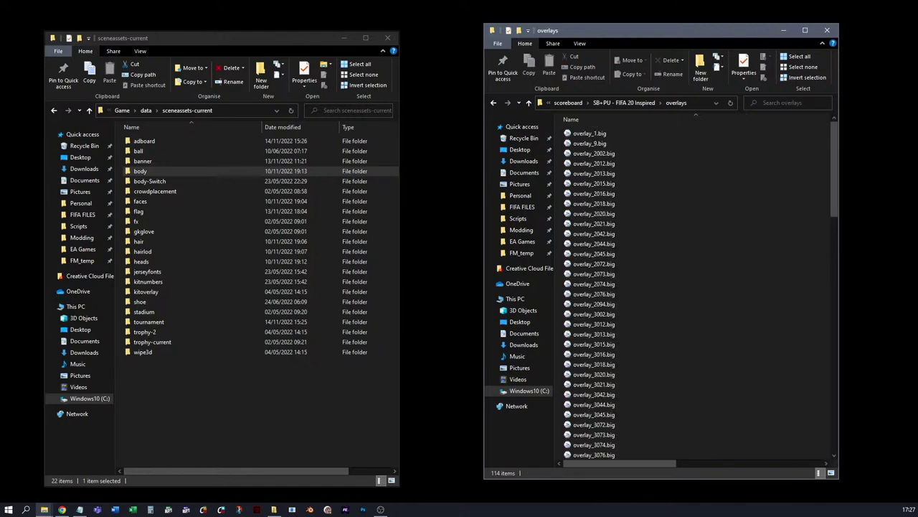
Step: Go back to the fip folder and examine the career, menu and tournament folders inside compdata
{"action": "left_click", "coordinate": [567, 103]}
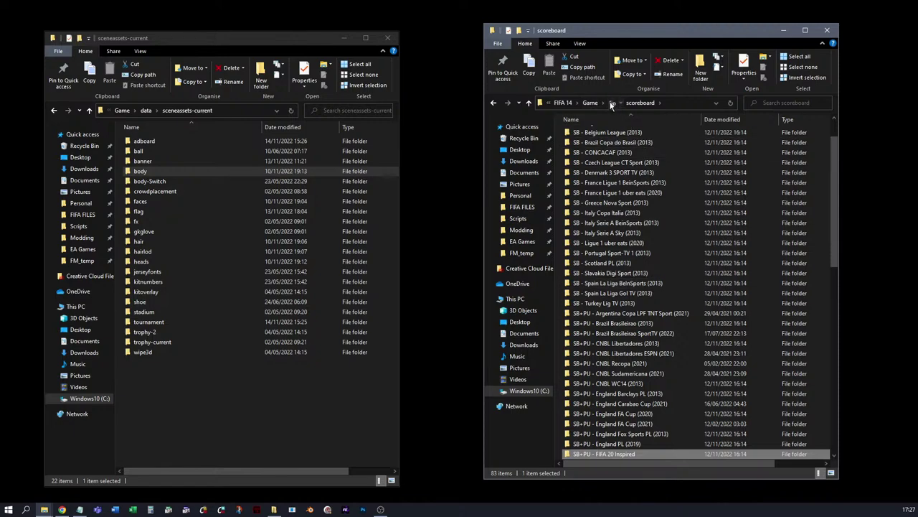
{"action": "left_click", "coordinate": [611, 102]}
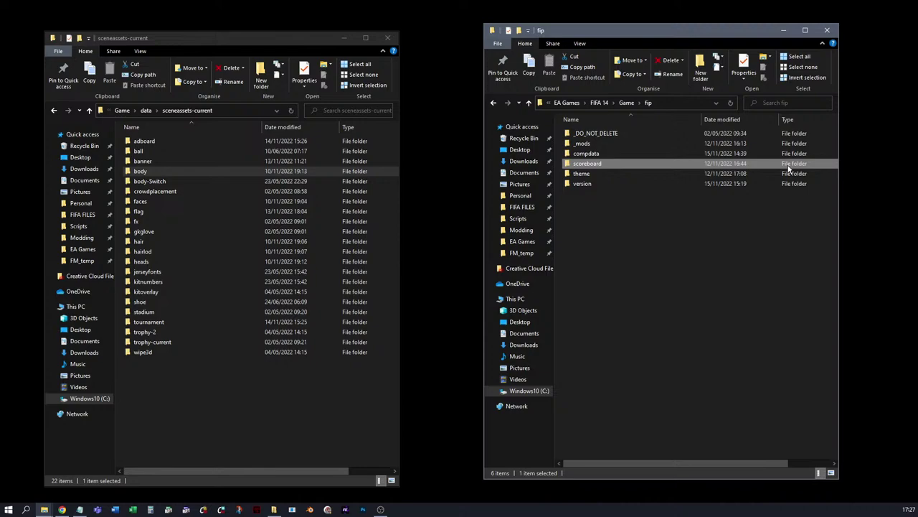
{"action": "left_click", "coordinate": [591, 155]}
{"action": "double_click", "coordinate": [591, 155]}
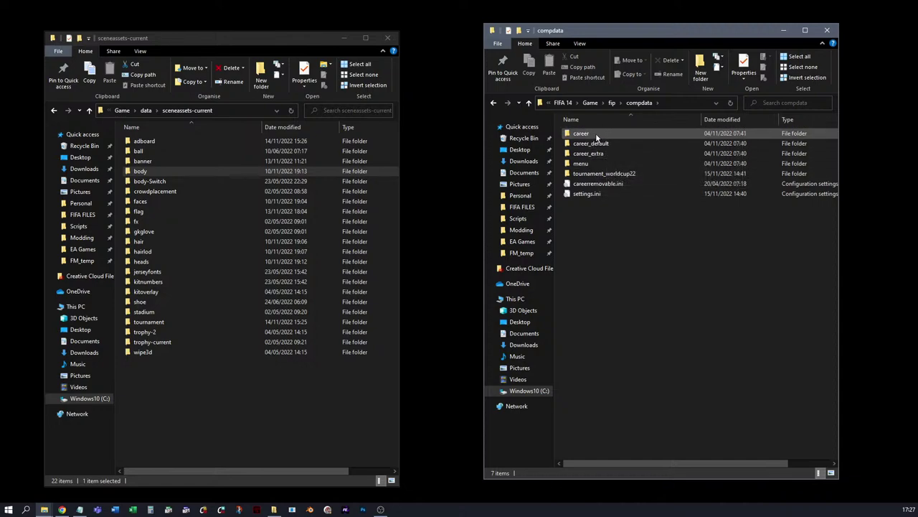
{"action": "mouse_move", "coordinate": [606, 155]}
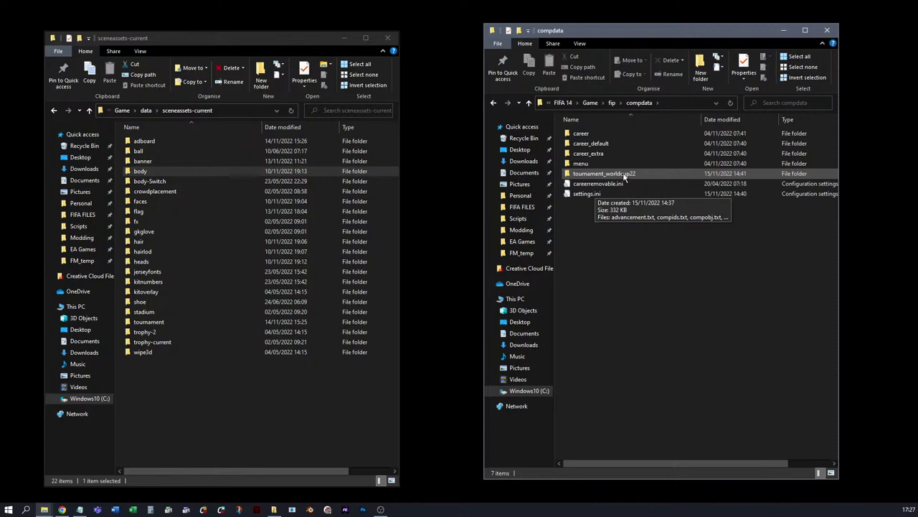
Step: View the themes in fip's theme folder and run script_theme_cleaner.bat from the main FIFA 14 folder
{"action": "left_click", "coordinate": [614, 104]}
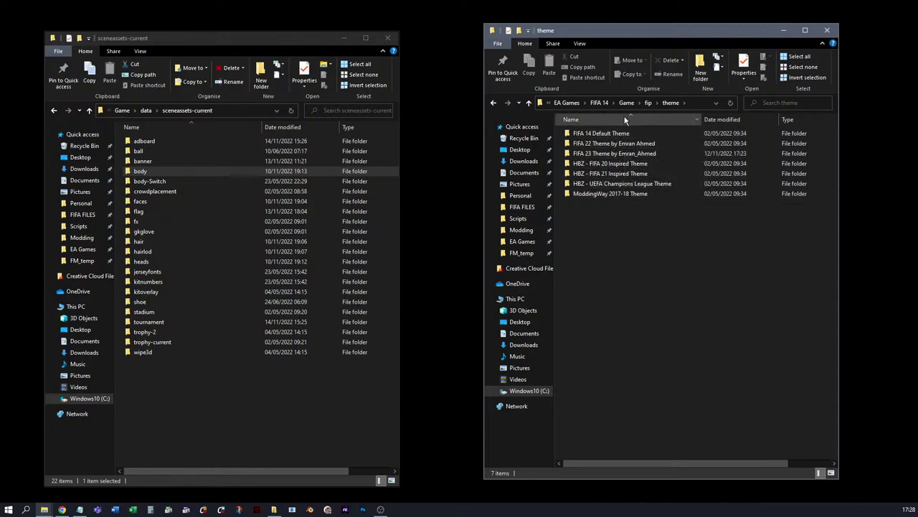
{"action": "left_click", "coordinate": [599, 103]}
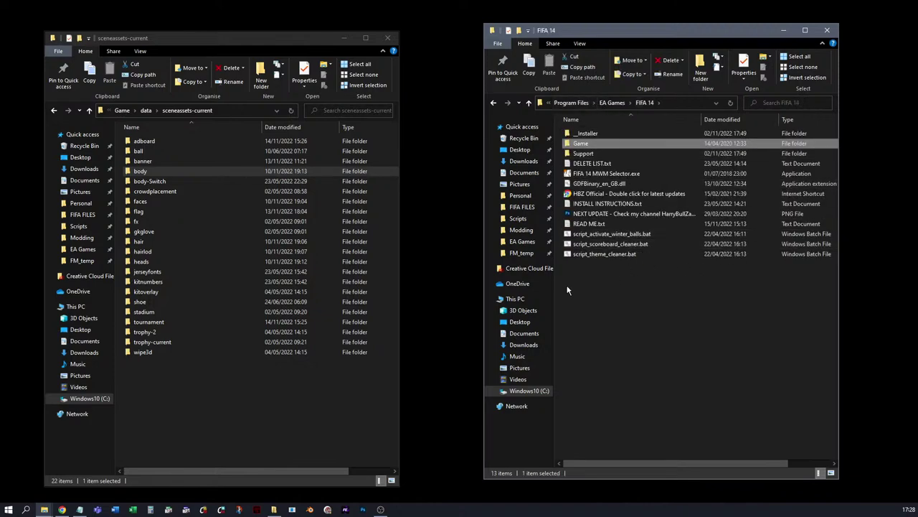
{"action": "left_click", "coordinate": [593, 255]}
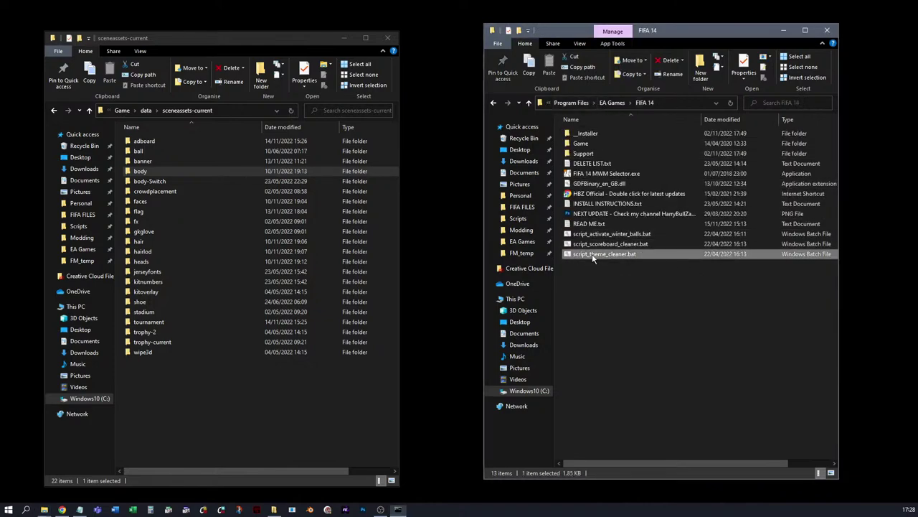
Step: Open the version folder inside Game's fip folder and view the contents of FIP14 v5.00-beta ALP
{"action": "left_click", "coordinate": [581, 144]}
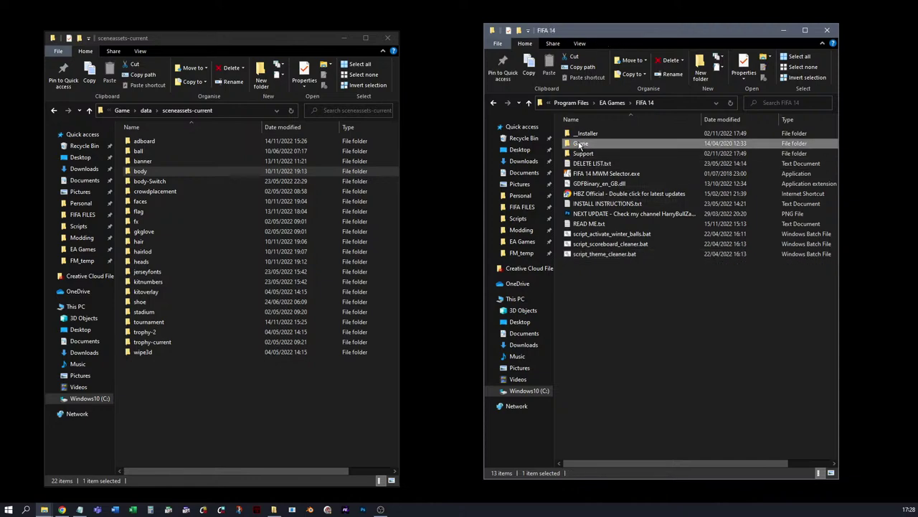
{"action": "double_click", "coordinate": [581, 144]}
{"action": "double_click", "coordinate": [588, 213]}
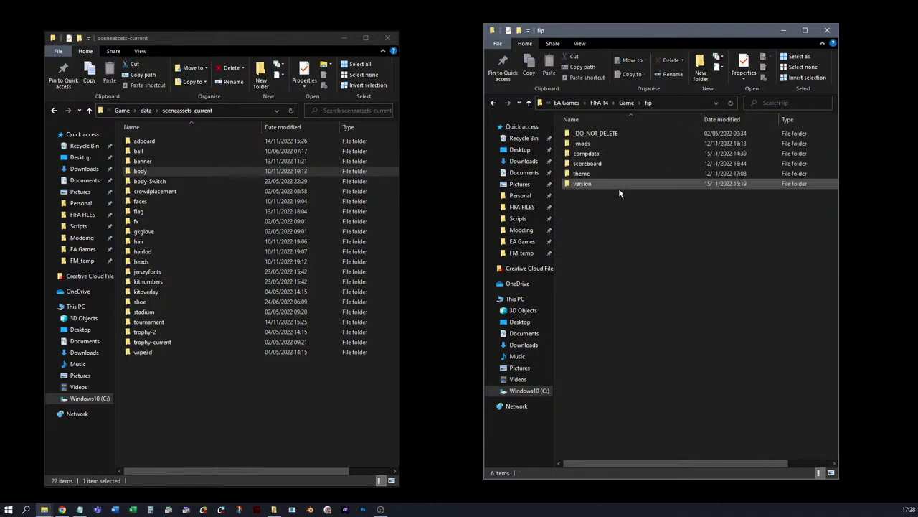
{"action": "double_click", "coordinate": [581, 184]}
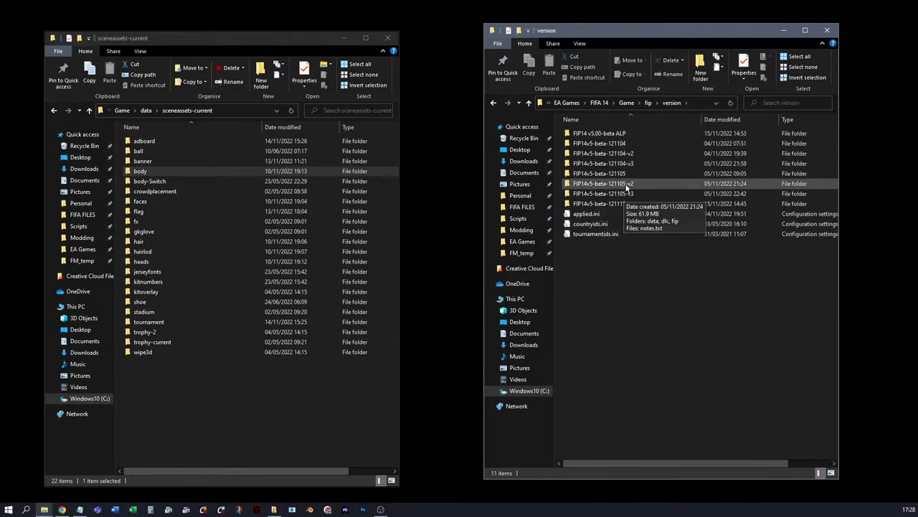
{"action": "left_click", "coordinate": [594, 136]}
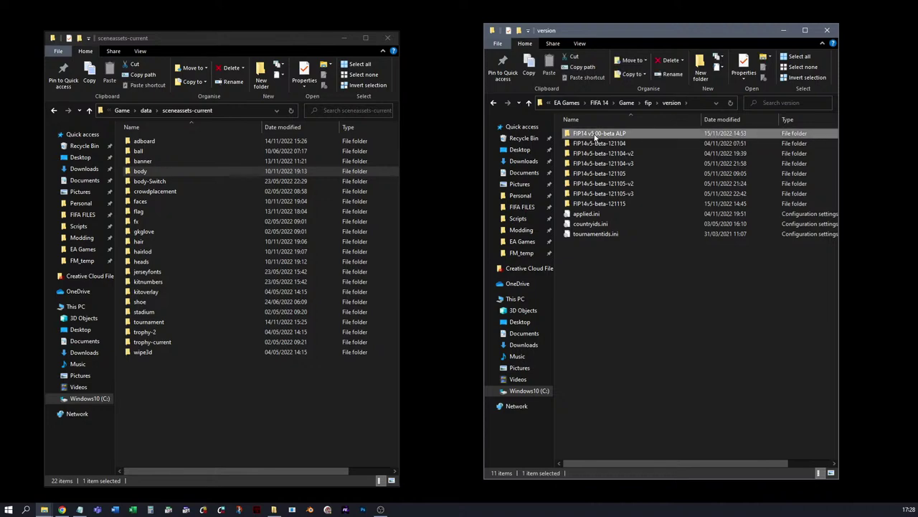
{"action": "double_click", "coordinate": [594, 136]}
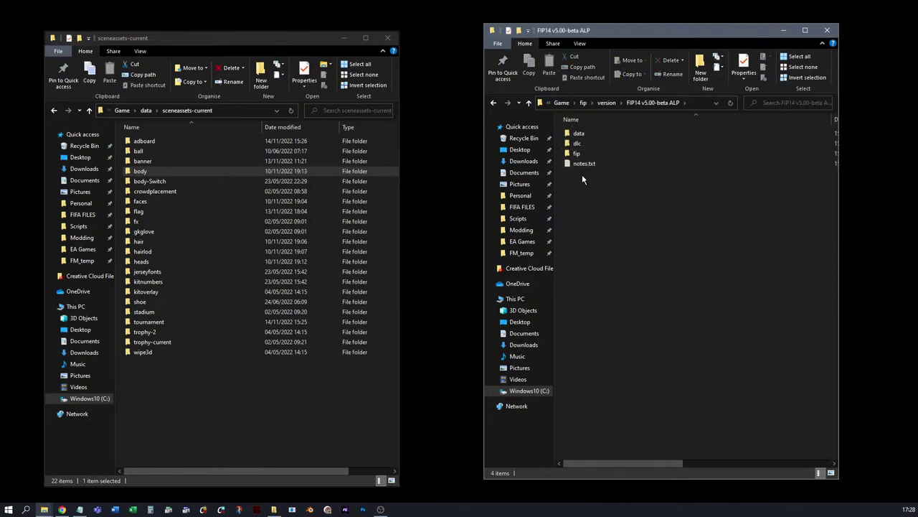
Step: Read notes.txt in the FIP14 v5.00-beta ALP folder, close it and open the version's data folder
{"action": "double_click", "coordinate": [584, 163]}
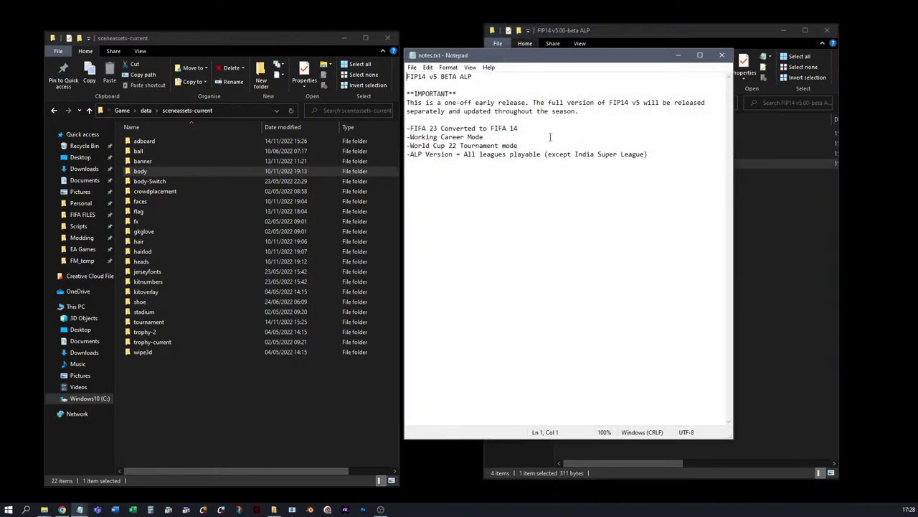
{"action": "left_click", "coordinate": [722, 56]}
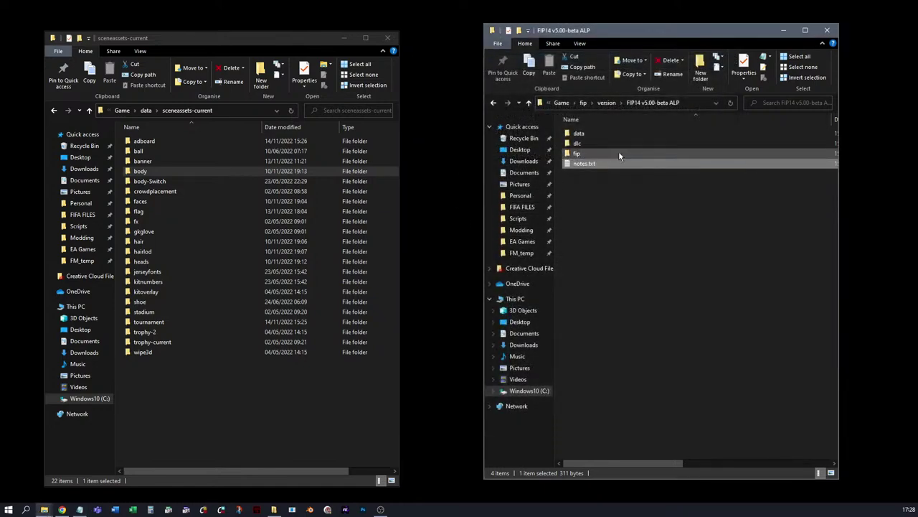
{"action": "double_click", "coordinate": [579, 134]}
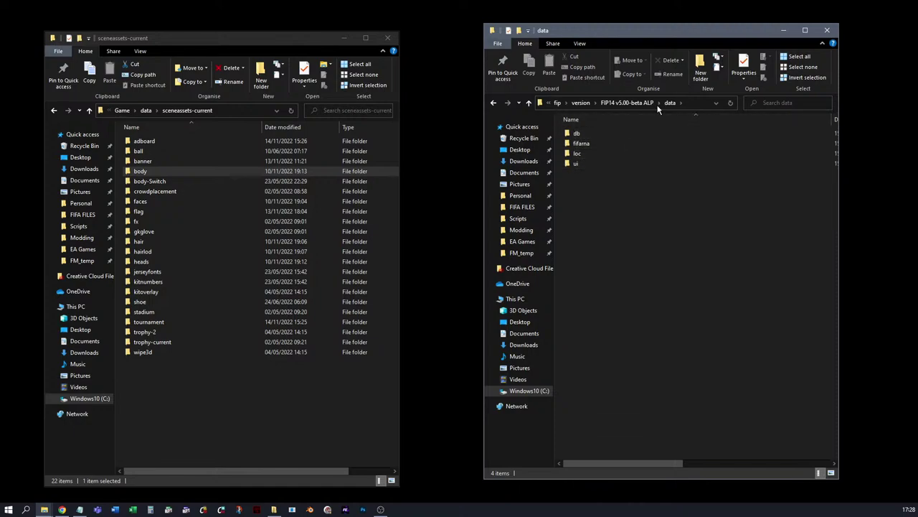
Step: Return to the Game folder and look through its list of files
{"action": "left_click", "coordinate": [547, 103]}
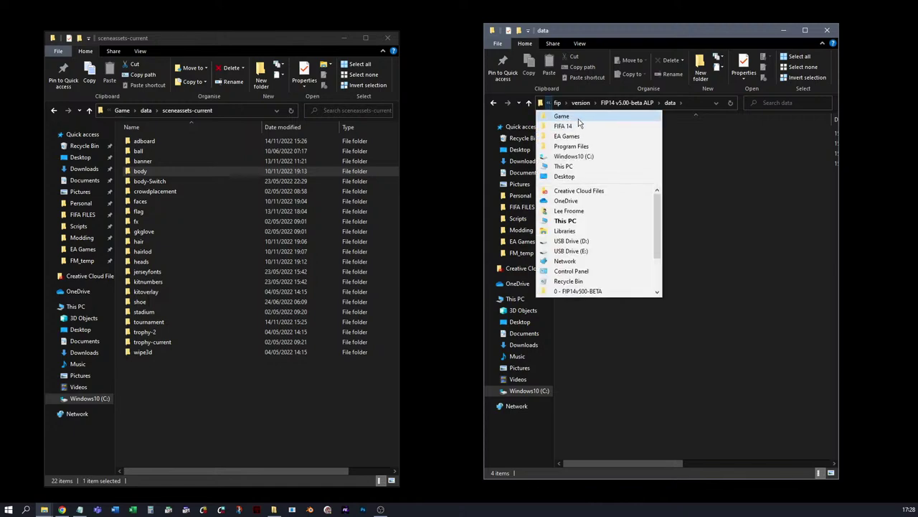
{"action": "key", "text": "Escape"}
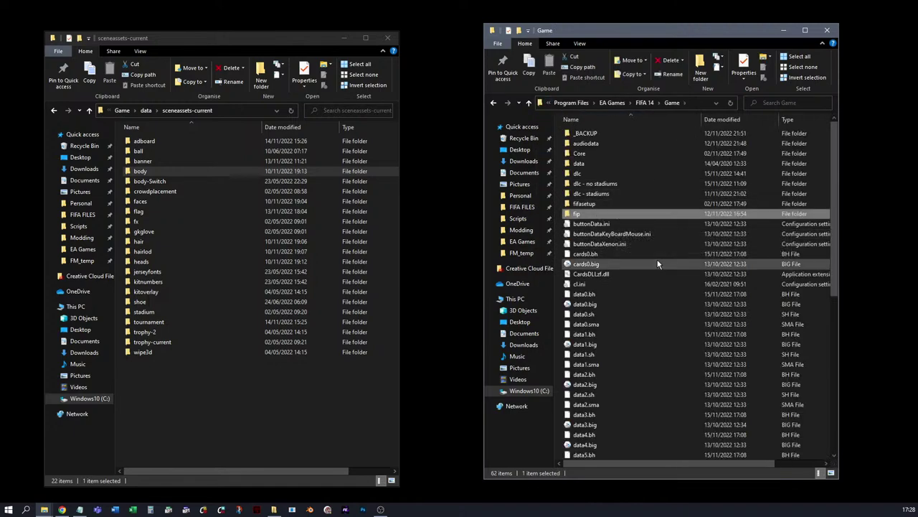
{"action": "scroll", "coordinate": [642, 265], "scroll_direction": "down", "scroll_amount": 7}
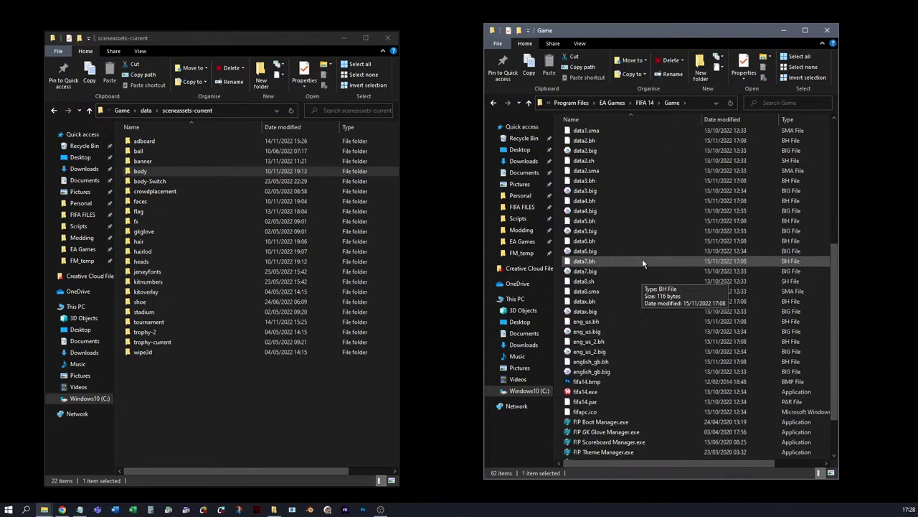
{"action": "scroll", "coordinate": [642, 258], "scroll_direction": "up", "scroll_amount": 10}
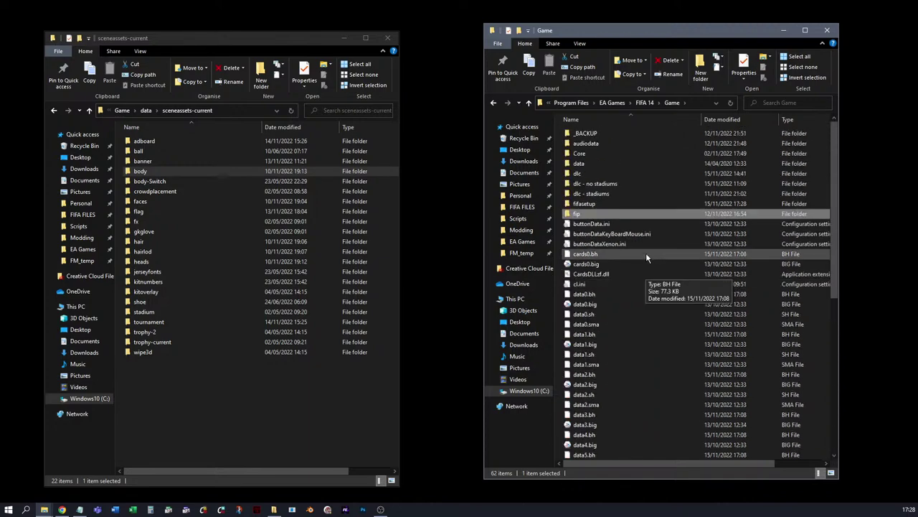
Step: Open the FootballCompEng data folder inside dlc_FootballCompEng in Game's dlc folder and select transfer.ini
{"action": "double_click", "coordinate": [576, 175]}
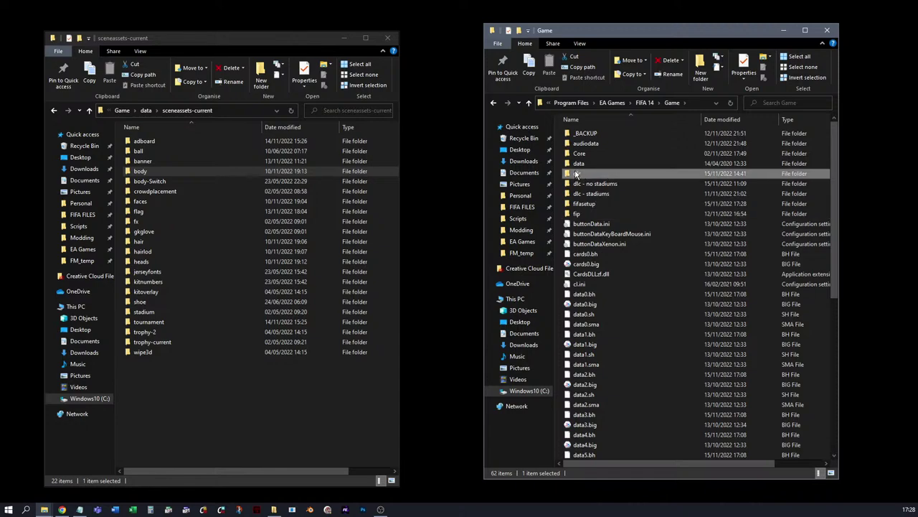
{"action": "double_click", "coordinate": [580, 134]}
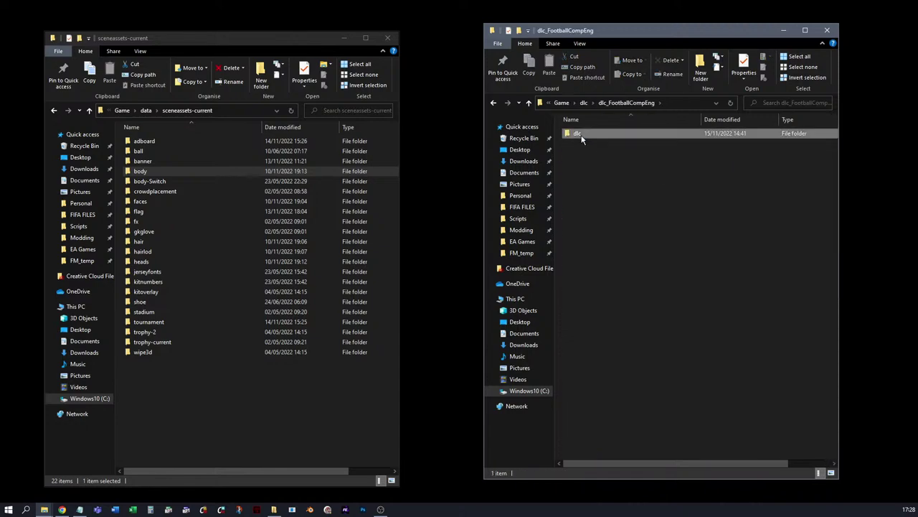
{"action": "double_click", "coordinate": [581, 135]}
{"action": "double_click", "coordinate": [582, 136]}
{"action": "double_click", "coordinate": [582, 136]}
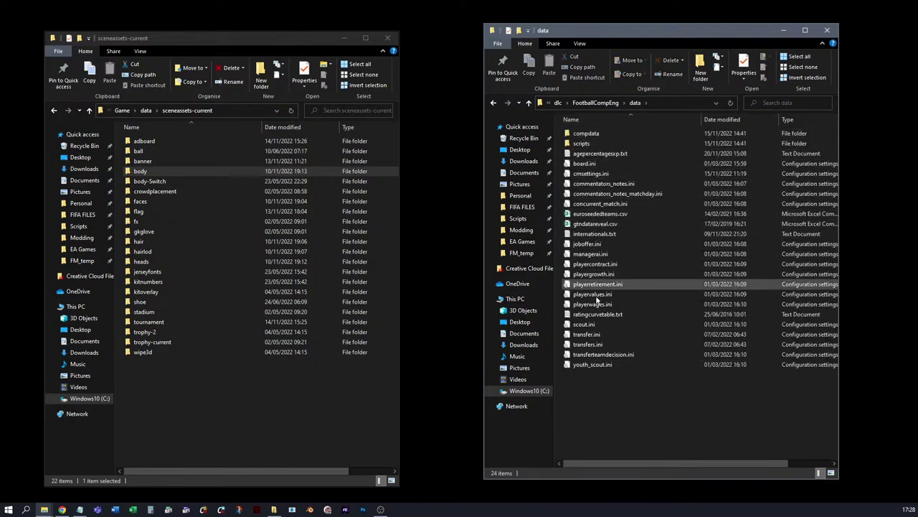
{"action": "left_click", "coordinate": [587, 334]}
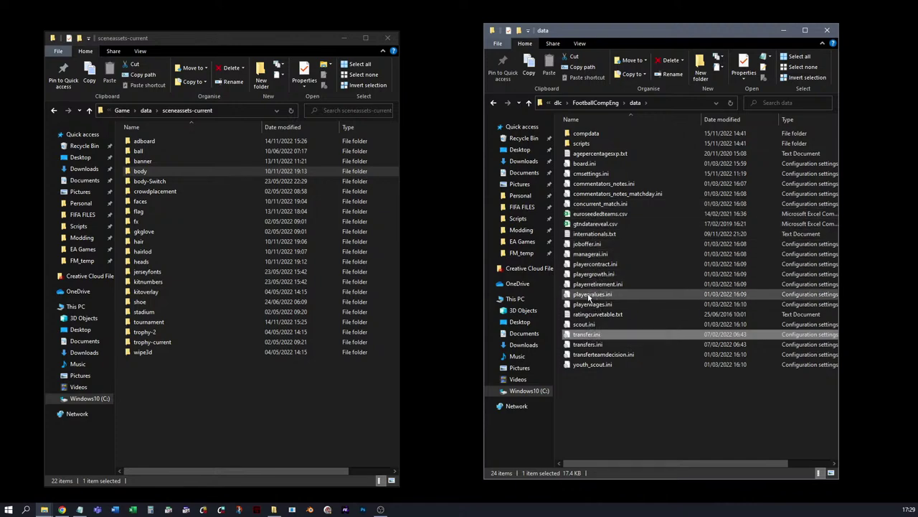
Step: Read through internationals.txt from the tier objectives to the competition stadiums section, and close the file
{"action": "double_click", "coordinate": [602, 238]}
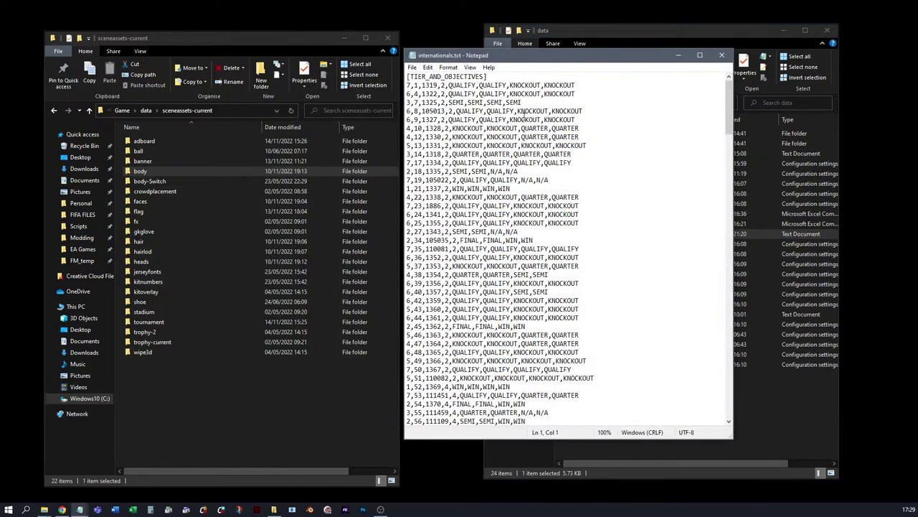
{"action": "scroll", "coordinate": [486, 87], "scroll_direction": "down", "scroll_amount": 12}
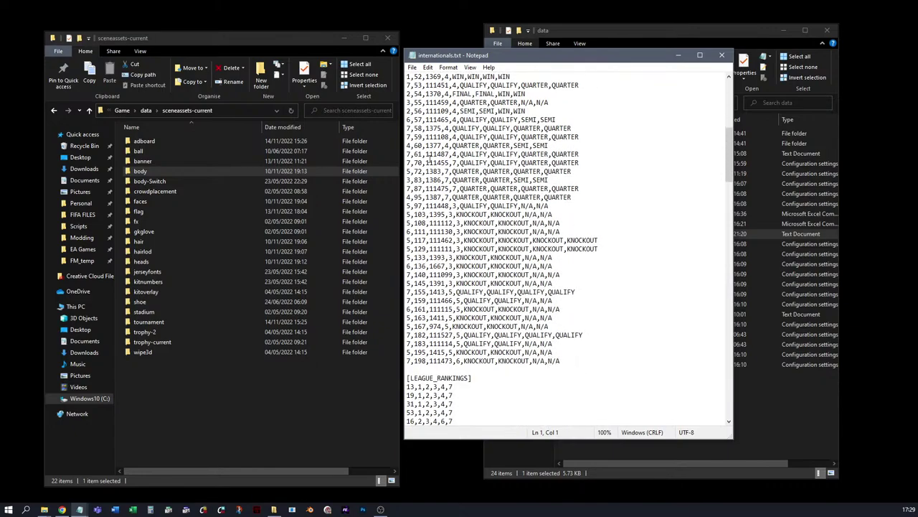
{"action": "scroll", "coordinate": [429, 159], "scroll_direction": "down", "scroll_amount": 13}
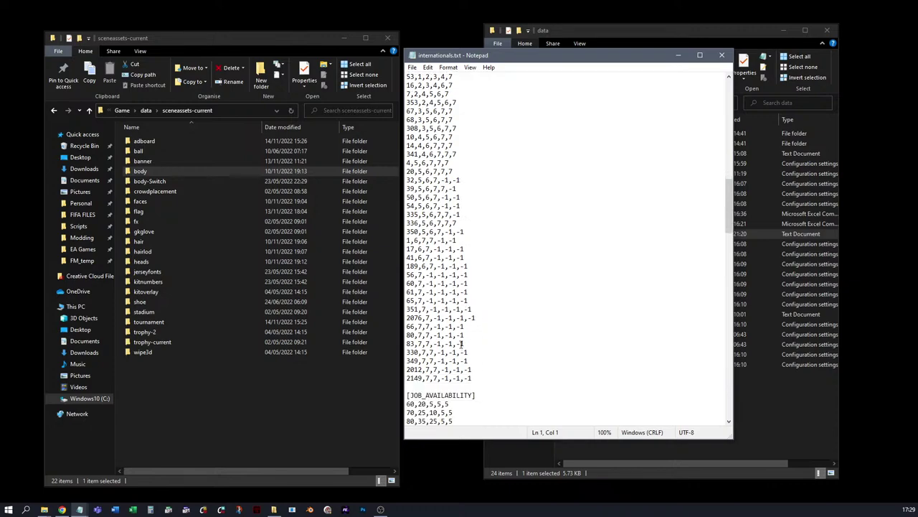
{"action": "scroll", "coordinate": [462, 344], "scroll_direction": "down", "scroll_amount": 3}
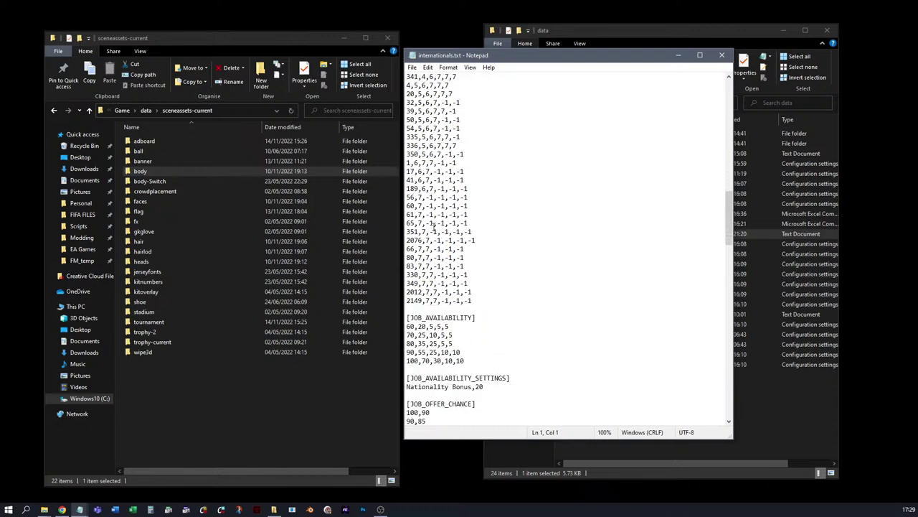
{"action": "scroll", "coordinate": [433, 228], "scroll_direction": "down", "scroll_amount": 7}
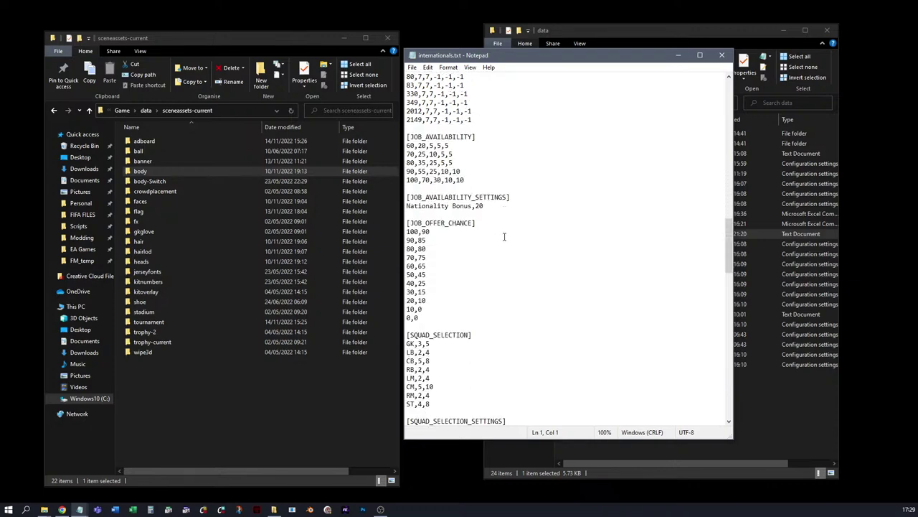
{"action": "scroll", "coordinate": [505, 237], "scroll_direction": "down", "scroll_amount": 5}
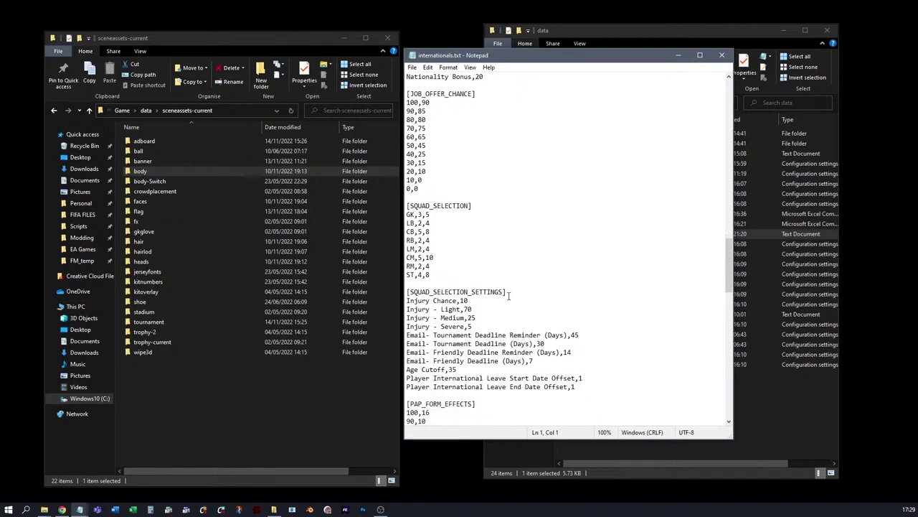
{"action": "scroll", "coordinate": [570, 307], "scroll_direction": "down", "scroll_amount": 7}
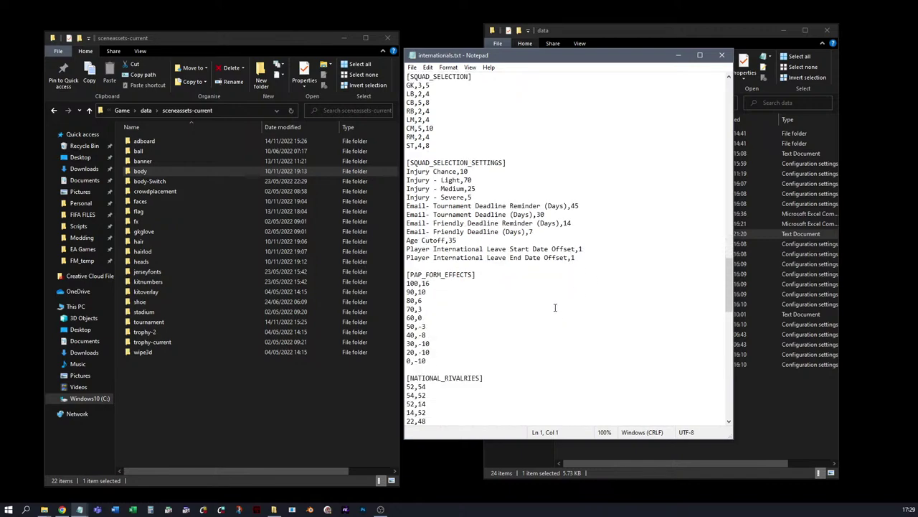
{"action": "scroll", "coordinate": [589, 251], "scroll_direction": "down", "scroll_amount": 6}
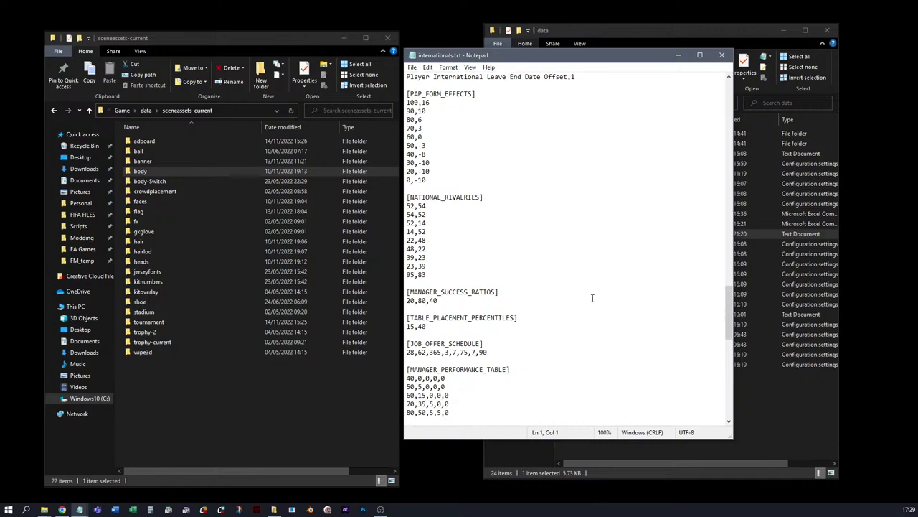
{"action": "scroll", "coordinate": [545, 328], "scroll_direction": "down", "scroll_amount": 11}
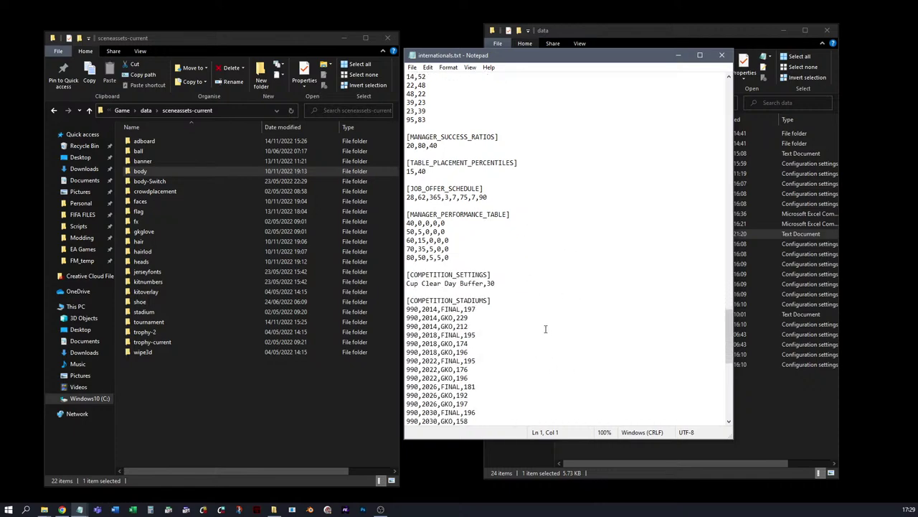
{"action": "scroll", "coordinate": [481, 171], "scroll_direction": "down", "scroll_amount": 5}
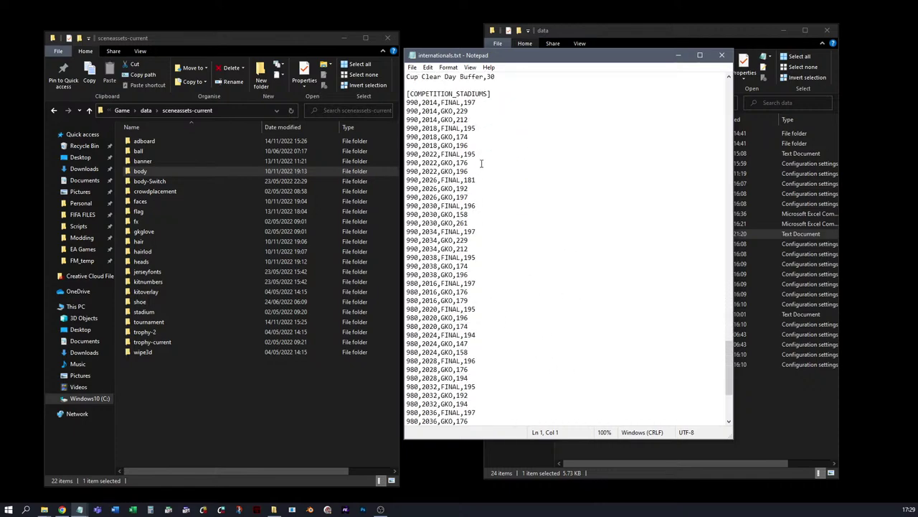
{"action": "scroll", "coordinate": [454, 195], "scroll_direction": "up", "scroll_amount": 1}
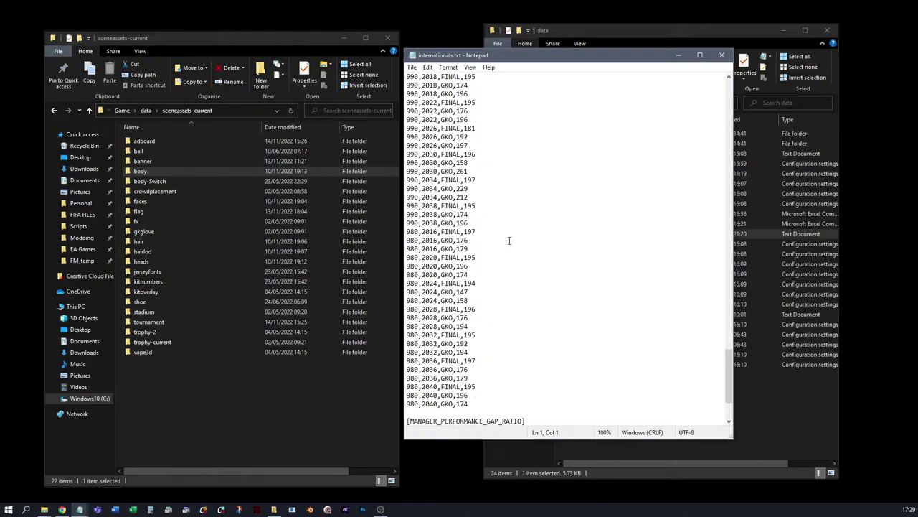
{"action": "scroll", "coordinate": [467, 171], "scroll_direction": "up", "scroll_amount": 2}
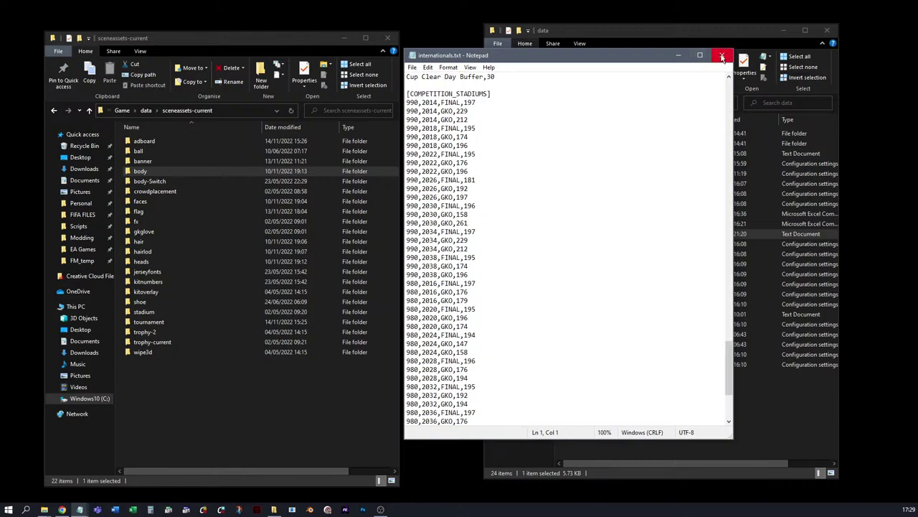
{"action": "left_click", "coordinate": [722, 57]}
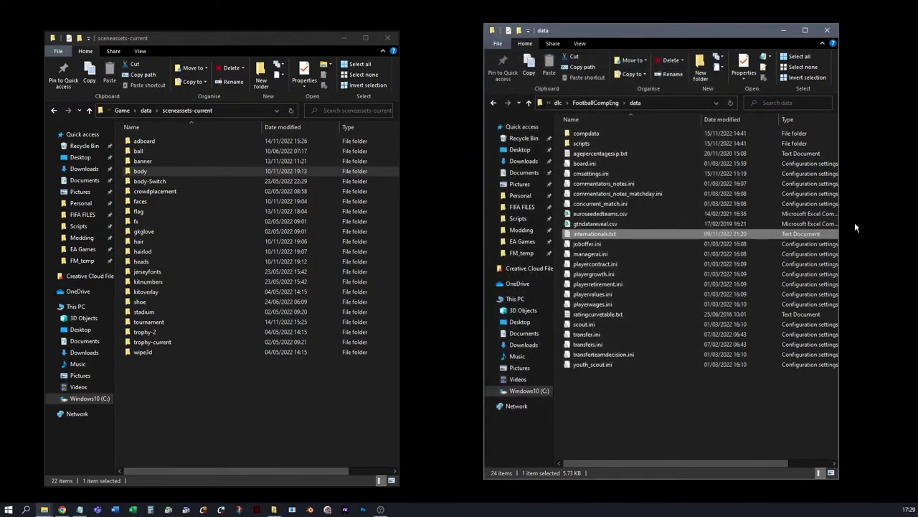
Step: Open the compdata folder in FootballCompEng's data folder and view its schedules subfolder
{"action": "left_click", "coordinate": [583, 134]}
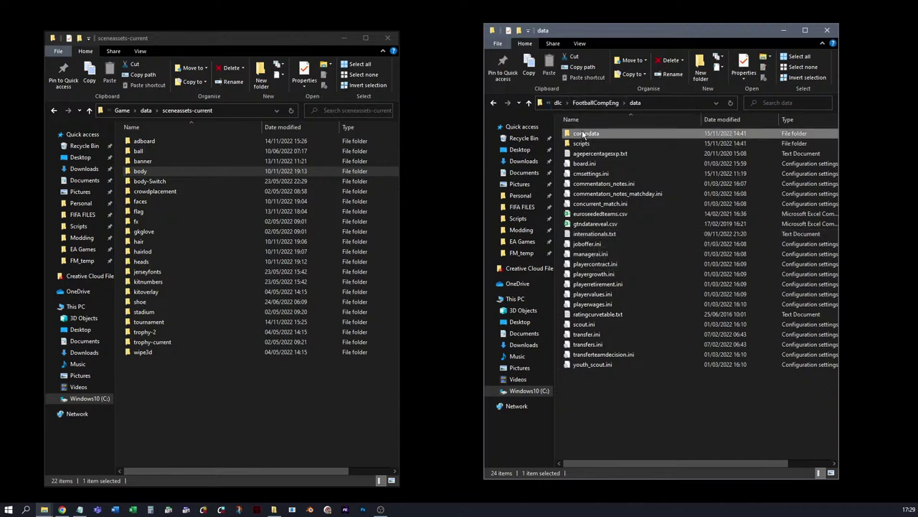
{"action": "double_click", "coordinate": [585, 135]}
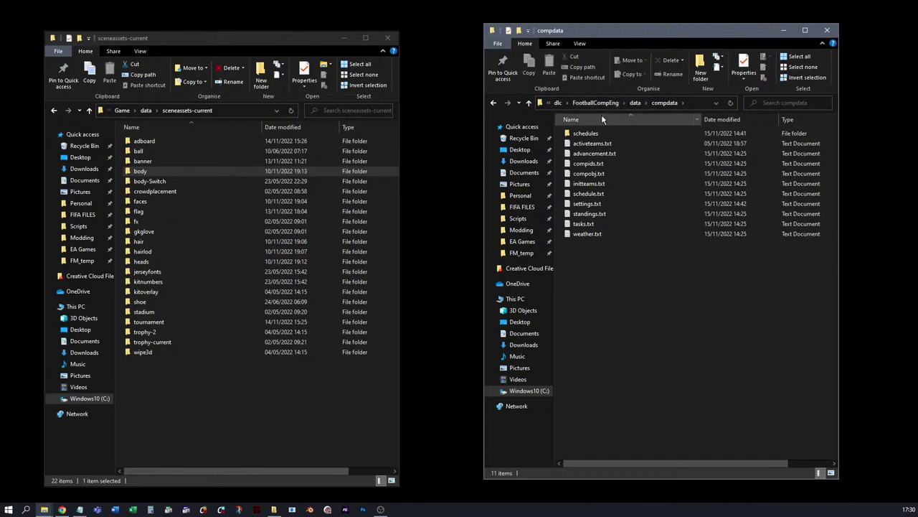
{"action": "double_click", "coordinate": [581, 133]}
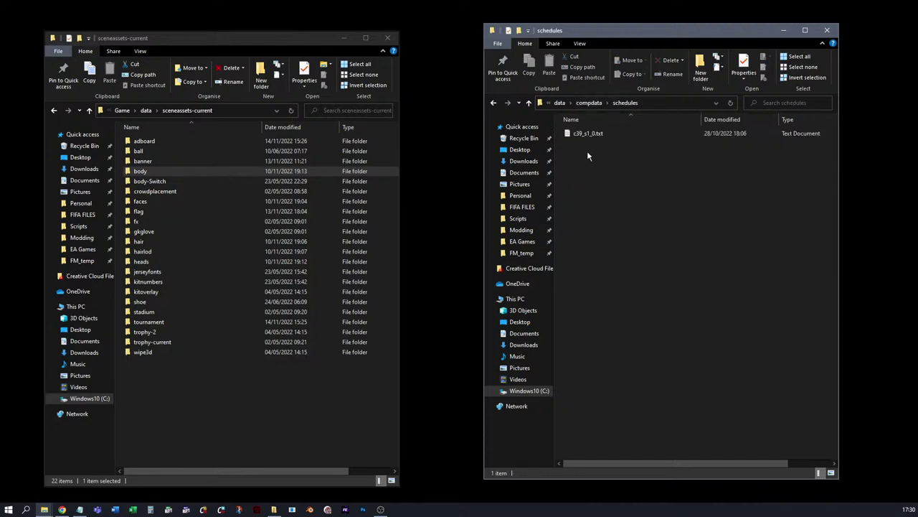
Step: Go back to the main FIFA 14 folder and open sceneassets inside Game's data folder
{"action": "left_click", "coordinate": [550, 102]}
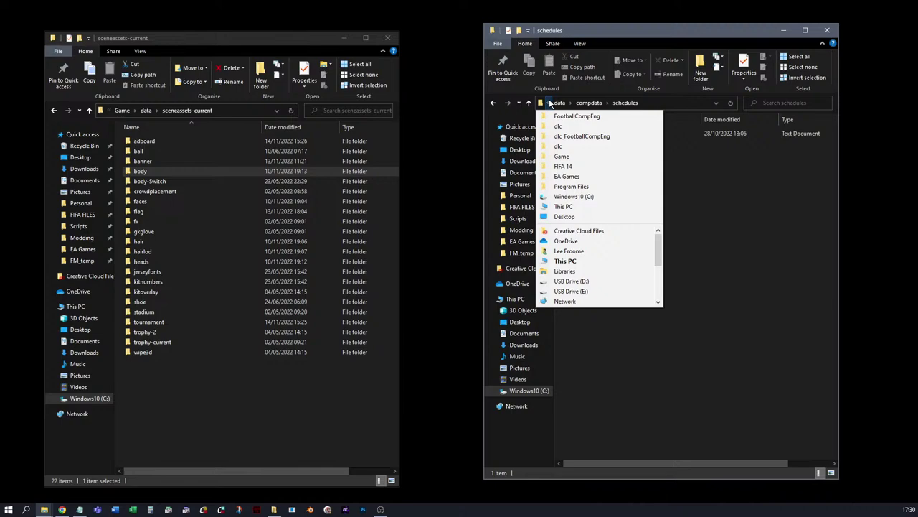
{"action": "left_click", "coordinate": [586, 166]}
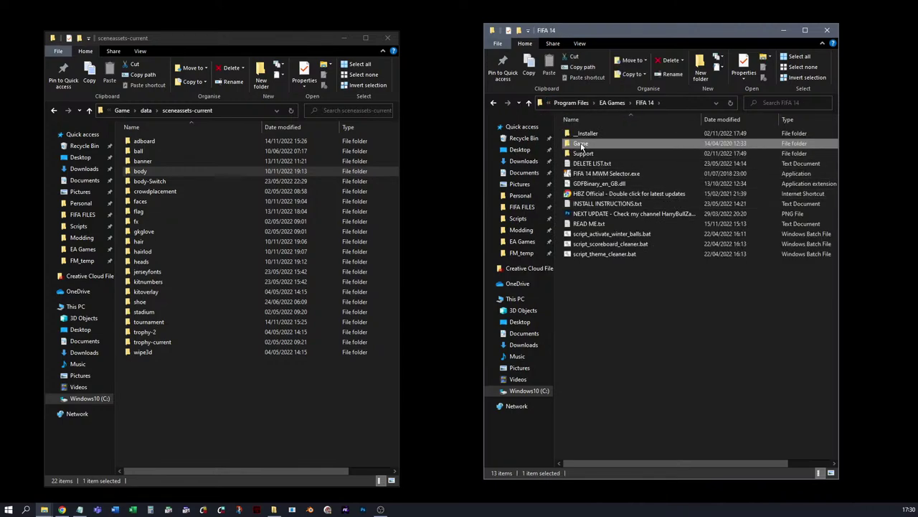
{"action": "double_click", "coordinate": [580, 144]}
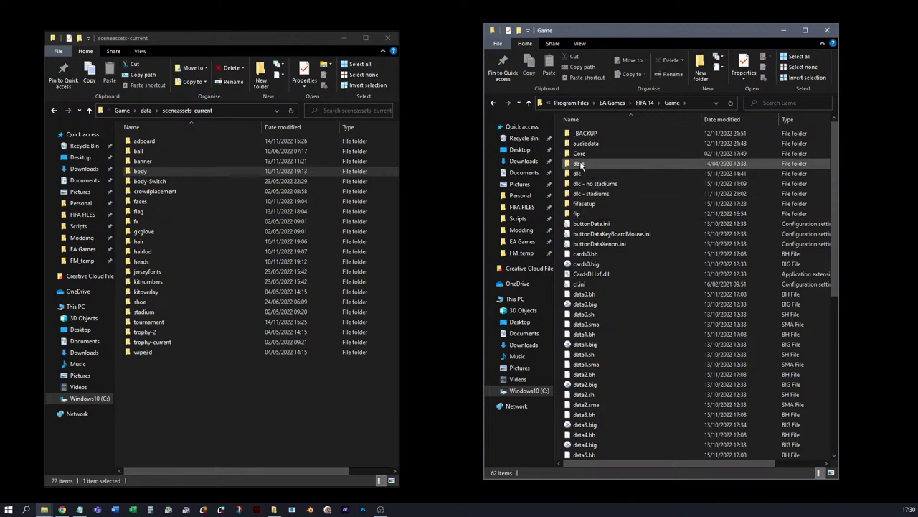
{"action": "double_click", "coordinate": [581, 165]}
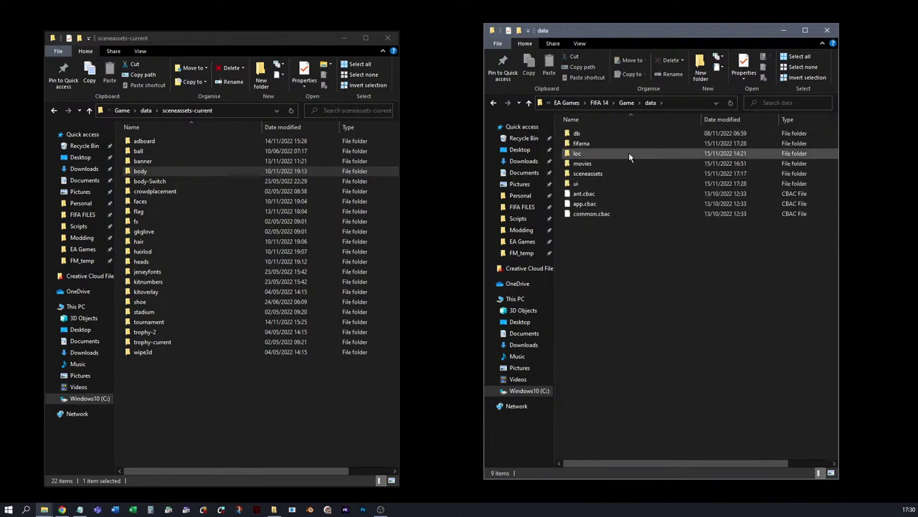
{"action": "double_click", "coordinate": [587, 174]}
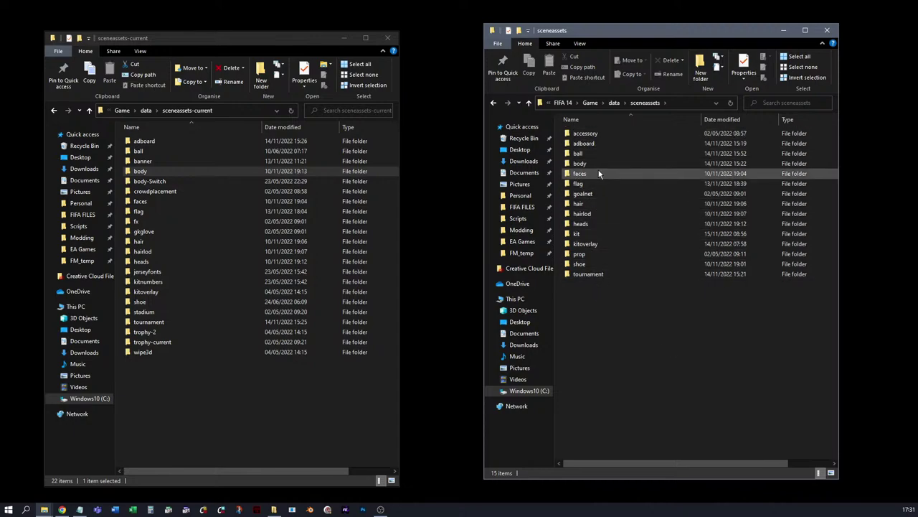
Step: Look into the hair folder of sceneassets, return and open the body folder to view its texture files
{"action": "double_click", "coordinate": [574, 205]}
{"action": "left_click", "coordinate": [646, 103]}
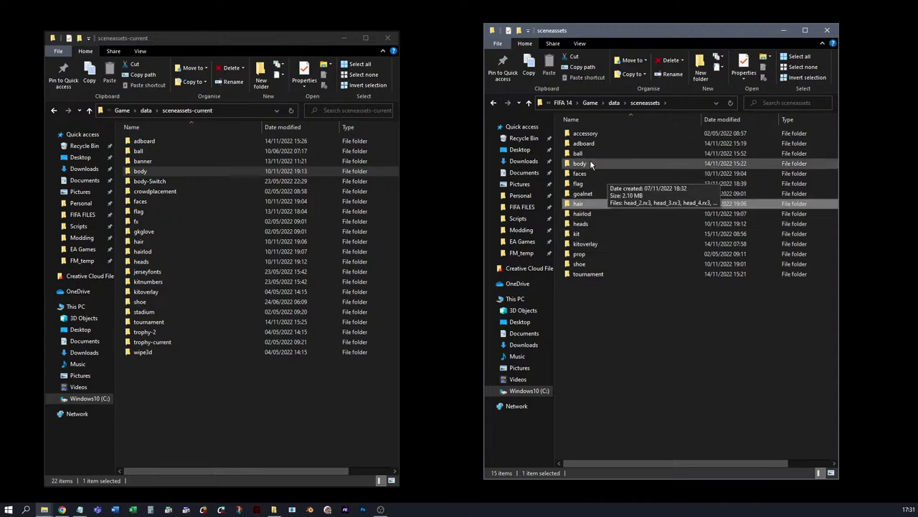
{"action": "left_click", "coordinate": [579, 163]}
{"action": "left_click", "coordinate": [580, 164]}
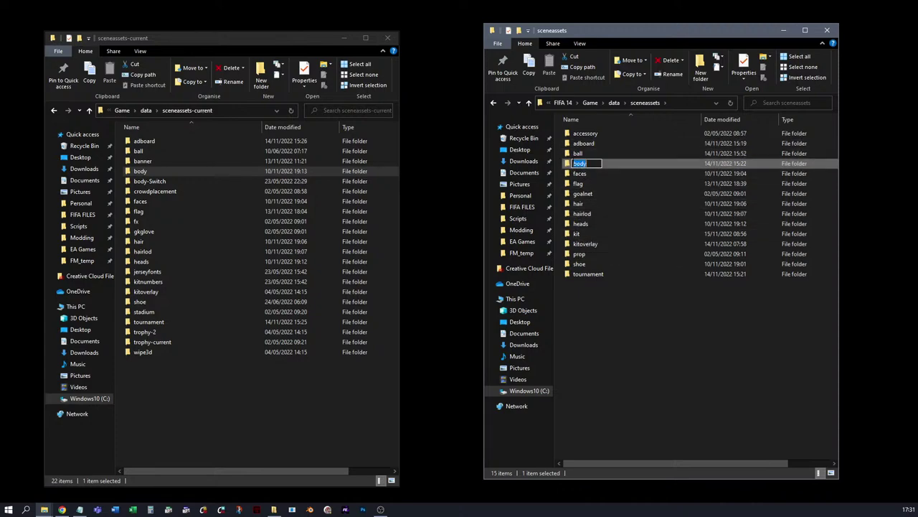
{"action": "left_click", "coordinate": [567, 167]}
{"action": "double_click", "coordinate": [567, 167]}
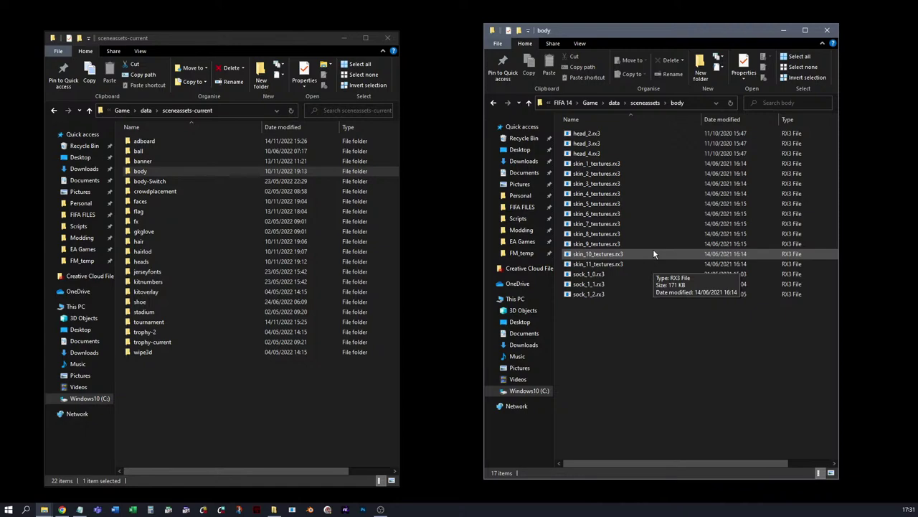
Step: Go back to sceneassets, view the ball folder's files down to the specificball entries, and return to sceneassets
{"action": "left_click", "coordinate": [650, 104]}
{"action": "left_click", "coordinate": [578, 153]}
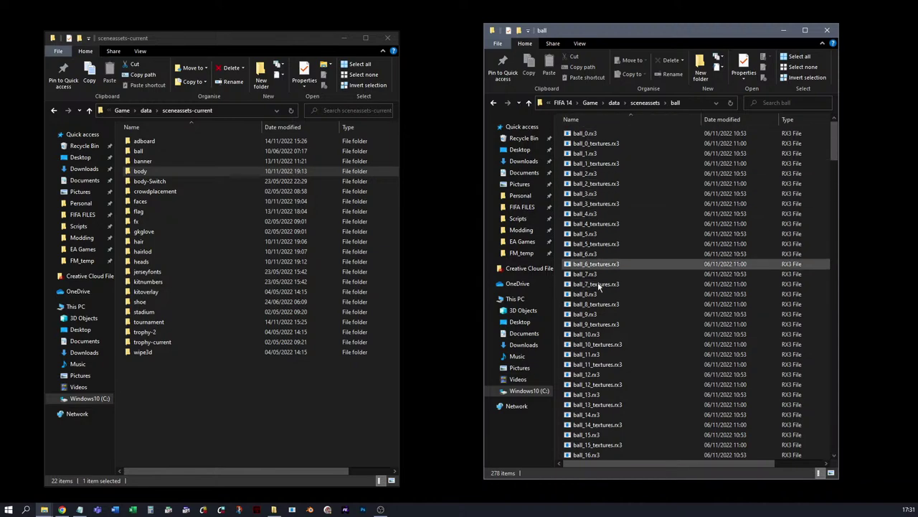
{"action": "left_click_drag", "start_coordinate": [834, 130], "coordinate": [846, 465]}
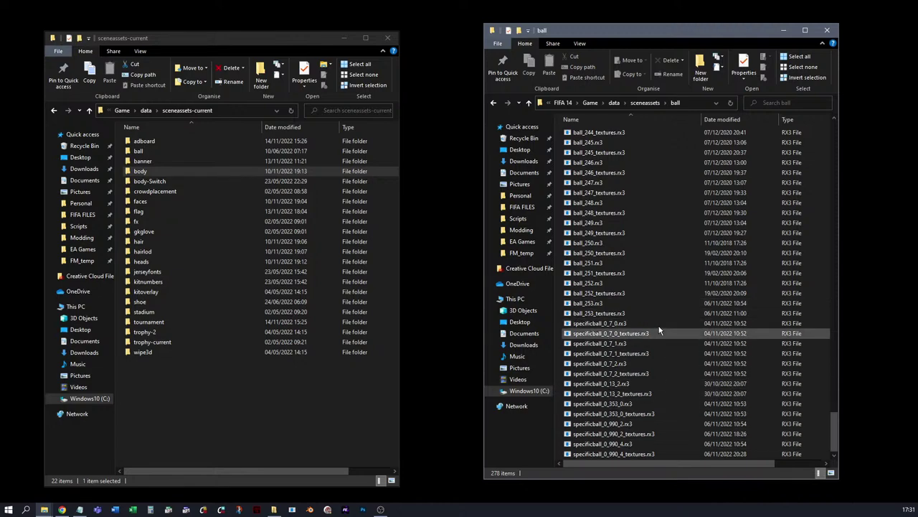
{"action": "left_click", "coordinate": [644, 103]}
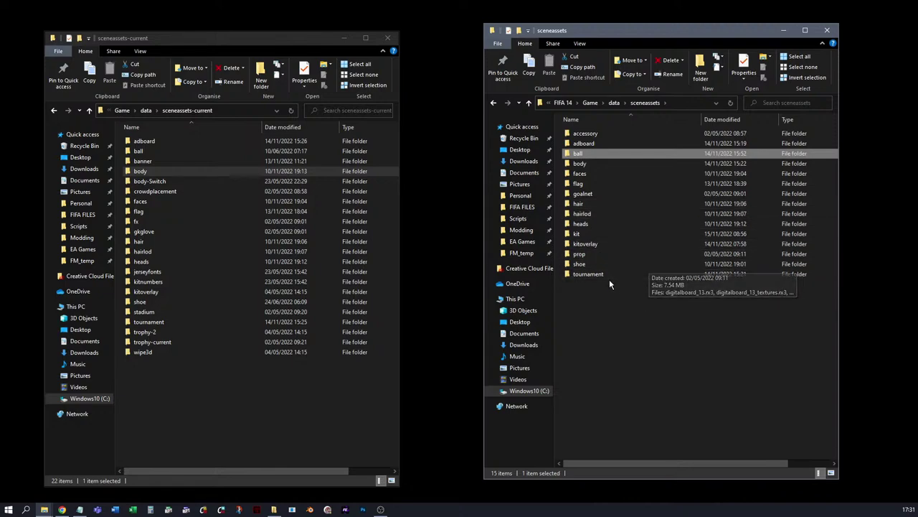
Step: Open the ui folder in Game's data folder, look into its artAssets subfolder and return to ui
{"action": "left_click", "coordinate": [615, 103]}
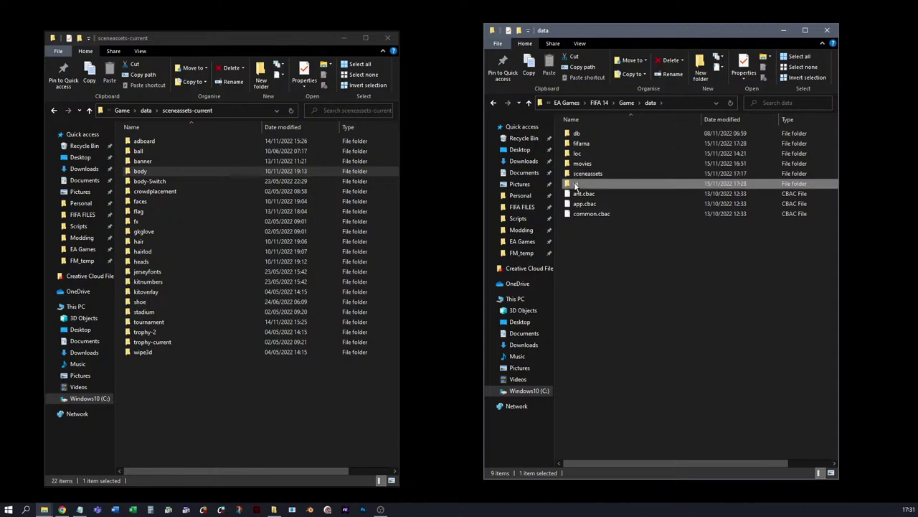
{"action": "double_click", "coordinate": [575, 184]}
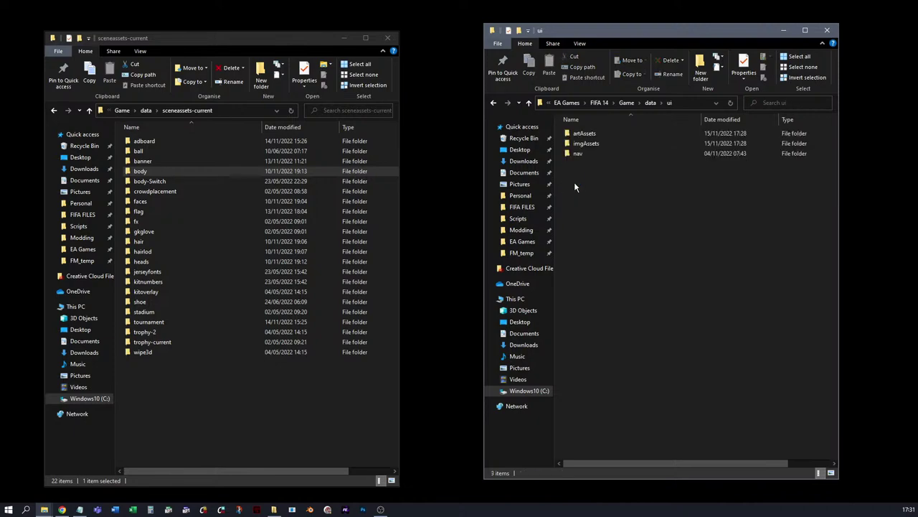
{"action": "double_click", "coordinate": [585, 136]}
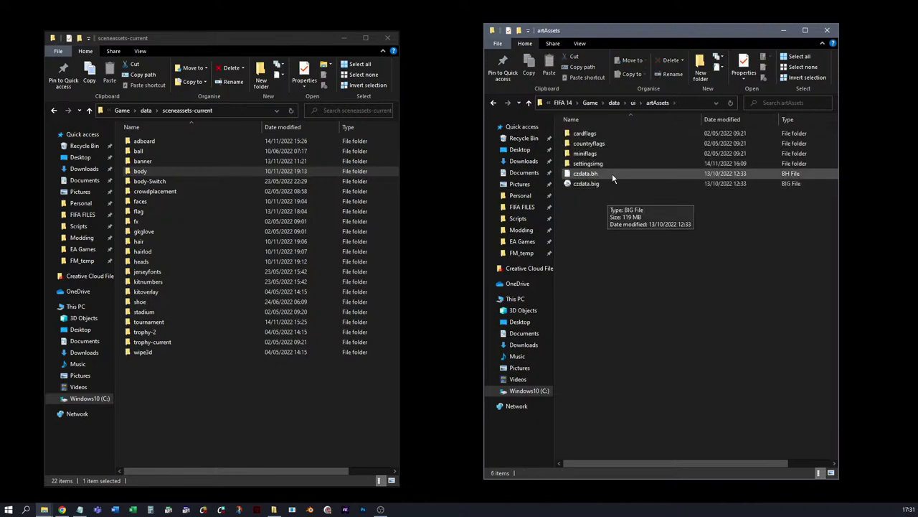
{"action": "left_click", "coordinate": [633, 104]}
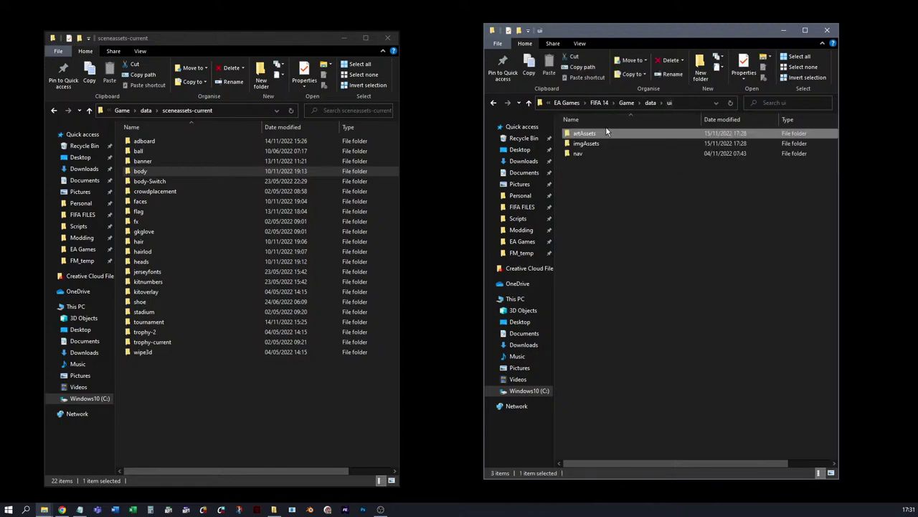
Step: Open imgAssets and view its crest and kits folders, returning to imgAssets after each
{"action": "double_click", "coordinate": [585, 145]}
{"action": "double_click", "coordinate": [582, 134]}
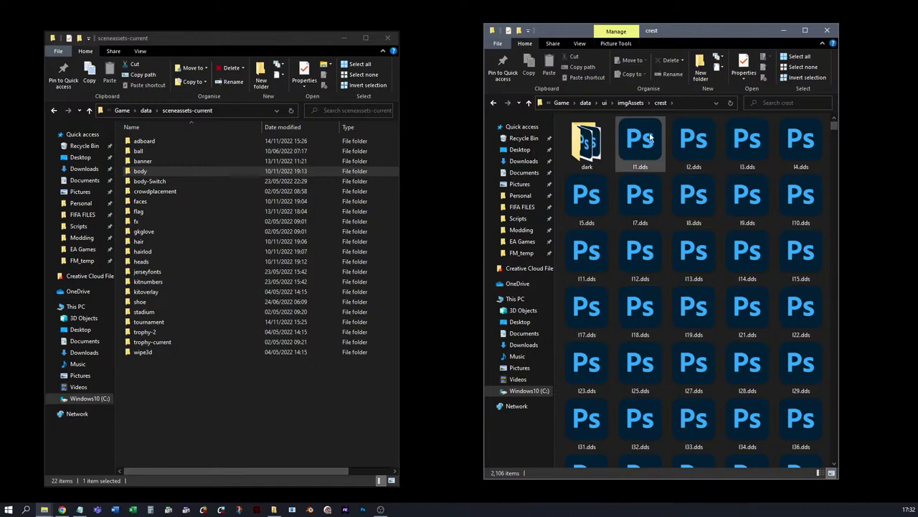
{"action": "left_click", "coordinate": [631, 103]}
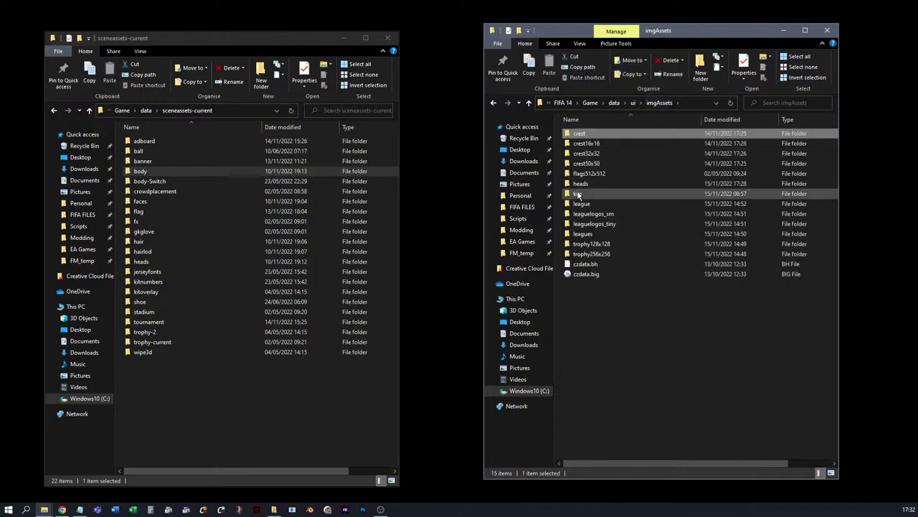
{"action": "double_click", "coordinate": [579, 195]}
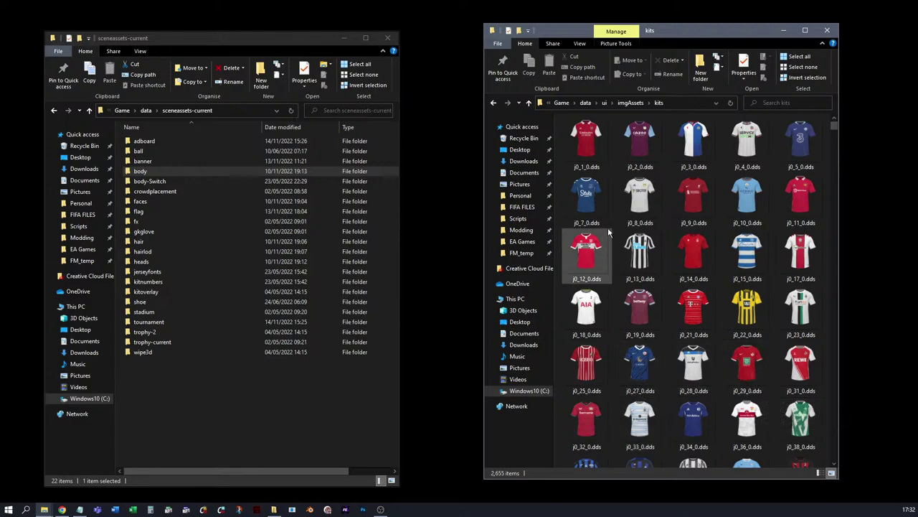
{"action": "left_click", "coordinate": [629, 104]}
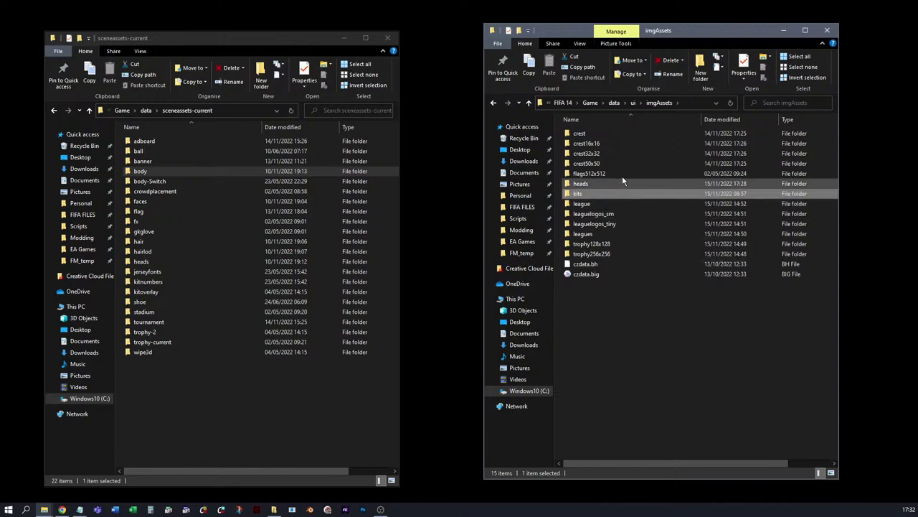
Step: Browse the player portraits in the heads folder of imgAssets and return to imgAssets
{"action": "double_click", "coordinate": [605, 183]}
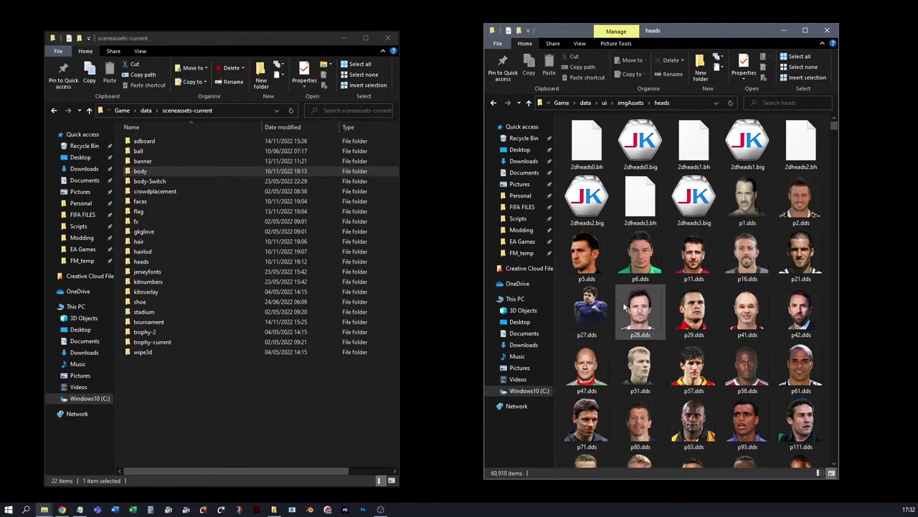
{"action": "left_click_drag", "start_coordinate": [835, 128], "coordinate": [834, 102]}
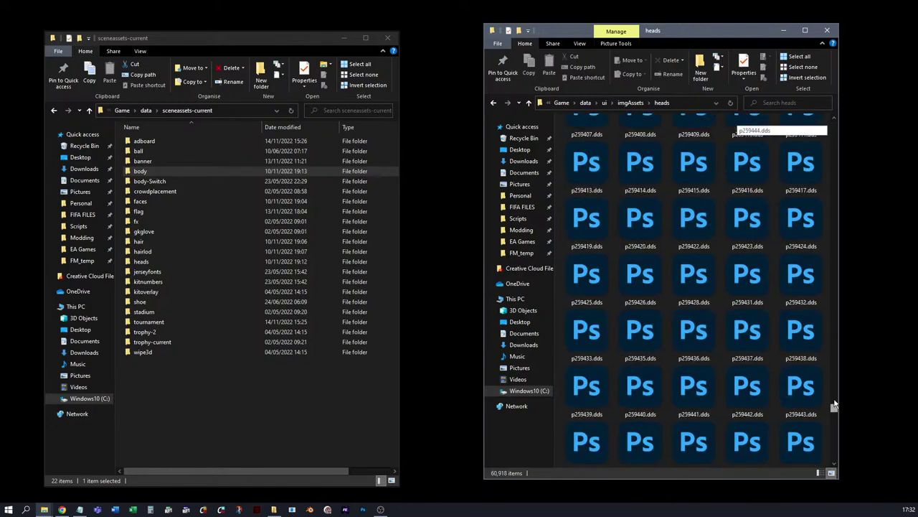
{"action": "left_click", "coordinate": [629, 103]}
Step: Look through the logos in imgAssets' league folder, including l4.dds, l13.dds and l10-regular.dds, and return to imgAssets
{"action": "double_click", "coordinate": [580, 205]}
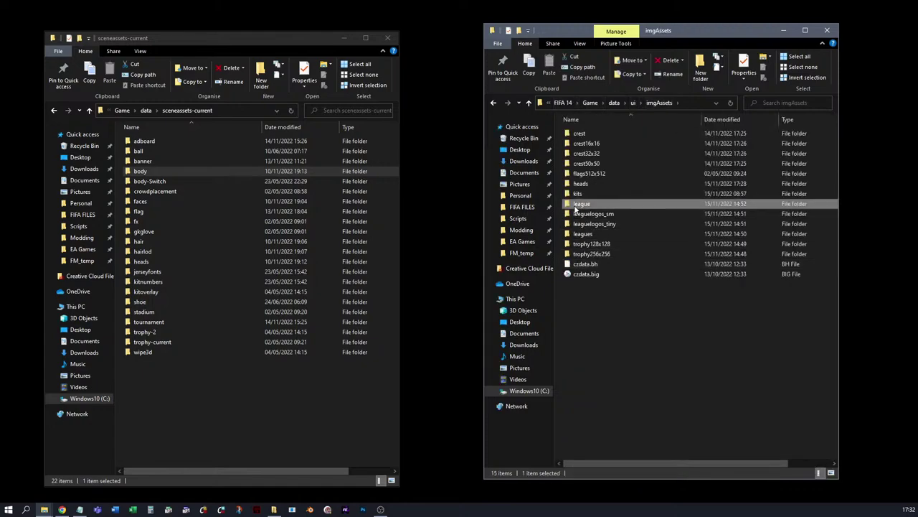
{"action": "left_click", "coordinate": [693, 167]}
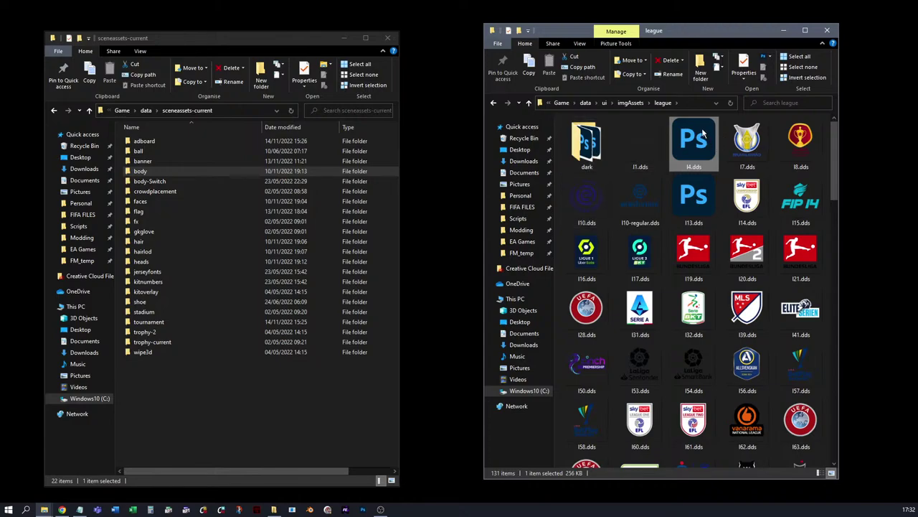
{"action": "left_click", "coordinate": [694, 197]}
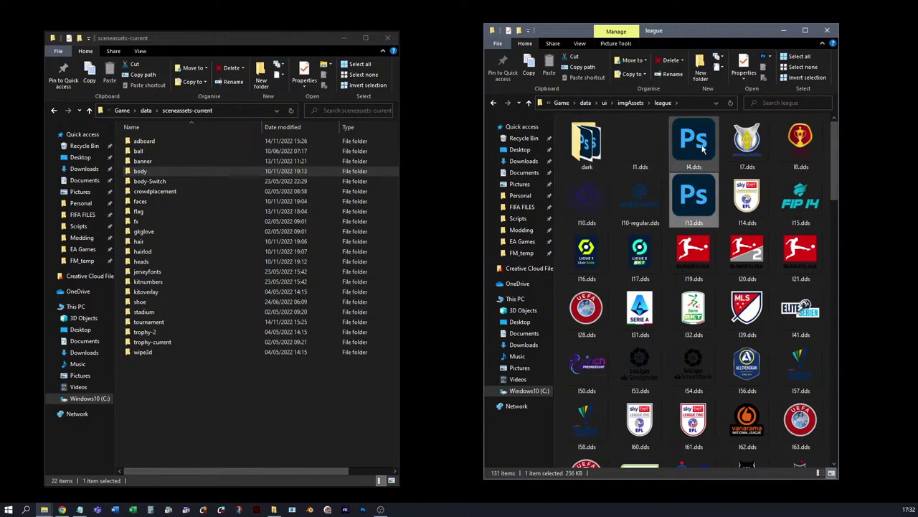
{"action": "left_click", "coordinate": [641, 206]}
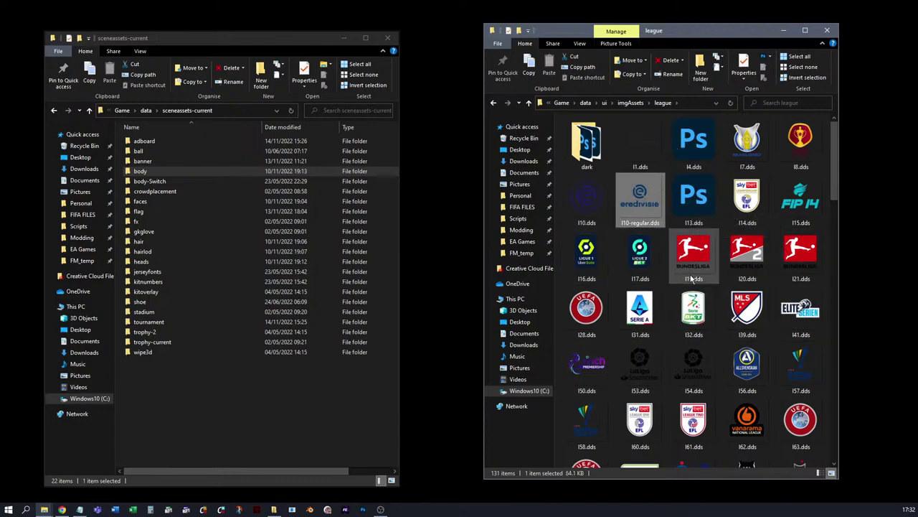
{"action": "scroll", "coordinate": [646, 316], "scroll_direction": "down", "scroll_amount": 6}
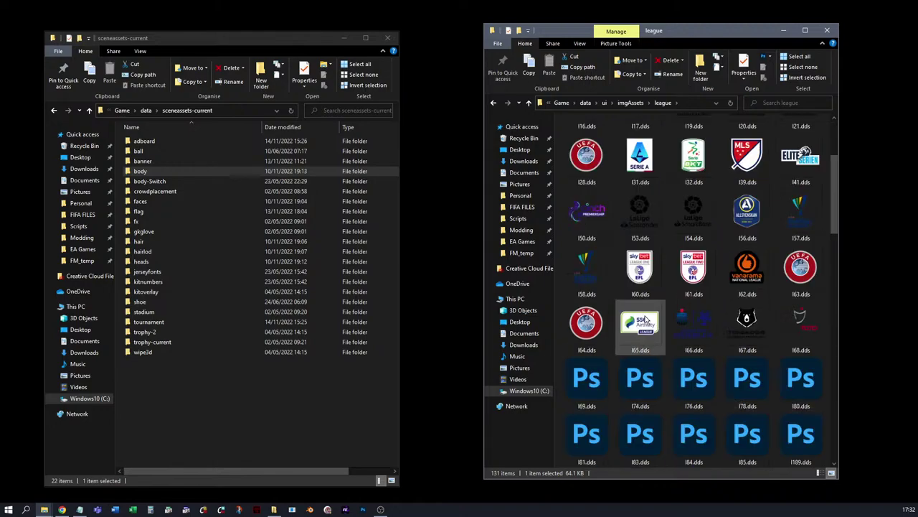
{"action": "scroll", "coordinate": [649, 318], "scroll_direction": "down", "scroll_amount": 10}
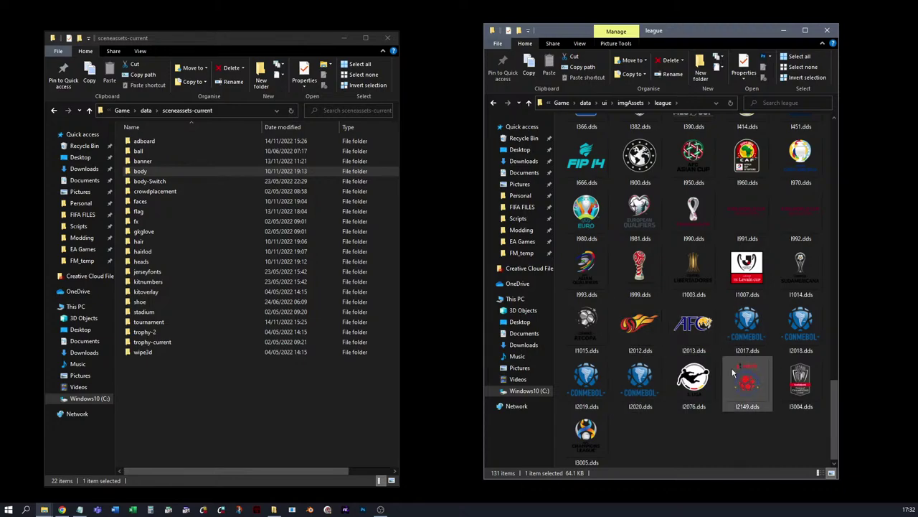
{"action": "scroll", "coordinate": [717, 254], "scroll_direction": "up", "scroll_amount": 15}
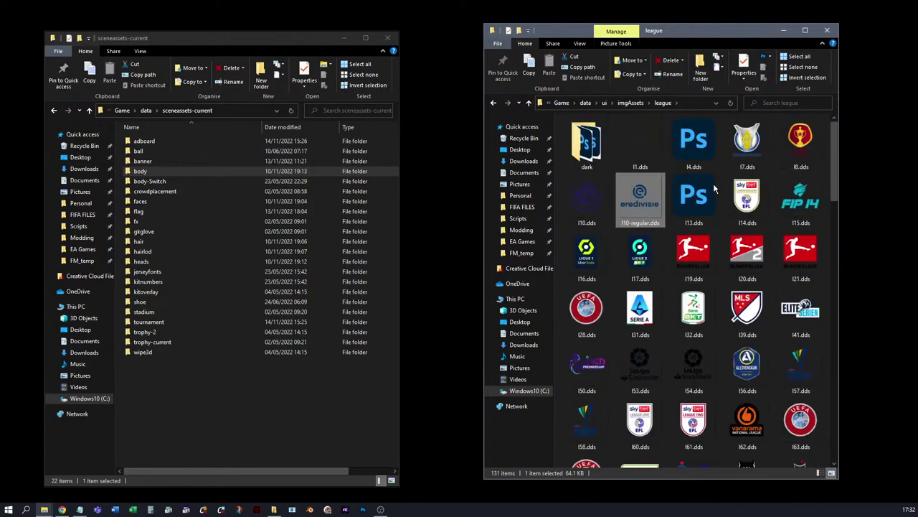
{"action": "left_click", "coordinate": [630, 103]}
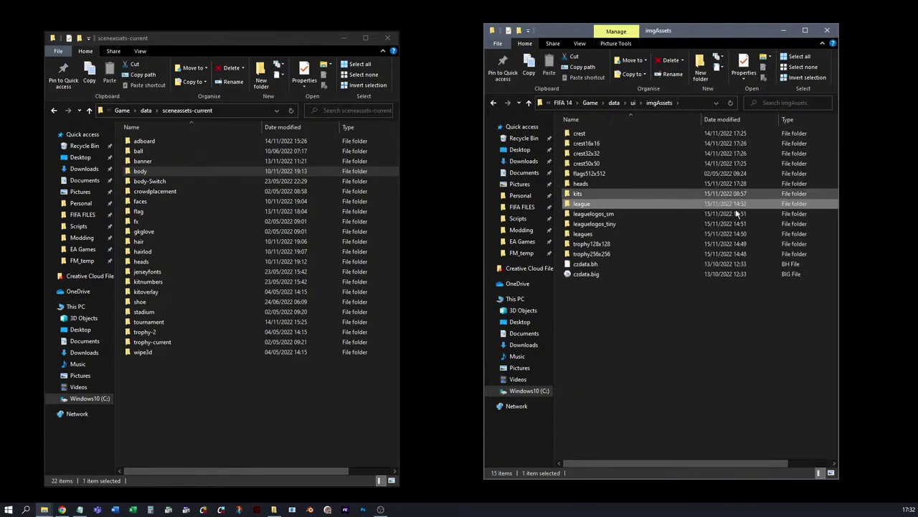
Step: Browse the competition logos in the leagues folder from beginning to end and return to imgAssets
{"action": "double_click", "coordinate": [583, 233]}
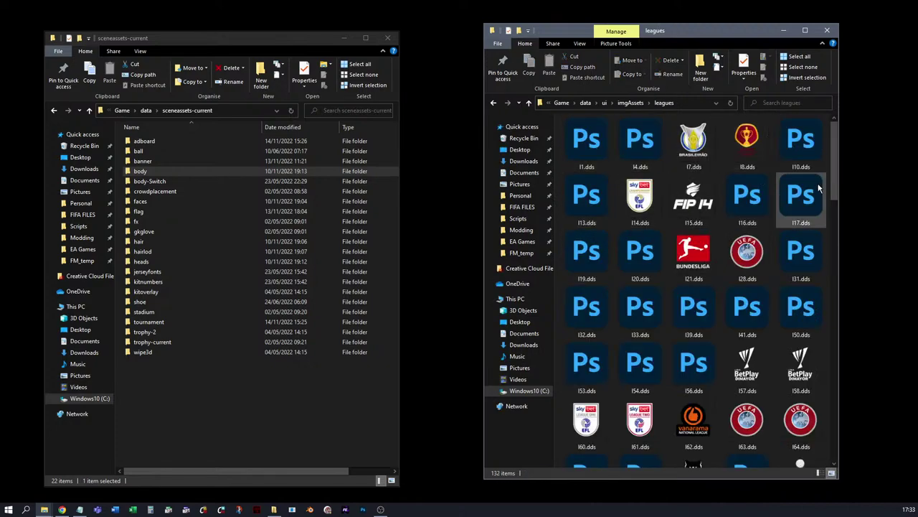
{"action": "scroll", "coordinate": [709, 327], "scroll_direction": "down", "scroll_amount": 10}
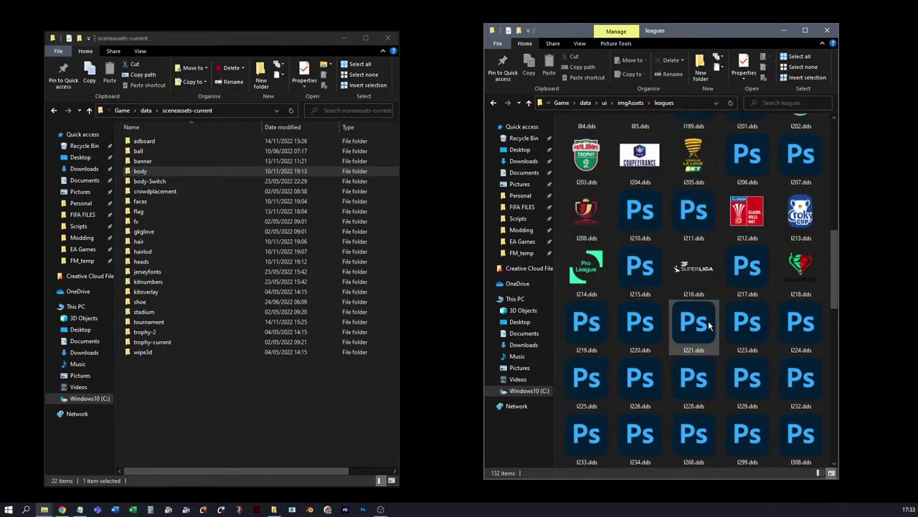
{"action": "scroll", "coordinate": [709, 327], "scroll_direction": "down", "scroll_amount": 10}
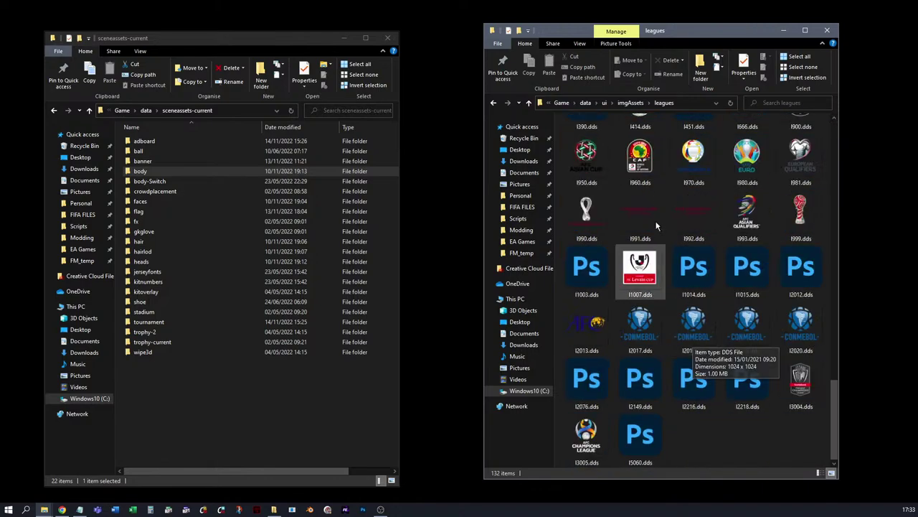
{"action": "scroll", "coordinate": [655, 226], "scroll_direction": "up", "scroll_amount": 20}
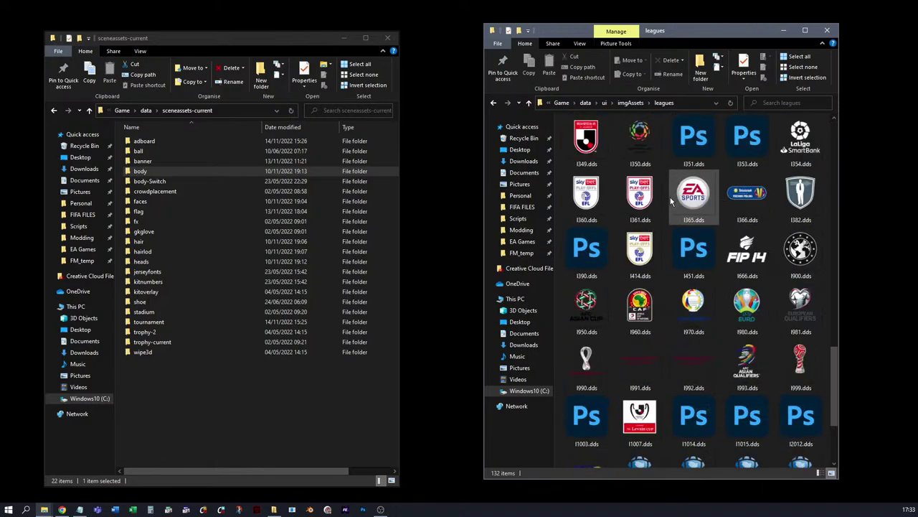
{"action": "left_click", "coordinate": [627, 103]}
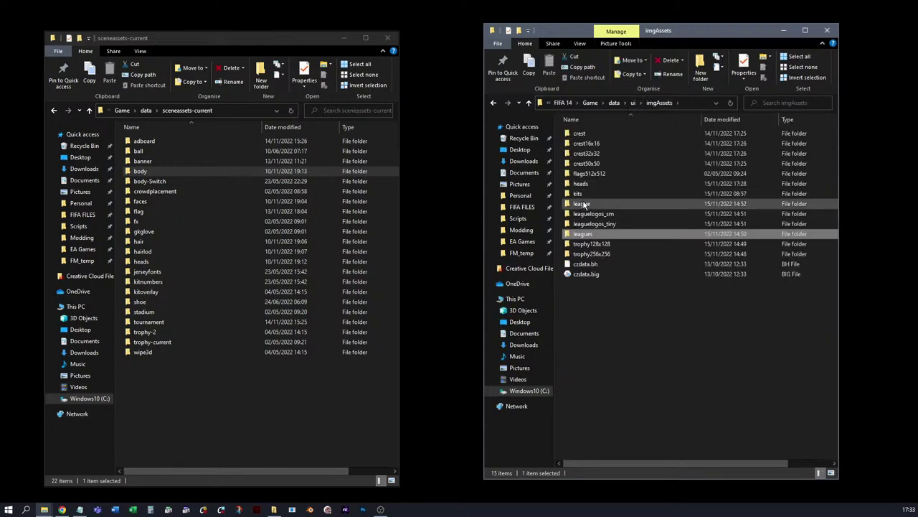
Step: Look through the trophy images in the trophy256x256 folder and return to imgAssets
{"action": "double_click", "coordinate": [584, 254]}
{"action": "scroll", "coordinate": [657, 251], "scroll_direction": "down", "scroll_amount": 8}
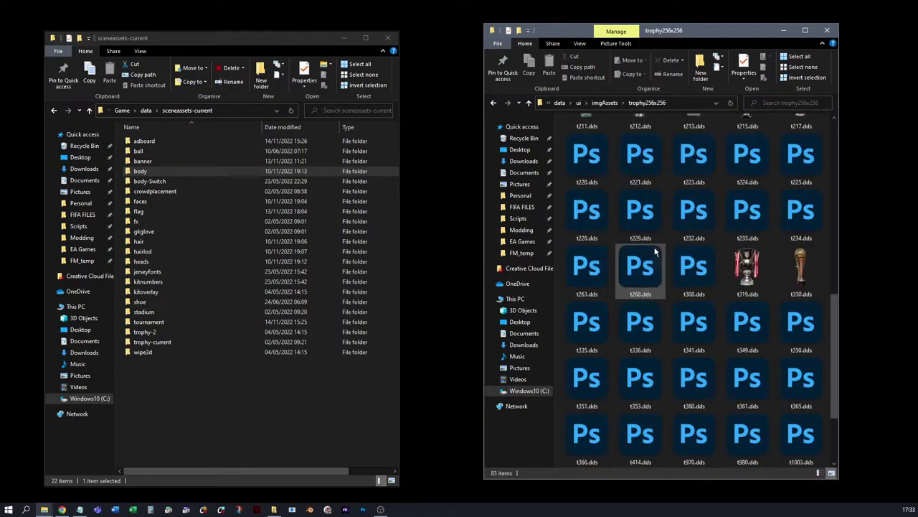
{"action": "scroll", "coordinate": [655, 251], "scroll_direction": "down", "scroll_amount": 2}
{"action": "scroll", "coordinate": [649, 258], "scroll_direction": "up", "scroll_amount": 10}
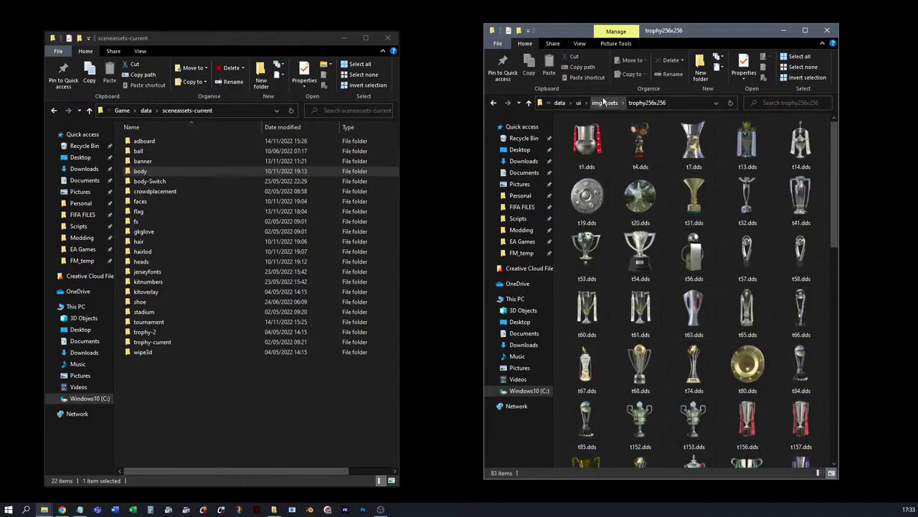
{"action": "left_click", "coordinate": [605, 102]}
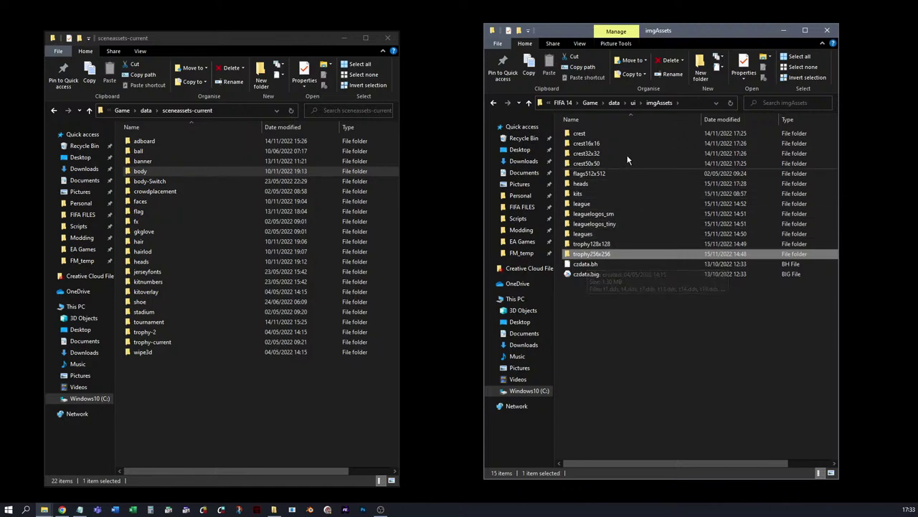
Step: Reopen artAssets in the ui folder and view its settingsimg and countryflags folders, returning to artAssets after each
{"action": "left_click", "coordinate": [634, 105]}
{"action": "double_click", "coordinate": [587, 133]}
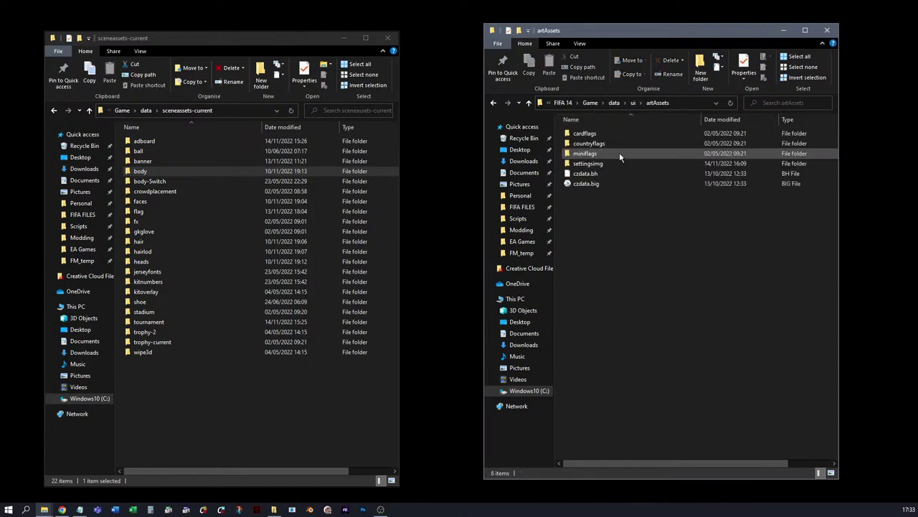
{"action": "double_click", "coordinate": [582, 165]}
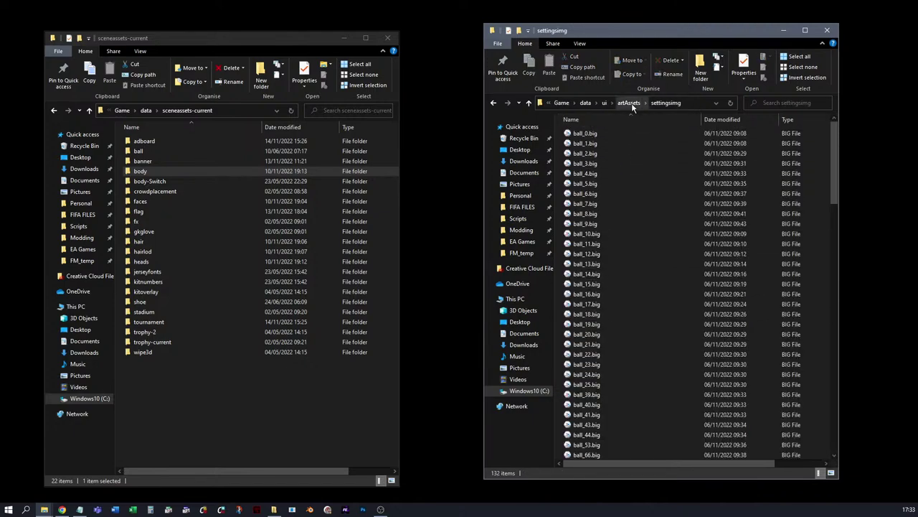
{"action": "left_click", "coordinate": [633, 106]}
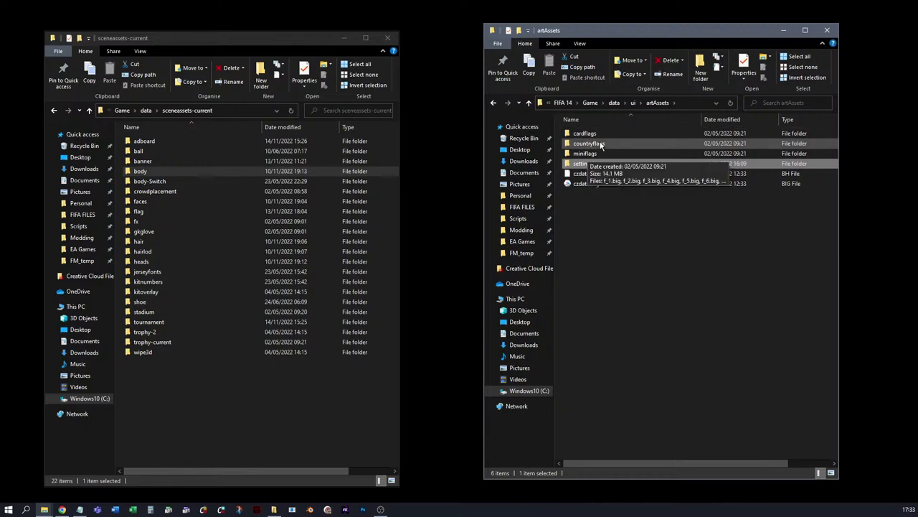
{"action": "double_click", "coordinate": [600, 143]}
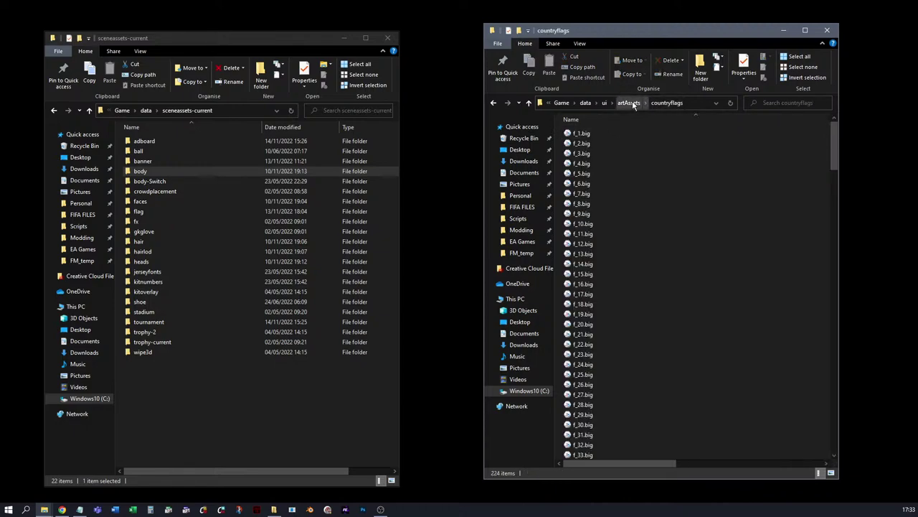
{"action": "left_click", "coordinate": [630, 103]}
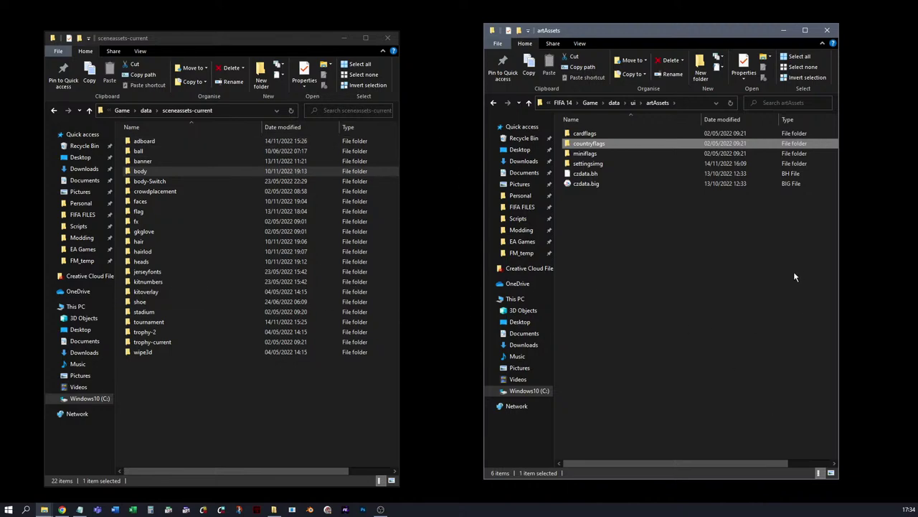
Step: Open the sceneassets folder under EA Games, FIFA 14, Game, data in the second File Explorer window
{"action": "left_click", "coordinate": [516, 299]}
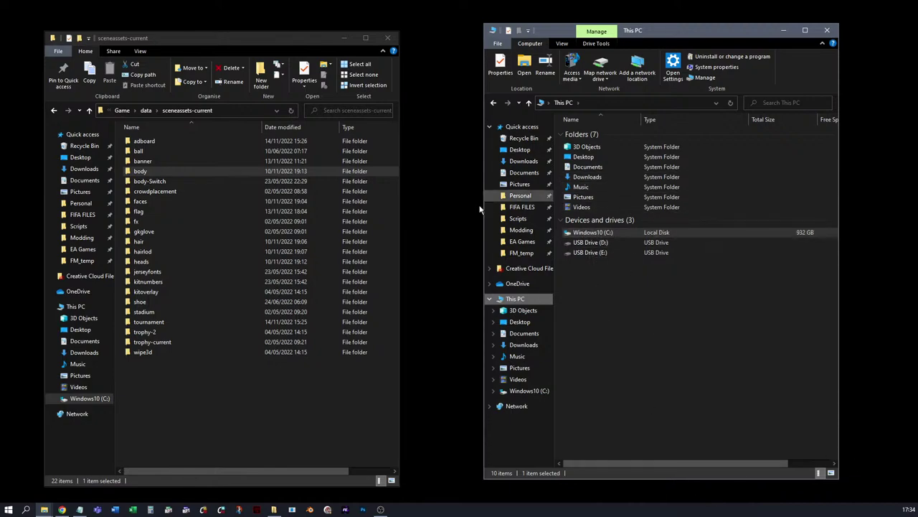
{"action": "left_click", "coordinate": [511, 300]}
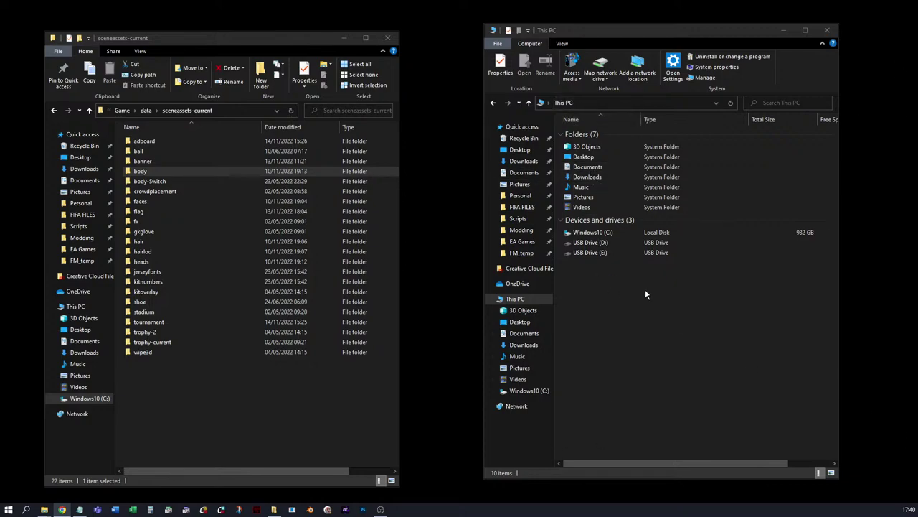
{"action": "left_click", "coordinate": [630, 273]}
{"action": "left_click", "coordinate": [534, 207]}
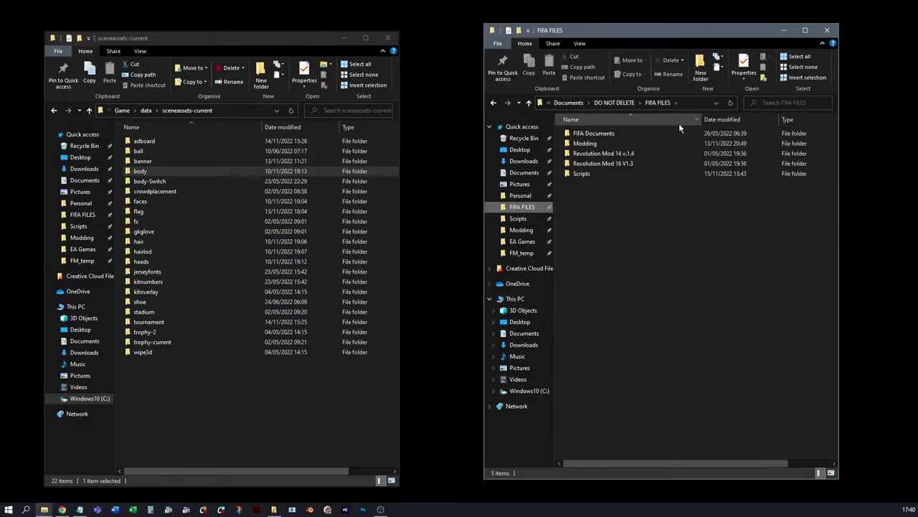
{"action": "left_click", "coordinate": [589, 133]}
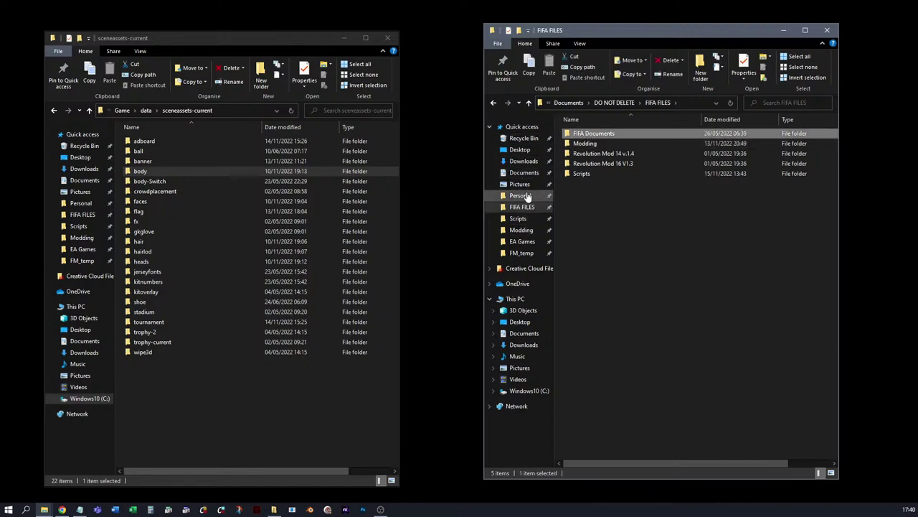
{"action": "left_click", "coordinate": [522, 243]}
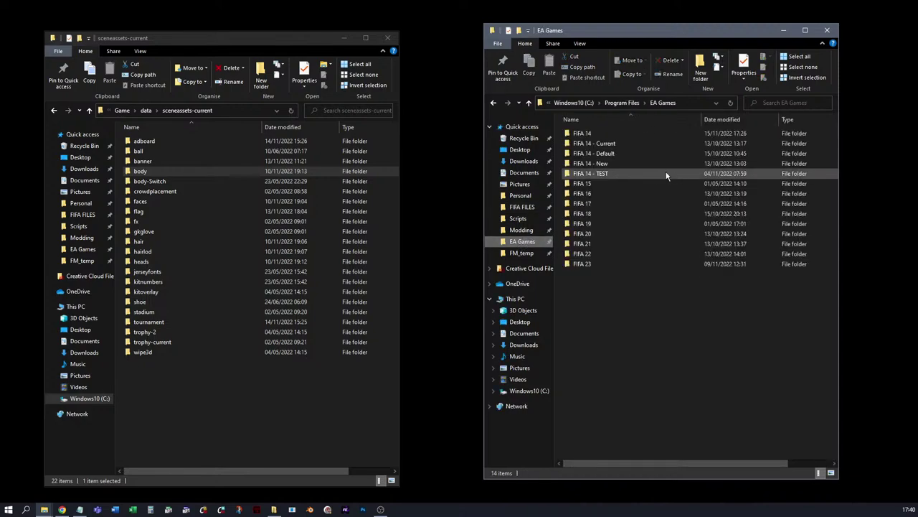
{"action": "double_click", "coordinate": [580, 137]}
{"action": "double_click", "coordinate": [582, 144]}
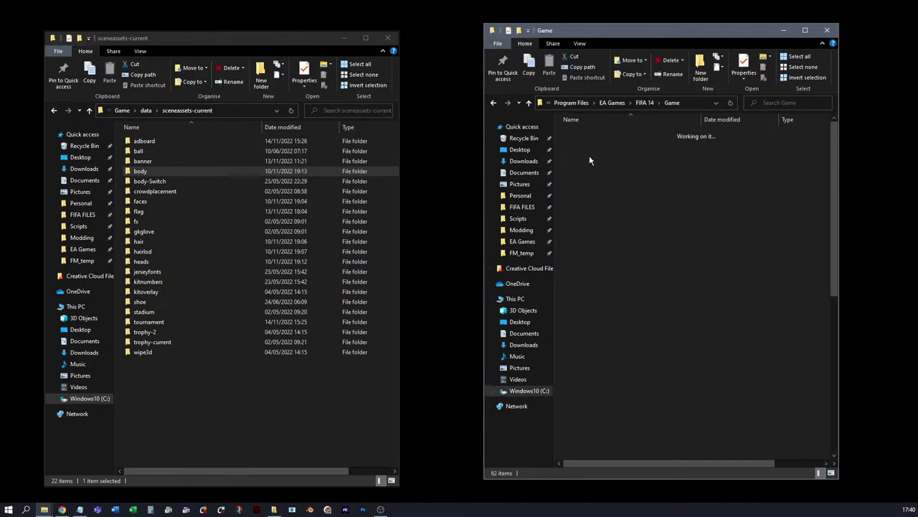
{"action": "double_click", "coordinate": [596, 165]}
{"action": "left_click", "coordinate": [593, 177]}
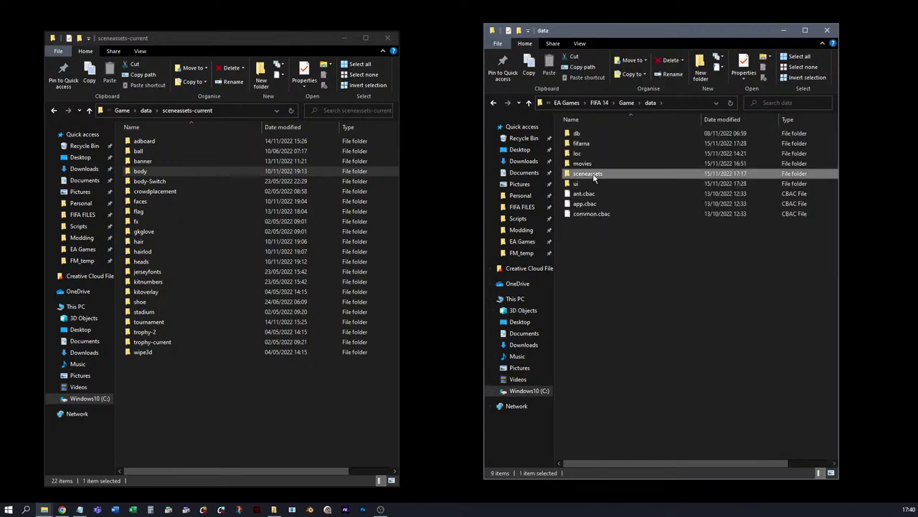
{"action": "double_click", "coordinate": [593, 177]}
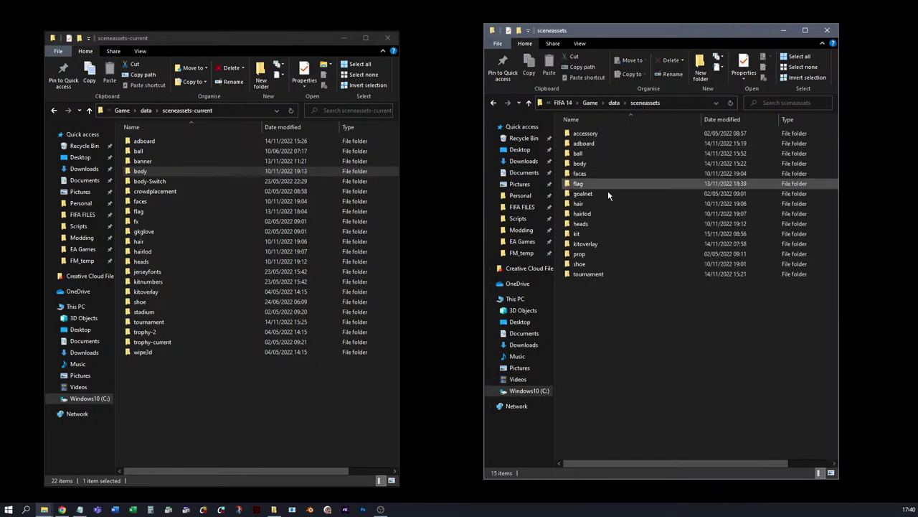
Step: Move the jerseyfonts and kitnumbers folders from sceneassets-current into FIFA 14's sceneassets folder
{"action": "left_click", "coordinate": [152, 272]}
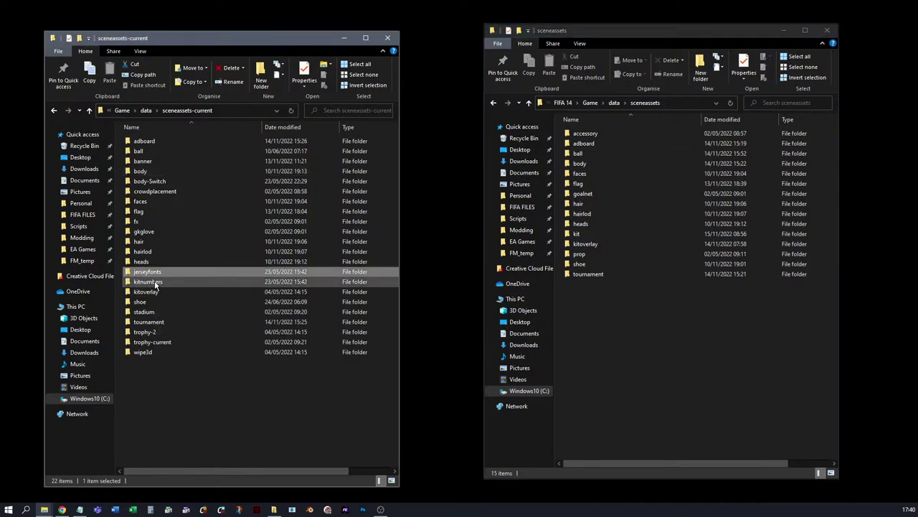
{"action": "left_click", "coordinate": [154, 282], "text": "ctrl"}
{"action": "left_click_drag", "start_coordinate": [154, 281], "coordinate": [650, 328]}
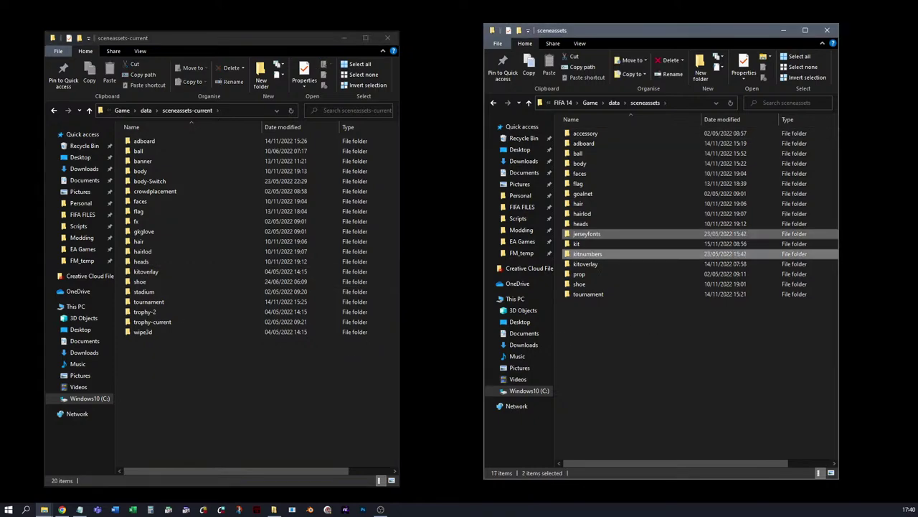
Step: Switch to the FIFA 14 game, maximise its window, accept English as the language and continue past the title screen
{"action": "key", "text": "alt+Tab"}
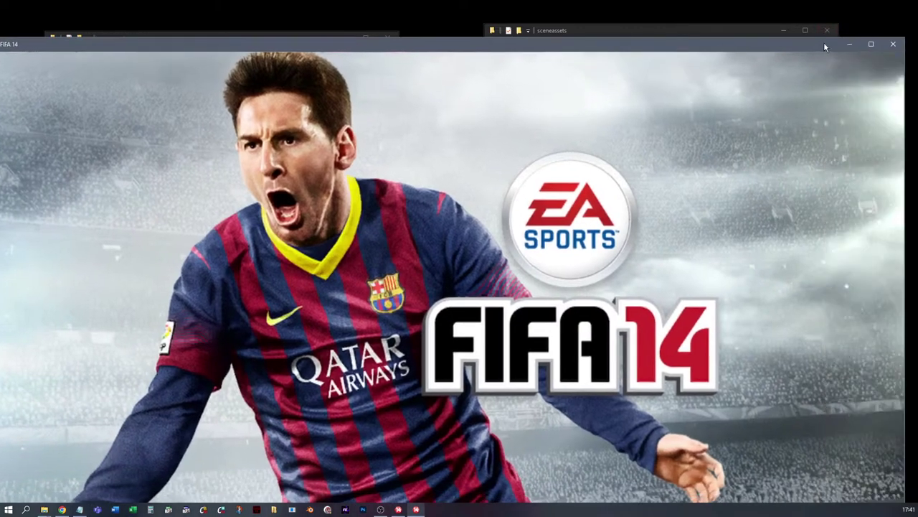
{"action": "left_click", "coordinate": [873, 45]}
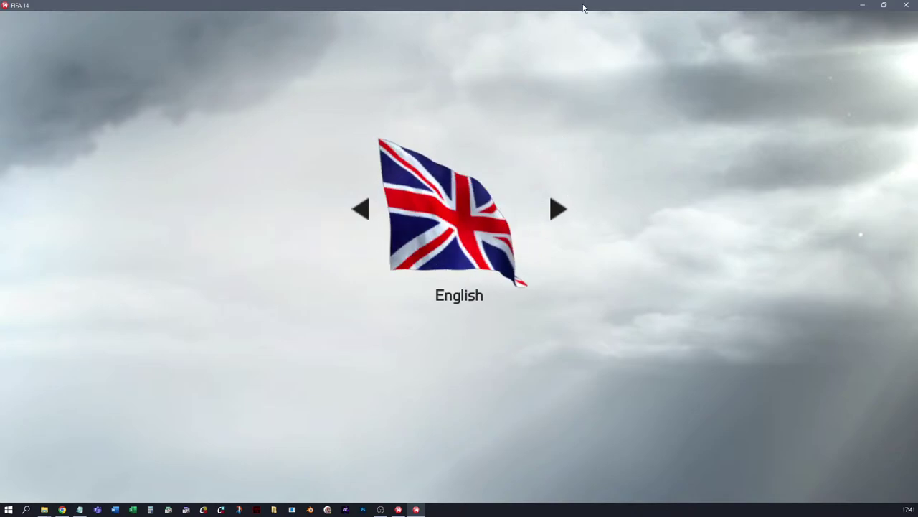
{"action": "key", "text": "Return"}
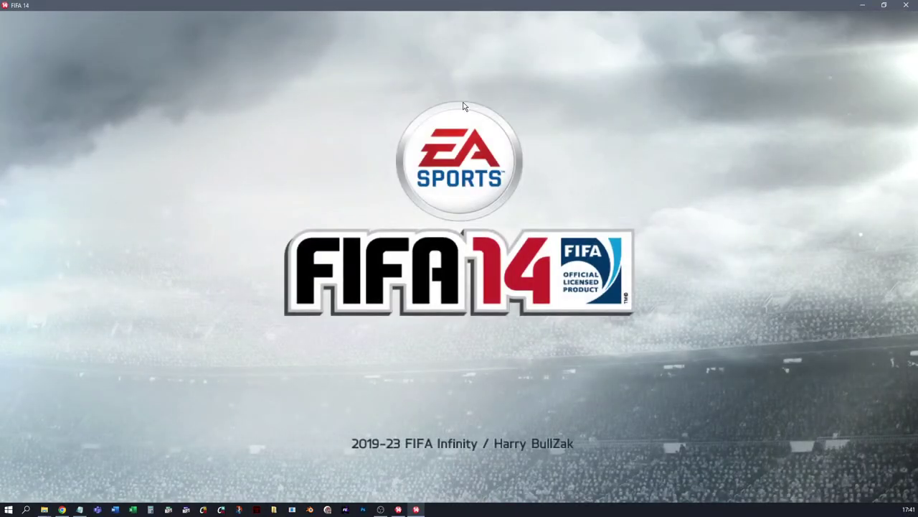
{"action": "key", "text": "space"}
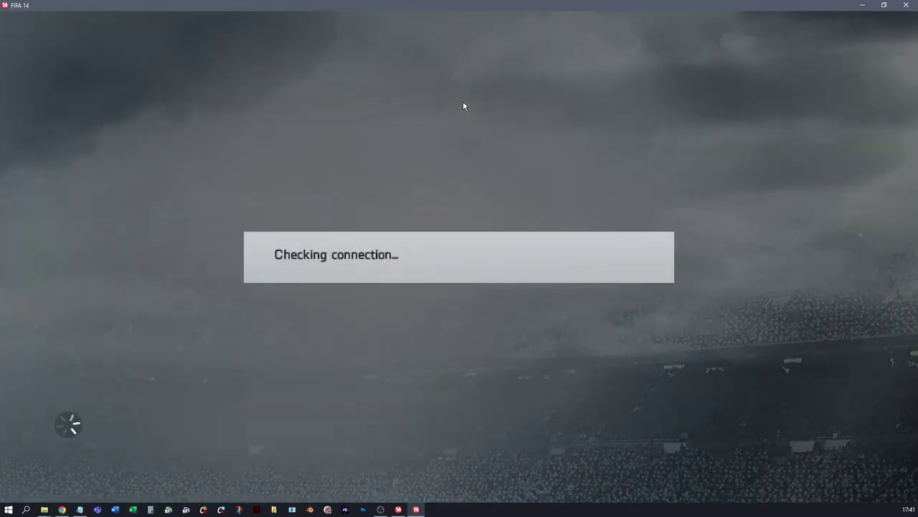
Step: Choose an entry in the settings file Load list and continue to the game's home menu
{"action": "key", "text": "Return"}
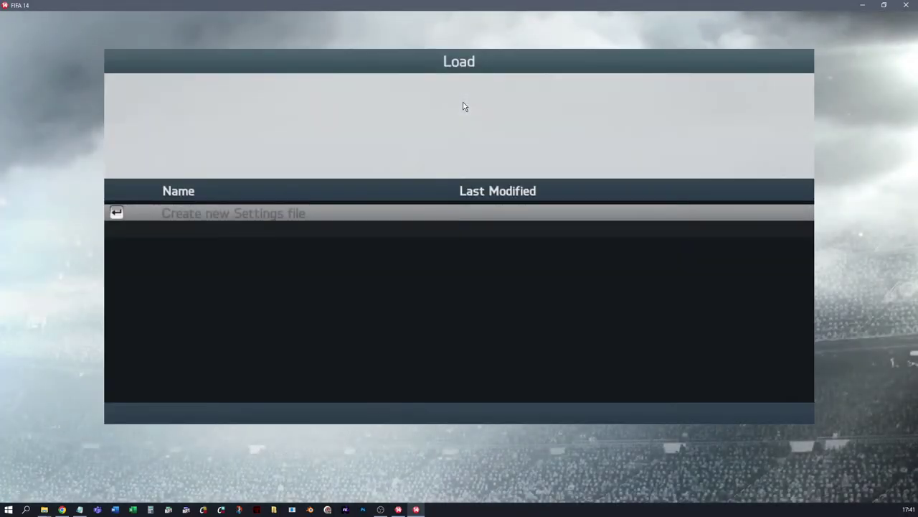
{"action": "key", "text": "Down"}
{"action": "key", "text": "Return"}
{"action": "key", "text": "Return"}
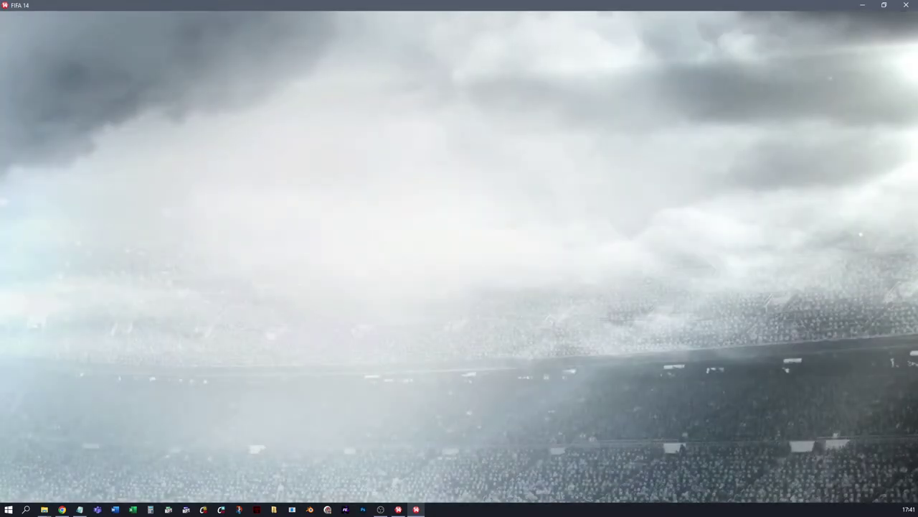
{"action": "key", "text": "Return"}
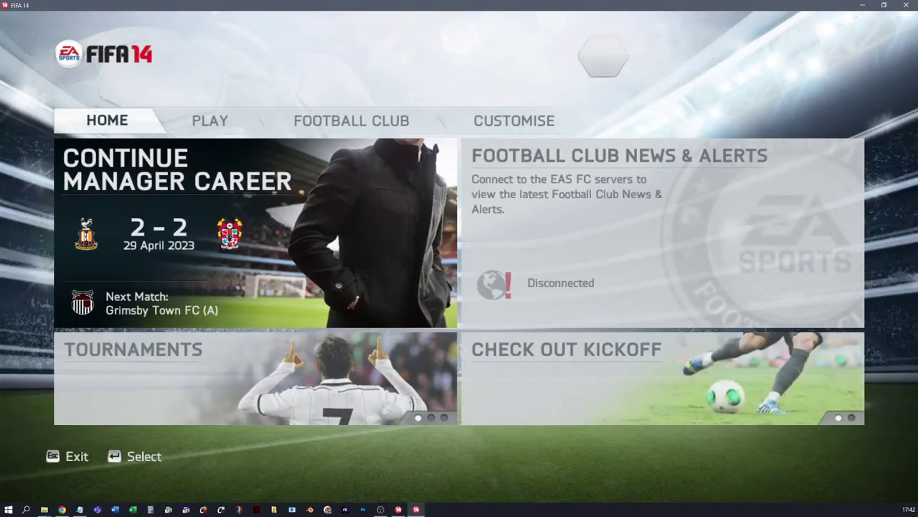
Step: Start a Kick Off match and proceed to the Arsenal v Tottenham Hotspur kit selection
{"action": "key", "text": "Right"}
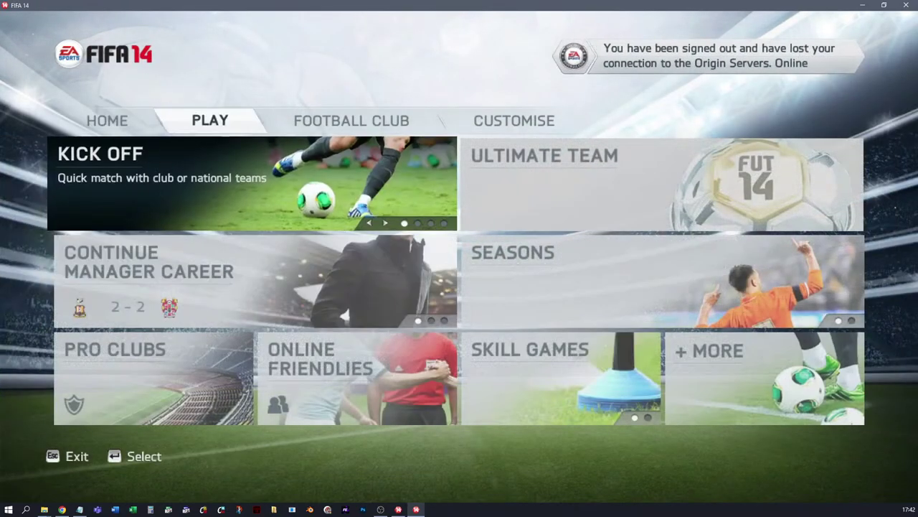
{"action": "key", "text": "Return"}
{"action": "key", "text": "Return"}
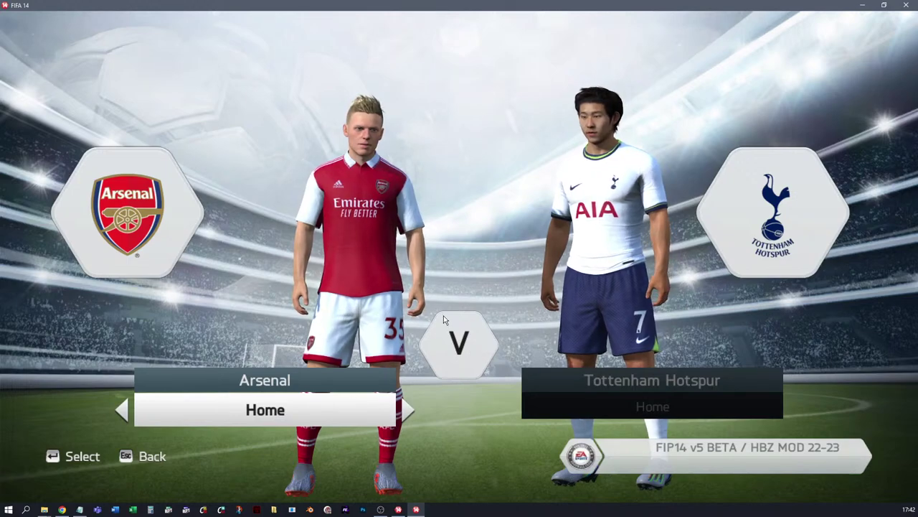
Step: Return to team selection and set the home side's country to Spain
{"action": "key", "text": "Escape"}
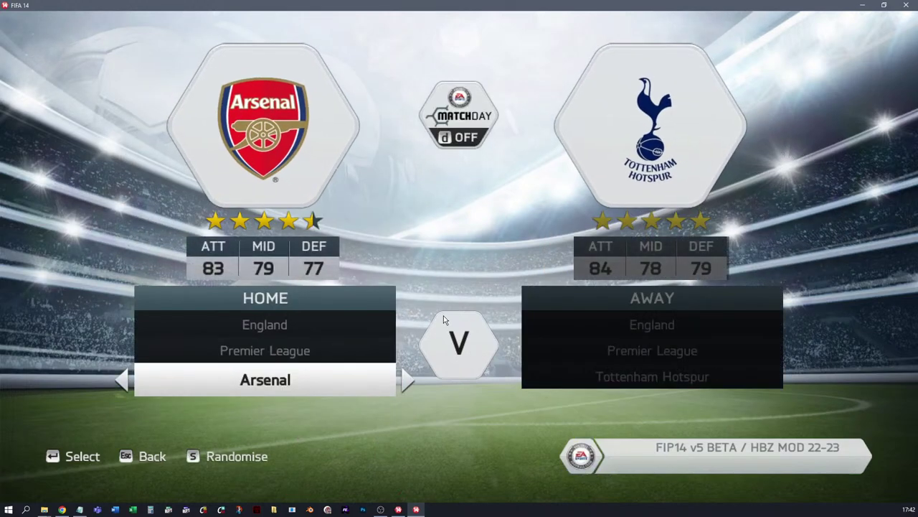
{"action": "key", "text": "Up"}
{"action": "key", "text": "Up"}
{"action": "key", "text": "Right"}
{"action": "key", "text": "Right"}
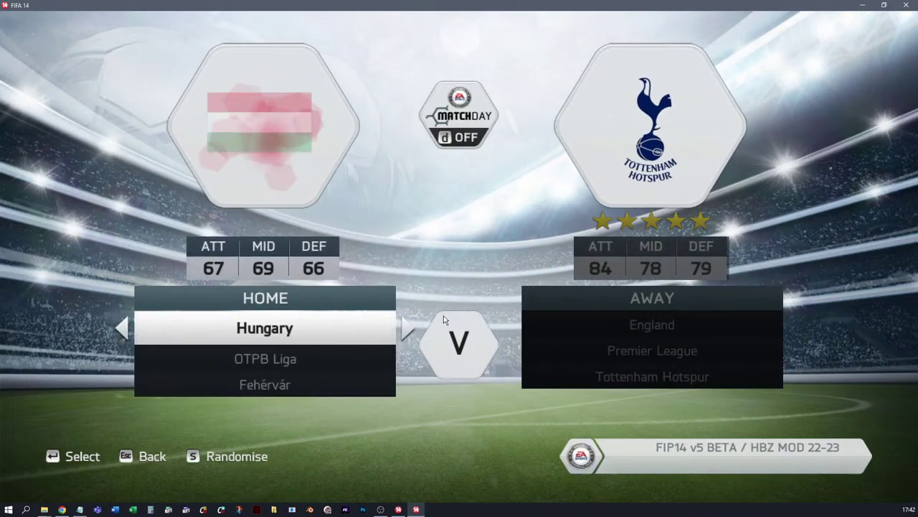
{"action": "key", "text": "Right"}
{"action": "key", "text": "Right"}
{"action": "key", "text": "Right"}
{"action": "key", "text": "Right"}
{"action": "key", "text": "Right"}
{"action": "key", "text": "Right"}
{"action": "key", "text": "Right"}
{"action": "key", "text": "Right"}
{"action": "key", "text": "Right"}
{"action": "key", "text": "Right"}
{"action": "key", "text": "Right"}
{"action": "key", "text": "Right"}
{"action": "key", "text": "Right"}
{"action": "key", "text": "Right"}
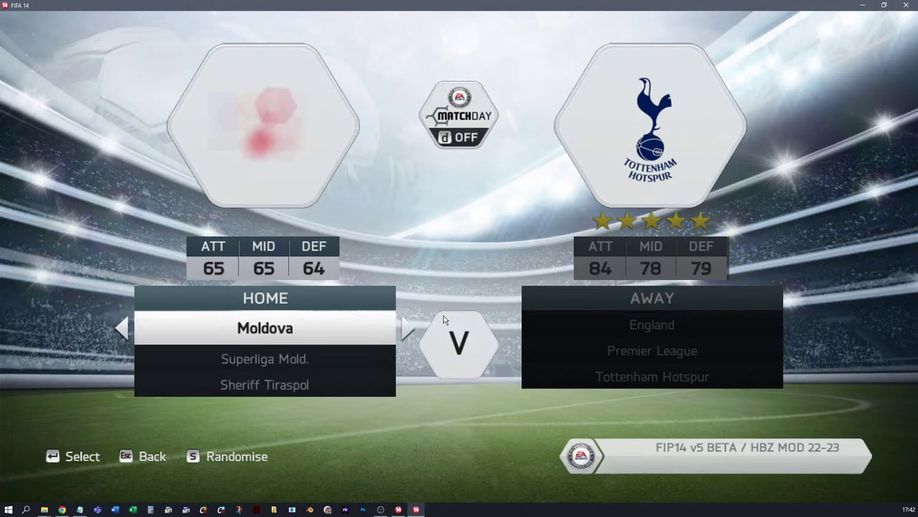
{"action": "key", "text": "Right"}
{"action": "key", "text": "Right"}
{"action": "key", "text": "Right"}
{"action": "key", "text": "Right"}
{"action": "key", "text": "Right"}
{"action": "key", "text": "Right"}
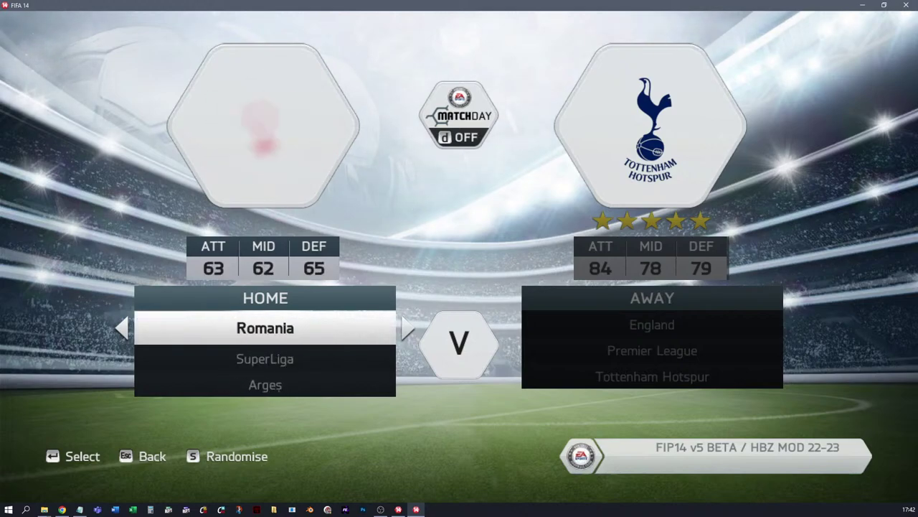
{"action": "key", "text": "Right"}
{"action": "key", "text": "Right"}
{"action": "key", "text": "Right"}
{"action": "key", "text": "Right"}
{"action": "key", "text": "Right"}
{"action": "key", "text": "Right"}
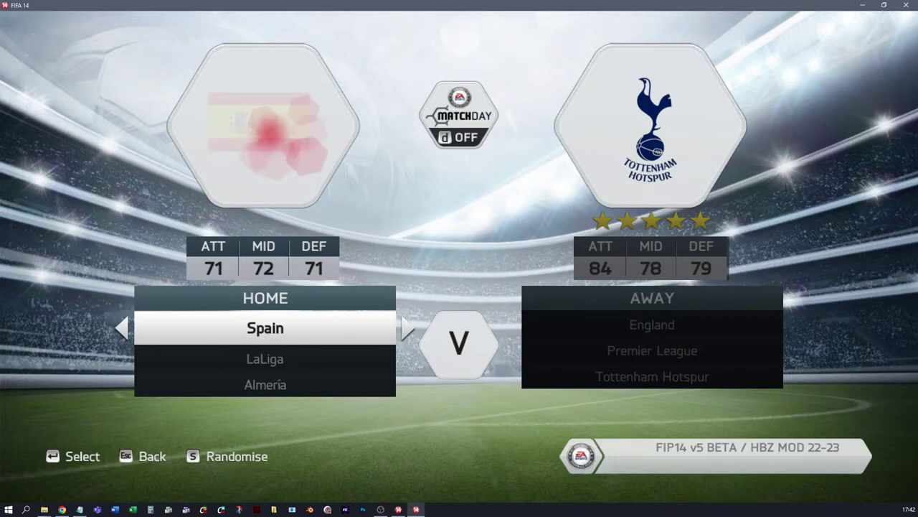
{"action": "key", "text": "Right"}
{"action": "key", "text": "Left"}
Step: Choose Barcelona from LaLiga as the home team and confirm the selection
{"action": "key", "text": "Down"}
{"action": "key", "text": "Down"}
{"action": "key", "text": "Right"}
{"action": "key", "text": "Right"}
{"action": "key", "text": "Right"}
{"action": "key", "text": "Right"}
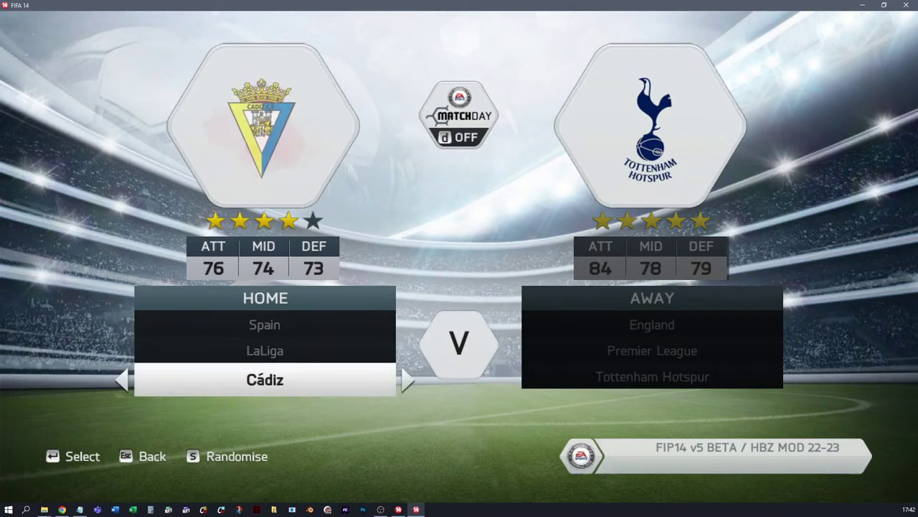
{"action": "key", "text": "Left"}
{"action": "key", "text": "Up"}
{"action": "key", "text": "Up"}
{"action": "key", "text": "Down"}
{"action": "key", "text": "Down"}
{"action": "key", "text": "Return"}
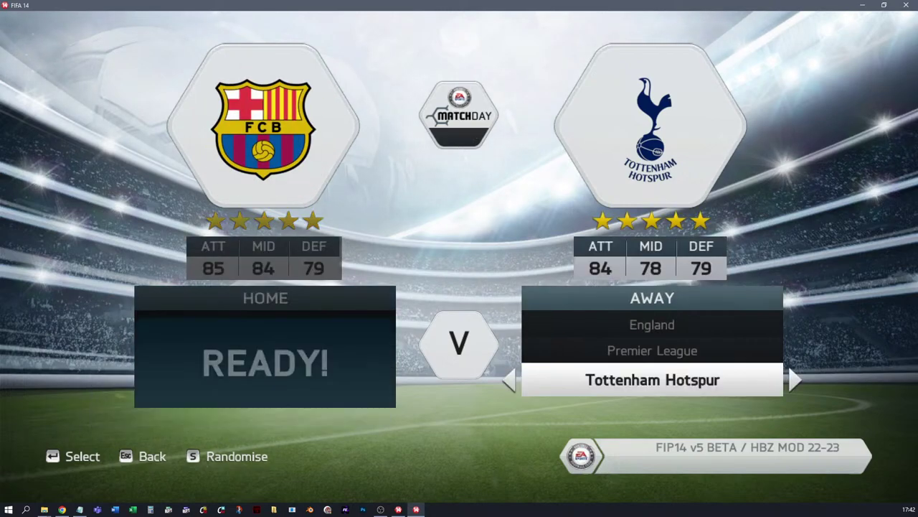
Step: Set the away side's country to Spain
{"action": "key", "text": "Up"}
{"action": "key", "text": "Up"}
{"action": "key", "text": "Right"}
{"action": "key", "text": "Right"}
{"action": "key", "text": "Right"}
{"action": "key", "text": "Right"}
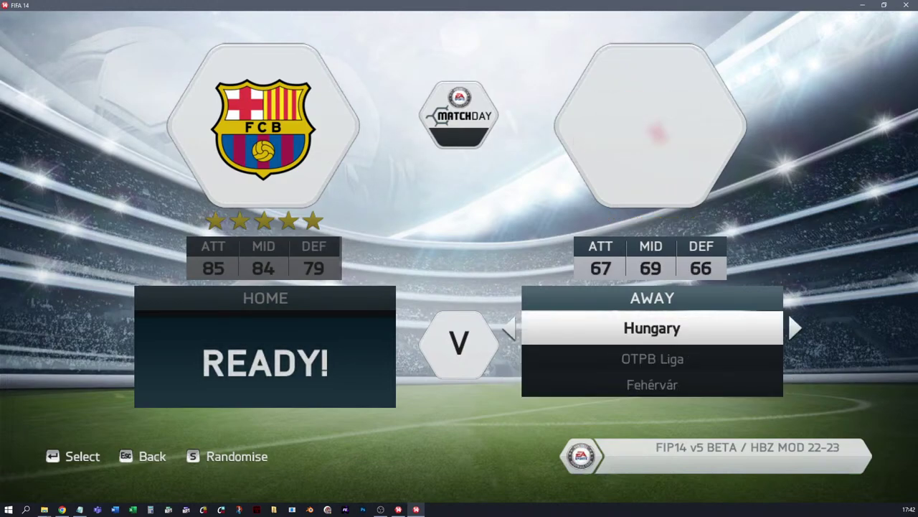
{"action": "key", "text": "Right"}
{"action": "key", "text": "Right"}
{"action": "key", "text": "Right"}
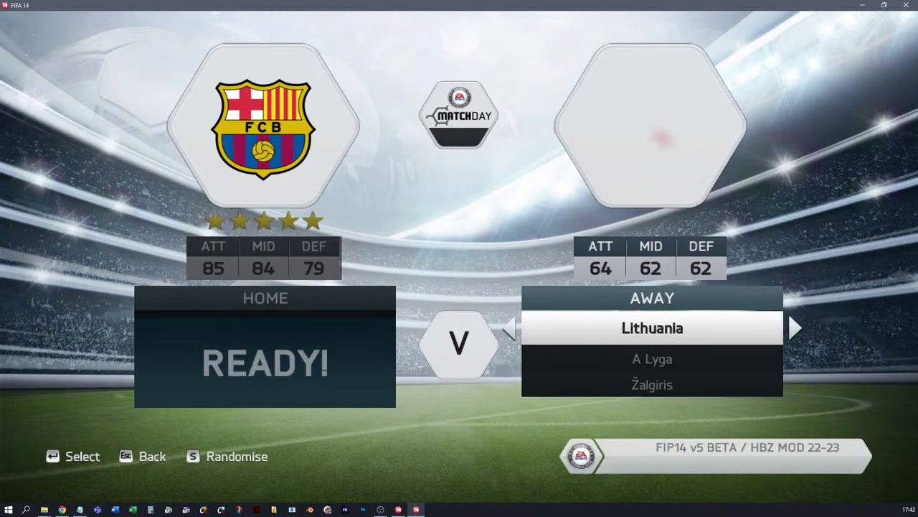
{"action": "key", "text": "Right"}
{"action": "key", "text": "Right"}
{"action": "key", "text": "Right"}
{"action": "key", "text": "Right"}
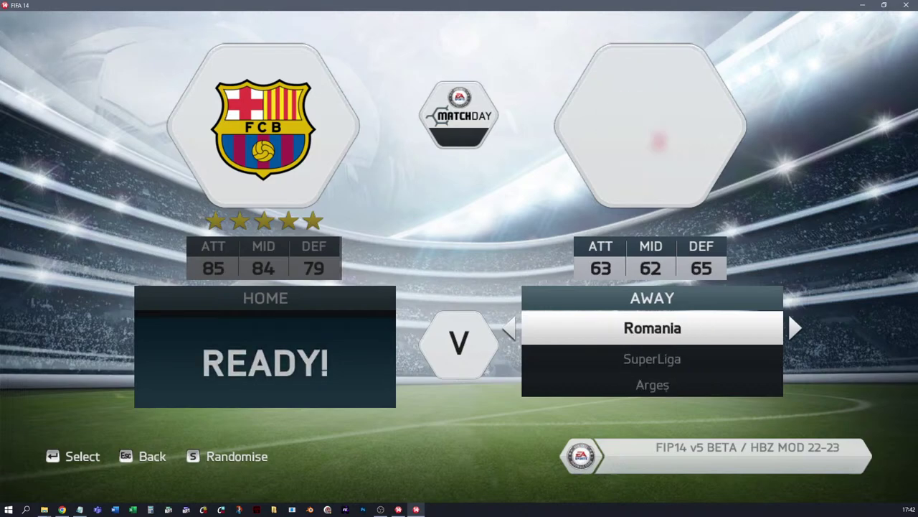
{"action": "key", "text": "Right"}
{"action": "key", "text": "Right"}
{"action": "key", "text": "Right"}
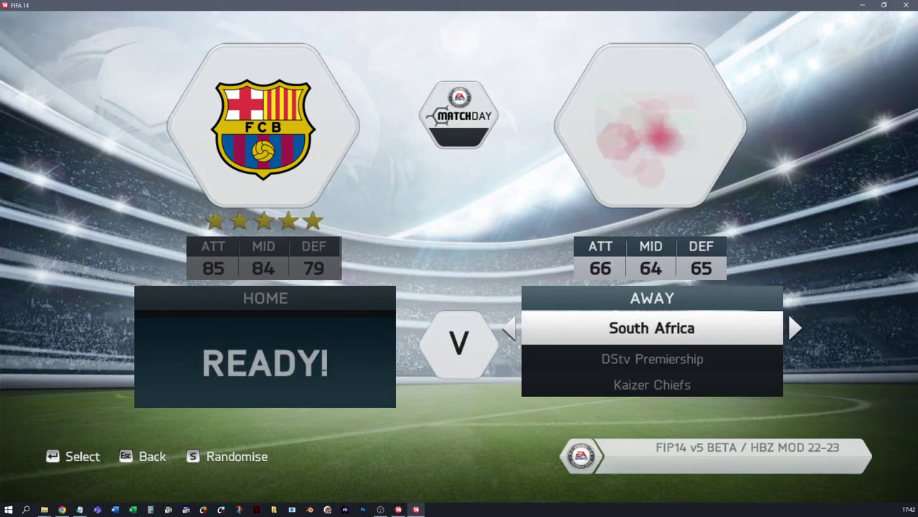
{"action": "key", "text": "Right"}
Step: Choose Real Madrid from LaLiga as the away team and proceed to the kit selection
{"action": "key", "text": "Down"}
{"action": "key", "text": "Down"}
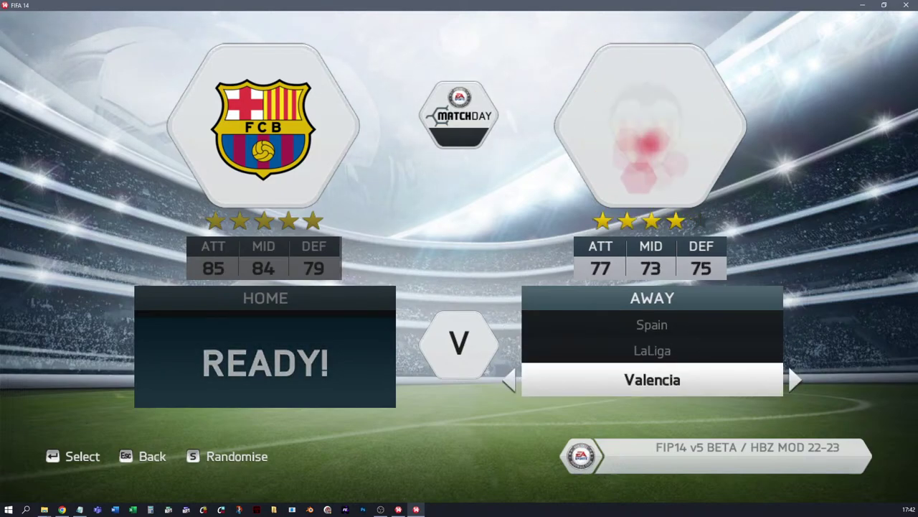
{"action": "key", "text": "Left"}
{"action": "key", "text": "Left"}
{"action": "key", "text": "Left"}
{"action": "key", "text": "Return"}
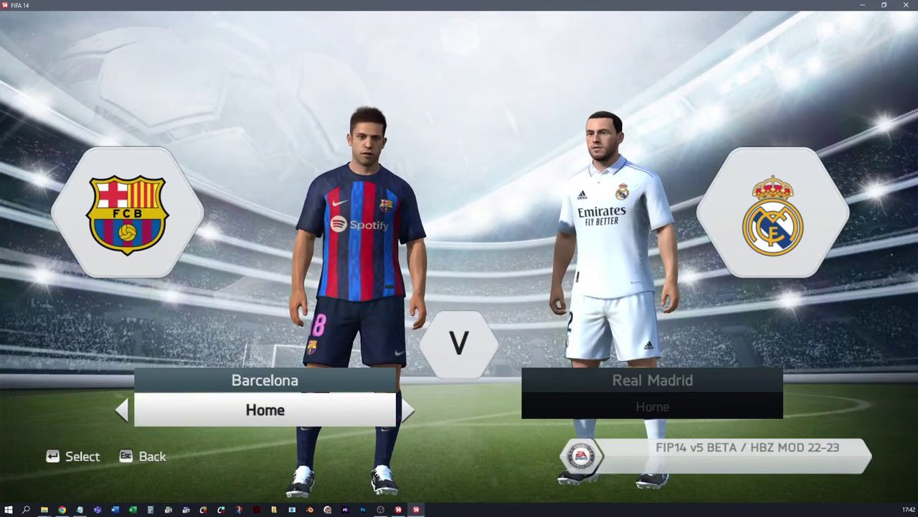
Step: Return to team selection, set the home side's country to International and browse its teams as far as Australia
{"action": "key", "text": "Escape"}
{"action": "key", "text": "Up"}
{"action": "key", "text": "Up"}
{"action": "key", "text": "Right"}
{"action": "key", "text": "Right"}
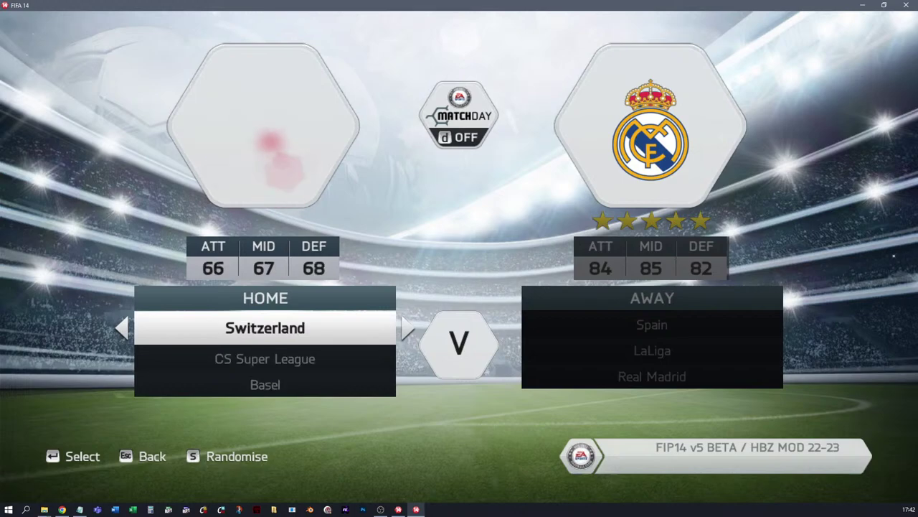
{"action": "key", "text": "Right"}
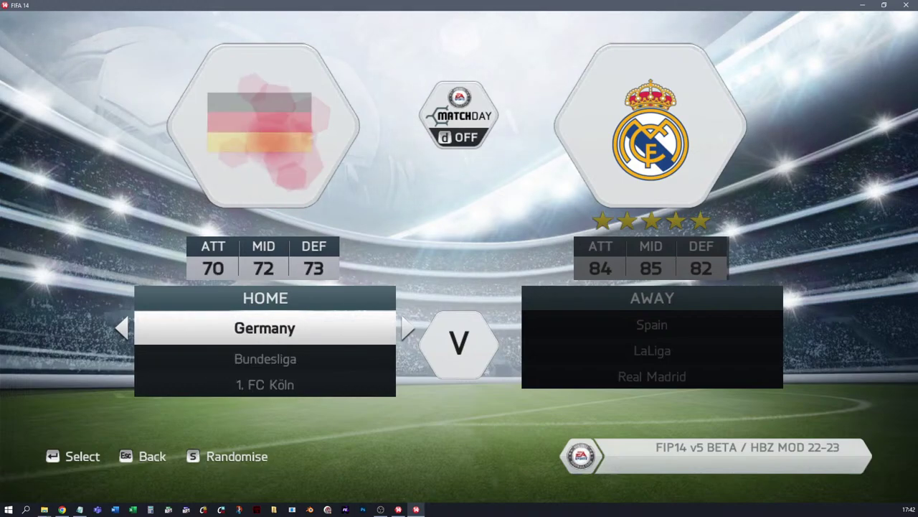
{"action": "key", "text": "Right"}
{"action": "key", "text": "Right"}
{"action": "key", "text": "Right"}
{"action": "key", "text": "Right"}
{"action": "key", "text": "Right"}
{"action": "key", "text": "Right"}
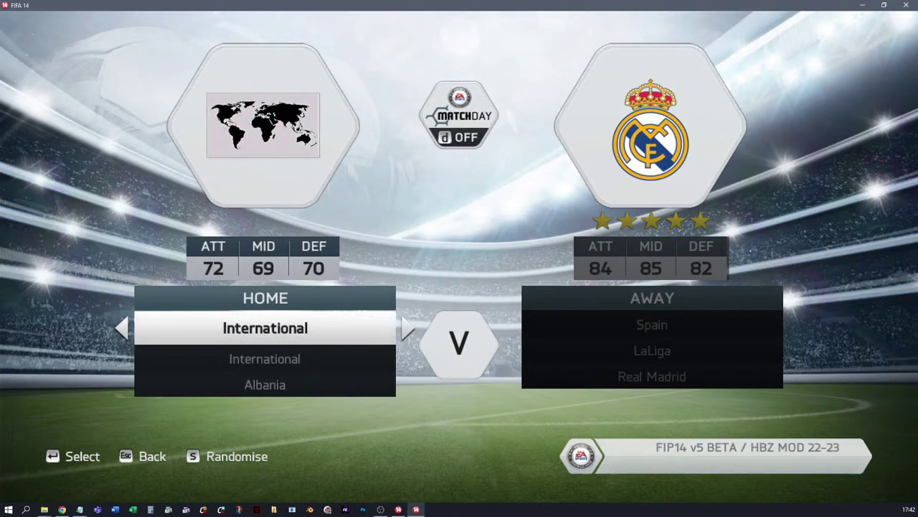
{"action": "key", "text": "Down"}
{"action": "key", "text": "Down"}
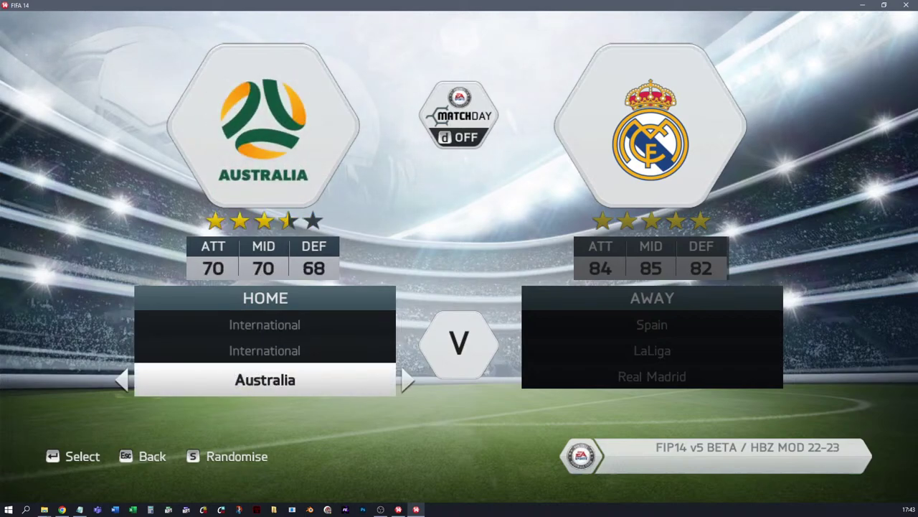